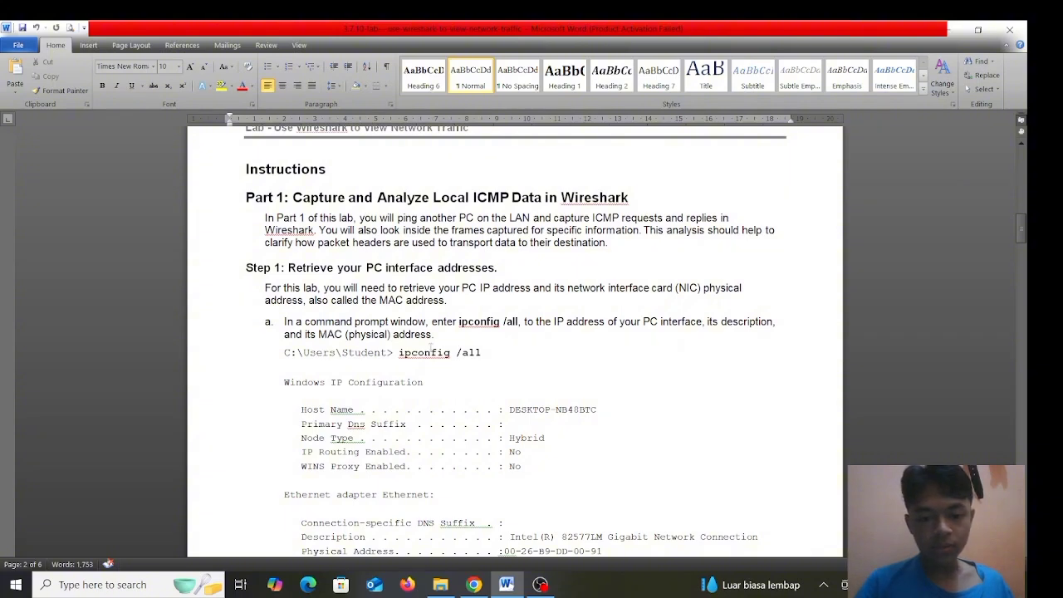
- Open Command Prompt and move its window so the lab's ipconfig /all instruction stays visible
{"action": "scroll", "coordinate": [444, 401], "scroll_direction": "down", "scroll_amount": 3}
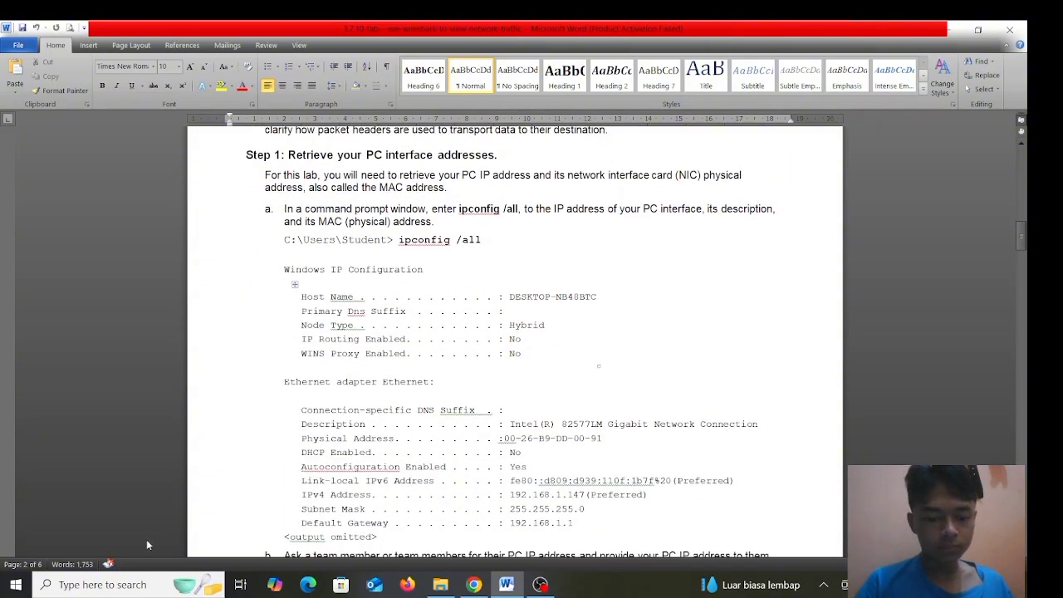
{"action": "left_click", "coordinate": [133, 585]}
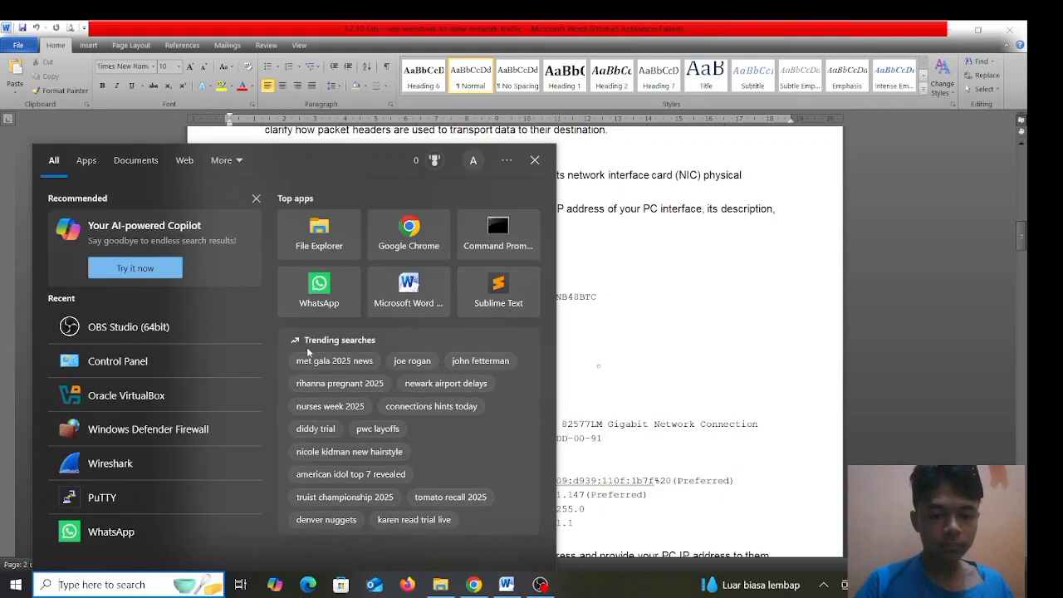
{"action": "left_click", "coordinate": [499, 235]}
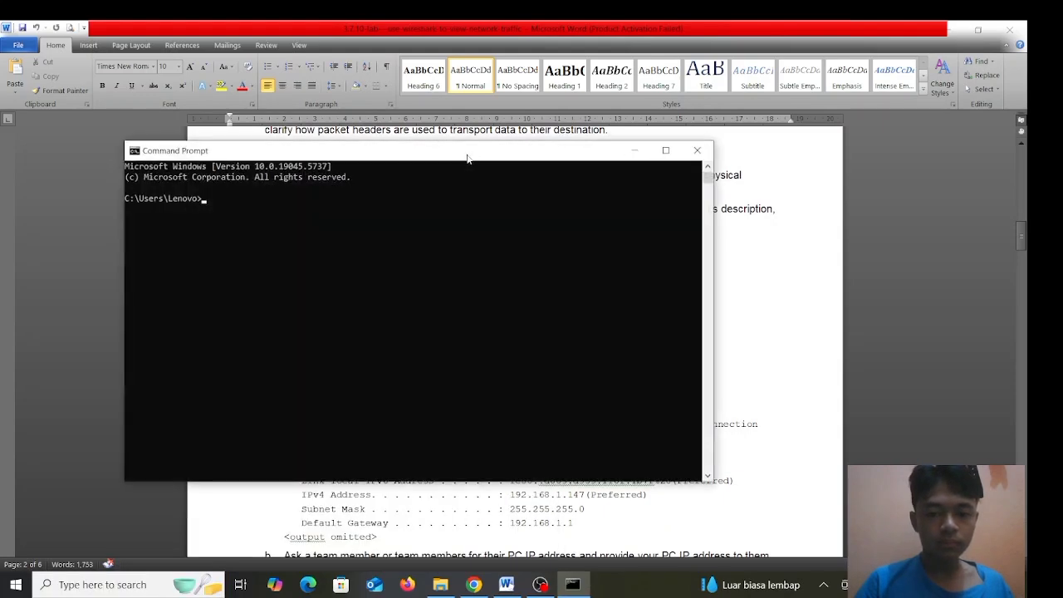
{"action": "left_click_drag", "start_coordinate": [460, 154], "coordinate": [688, 239]}
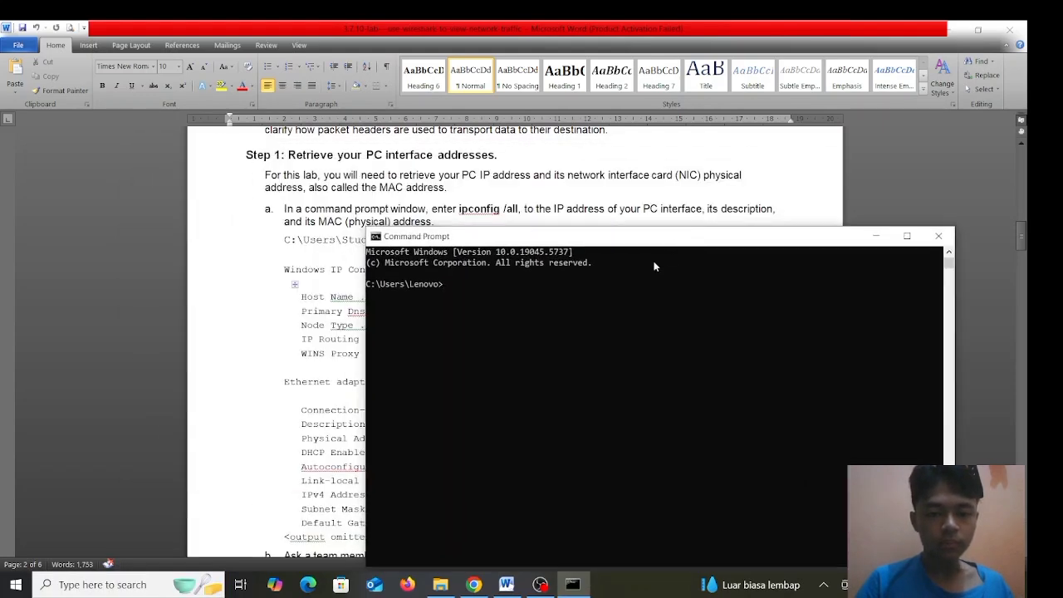
- Try to run pingipconfig/all in Command Prompt
{"action": "type", "text": "pi"}
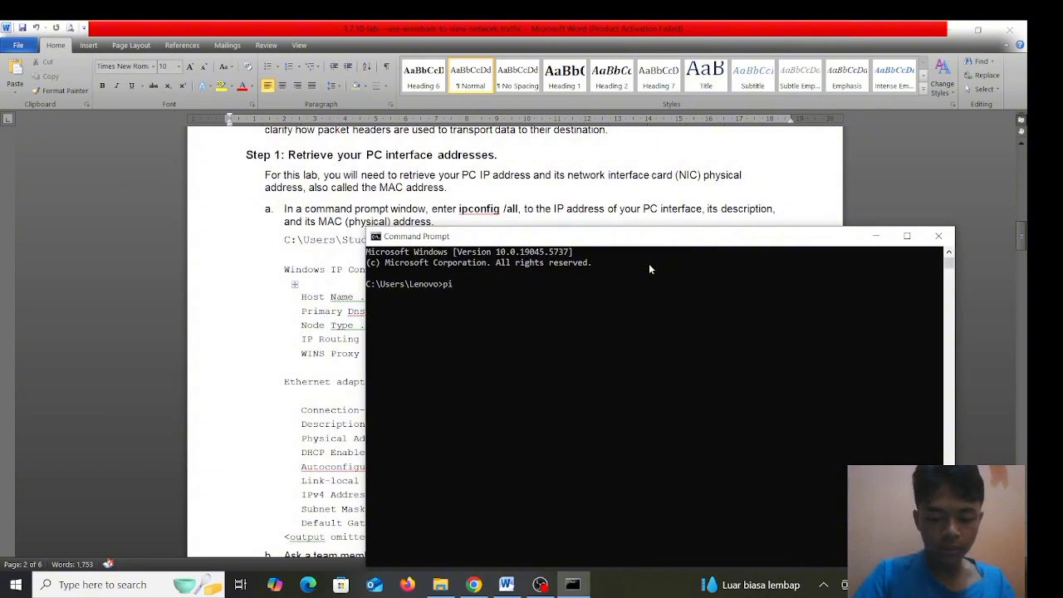
{"action": "type", "text": "ng ipconfig"}
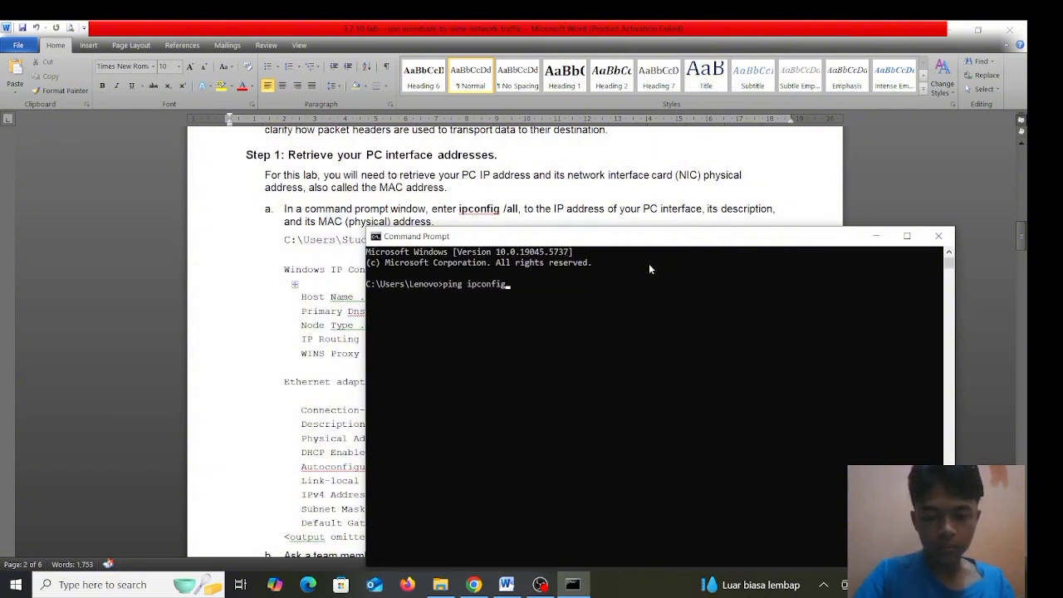
{"action": "key", "text": "BackSpace"}
{"action": "key", "text": "BackSpace"}
{"action": "key", "text": "BackSpace"}
{"action": "key", "text": "BackSpace"}
{"action": "key", "text": "BackSpace"}
{"action": "key", "text": "BackSpace"}
{"action": "key", "text": "BackSpace"}
{"action": "key", "text": "BackSpace"}
{"action": "key", "text": "BackSpace"}
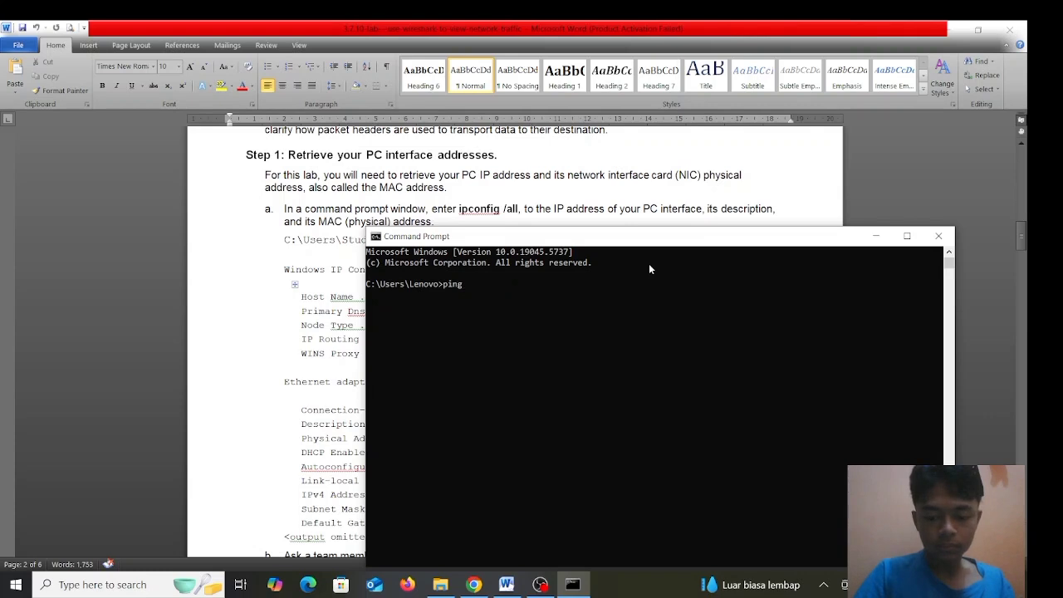
{"action": "type", "text": "ipconfig"}
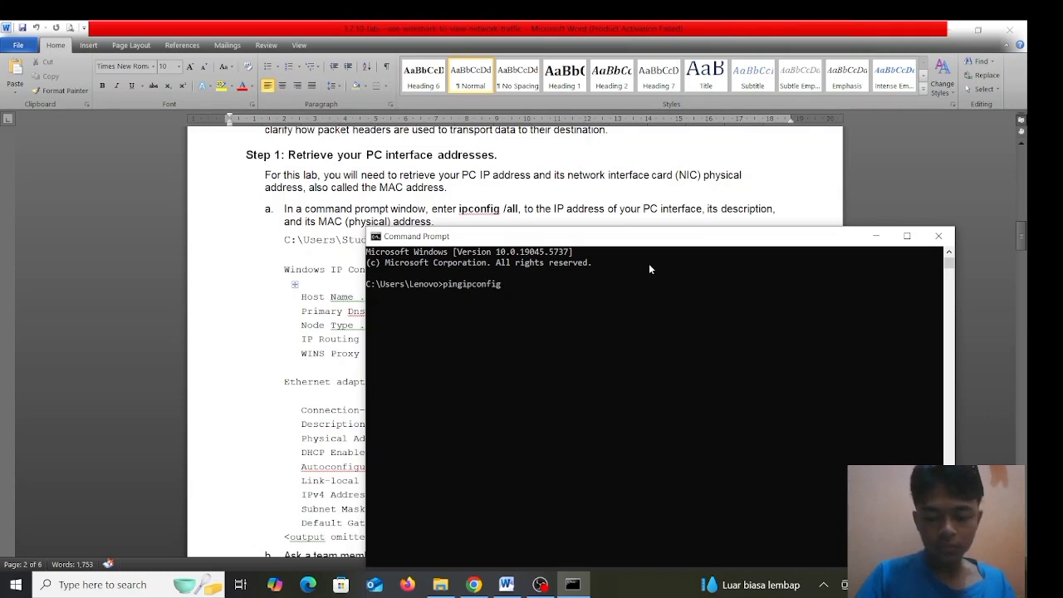
{"action": "type", "text": "/all"}
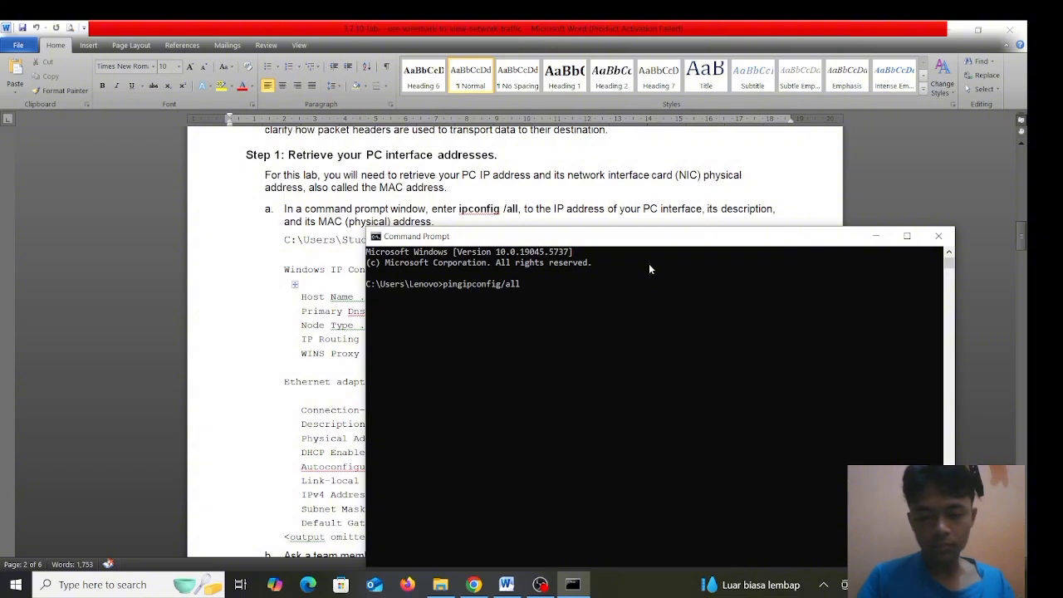
{"action": "key", "text": "Return"}
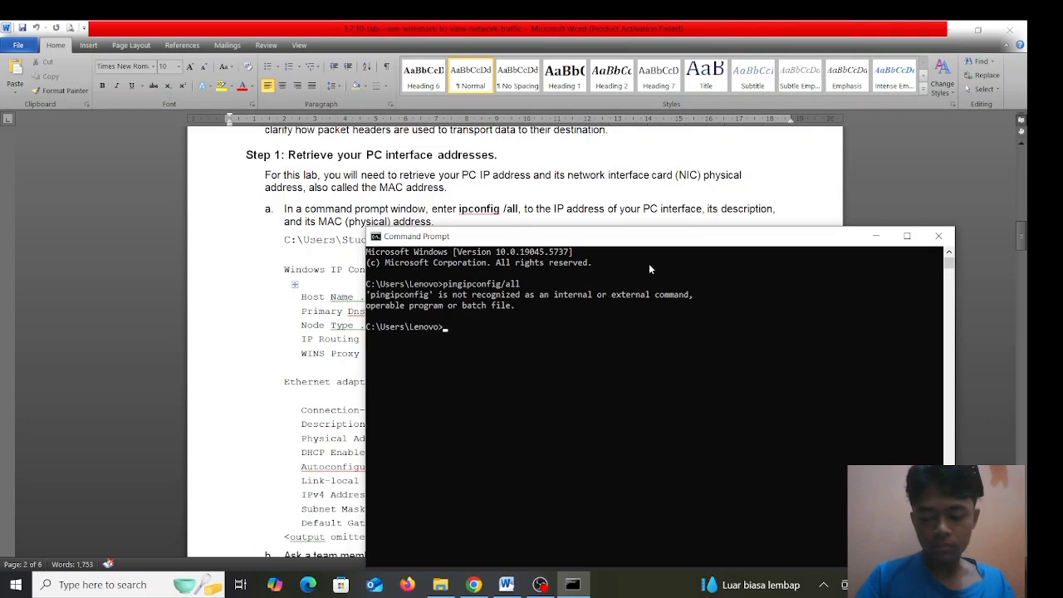
- Try to run ping ipconfig/all in Command Prompt
{"action": "type", "text": "ping "}
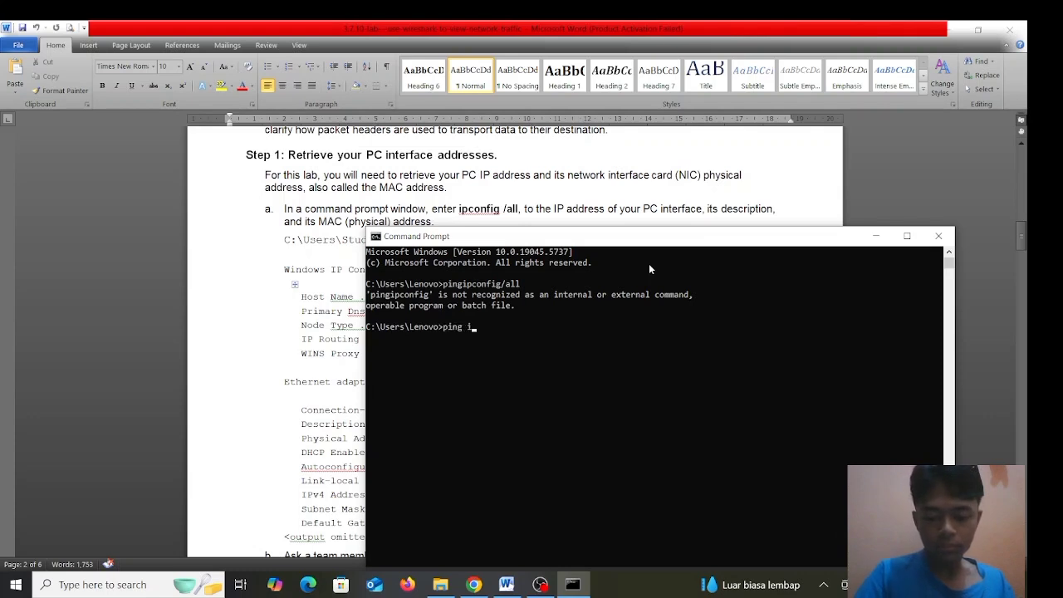
{"action": "type", "text": "ipconfig/all"}
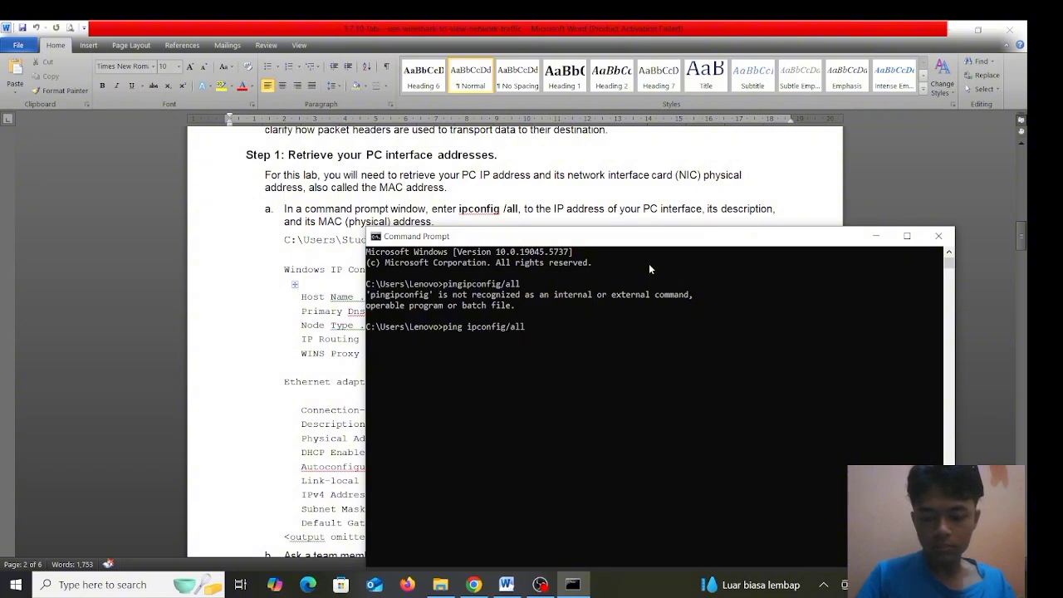
{"action": "key", "text": "Return"}
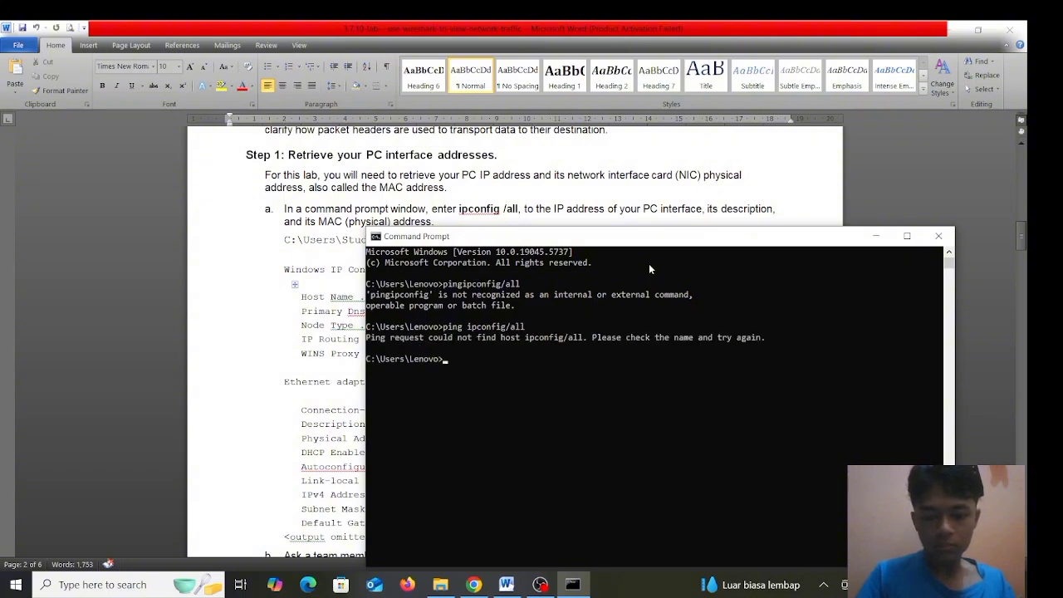
- Check the command in the lab document, return to Command Prompt and run ipconfig/all
{"action": "left_click", "coordinate": [595, 194]}
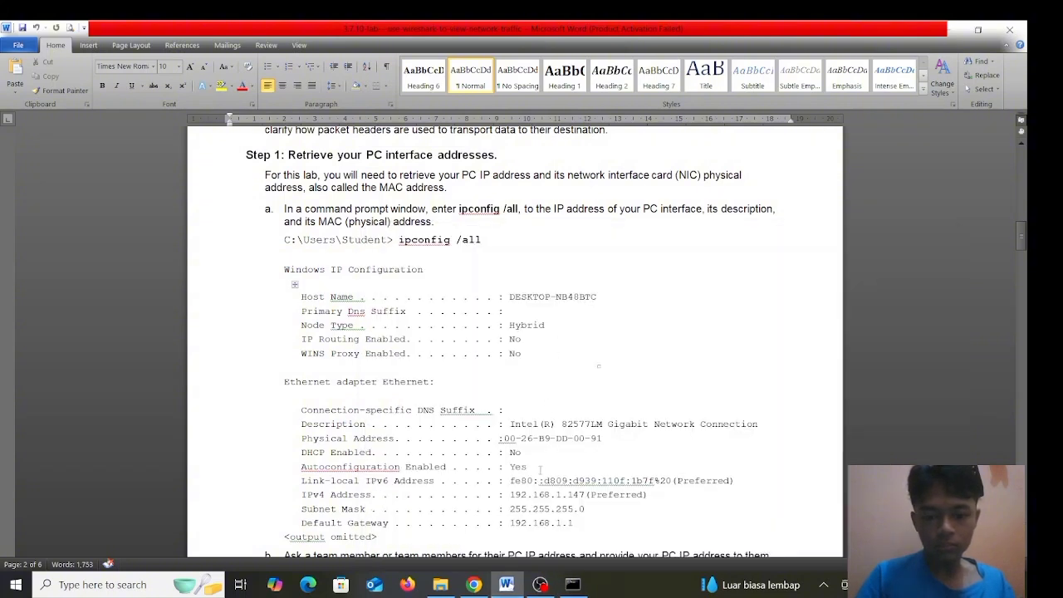
{"action": "left_click", "coordinate": [572, 585]}
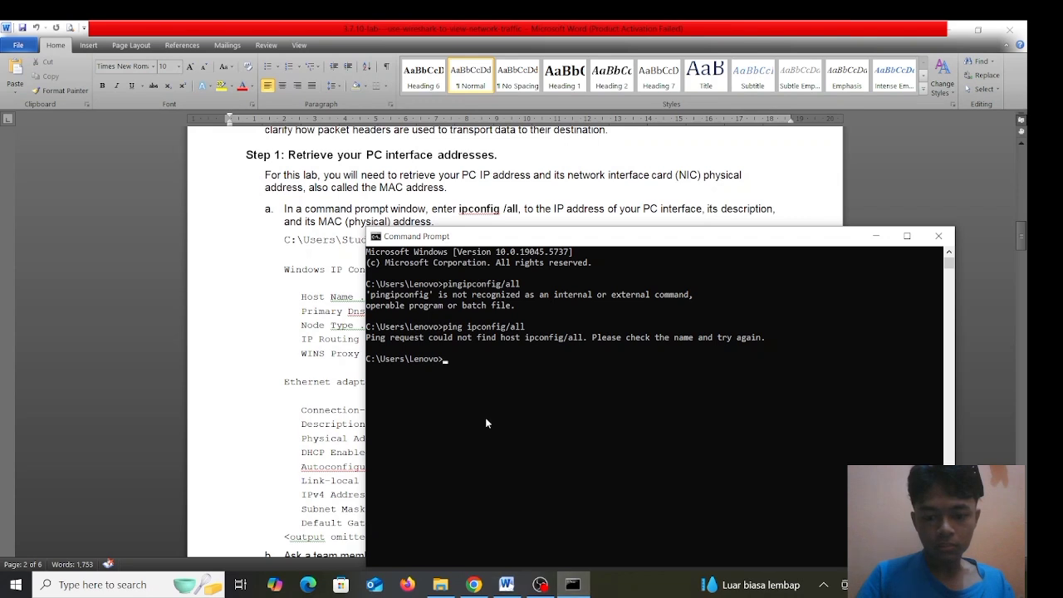
{"action": "type", "text": "ipco"}
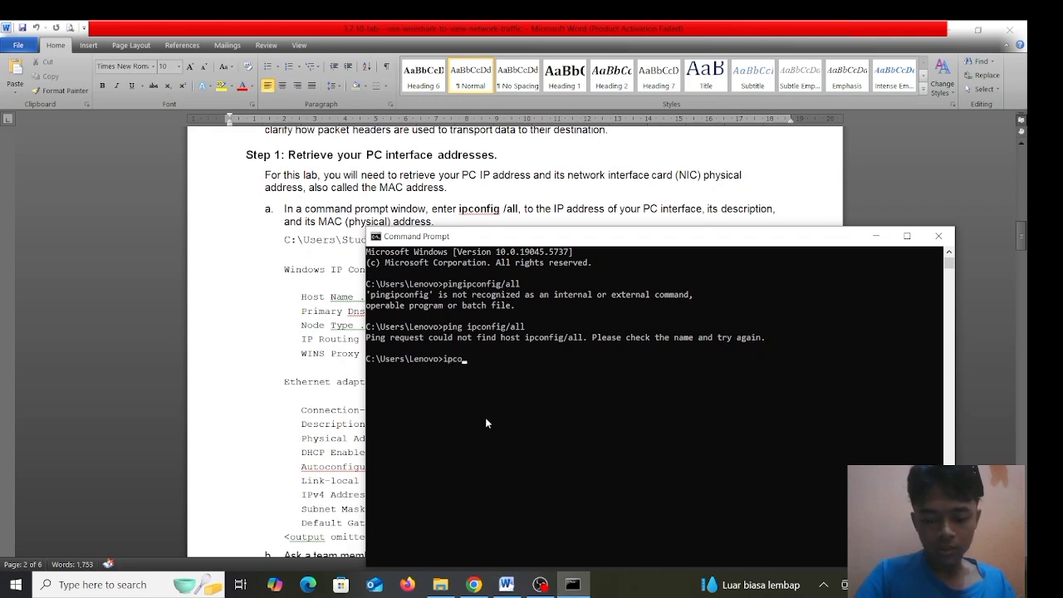
{"action": "type", "text": "nfig/"}
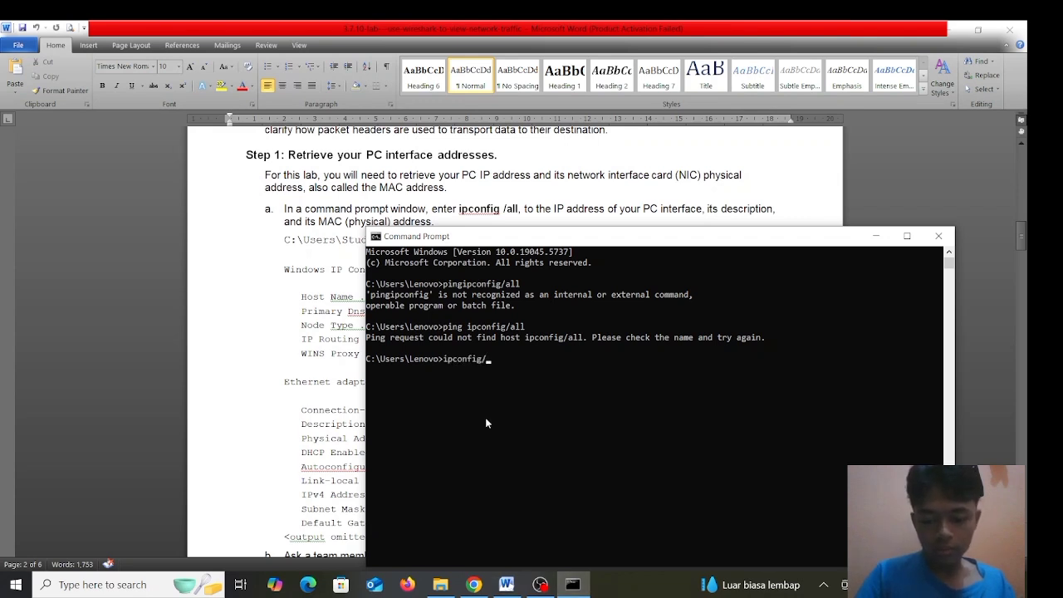
{"action": "type", "text": "all"}
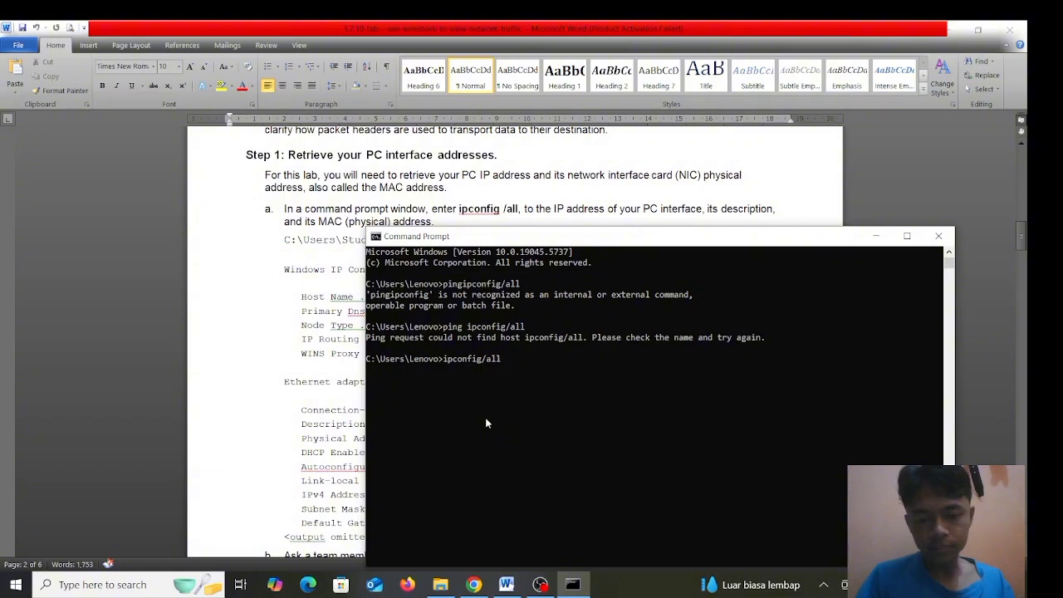
{"action": "key", "text": "Return"}
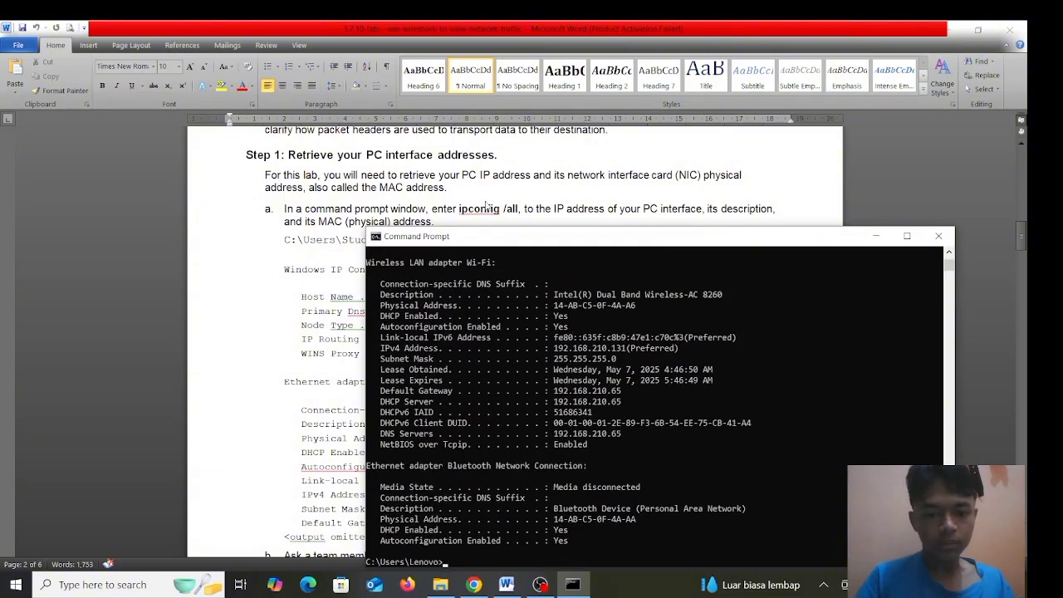
- Compare the lab's sample output with the ipconfig output and highlight the Wi-Fi adapter's IPv4 Address label
{"action": "left_click", "coordinate": [486, 201]}
{"action": "scroll", "coordinate": [531, 373], "scroll_direction": "down", "scroll_amount": 1}
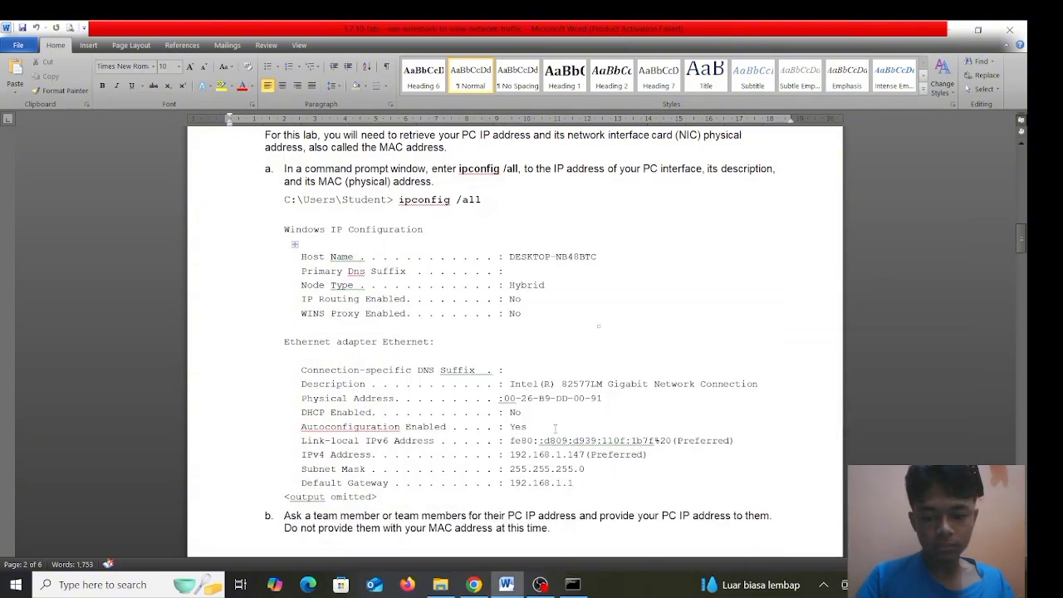
{"action": "left_click", "coordinate": [573, 583]}
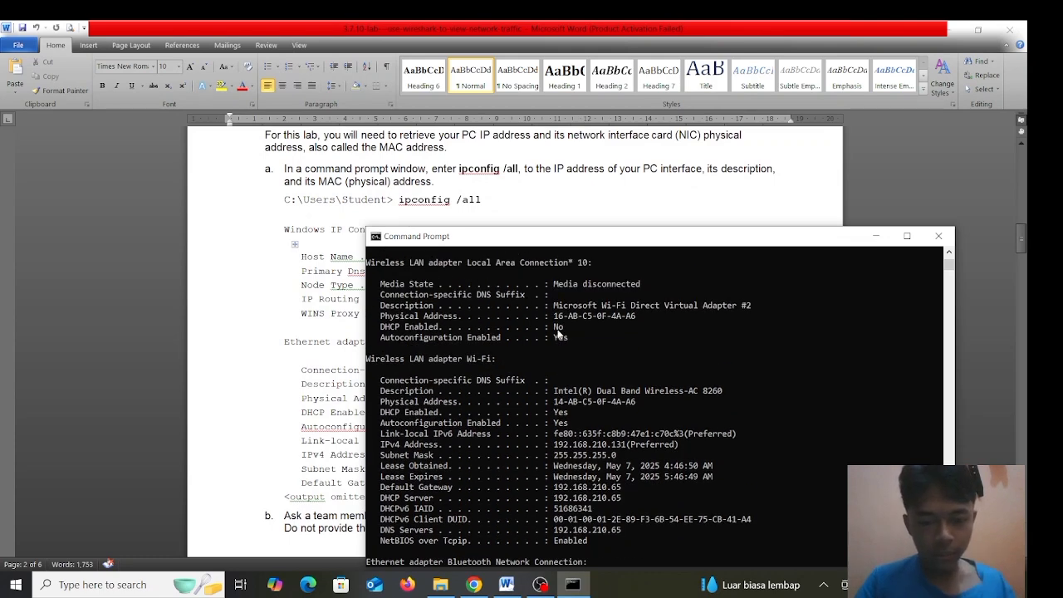
{"action": "scroll", "coordinate": [558, 333], "scroll_direction": "down", "scroll_amount": 3}
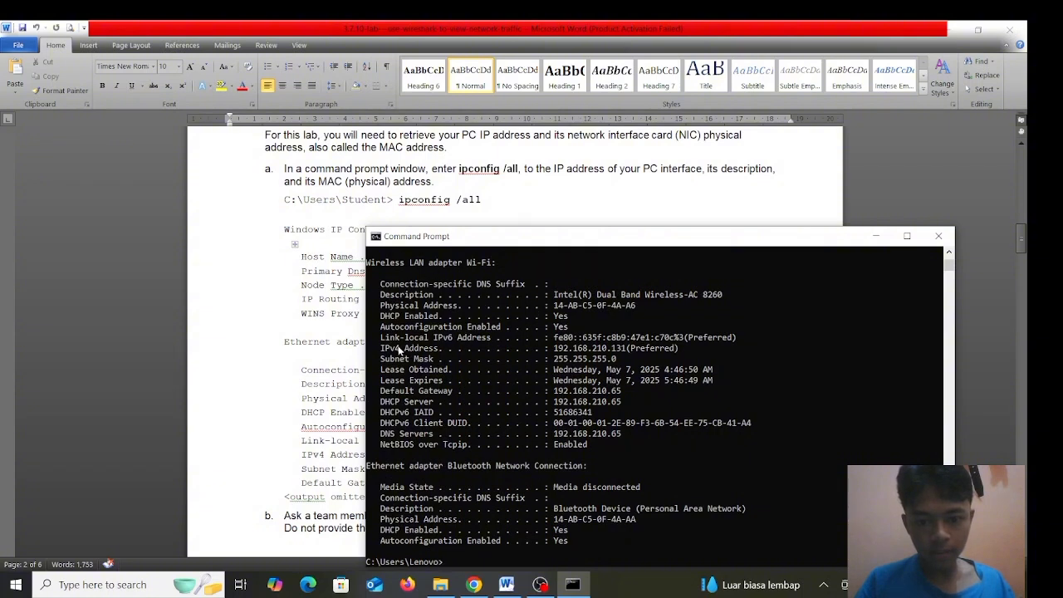
{"action": "left_click_drag", "start_coordinate": [380, 351], "coordinate": [443, 350]}
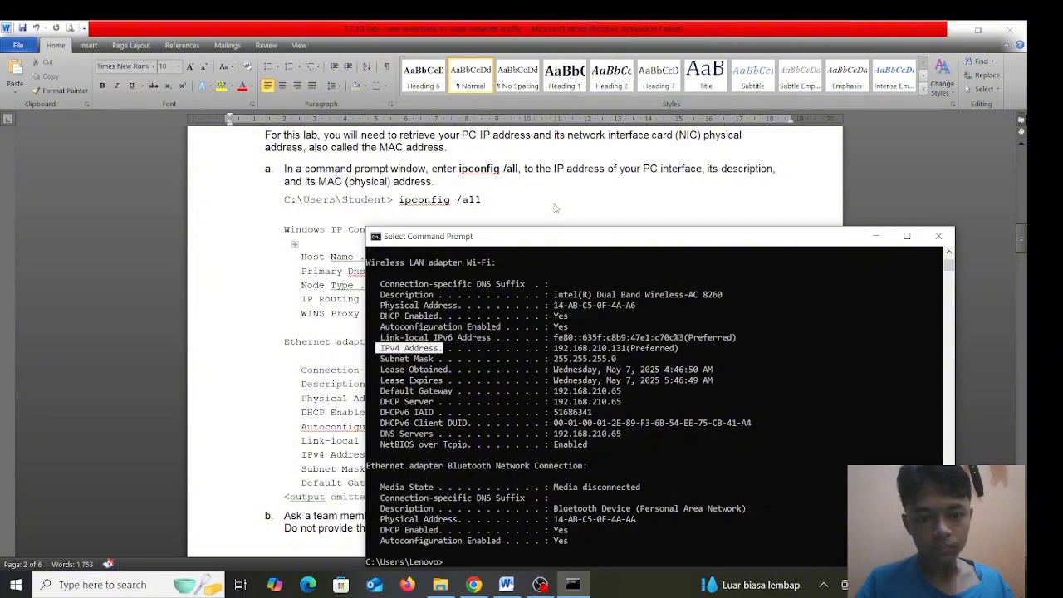
- Read Step 2 of the lab on capturing data and launch Wireshark over the document
{"action": "left_click", "coordinate": [578, 222]}
{"action": "scroll", "coordinate": [532, 231], "scroll_direction": "down", "scroll_amount": 1}
{"action": "scroll", "coordinate": [529, 232], "scroll_direction": "down", "scroll_amount": 1}
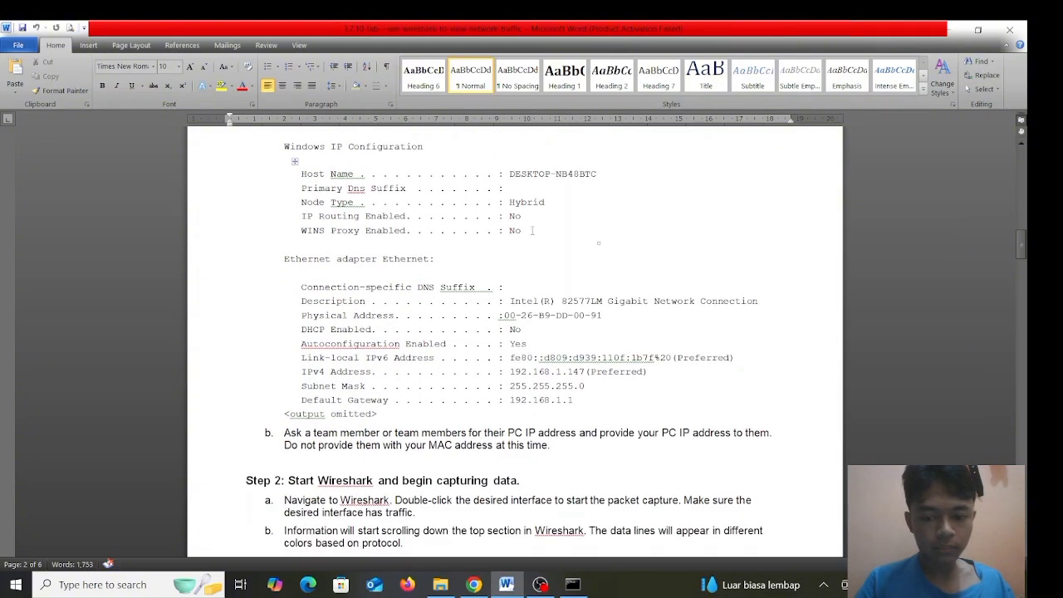
{"action": "scroll", "coordinate": [533, 230], "scroll_direction": "down", "scroll_amount": 4}
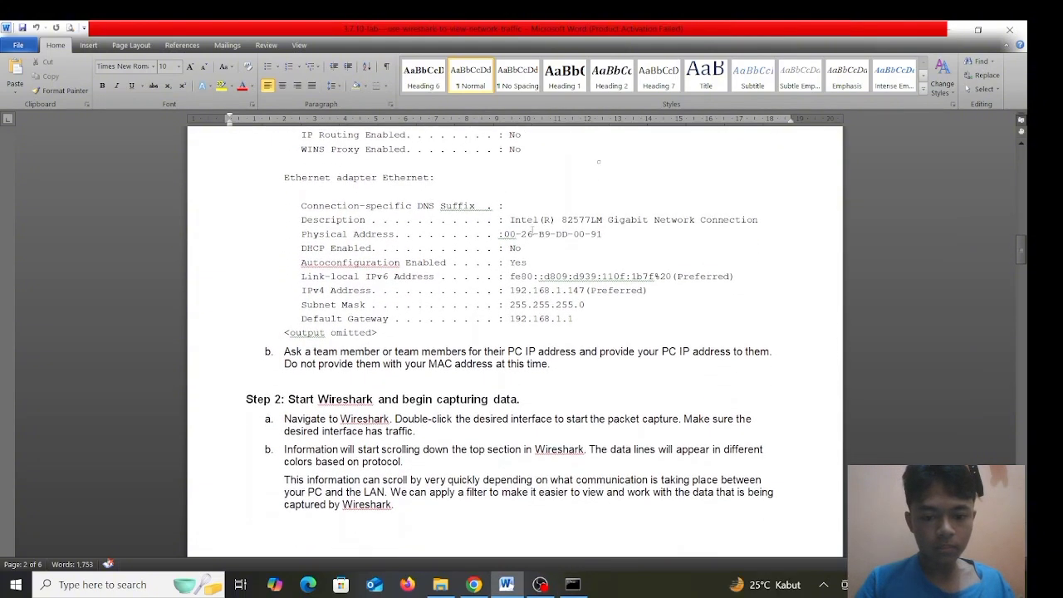
{"action": "scroll", "coordinate": [531, 230], "scroll_direction": "down", "scroll_amount": 2}
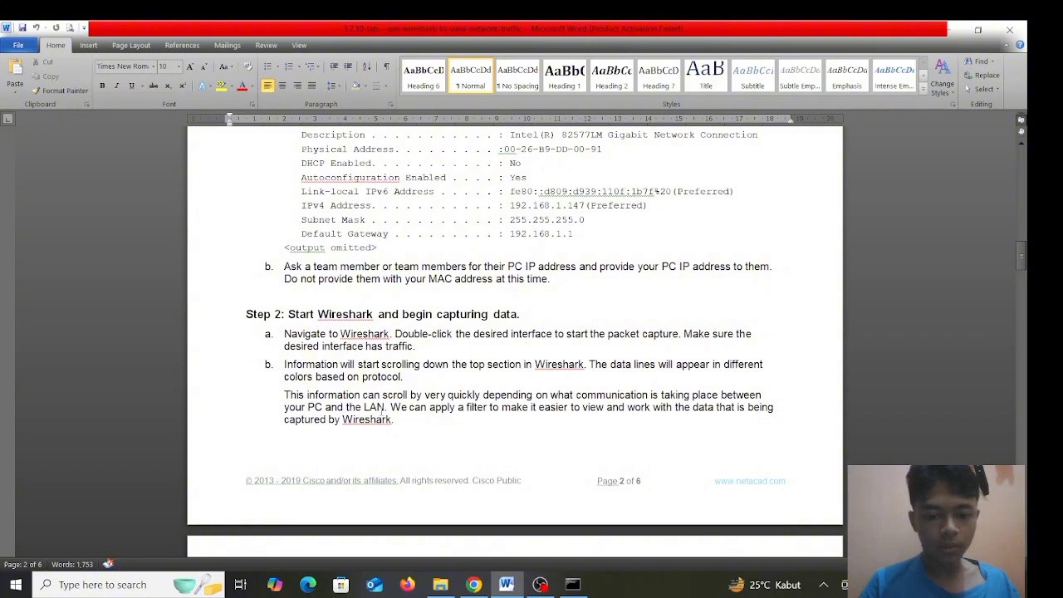
{"action": "left_click", "coordinate": [158, 583]}
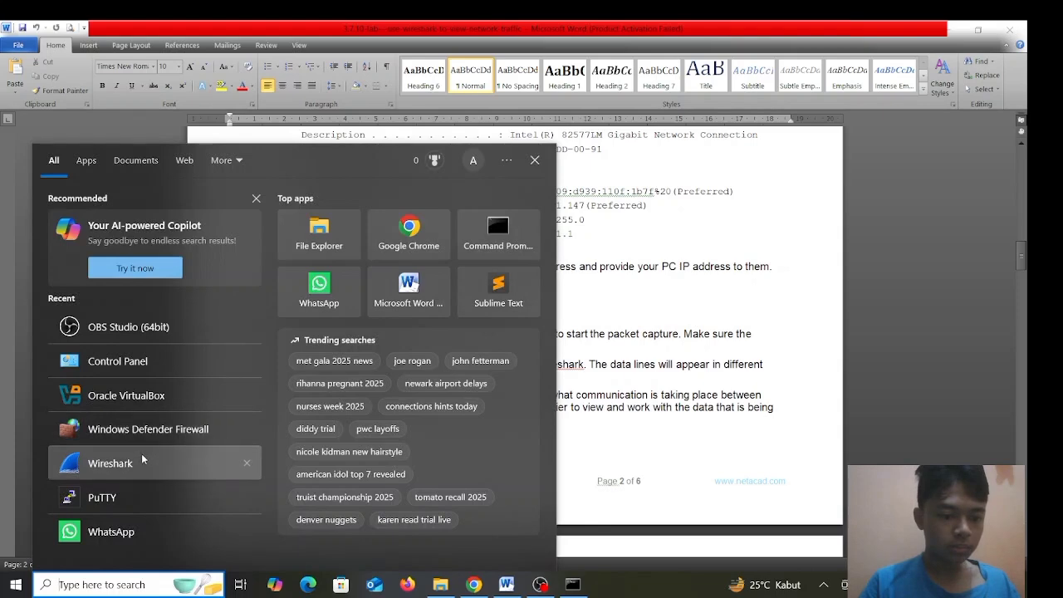
{"action": "left_click", "coordinate": [142, 458]}
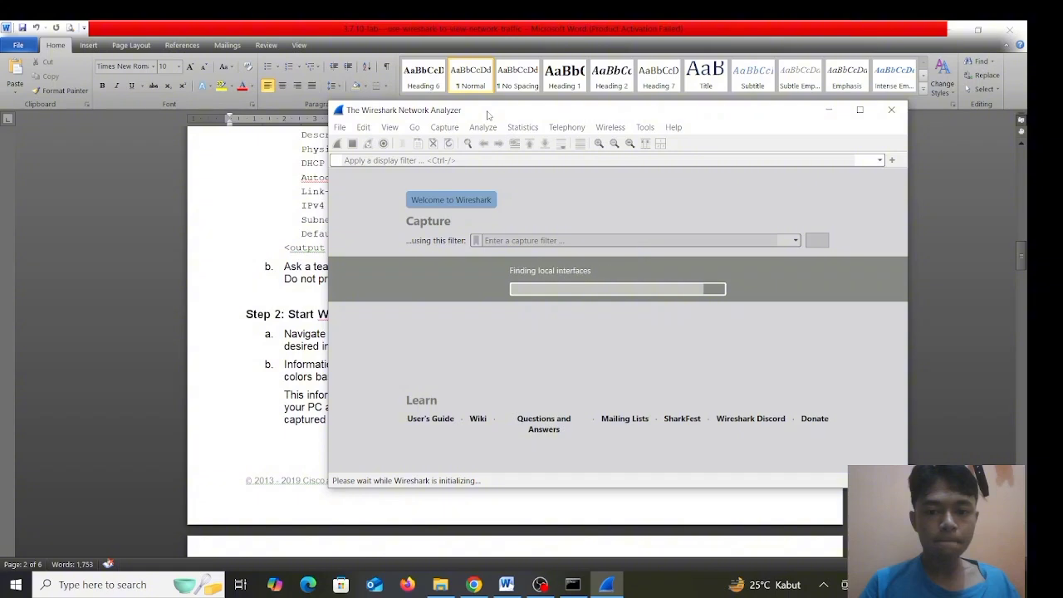
{"action": "left_click_drag", "start_coordinate": [490, 117], "coordinate": [501, 127]}
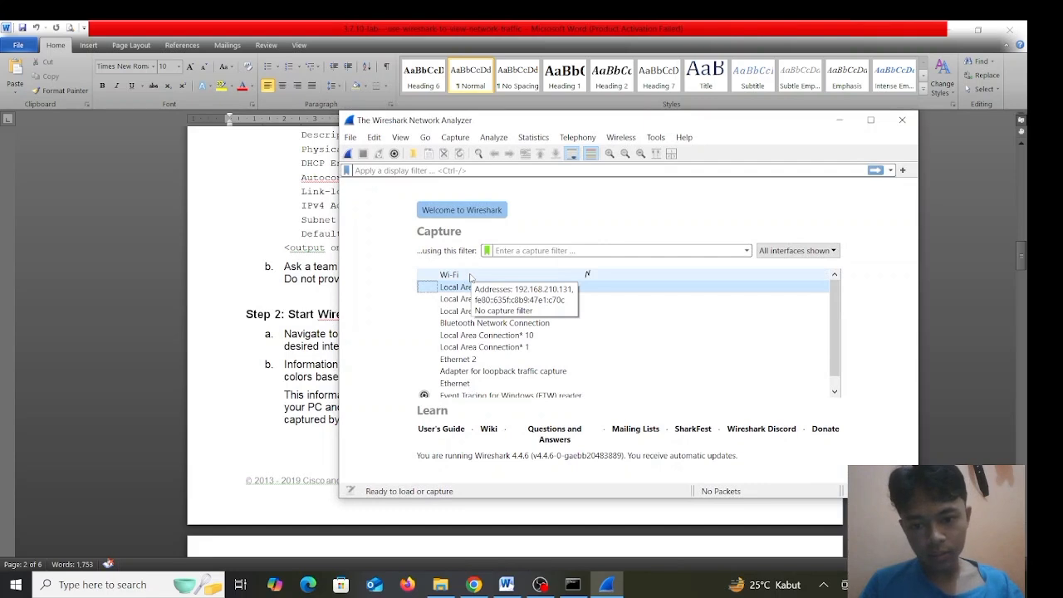
- Recheck the Step 2 instructions, start a packet capture on the Wi-Fi interface and move the Wireshark window off the lab text
{"action": "left_click", "coordinate": [253, 310]}
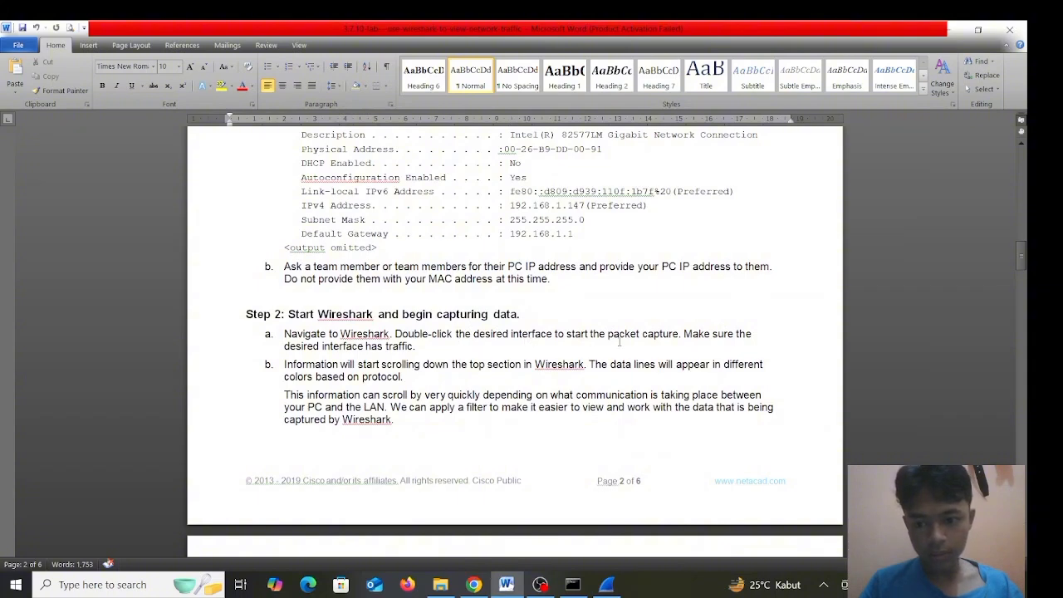
{"action": "left_click", "coordinate": [606, 584]}
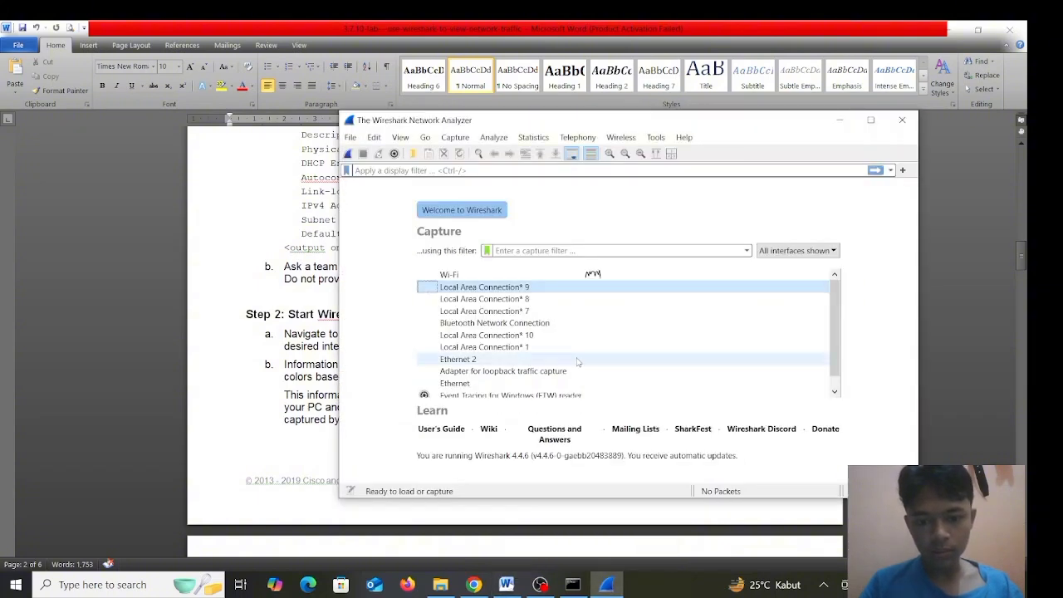
{"action": "double_click", "coordinate": [511, 277]}
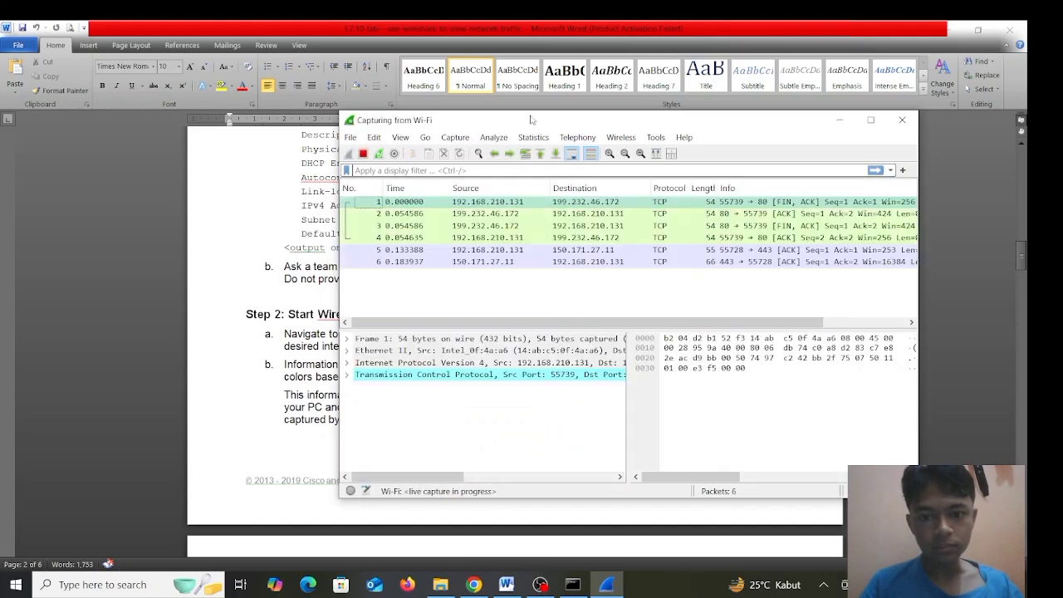
{"action": "left_click_drag", "start_coordinate": [387, 120], "coordinate": [542, 335]}
- Read the lab's filtering instruction and apply the display filter icmp to the live Wi-Fi capture in Wireshark
{"action": "scroll", "coordinate": [349, 288], "scroll_direction": "down", "scroll_amount": 3}
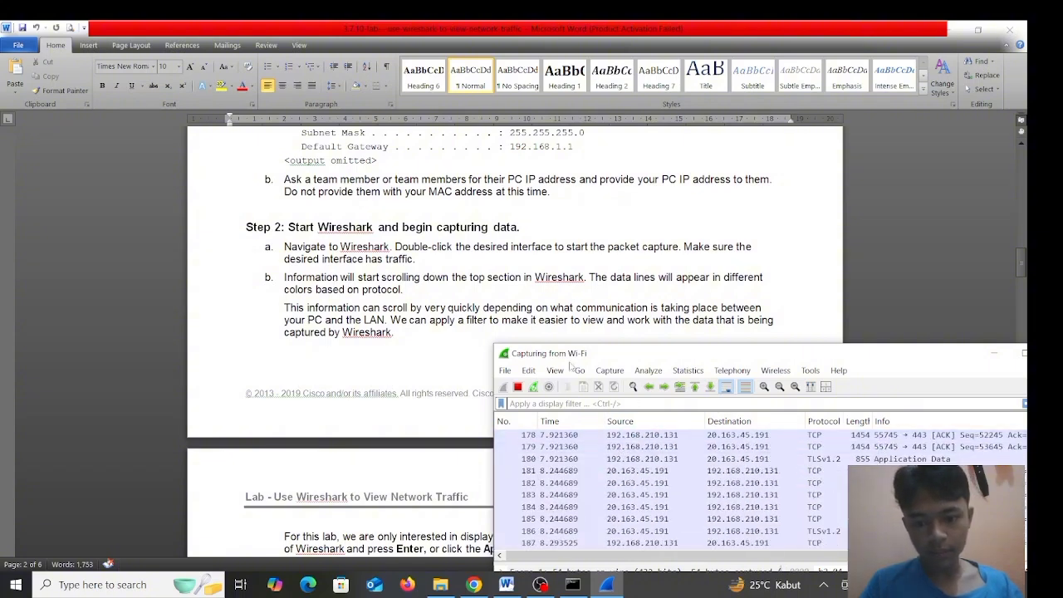
{"action": "scroll", "coordinate": [478, 284], "scroll_direction": "down", "scroll_amount": 3}
{"action": "scroll", "coordinate": [478, 284], "scroll_direction": "down", "scroll_amount": 9}
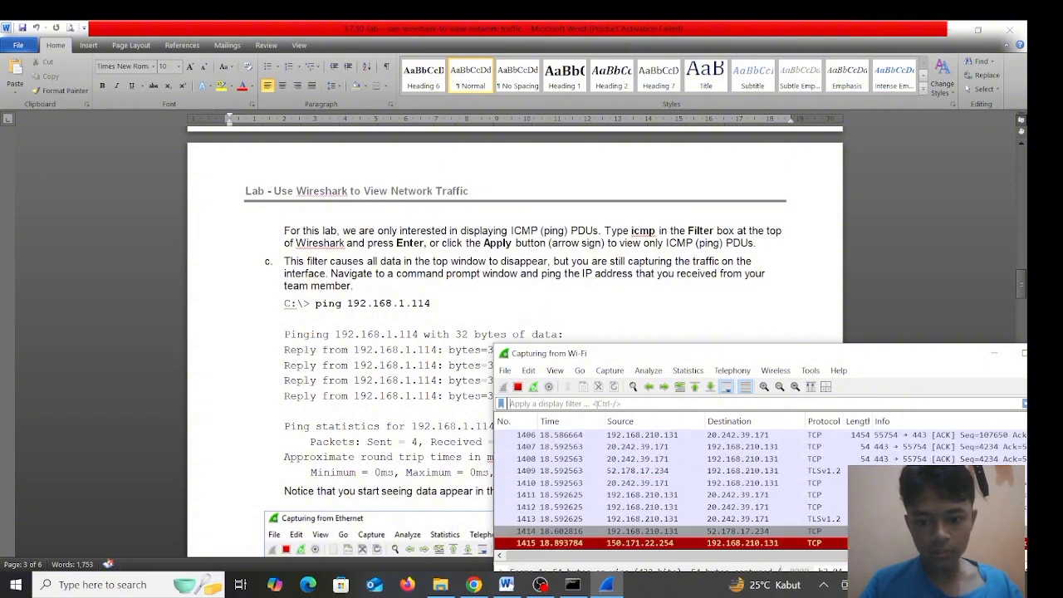
{"action": "left_click", "coordinate": [596, 405]}
{"action": "type", "text": "icmp"}
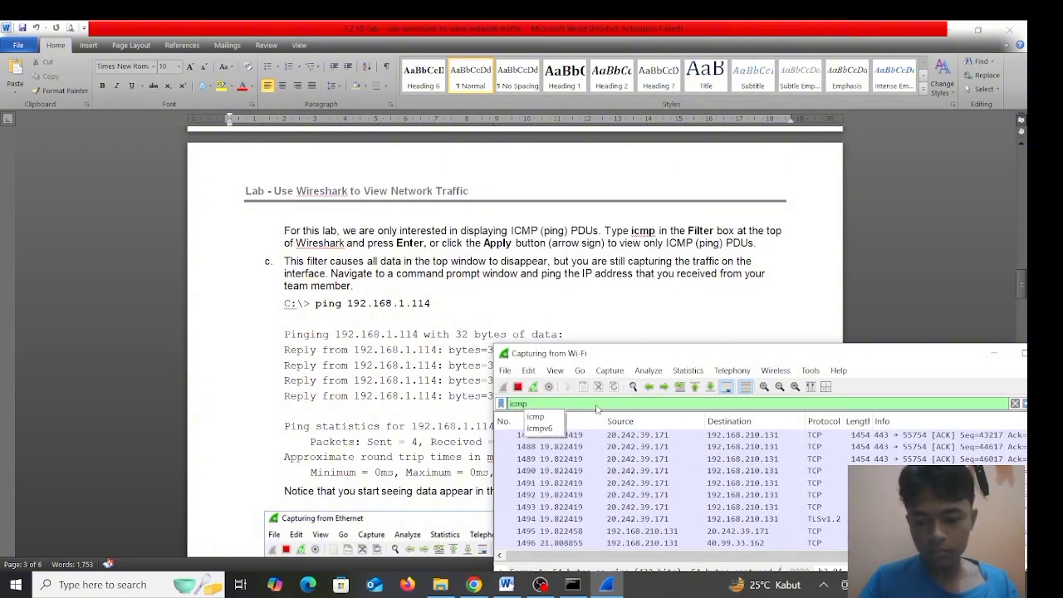
{"action": "key", "text": "Return"}
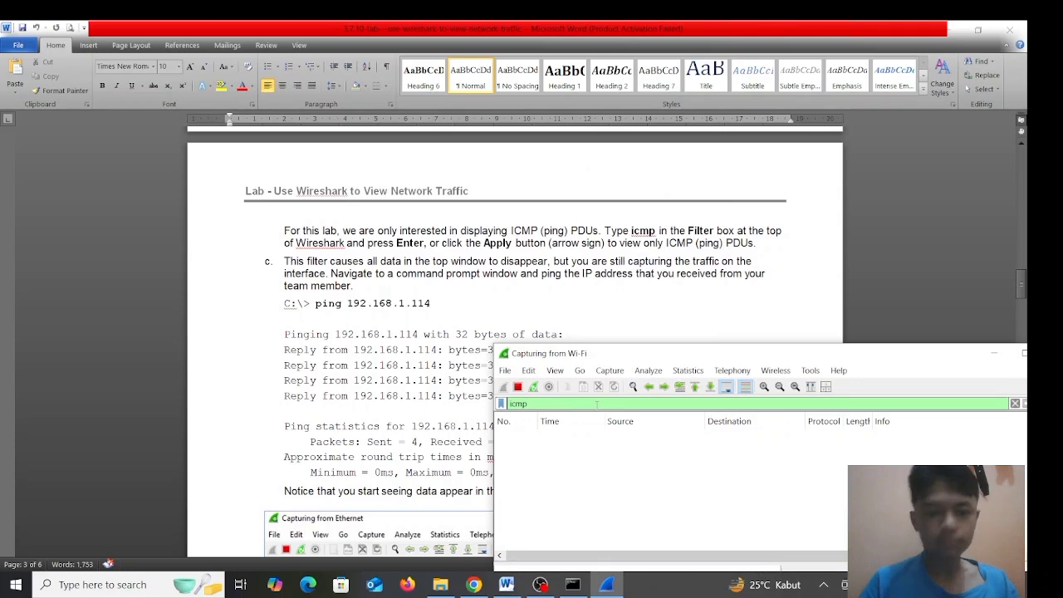
- Check the lab's ping instruction, switch to Command Prompt and highlight the Wi-Fi adapter's Default Gateway line
{"action": "scroll", "coordinate": [445, 297], "scroll_direction": "down", "scroll_amount": 3}
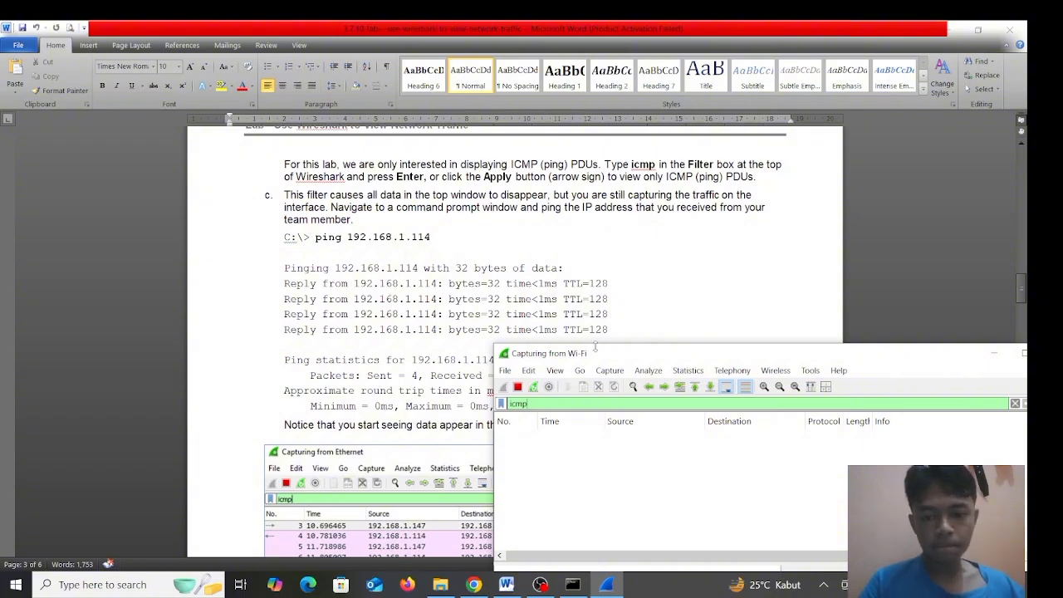
{"action": "left_click_drag", "start_coordinate": [617, 359], "coordinate": [559, 219]}
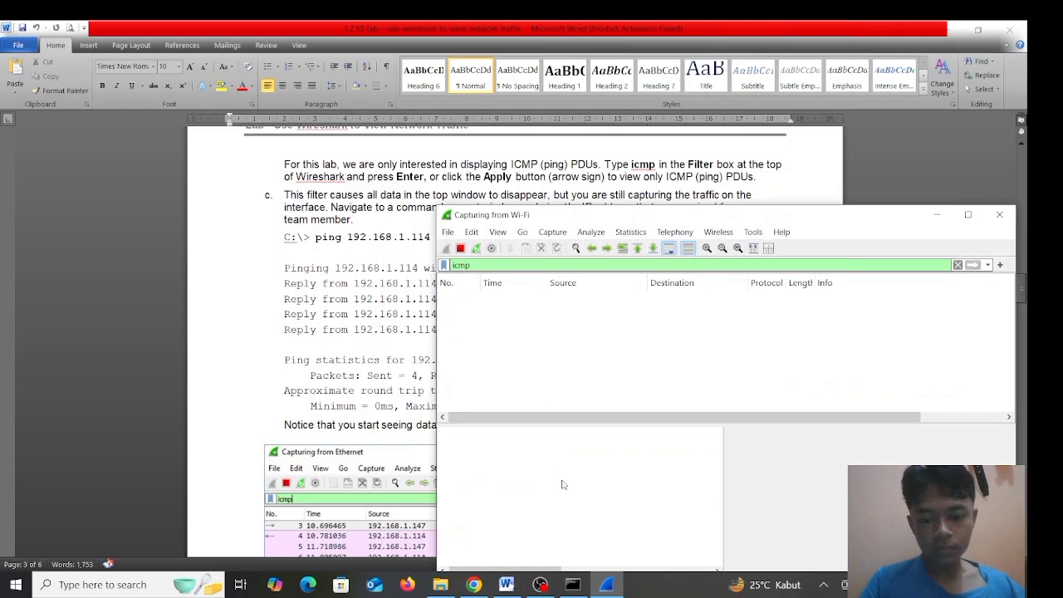
{"action": "left_click", "coordinate": [568, 585]}
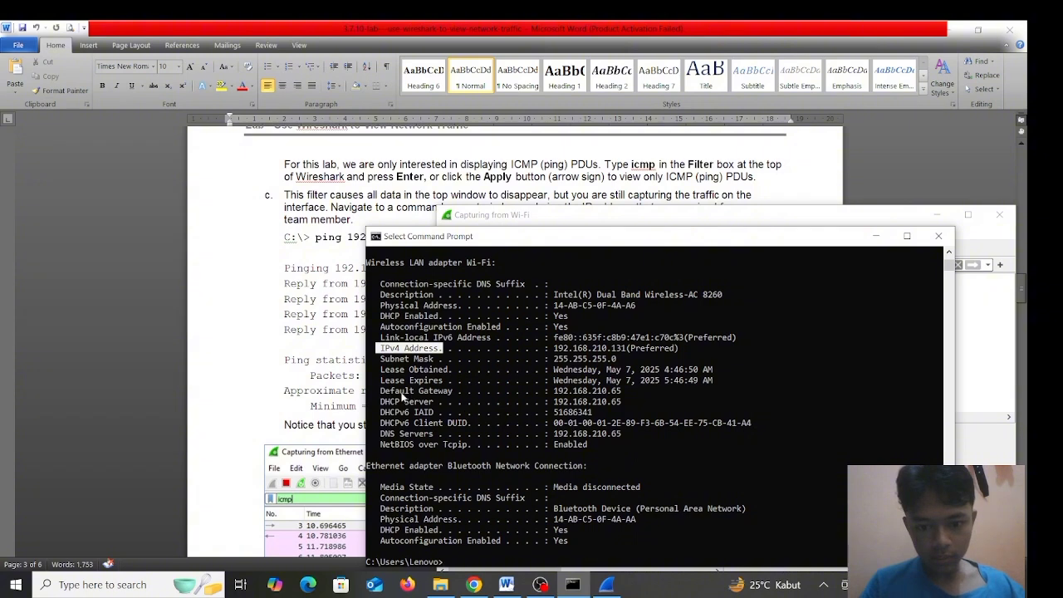
{"action": "left_click_drag", "start_coordinate": [381, 391], "coordinate": [633, 392]}
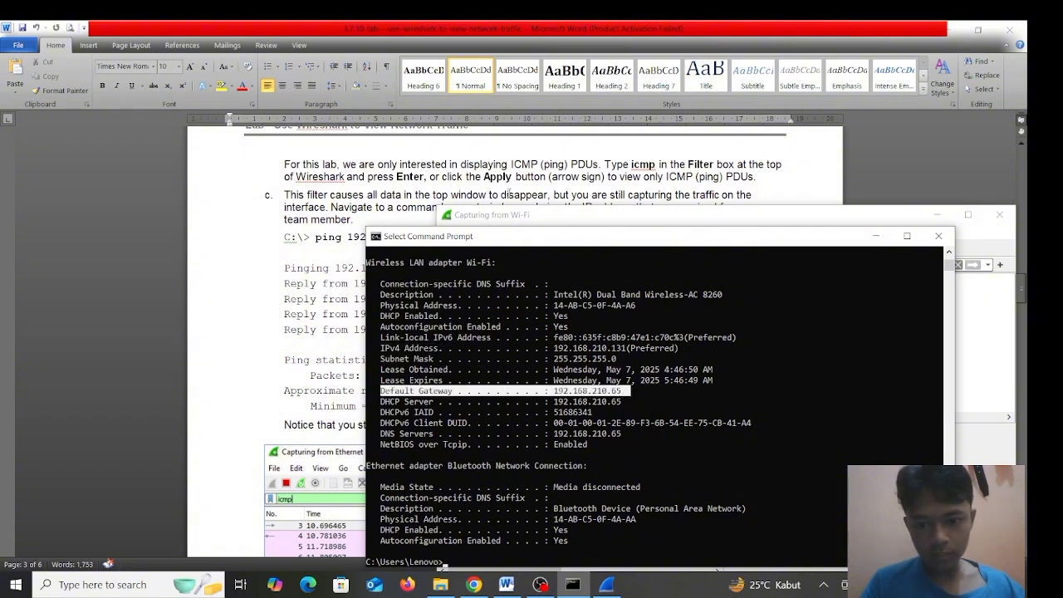
- Reposition the Command Prompt window and ping the default gateway with ping 192.168.210.65
{"action": "scroll", "coordinate": [532, 357], "scroll_direction": "down", "scroll_amount": 6}
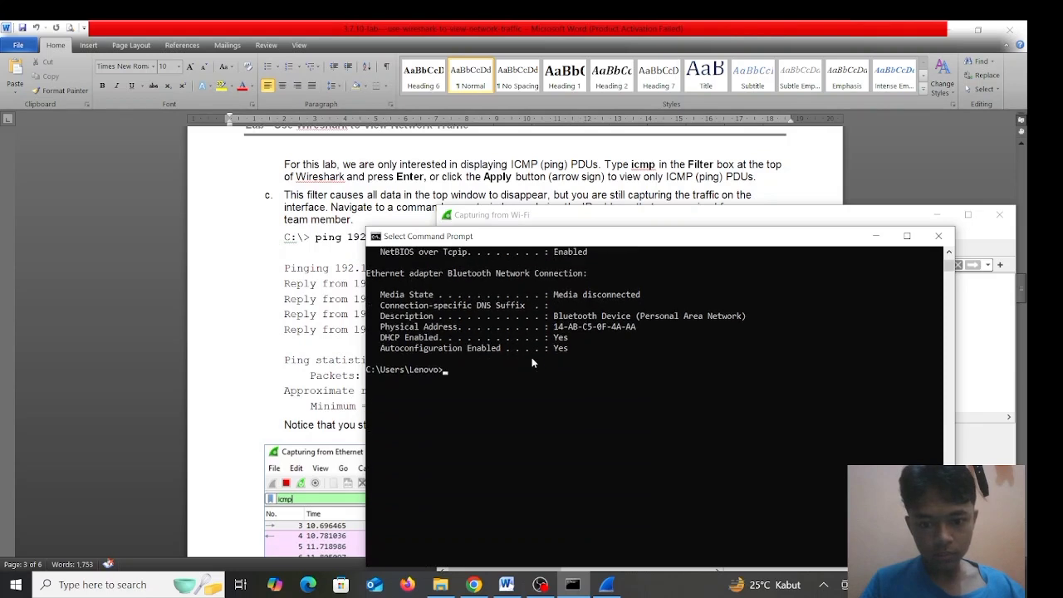
{"action": "left_click_drag", "start_coordinate": [585, 239], "coordinate": [399, 149]}
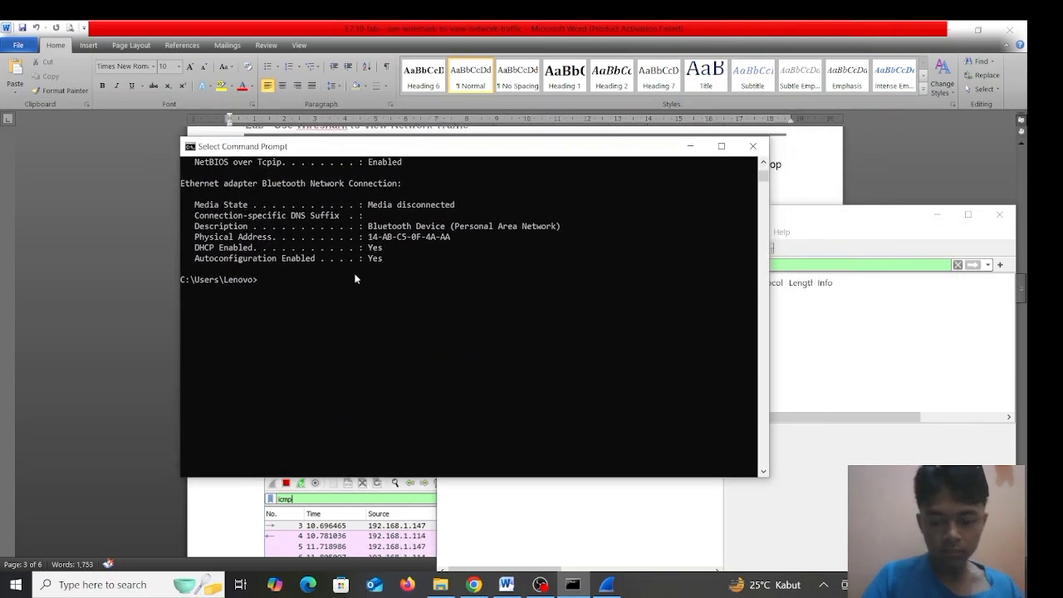
{"action": "type", "text": "ping"}
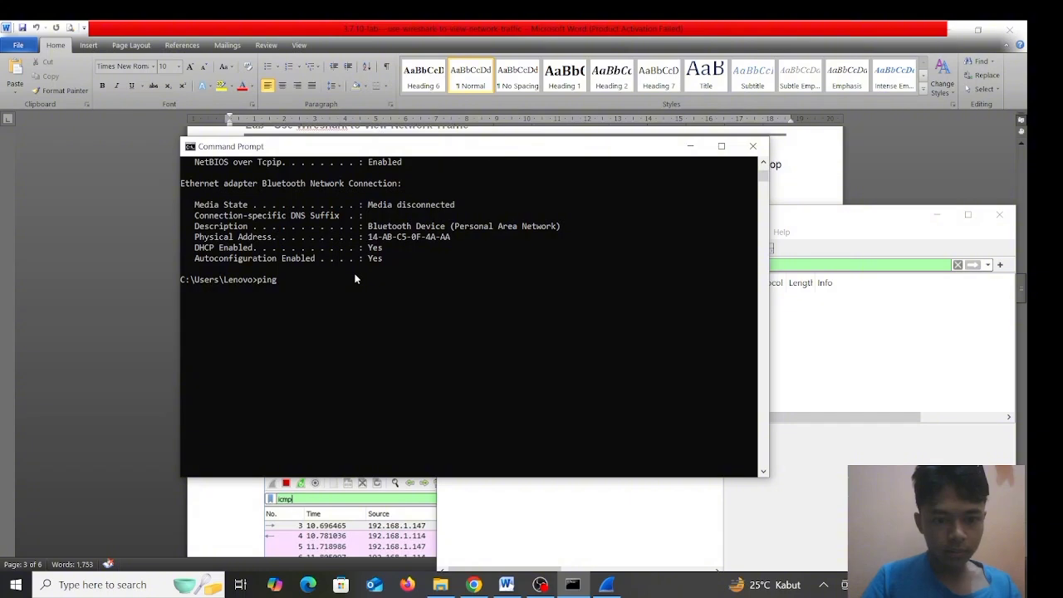
{"action": "scroll", "coordinate": [355, 279], "scroll_direction": "up", "scroll_amount": 4}
{"action": "scroll", "coordinate": [355, 279], "scroll_direction": "up", "scroll_amount": 6}
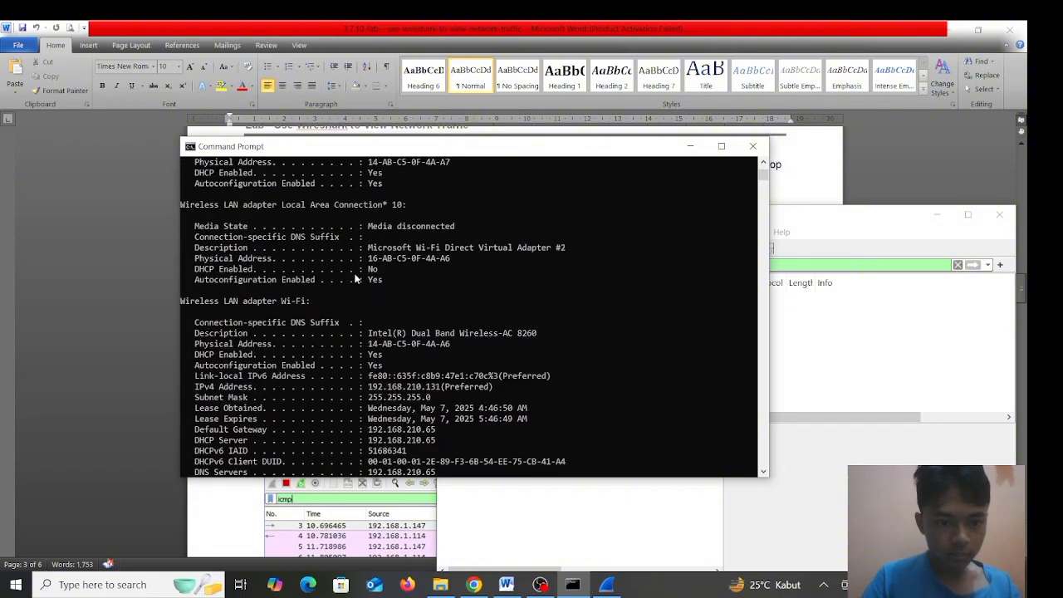
{"action": "scroll", "coordinate": [354, 279], "scroll_direction": "down", "scroll_amount": 5}
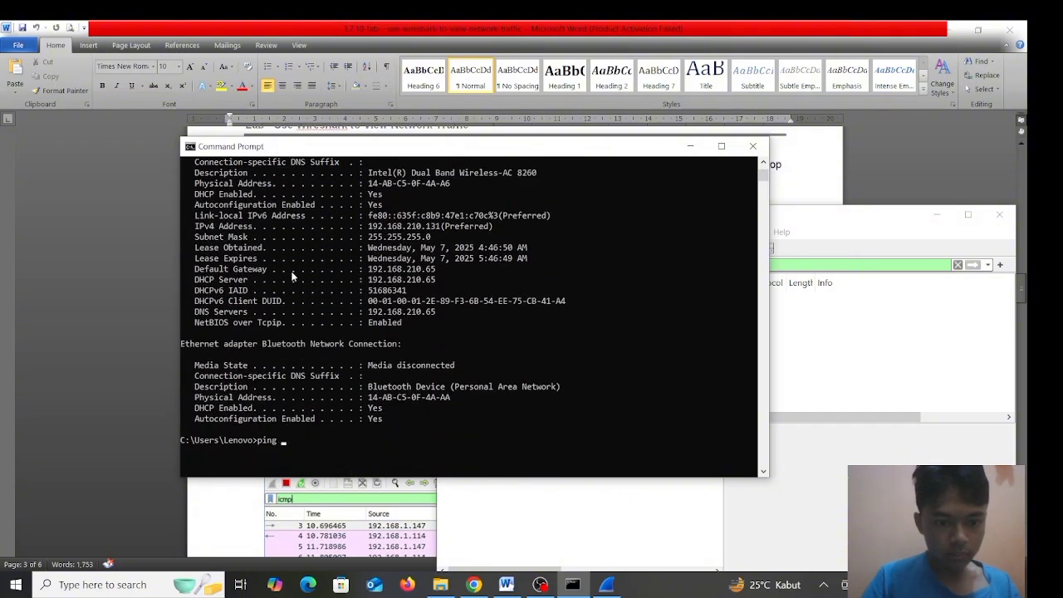
{"action": "type", "text": "192"}
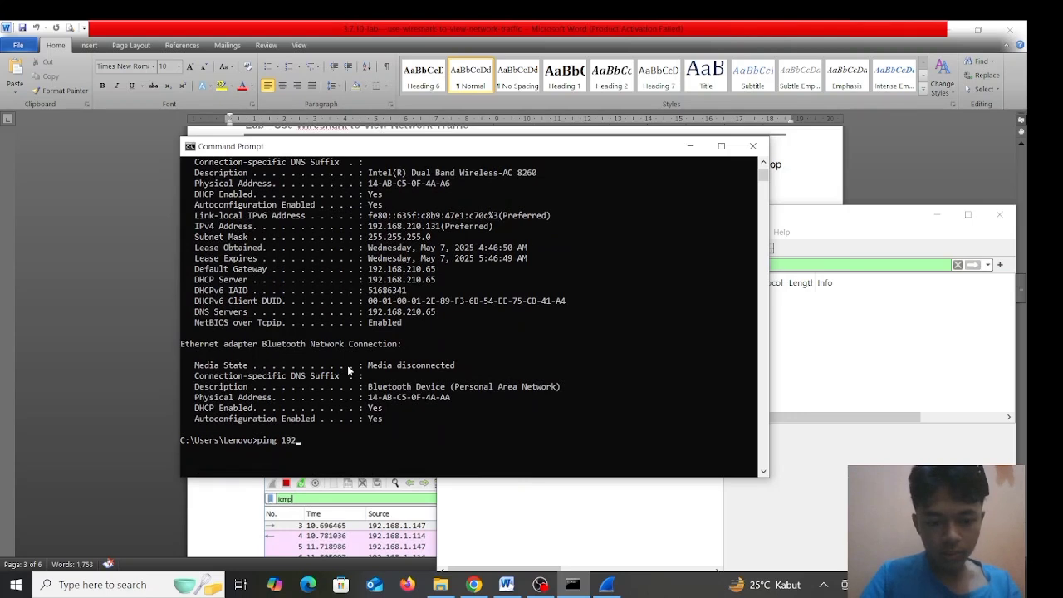
{"action": "type", "text": ".168.210"}
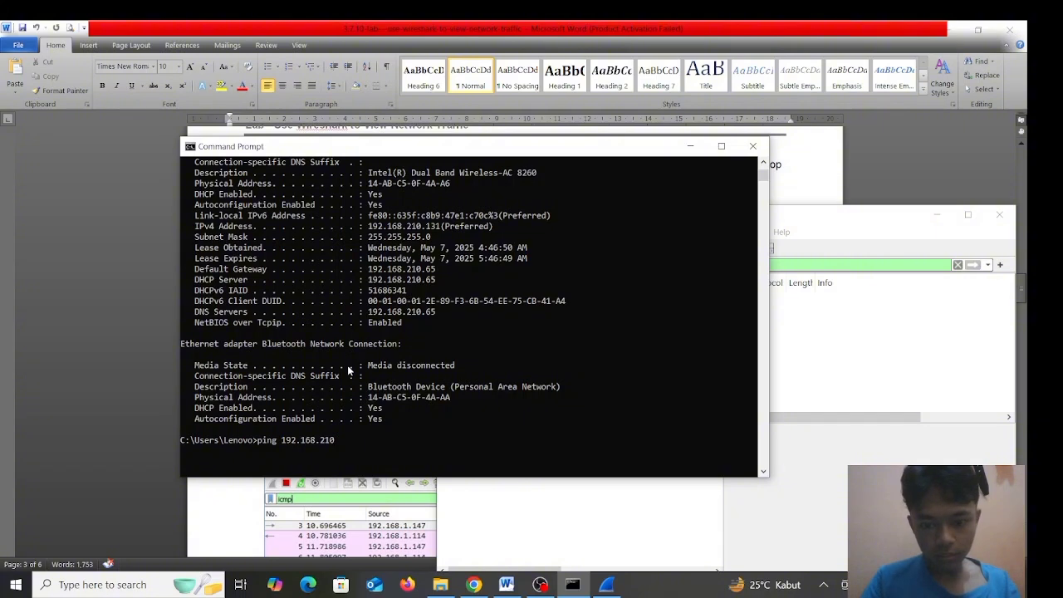
{"action": "type", "text": ".6"}
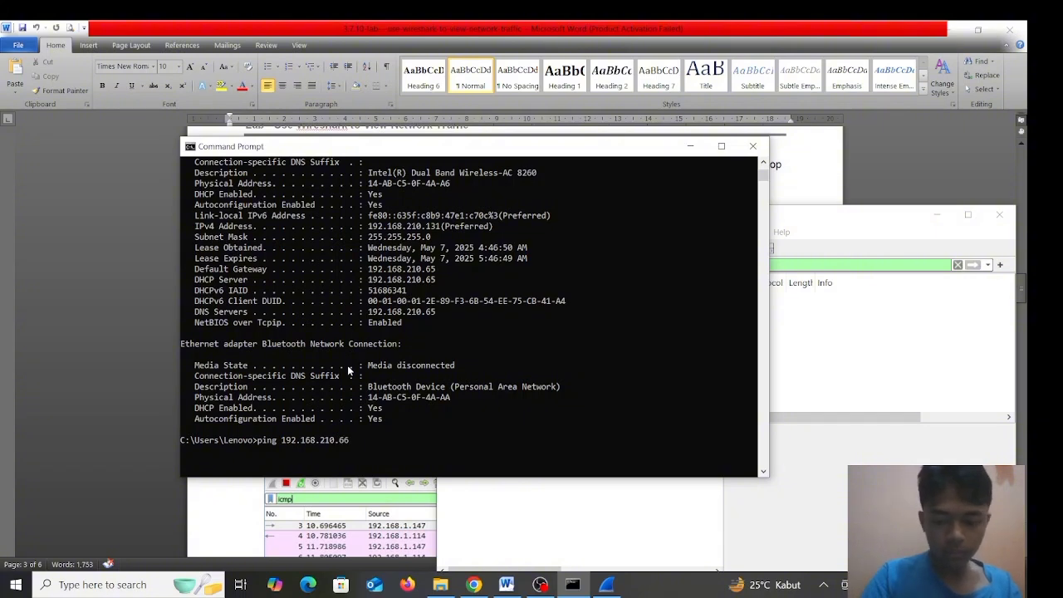
{"action": "key", "text": "BackSpace"}
{"action": "type", "text": "5"}
{"action": "key", "text": "Return"}
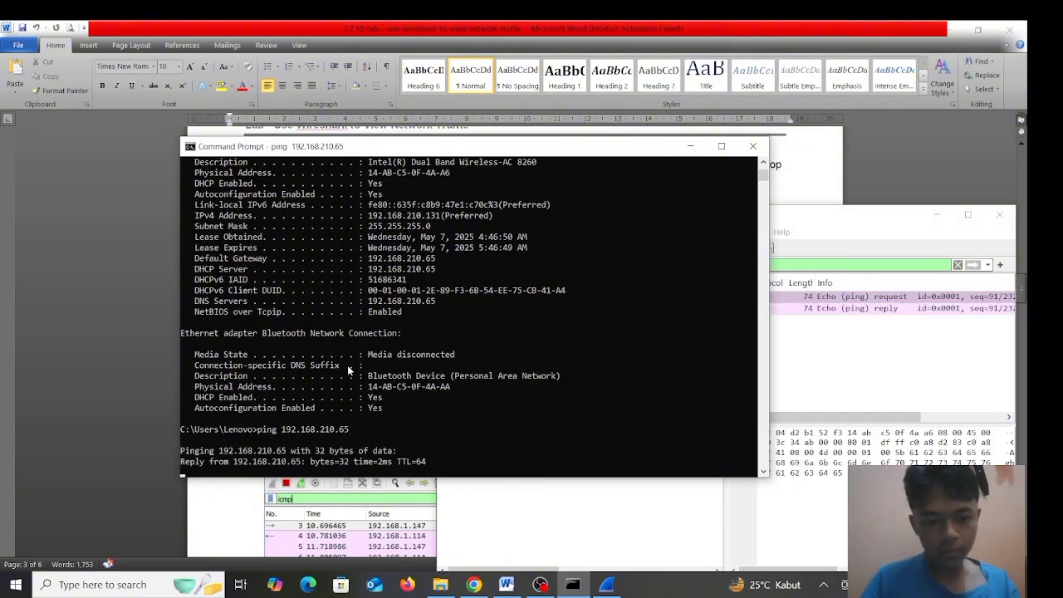
- Move the Command Prompt window out of the way and bring Wireshark forward to view the captured ICMP packets
{"action": "left_click_drag", "start_coordinate": [571, 152], "coordinate": [698, 498]}
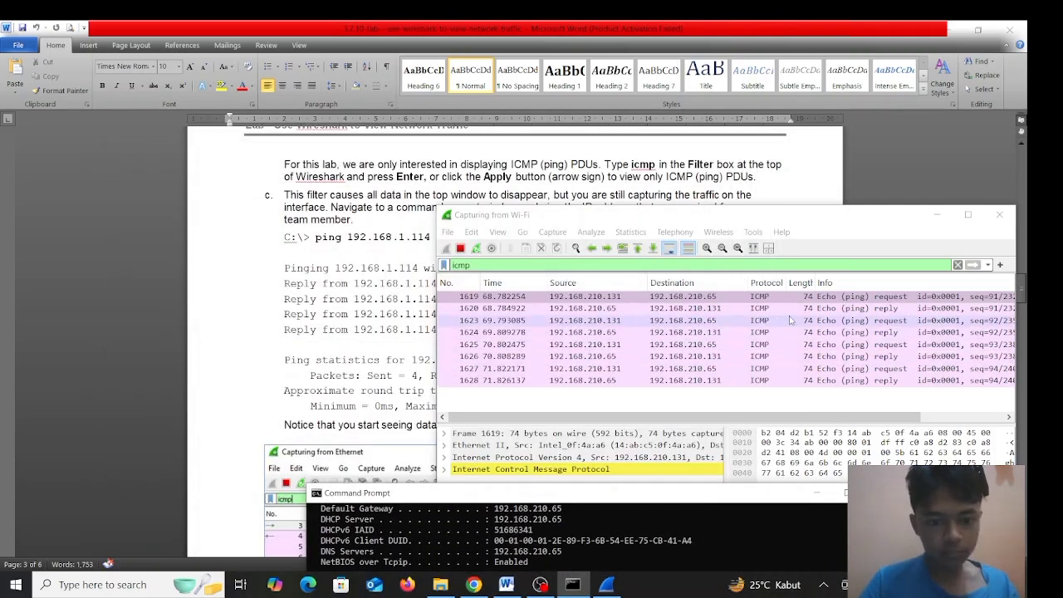
{"action": "left_click", "coordinate": [579, 222]}
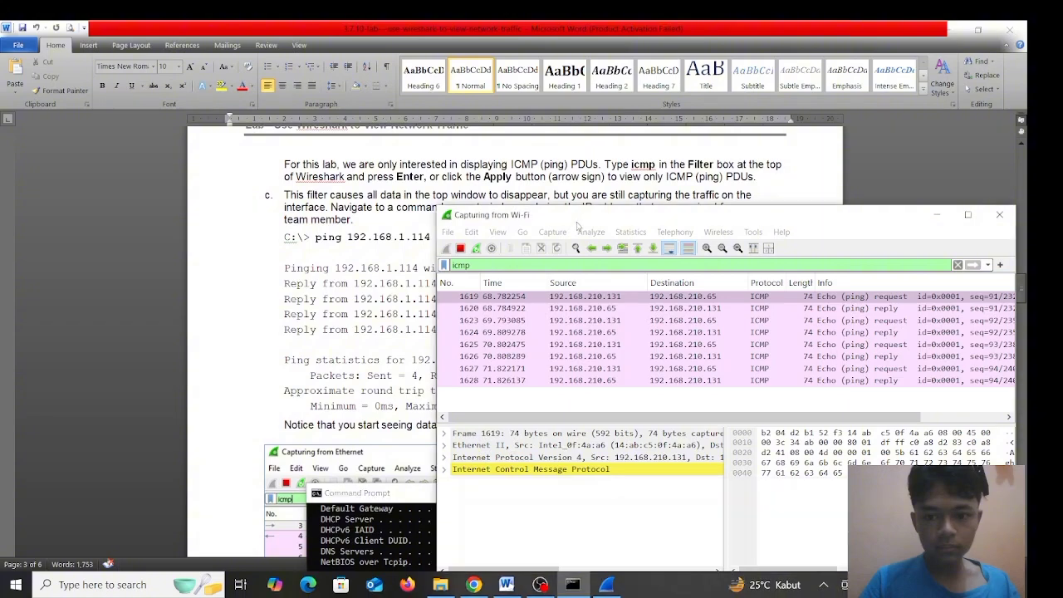
{"action": "left_click_drag", "start_coordinate": [577, 224], "coordinate": [527, 217]}
{"action": "left_click_drag", "start_coordinate": [533, 219], "coordinate": [533, 219]}
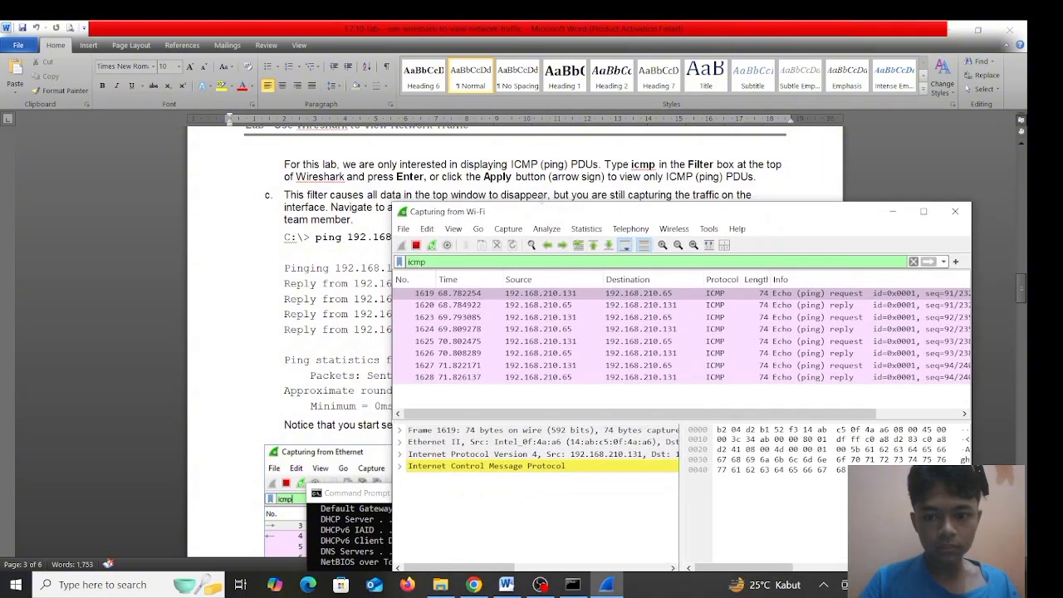
- Read on in the lab document to item d of Step 2 and stop the Wireshark capture
{"action": "left_click", "coordinate": [578, 150]}
{"action": "scroll", "coordinate": [541, 251], "scroll_direction": "down", "scroll_amount": 6}
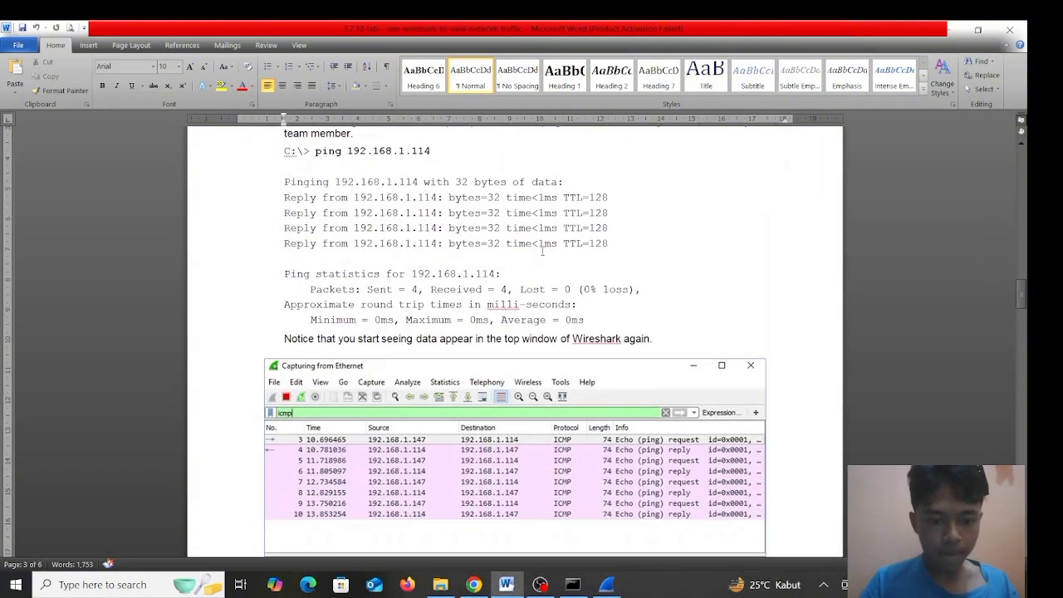
{"action": "scroll", "coordinate": [541, 252], "scroll_direction": "down", "scroll_amount": 9}
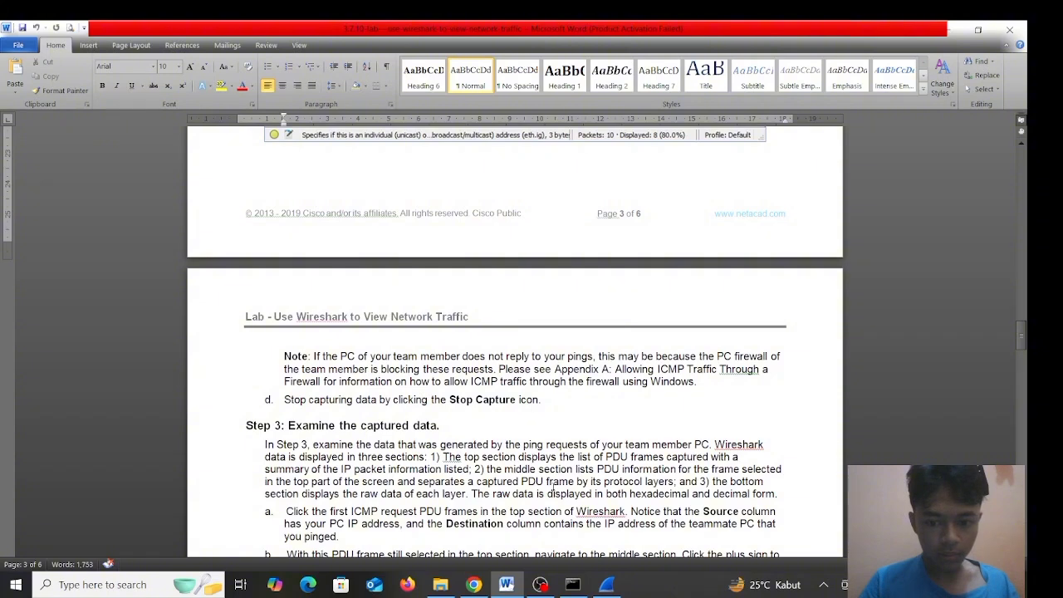
{"action": "left_click", "coordinate": [607, 585]}
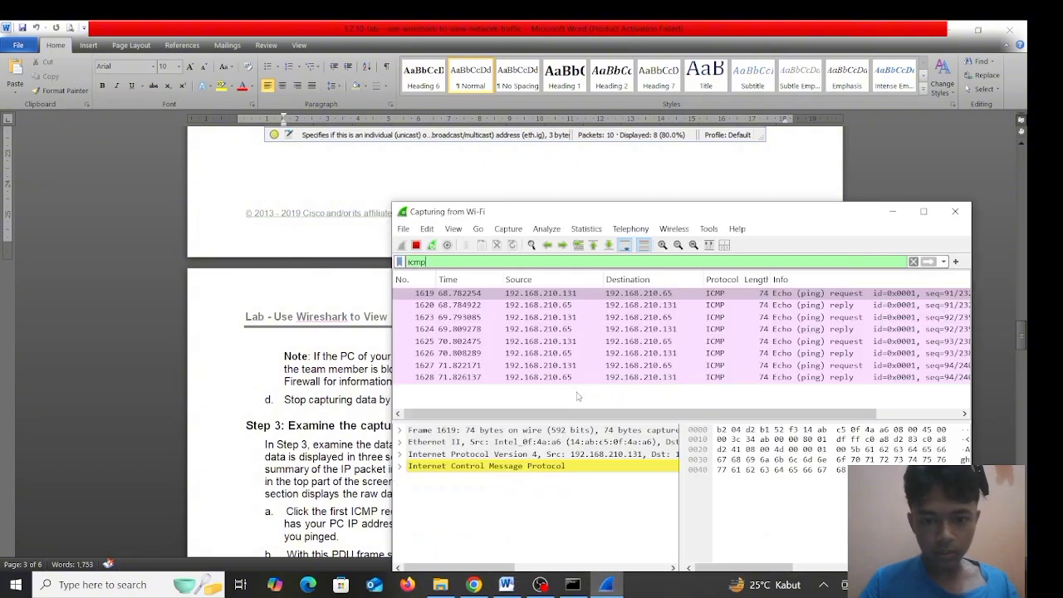
{"action": "left_click", "coordinate": [417, 247]}
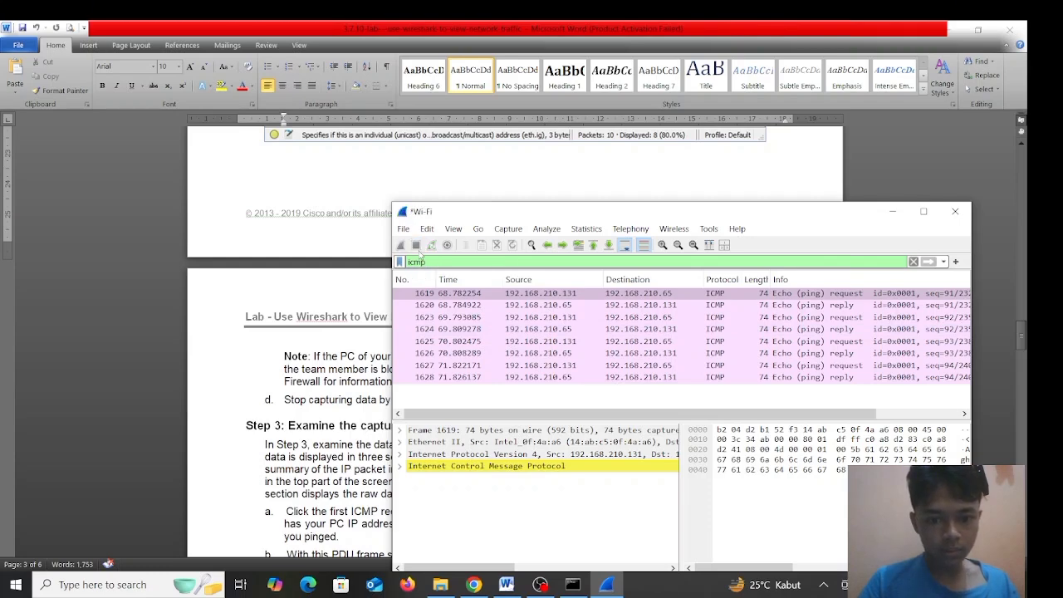
- Read the lab's Step 3 on examining captured data and select the first ICMP echo request frame in Wireshark
{"action": "left_click", "coordinate": [323, 275]}
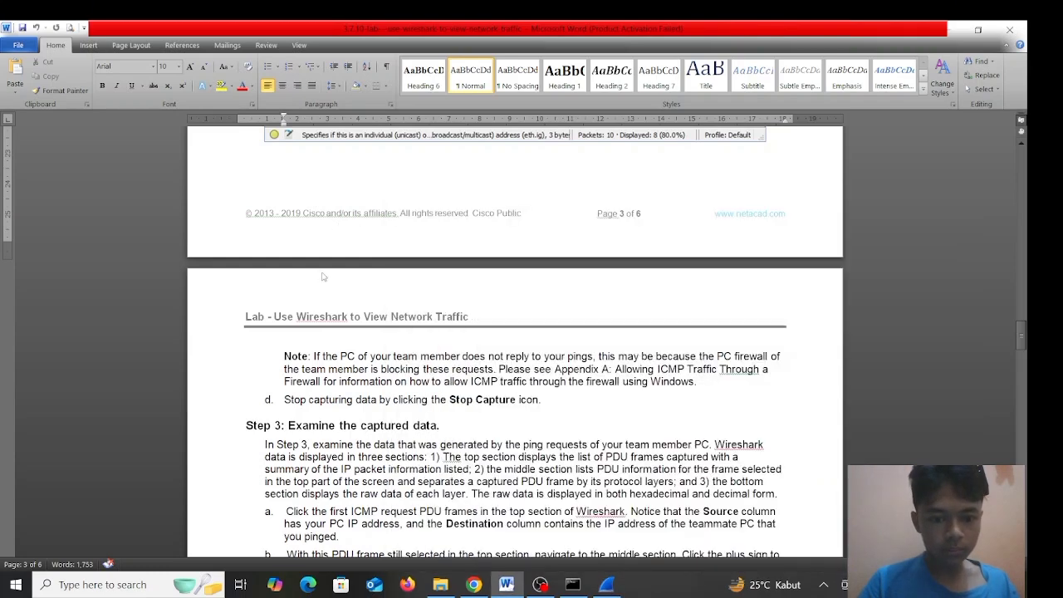
{"action": "scroll", "coordinate": [355, 297], "scroll_direction": "down", "scroll_amount": 2}
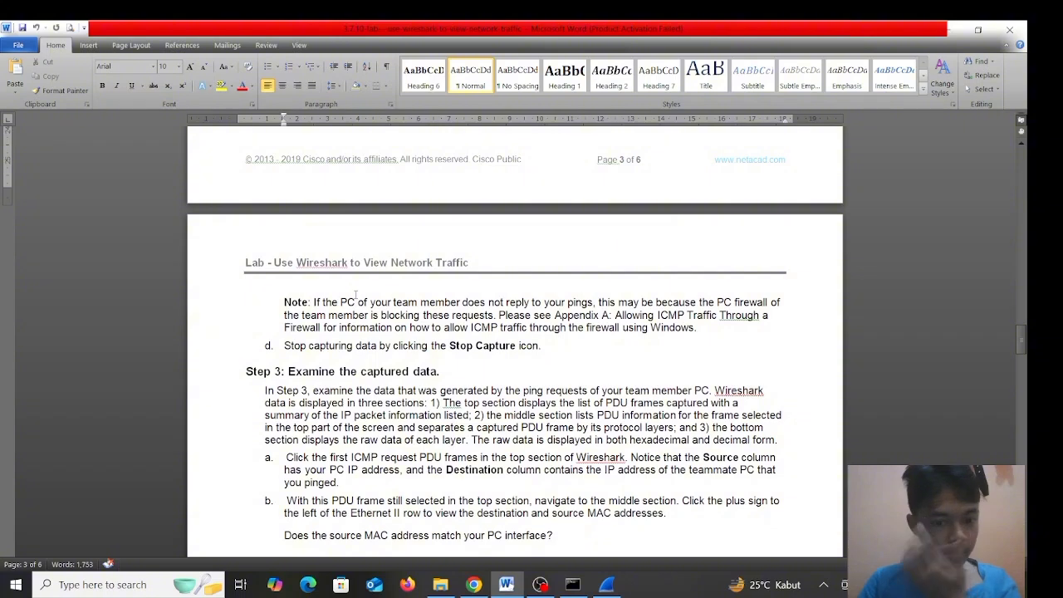
{"action": "scroll", "coordinate": [356, 295], "scroll_direction": "down", "scroll_amount": 1}
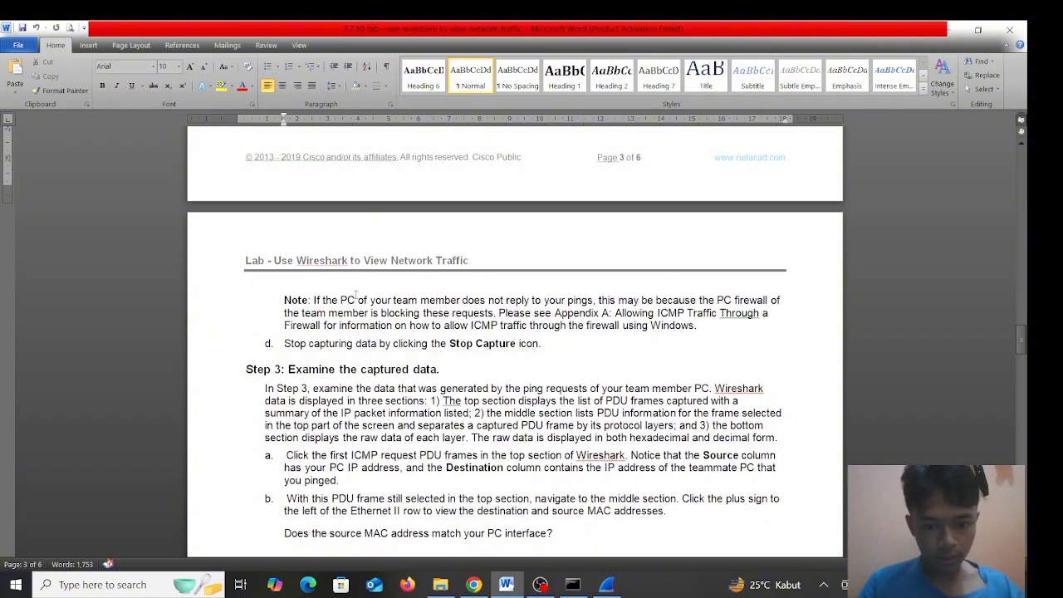
{"action": "scroll", "coordinate": [372, 337], "scroll_direction": "down", "scroll_amount": 3}
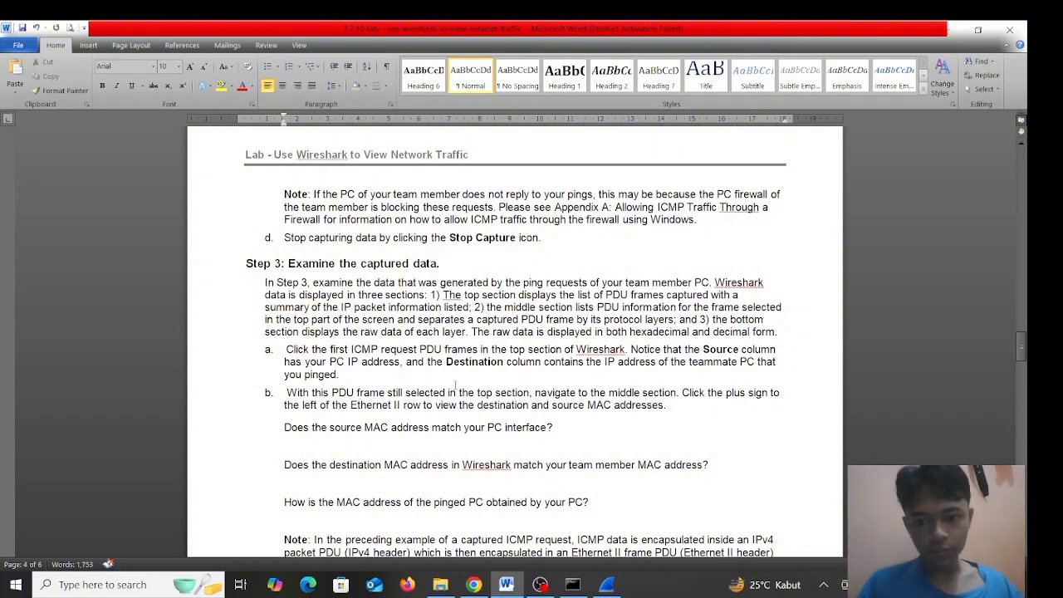
{"action": "scroll", "coordinate": [506, 374], "scroll_direction": "down", "scroll_amount": 2}
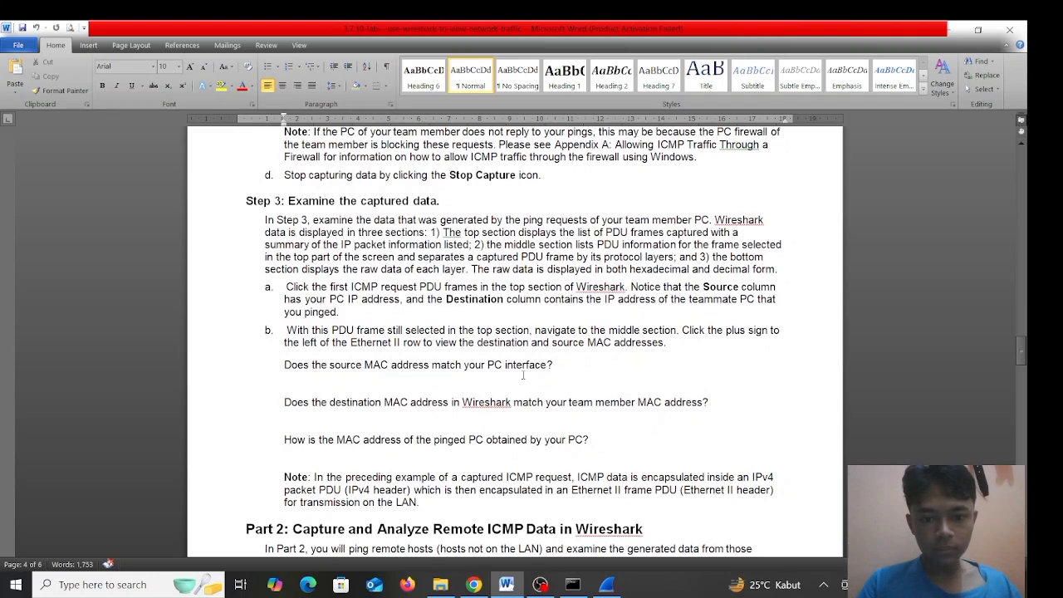
{"action": "left_click", "coordinate": [606, 584]}
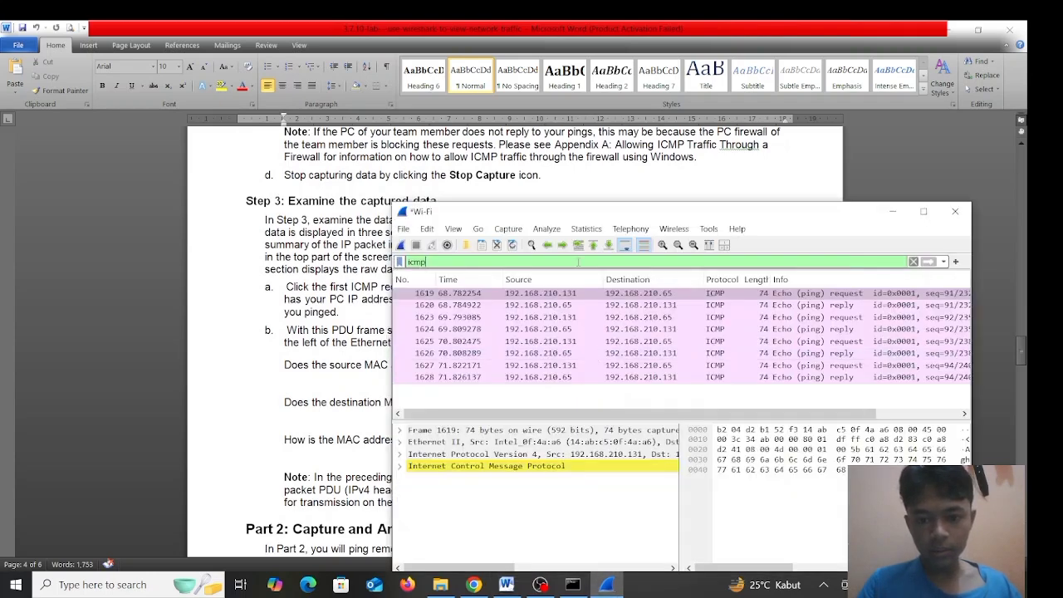
{"action": "left_click", "coordinate": [568, 296]}
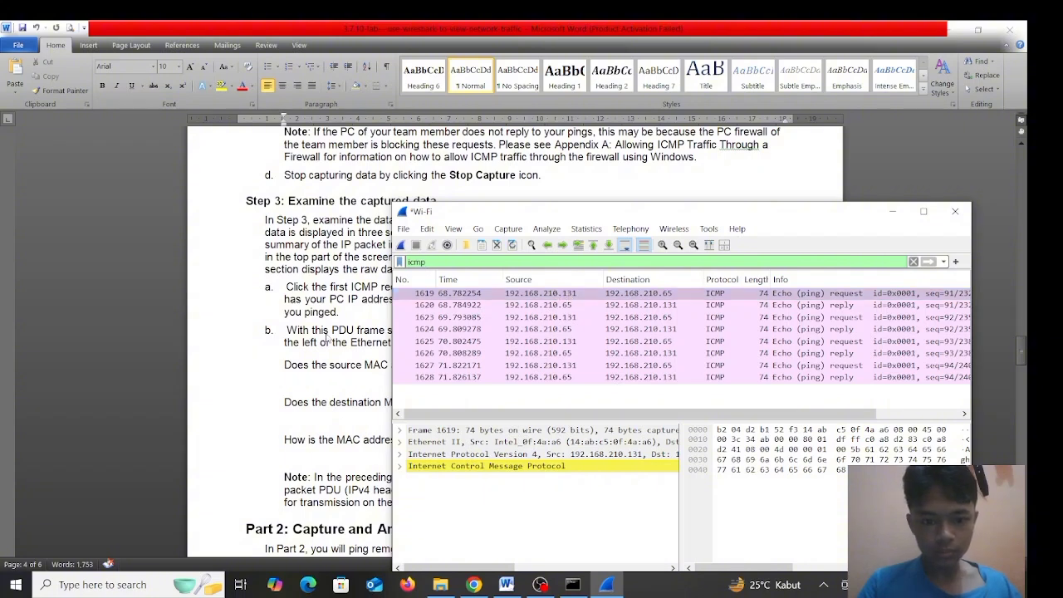
- Recheck the Step 3 questions, view the first echo reply frame in Wireshark and reselect the first echo request
{"action": "left_click", "coordinate": [295, 375]}
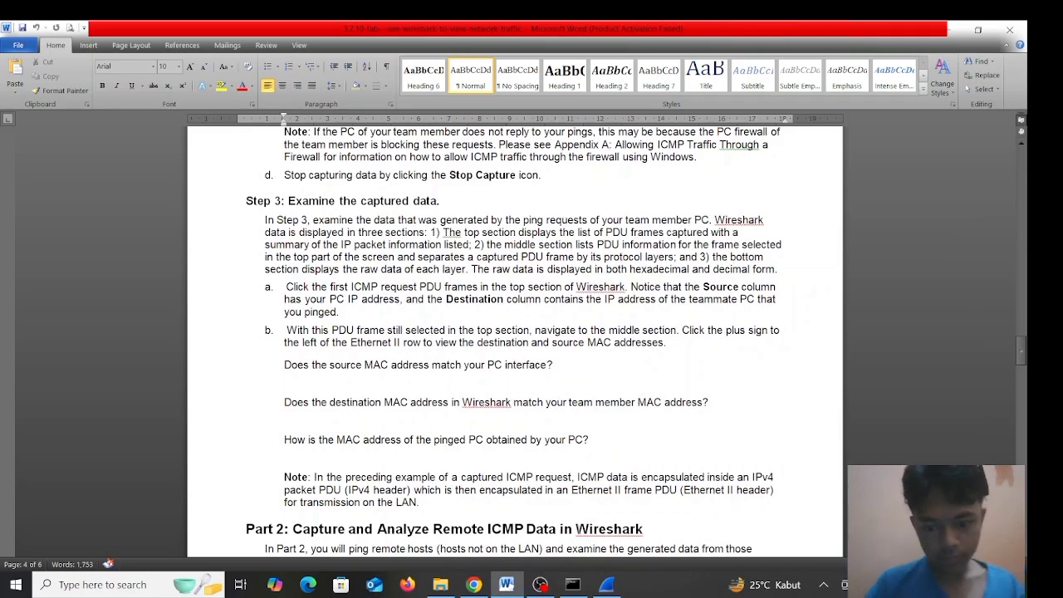
{"action": "left_click", "coordinate": [606, 585]}
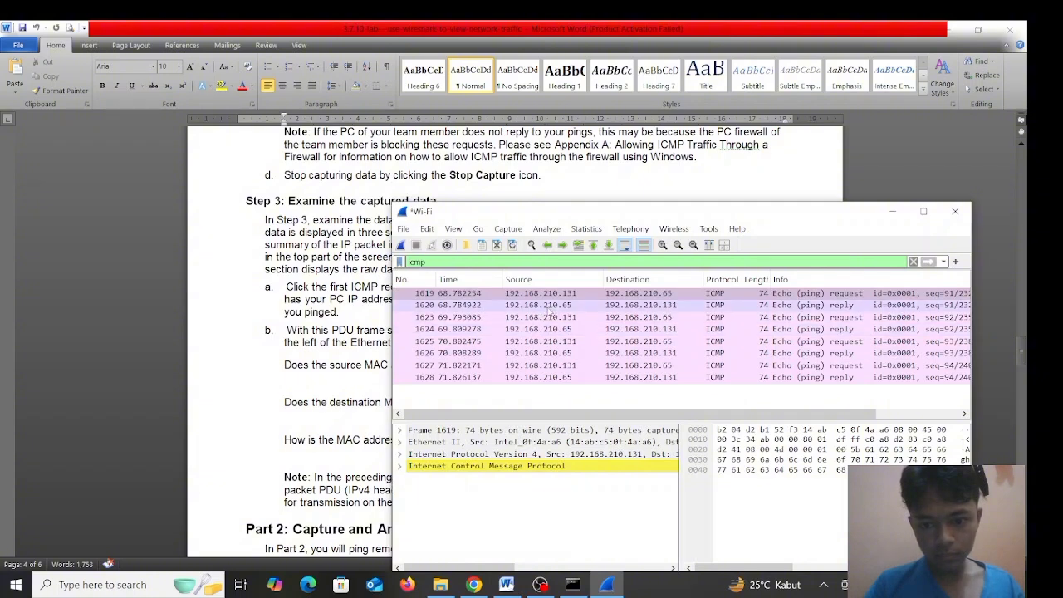
{"action": "left_click", "coordinate": [541, 307]}
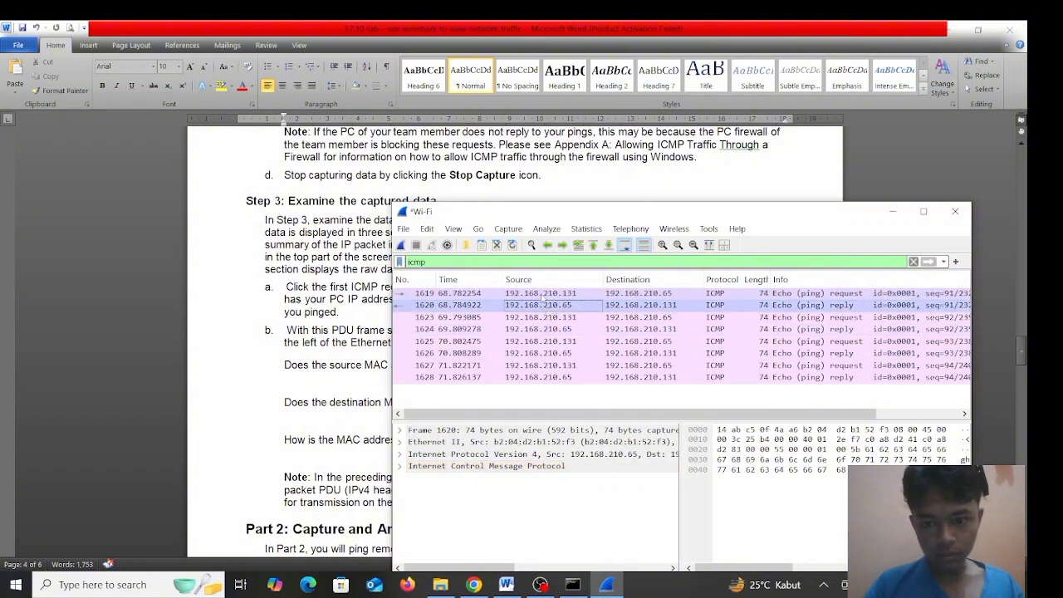
{"action": "left_click", "coordinate": [541, 296]}
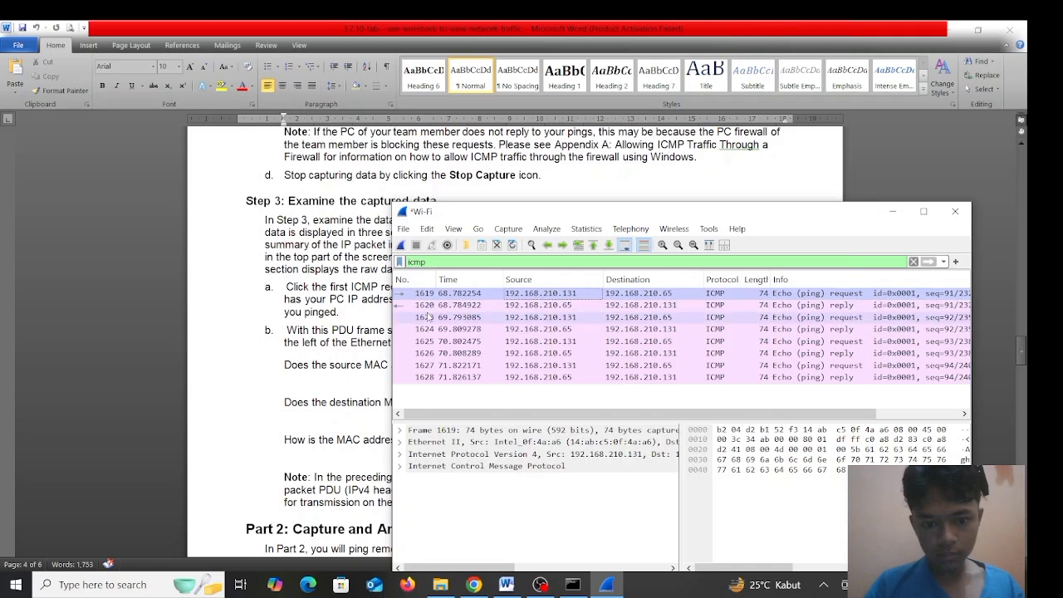
- In the Word lab document, answer "yes" under the source MAC address question and add blank answer lines under the destination MAC address question
{"action": "left_click", "coordinate": [352, 343]}
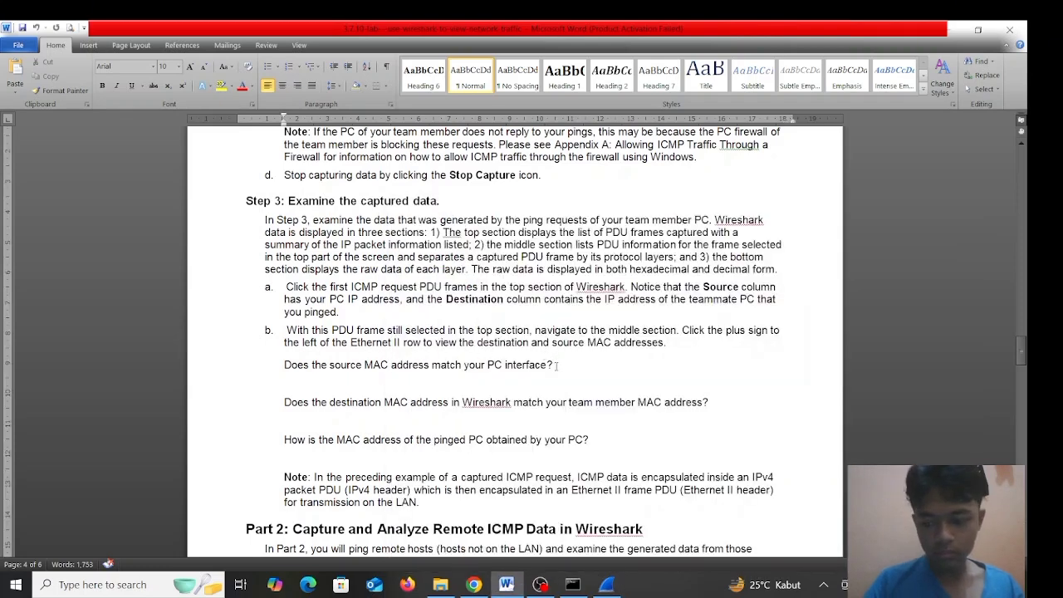
{"action": "key", "text": "Return"}
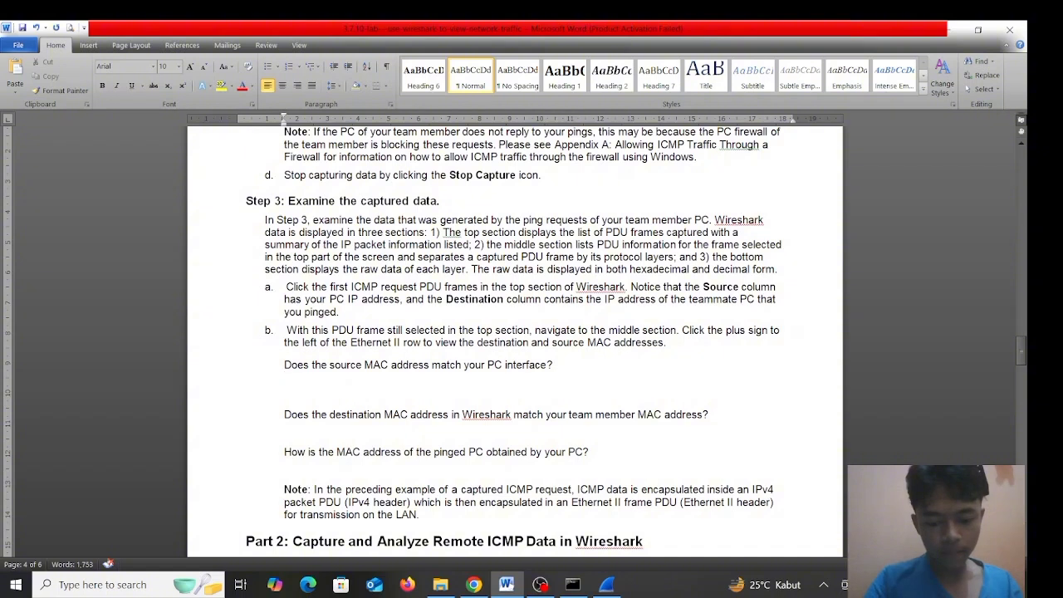
{"action": "type", "text": "yes"}
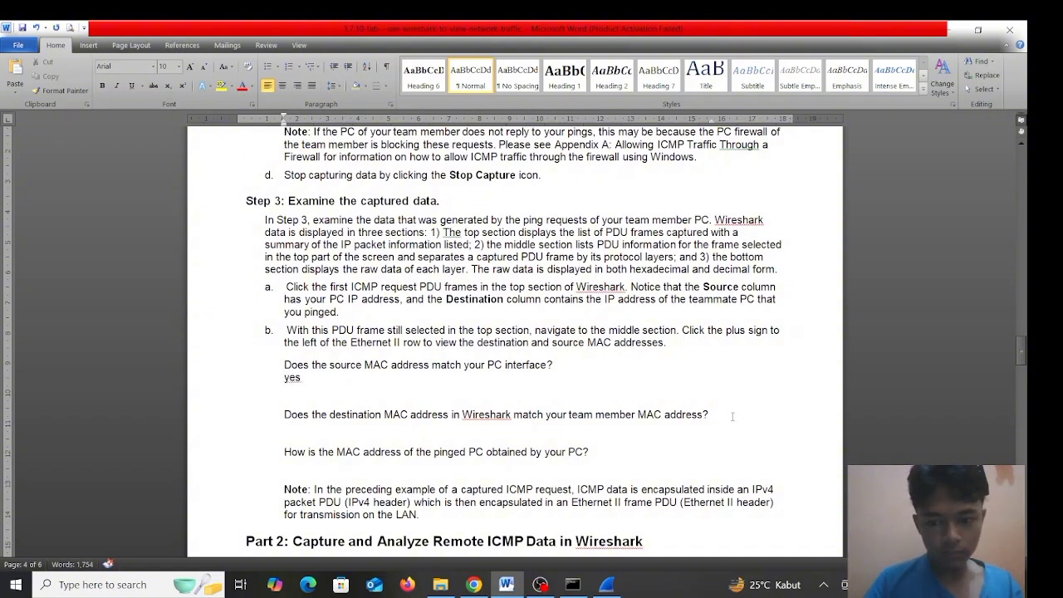
{"action": "key", "text": "Return"}
{"action": "key", "text": "Return"}
{"action": "key", "text": "Return"}
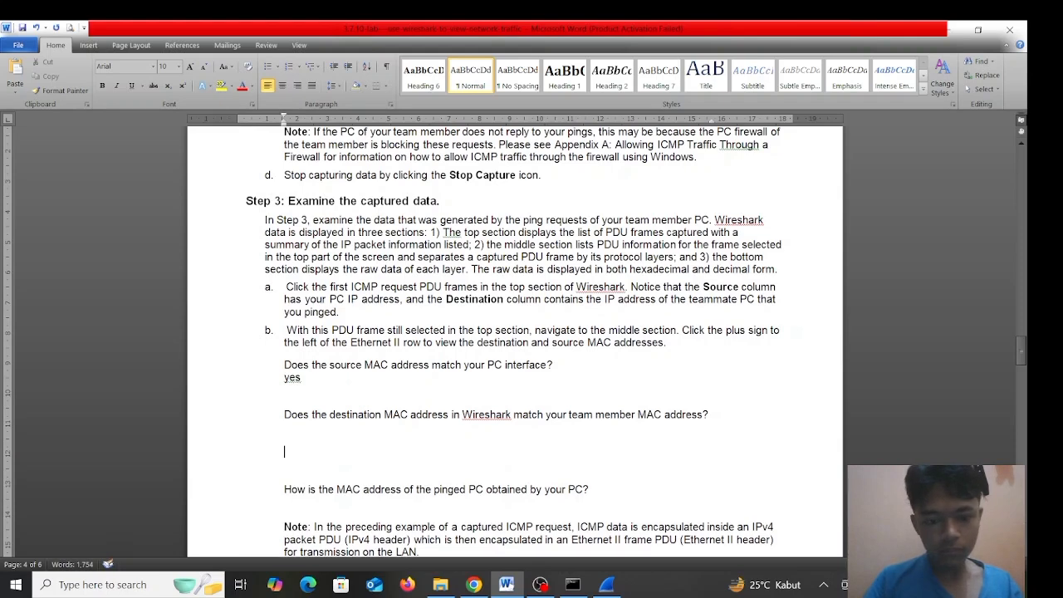
{"action": "scroll", "coordinate": [280, 303], "scroll_direction": "down", "scroll_amount": 3}
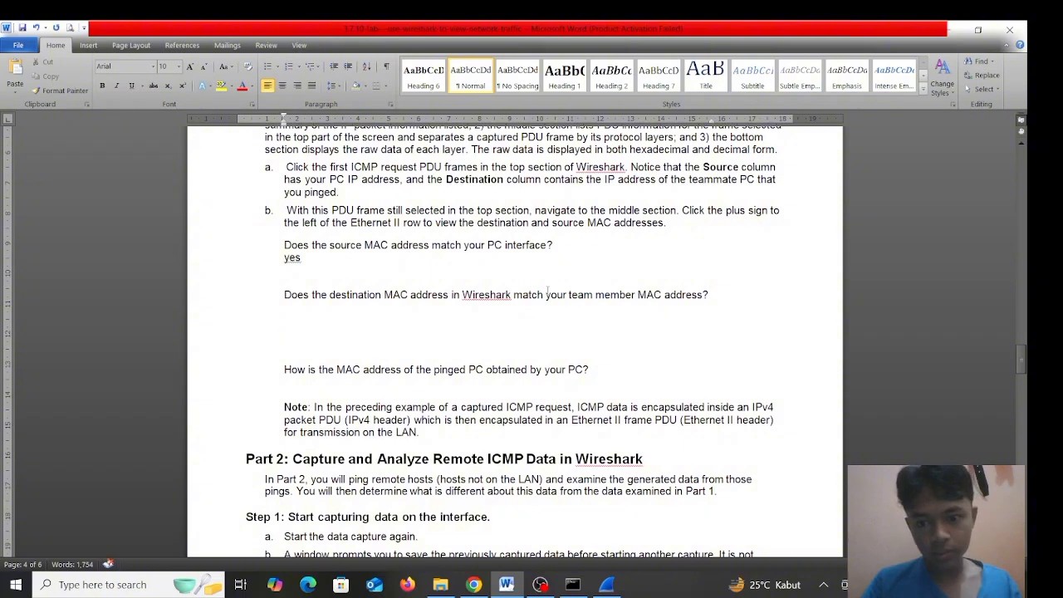
- Switch to Wireshark and compare the first echo reply, the second echo request and the first echo request frames
{"action": "left_click", "coordinate": [606, 585]}
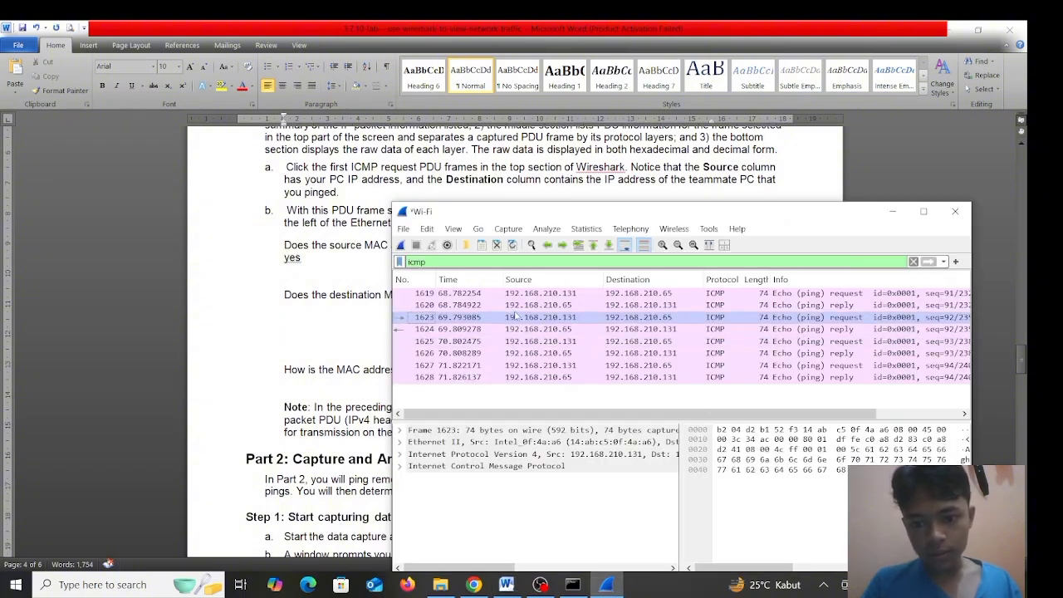
{"action": "left_click", "coordinate": [550, 306]}
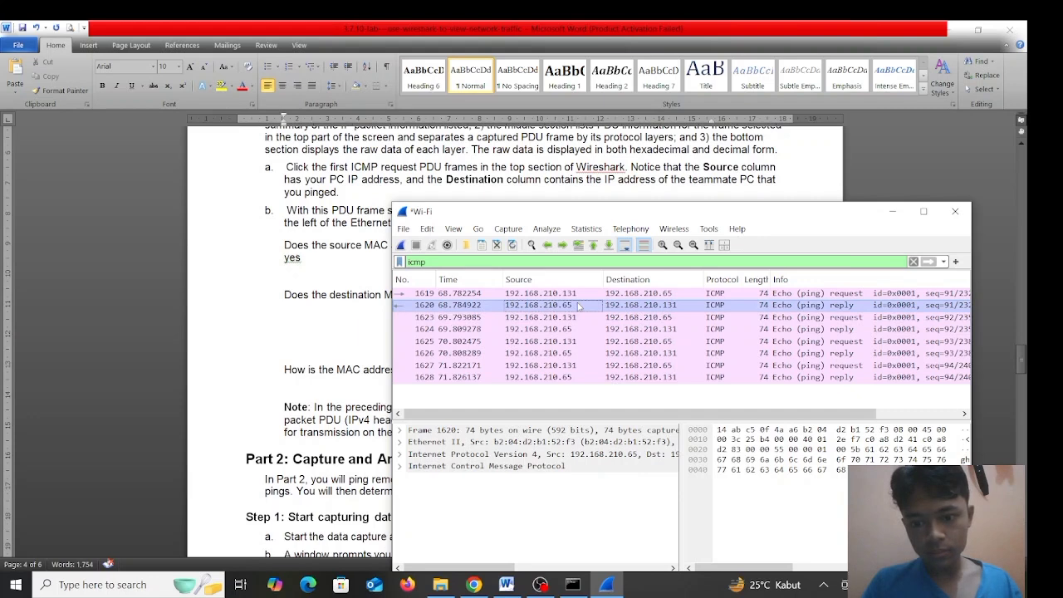
{"action": "left_click", "coordinate": [579, 319]}
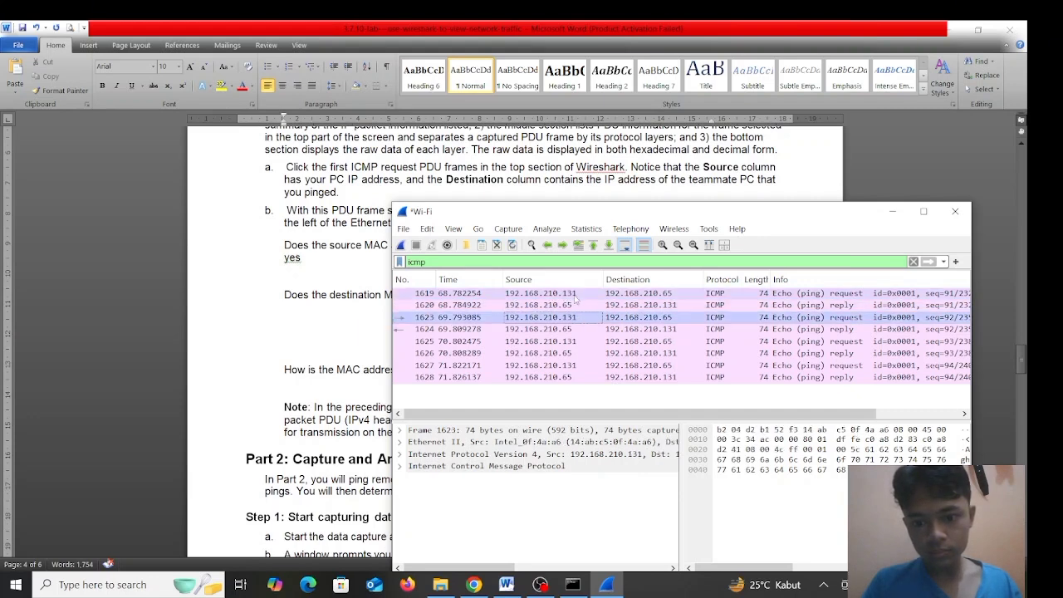
{"action": "left_click", "coordinate": [609, 294]}
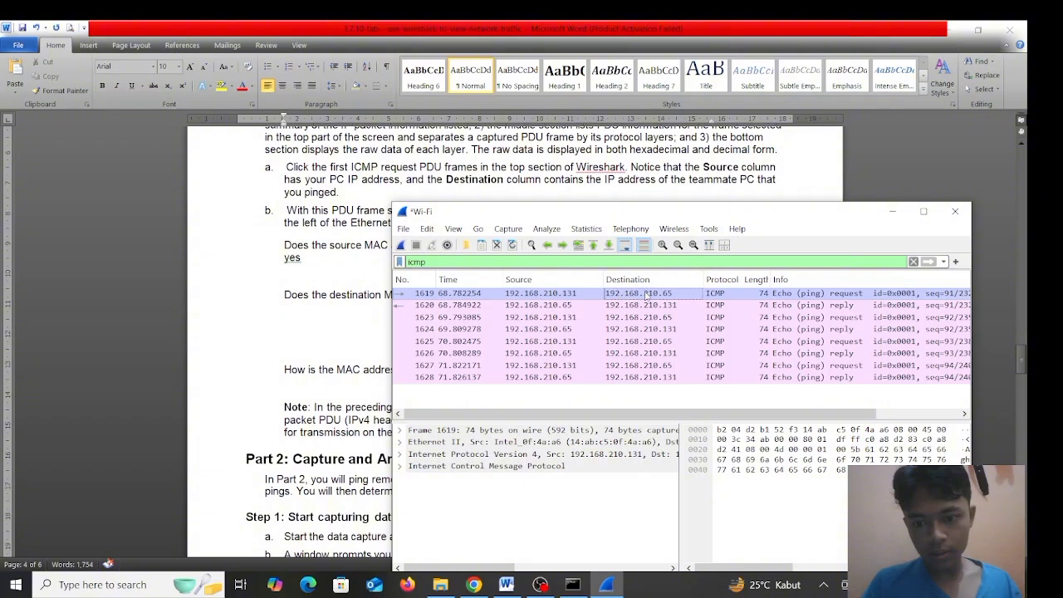
- Return to the lab document and answer "yes" to whether the destination MAC address matches the team member's
{"action": "left_click", "coordinate": [525, 164]}
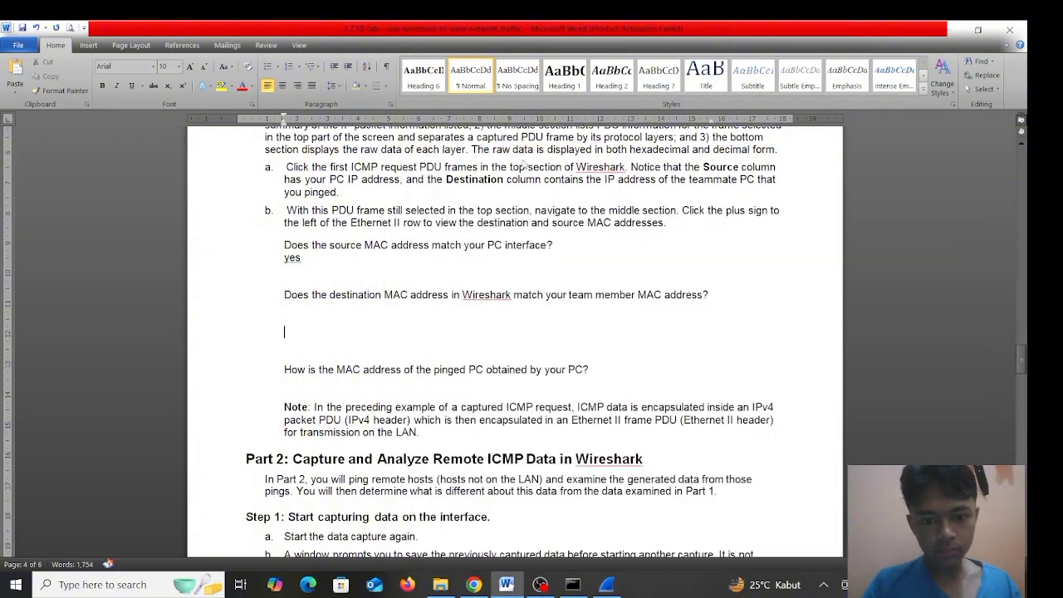
{"action": "left_click", "coordinate": [582, 332]}
{"action": "type", "text": "yes"}
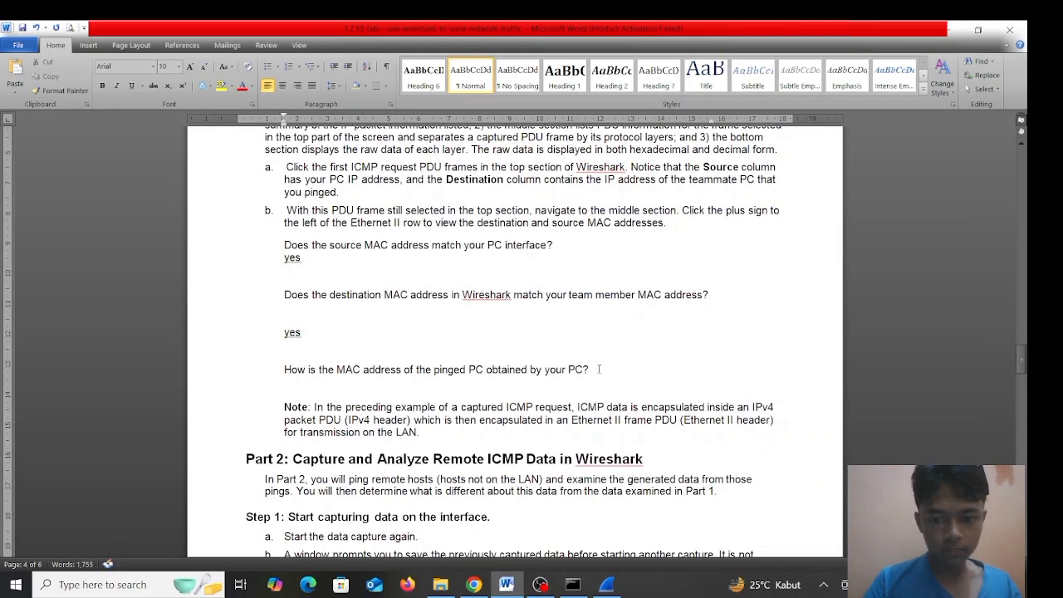
- Answer "Arp" on a new line below the question on how the pinged PC's MAC address is obtained
{"action": "key", "text": "Return"}
{"action": "key", "text": "Return"}
{"action": "key", "text": "Return"}
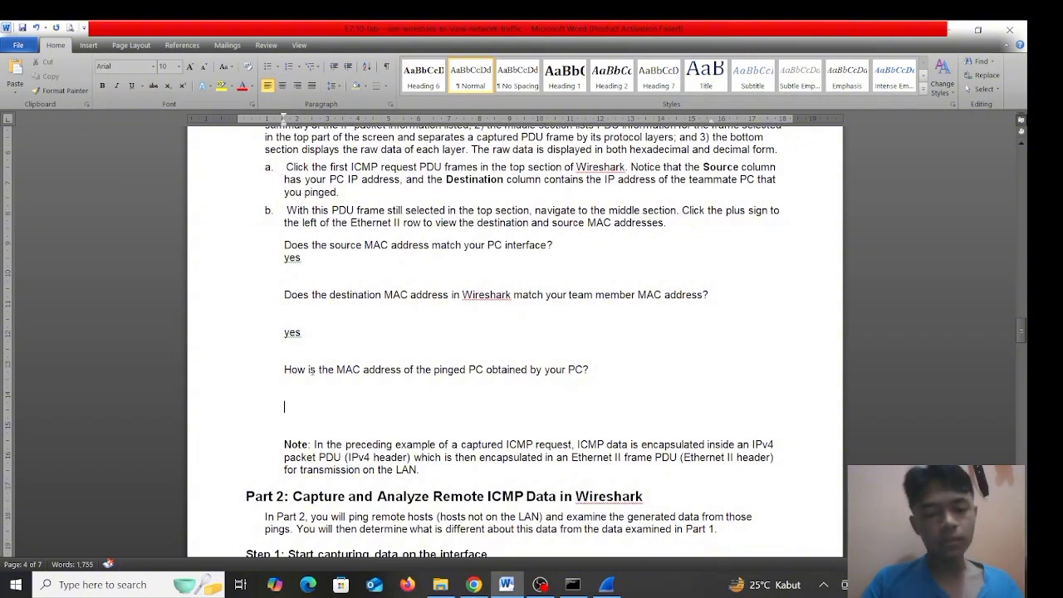
{"action": "type", "text": "Aro"}
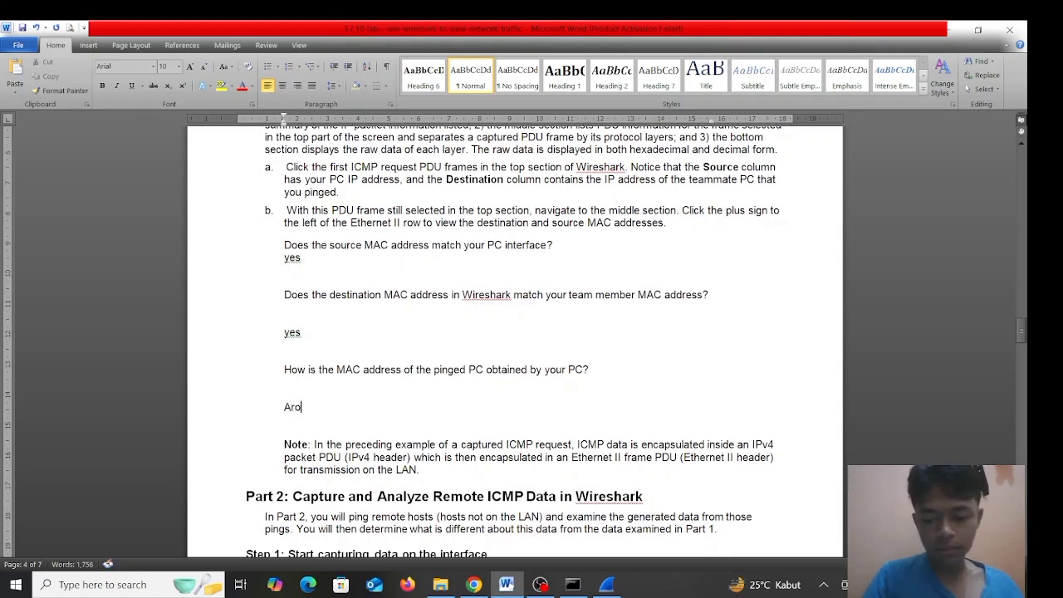
{"action": "key", "text": "BackSpace"}
{"action": "type", "text": "p"}
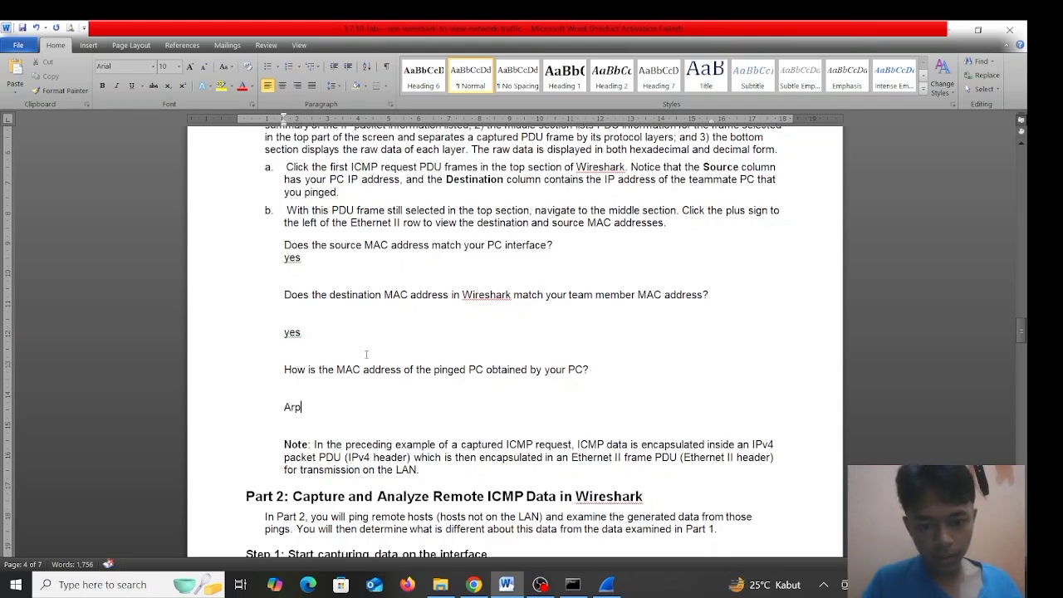
- Read Part 2, Step 1 of the lab and place the Command Prompt window beside its list of website URLs
{"action": "scroll", "coordinate": [365, 354], "scroll_direction": "down", "scroll_amount": 5}
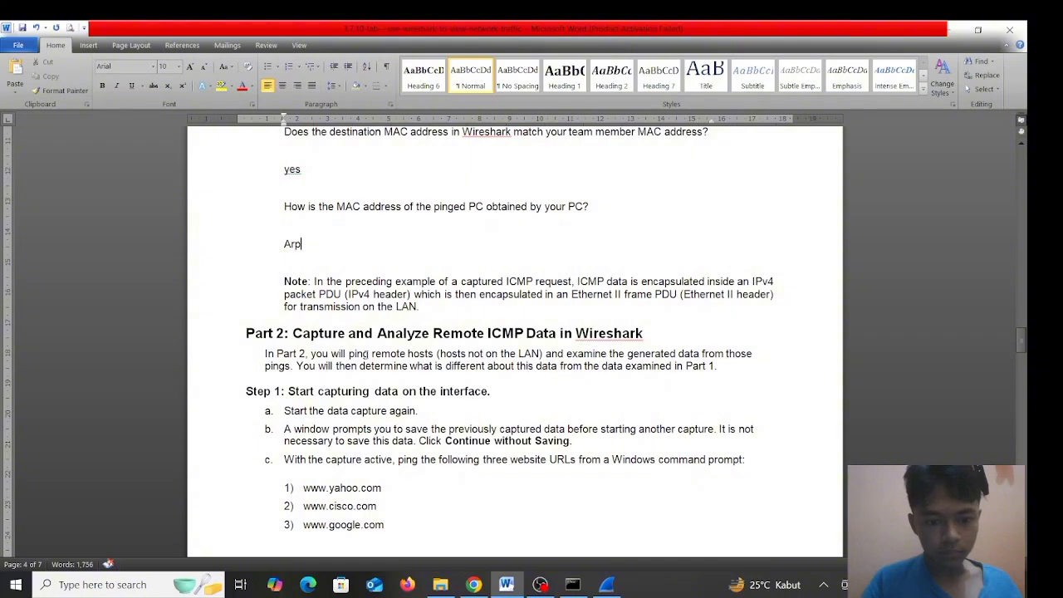
{"action": "scroll", "coordinate": [365, 355], "scroll_direction": "down", "scroll_amount": 3}
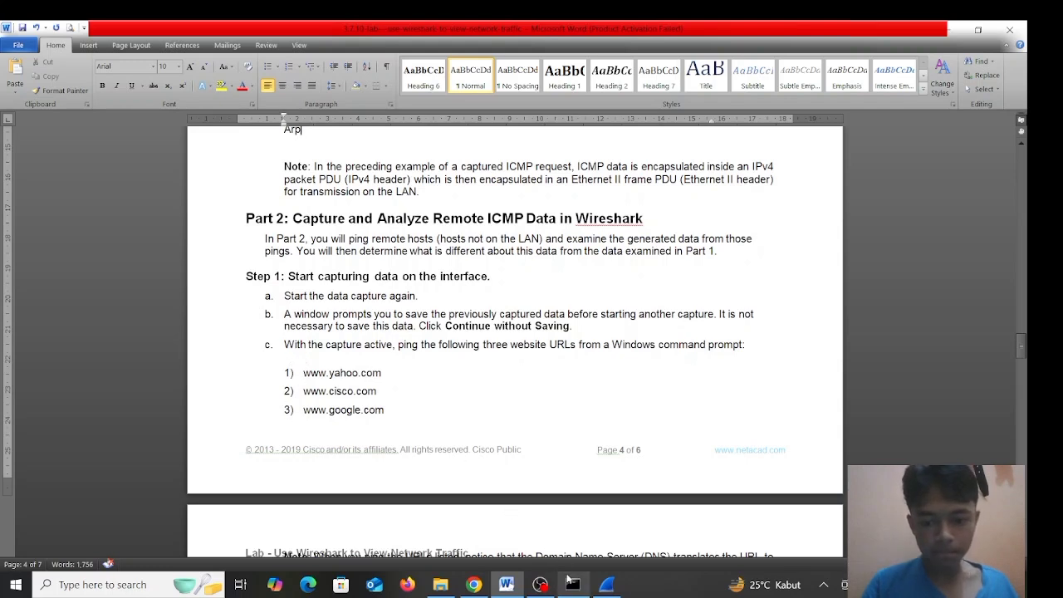
{"action": "left_click", "coordinate": [568, 579]}
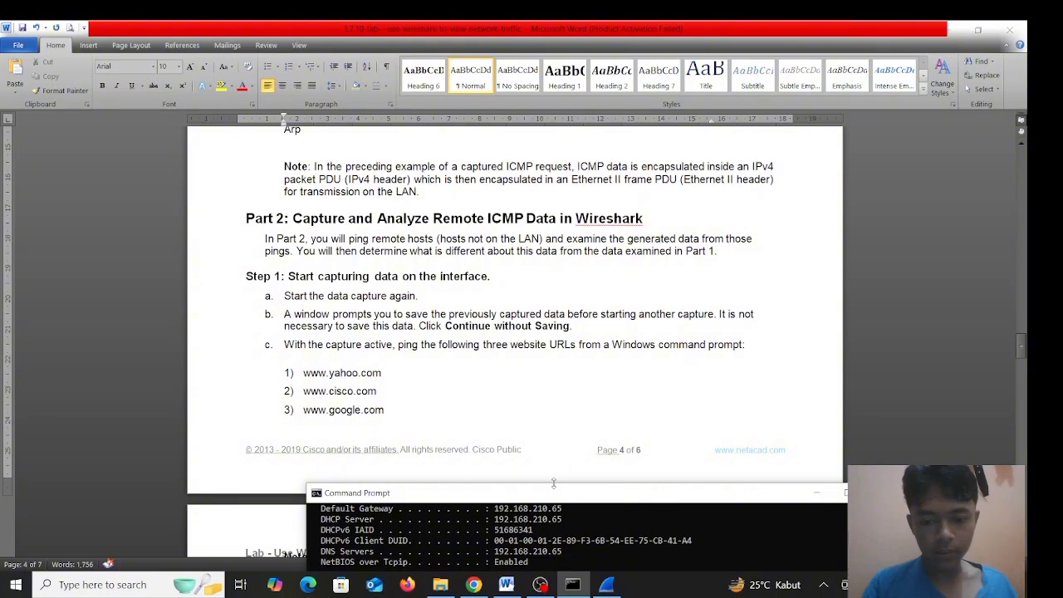
{"action": "left_click_drag", "start_coordinate": [557, 492], "coordinate": [687, 125]}
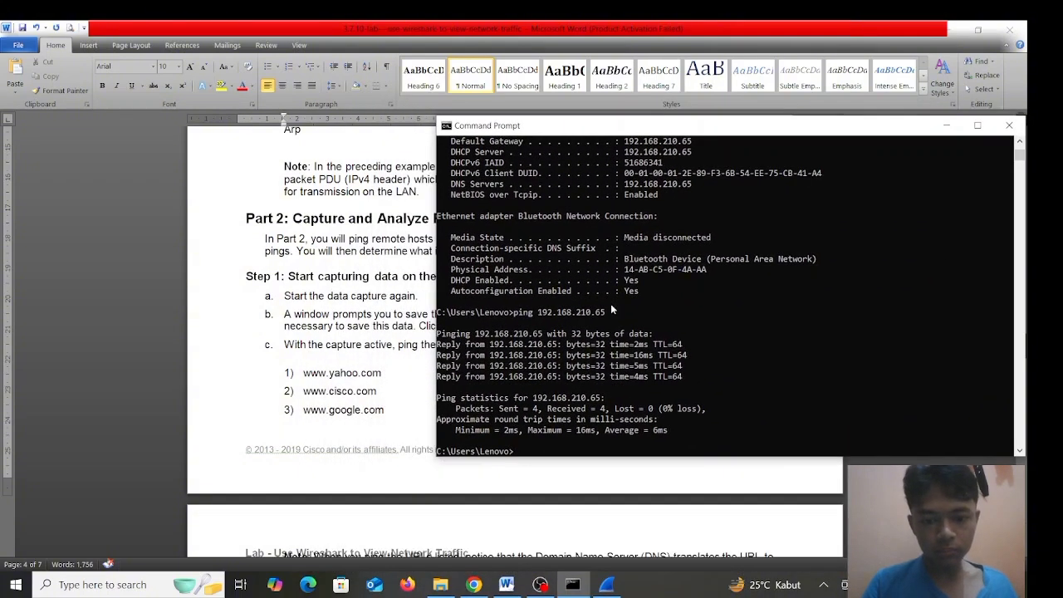
{"action": "type", "text": "pi"}
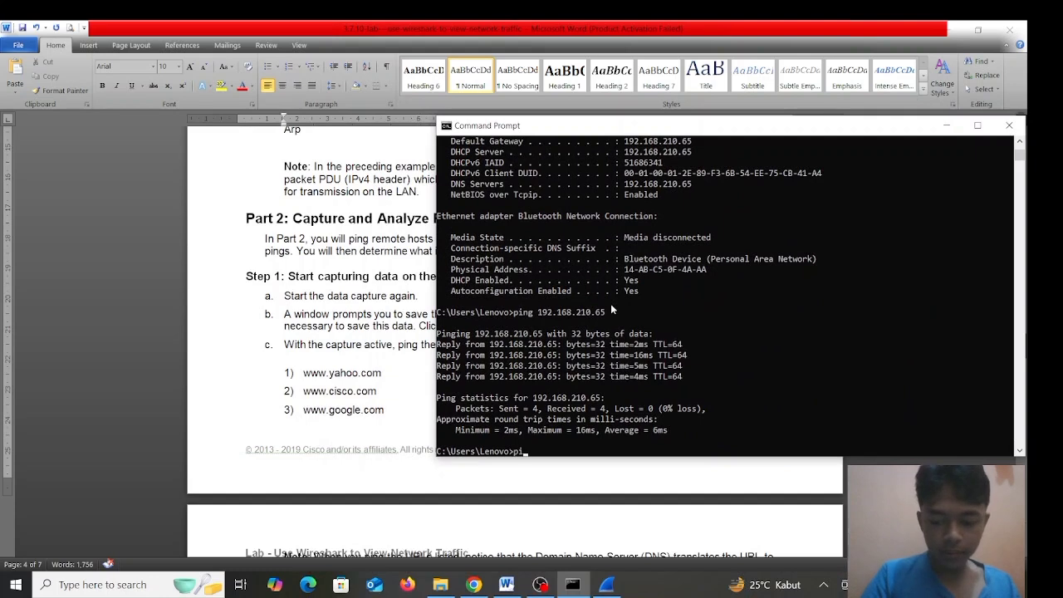
{"action": "type", "text": "ng www"}
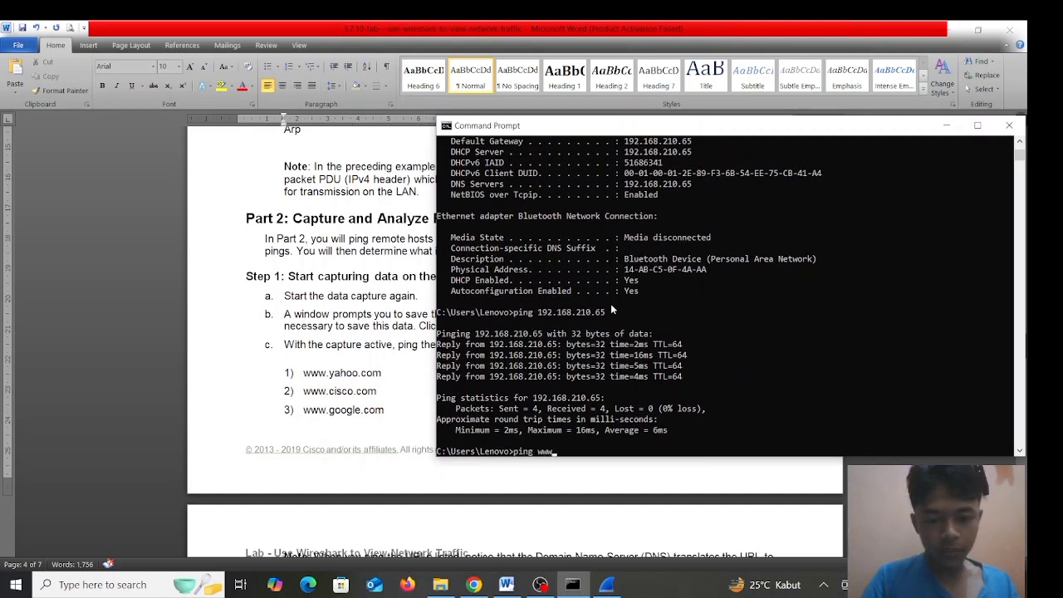
{"action": "type", "text": ".yaho"}
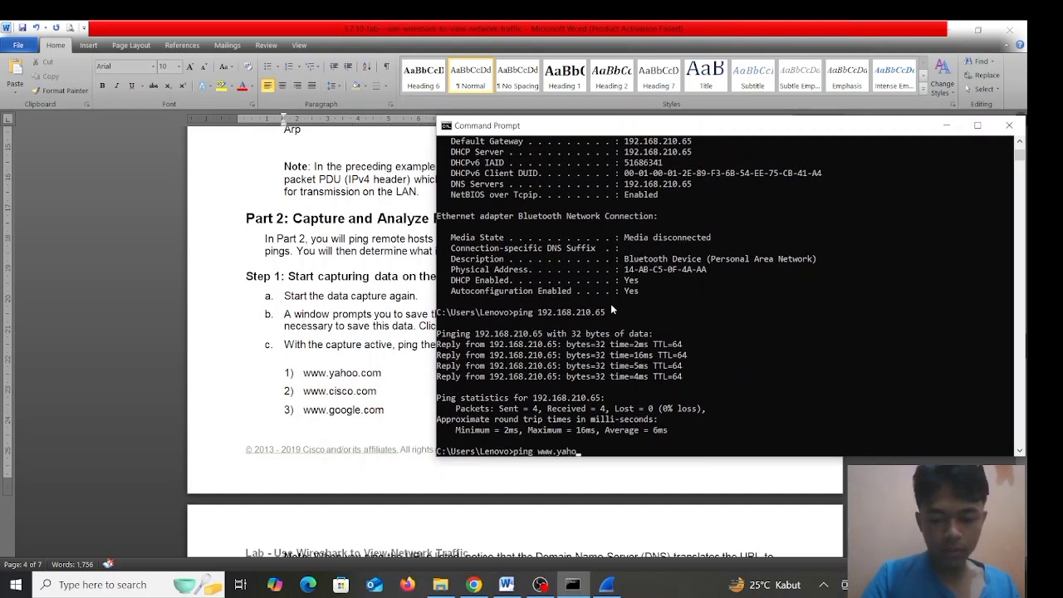
{"action": "type", "text": "o.com"}
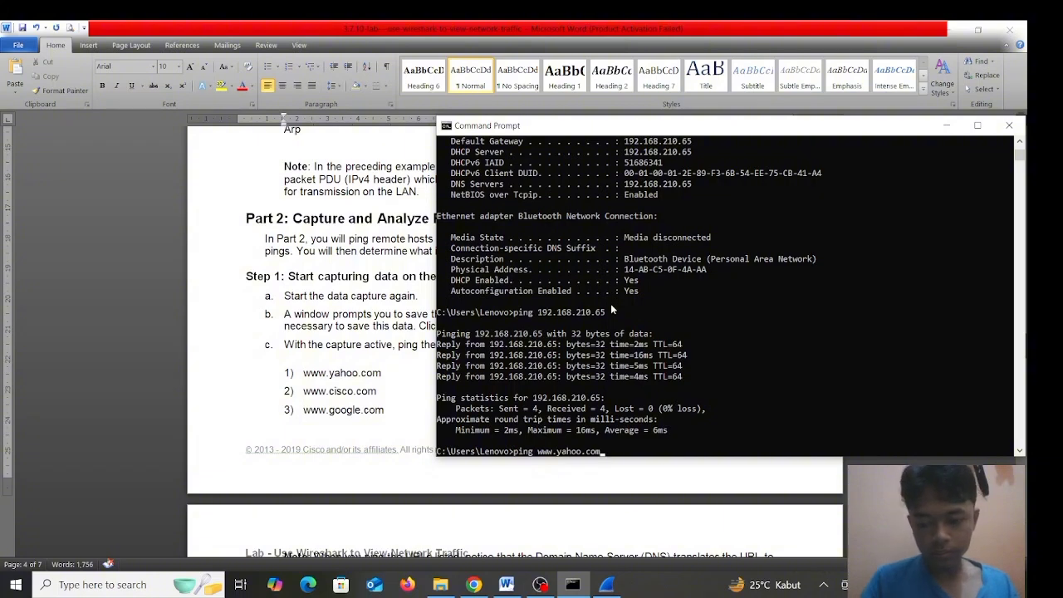
{"action": "key", "text": "Return"}
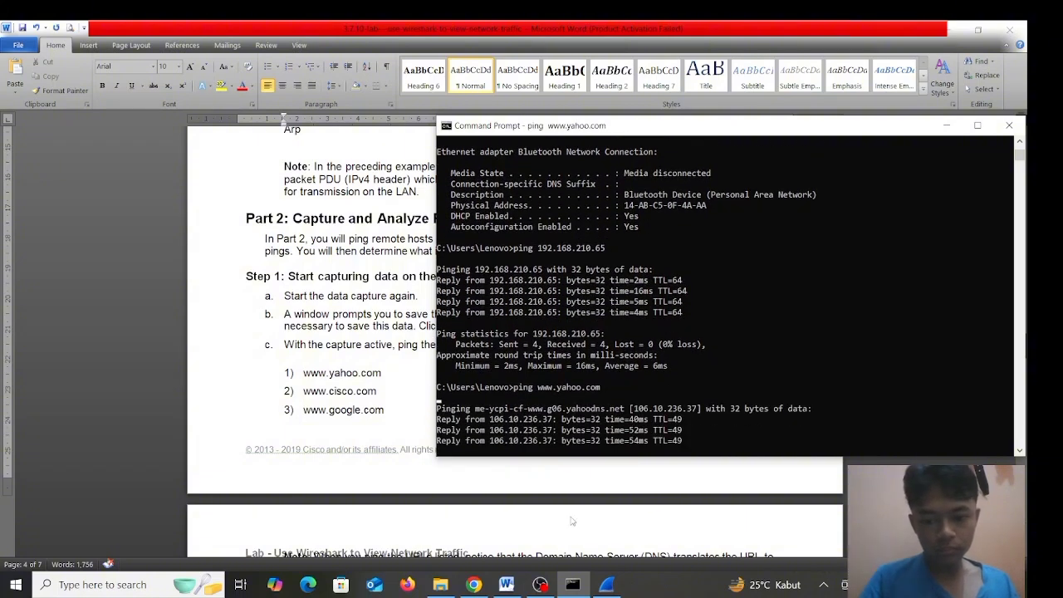
- Move the Command Prompt window aside and reread the lab's Part 2, Step 1 instructions in the Word document
{"action": "left_click_drag", "start_coordinate": [642, 127], "coordinate": [324, 97]}
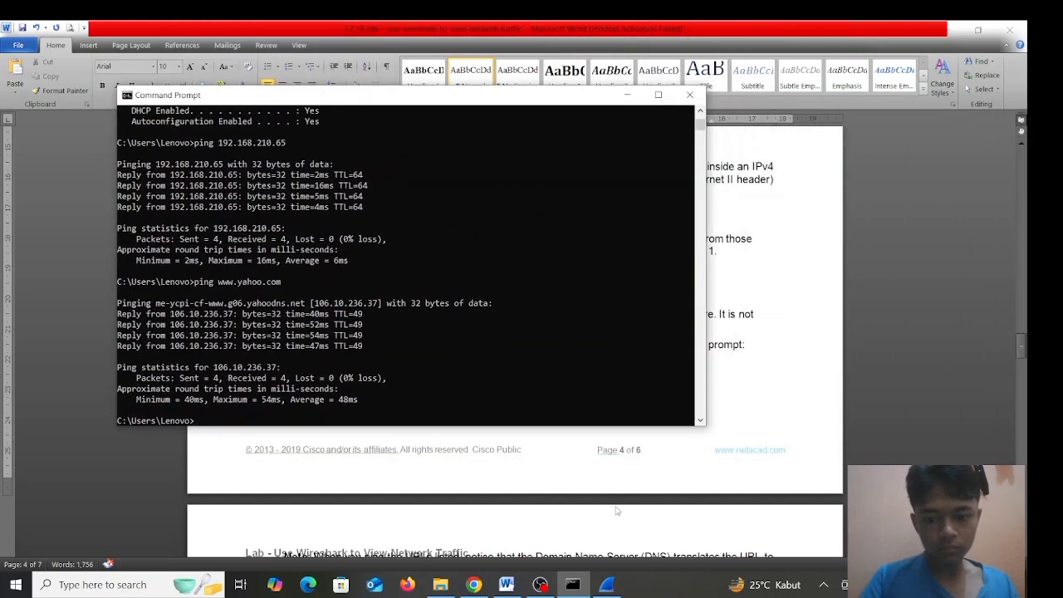
{"action": "mouse_move", "coordinate": [613, 580]}
{"action": "left_click", "coordinate": [742, 403]}
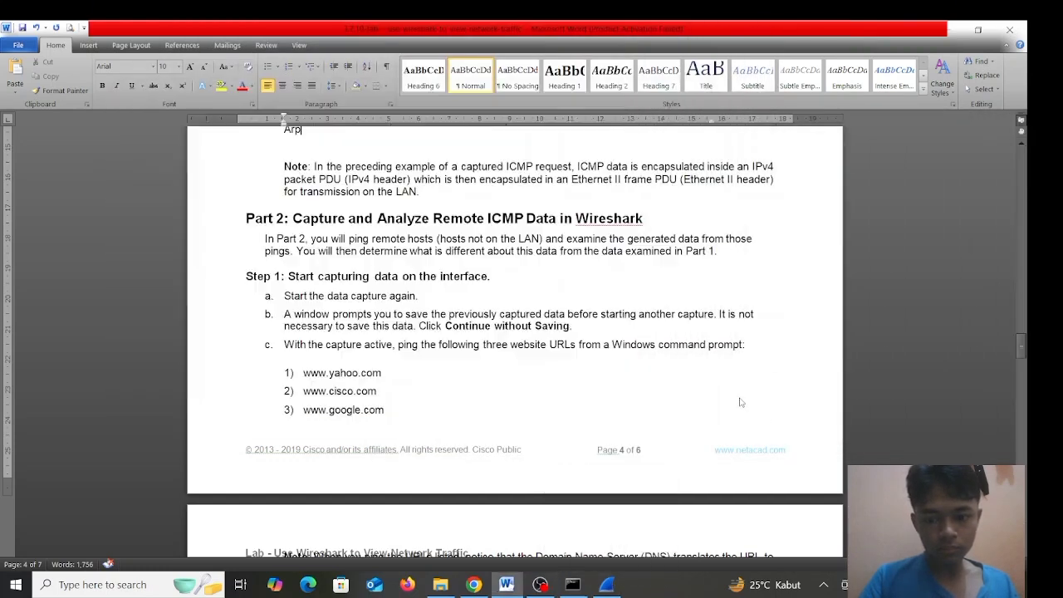
{"action": "scroll", "coordinate": [658, 391], "scroll_direction": "up", "scroll_amount": 1}
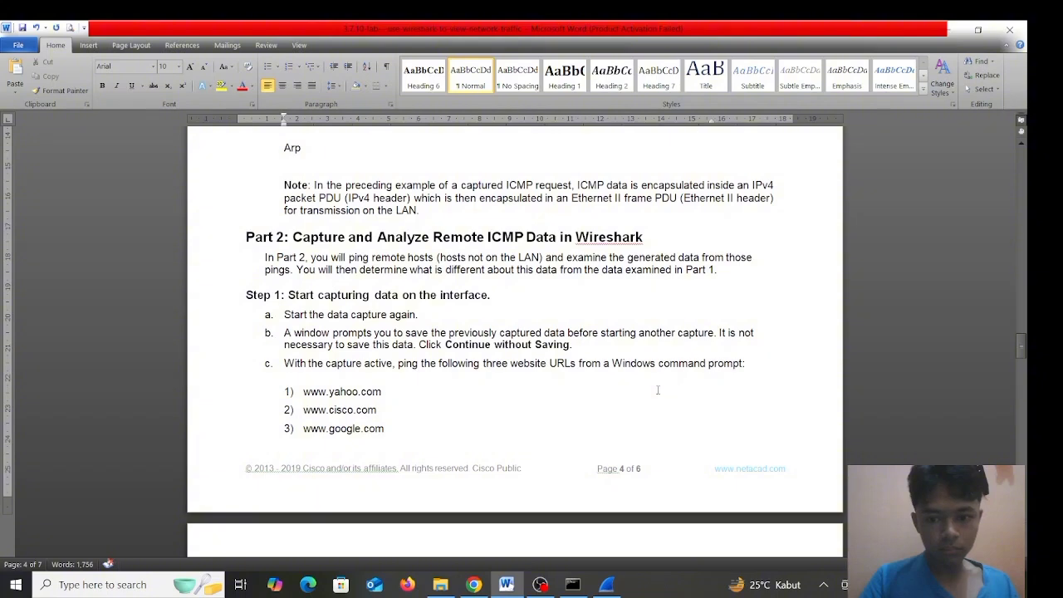
{"action": "scroll", "coordinate": [658, 391], "scroll_direction": "up", "scroll_amount": 1}
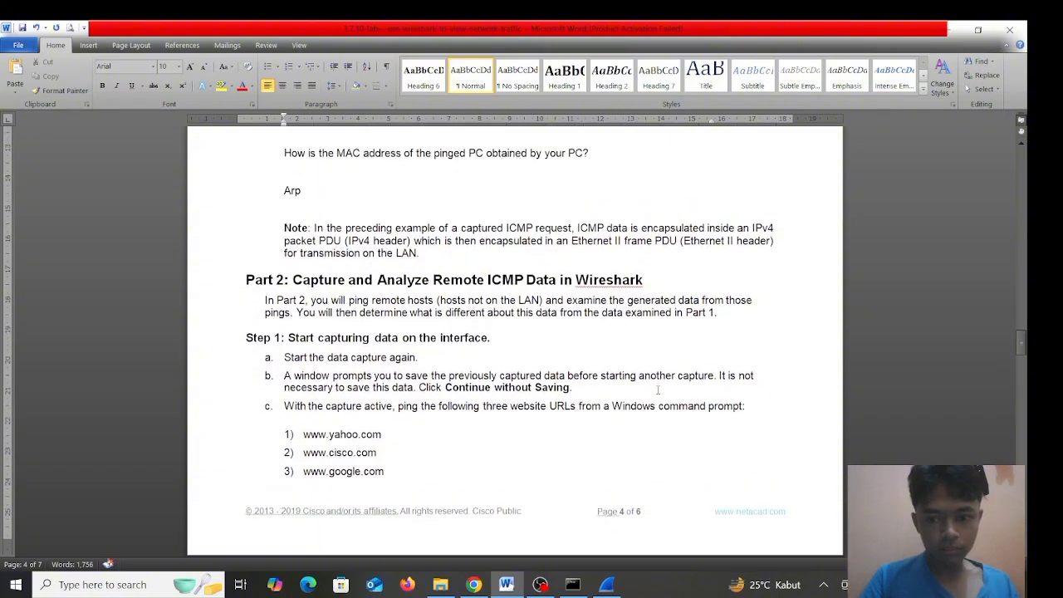
{"action": "scroll", "coordinate": [657, 390], "scroll_direction": "down", "scroll_amount": 1}
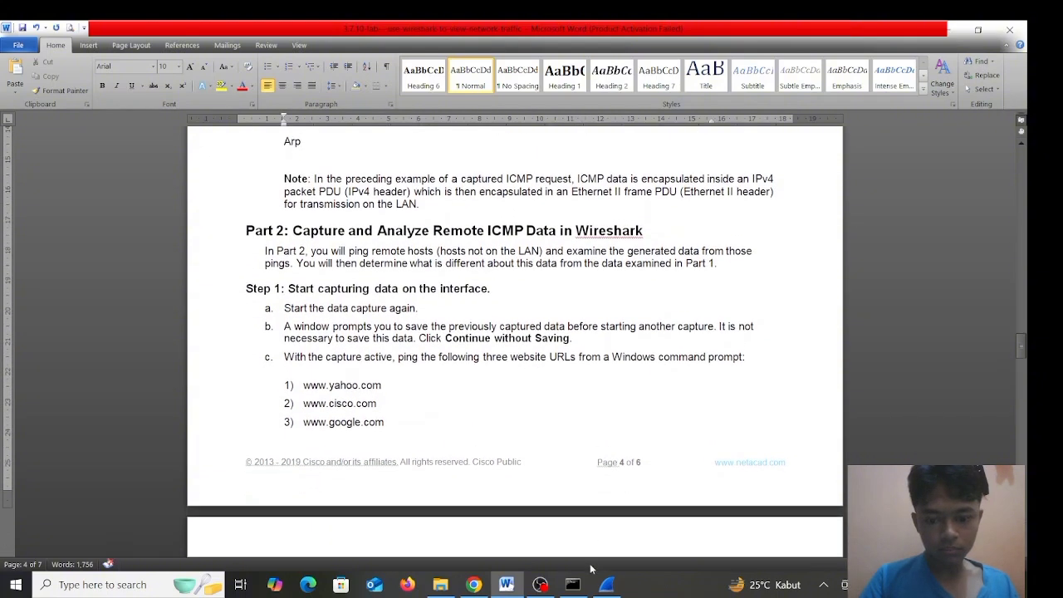
{"action": "left_click", "coordinate": [573, 585]}
{"action": "left_click_drag", "start_coordinate": [544, 98], "coordinate": [866, 151]}
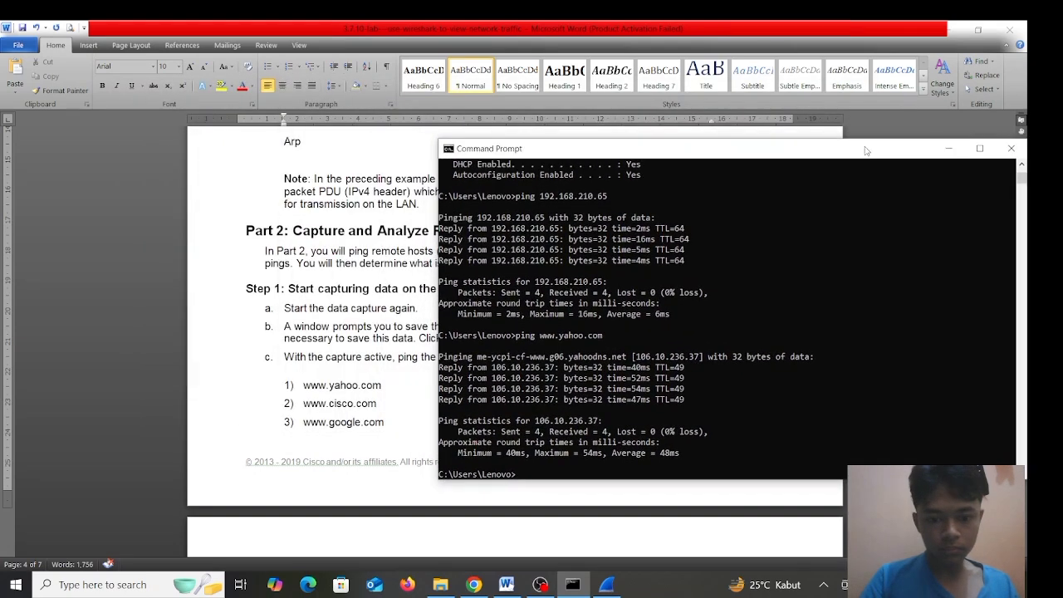
{"action": "type", "text": "pi"}
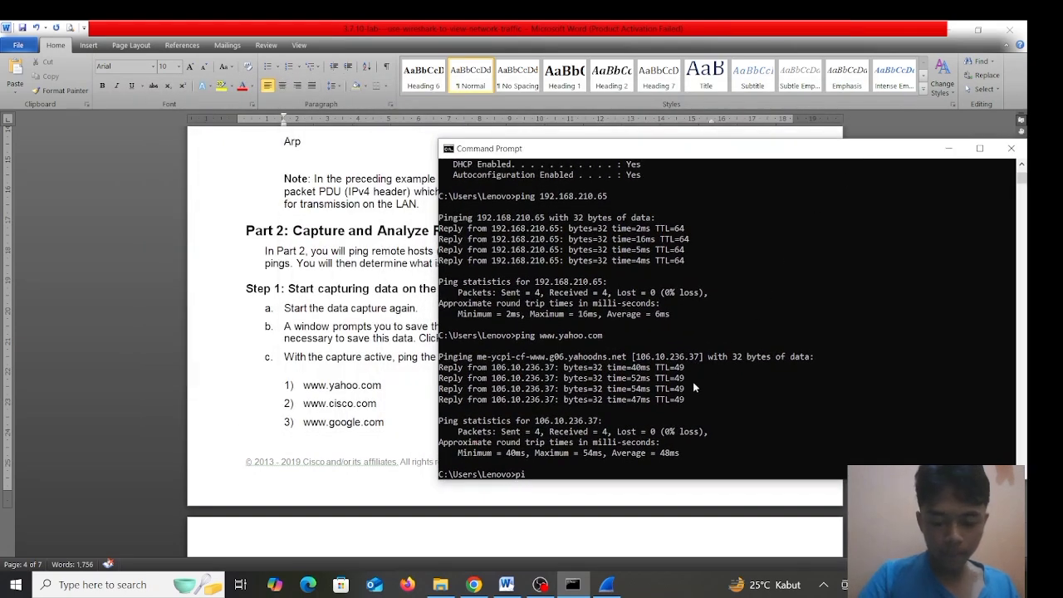
{"action": "type", "text": "ng w"}
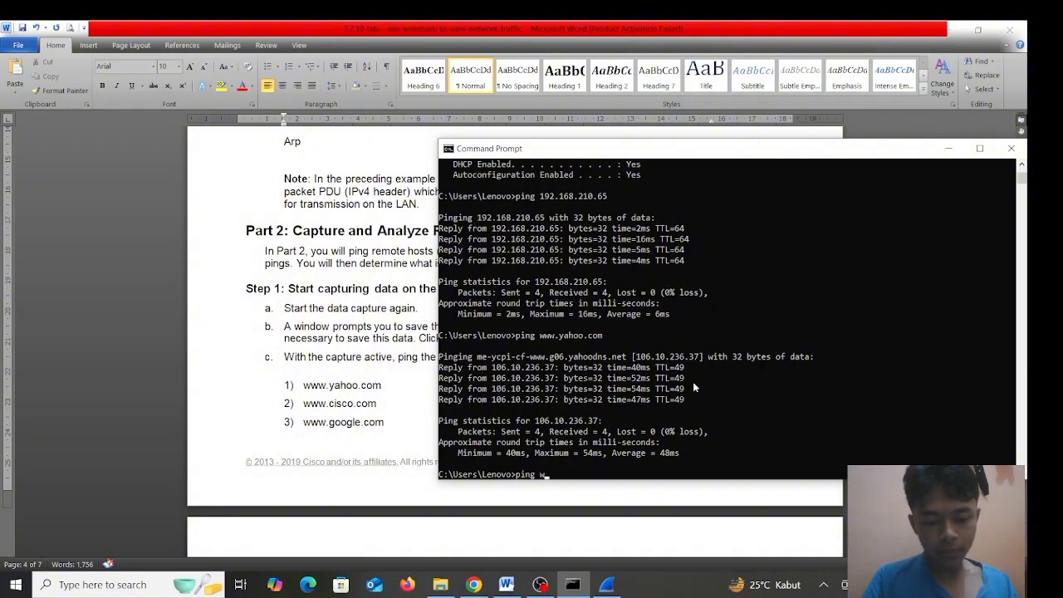
{"action": "type", "text": "ww.cisco"}
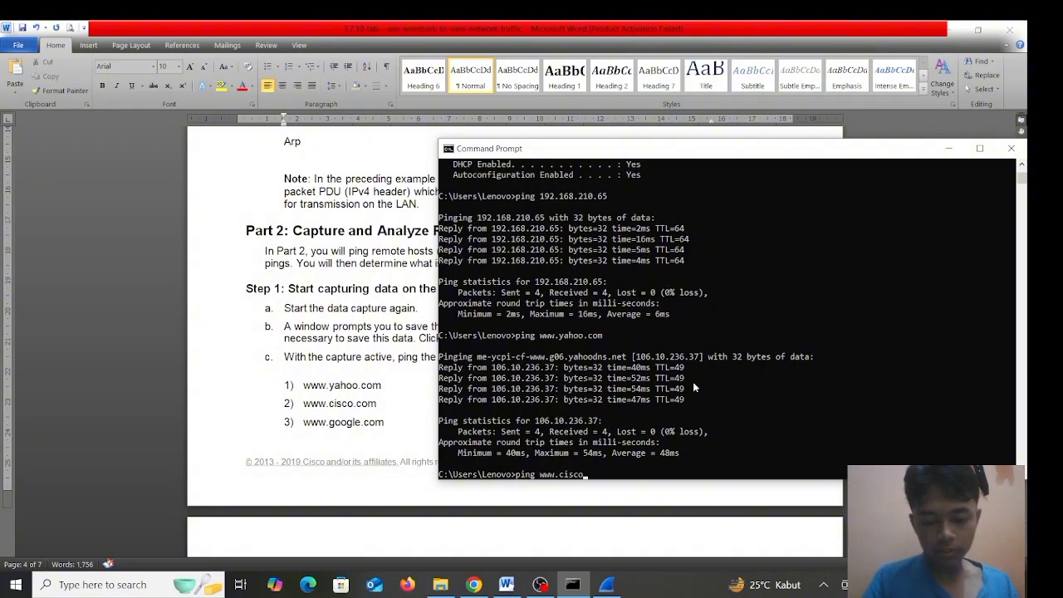
{"action": "type", "text": ".com"}
{"action": "key", "text": "Return"}
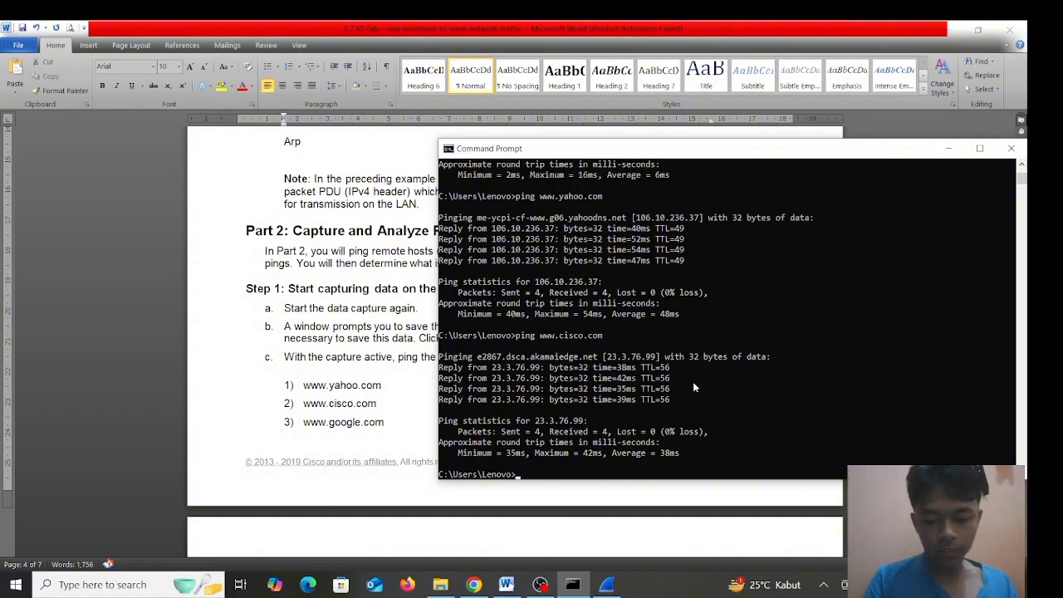
{"action": "type", "text": "ping w"}
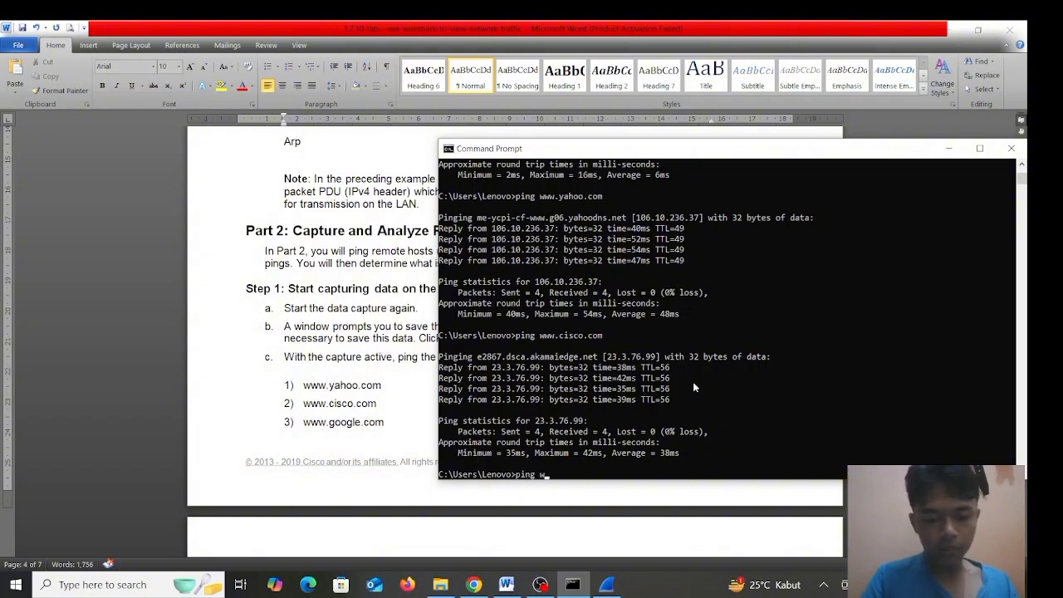
{"action": "type", "text": "ww.goo"}
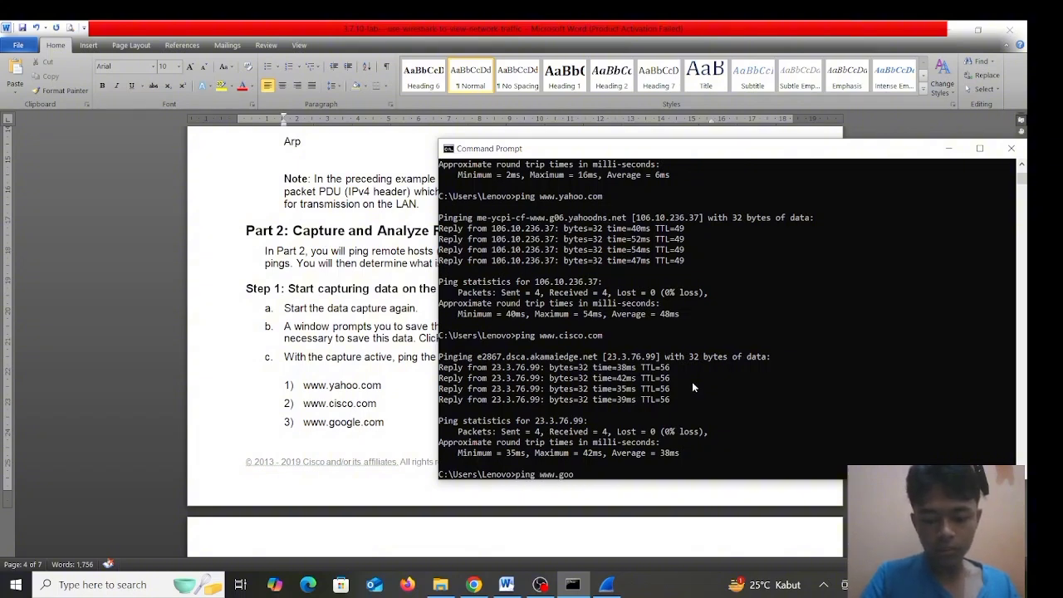
{"action": "type", "text": "gle.com"}
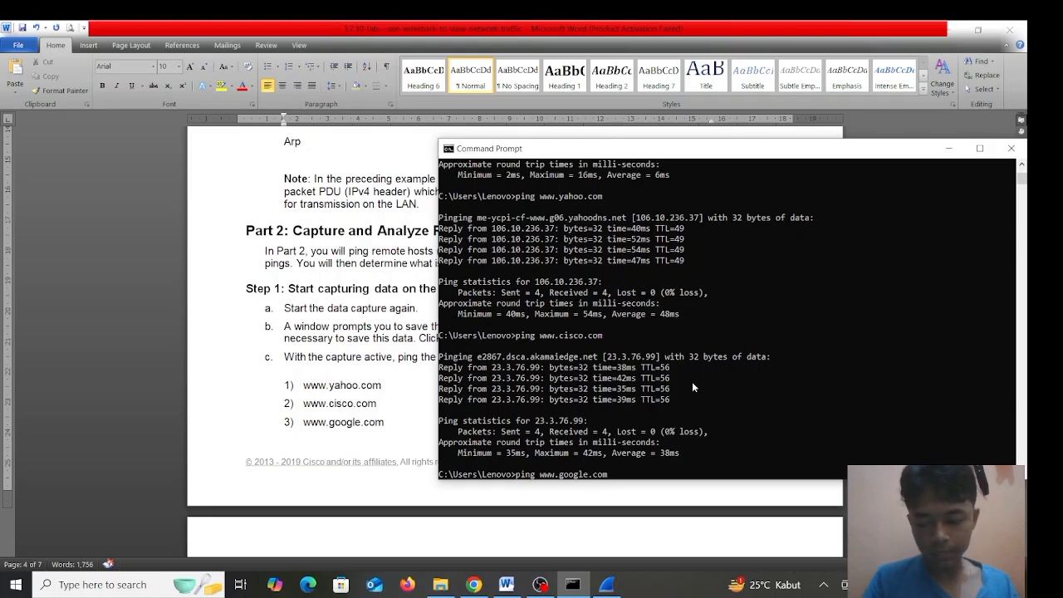
{"action": "key", "text": "Return"}
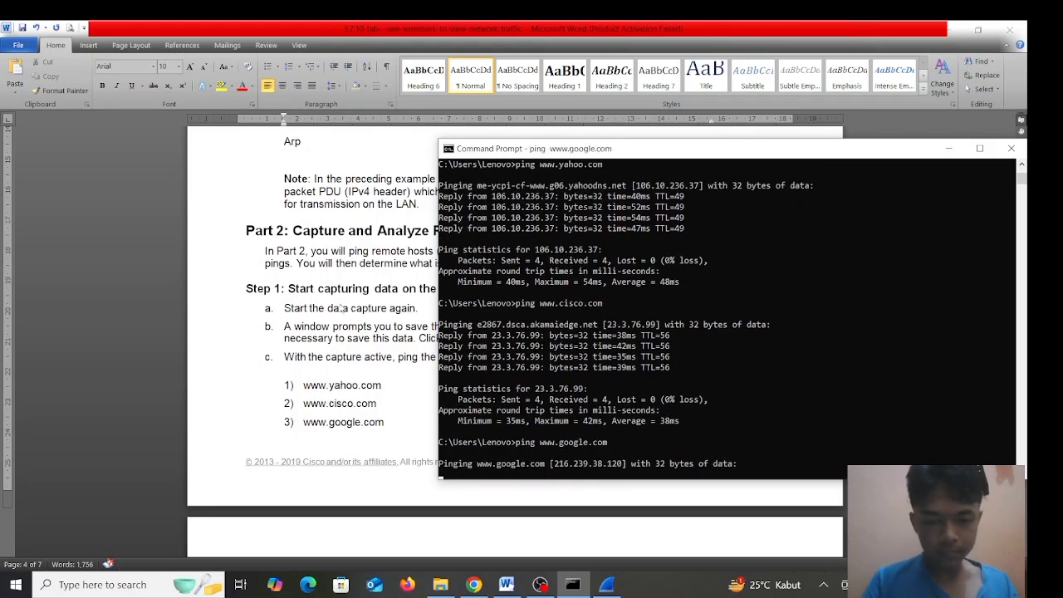
- Read the lab's note on DNS and item d in Word, and check the existing ICMP capture in Wireshark beside the Command Prompt
{"action": "scroll", "coordinate": [249, 337], "scroll_direction": "down", "scroll_amount": 2}
{"action": "scroll", "coordinate": [249, 341], "scroll_direction": "down", "scroll_amount": 2}
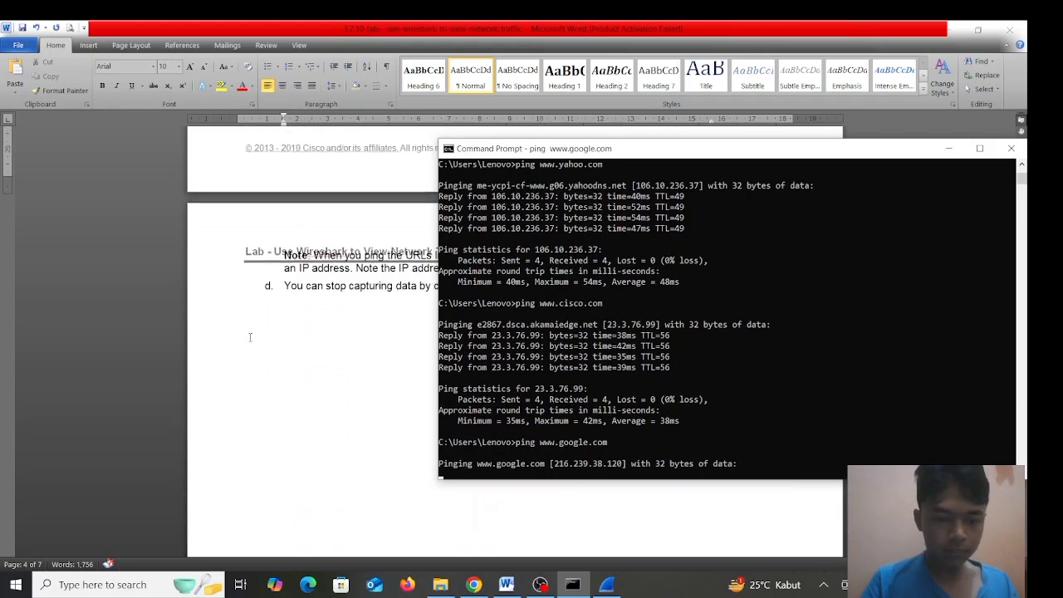
{"action": "left_click_drag", "start_coordinate": [567, 150], "coordinate": [436, 363]}
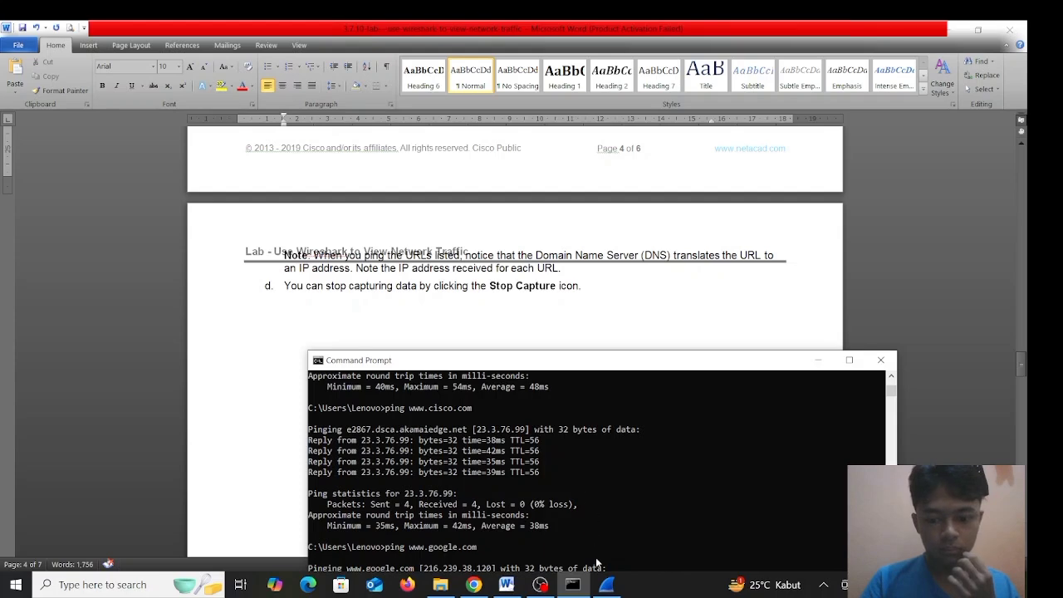
{"action": "left_click", "coordinate": [606, 585]}
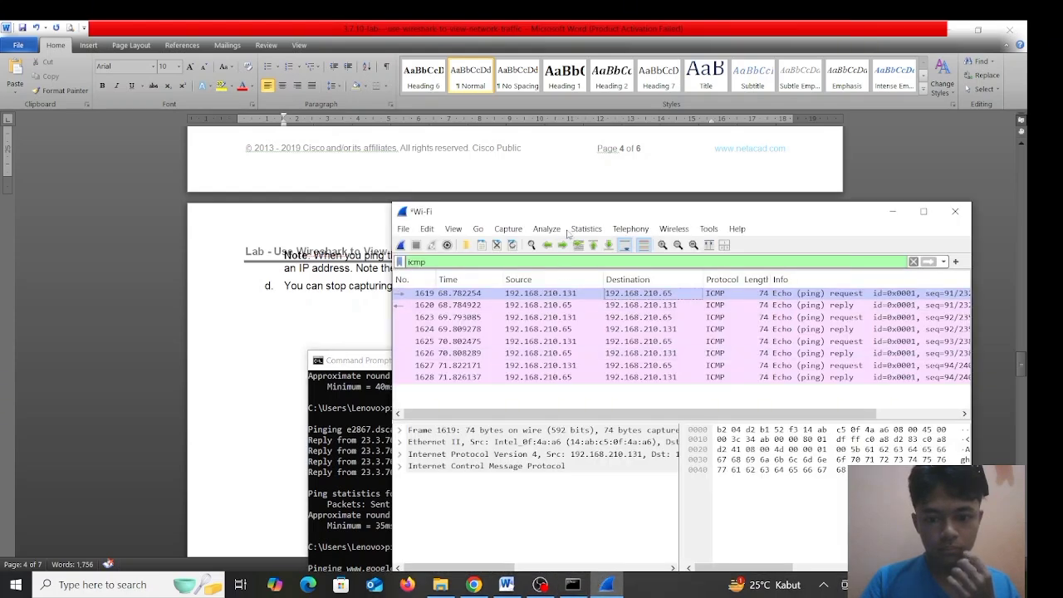
{"action": "left_click_drag", "start_coordinate": [575, 218], "coordinate": [730, 262]}
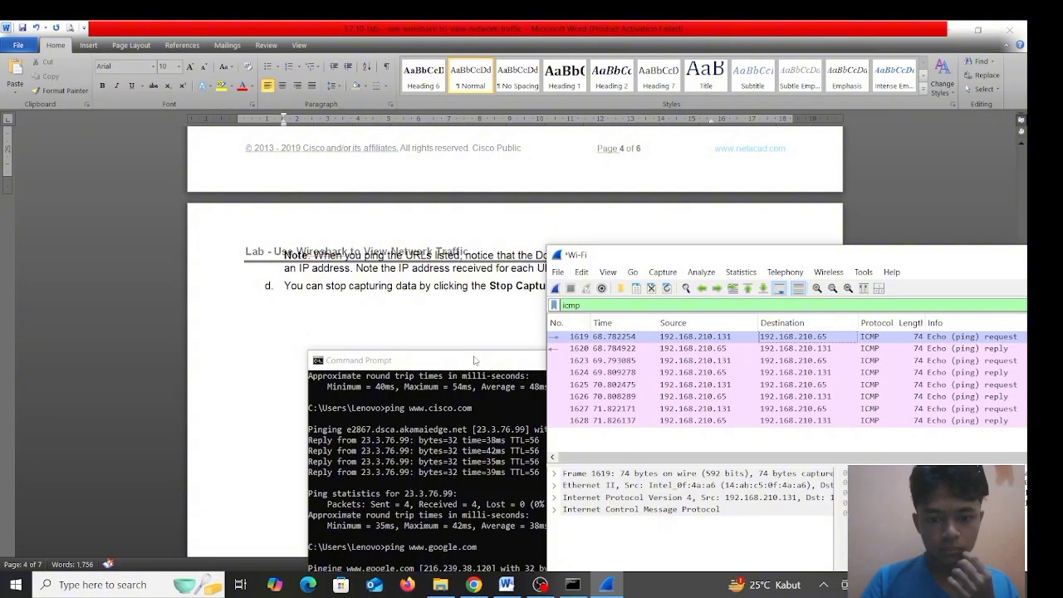
{"action": "left_click_drag", "start_coordinate": [475, 360], "coordinate": [318, 258]}
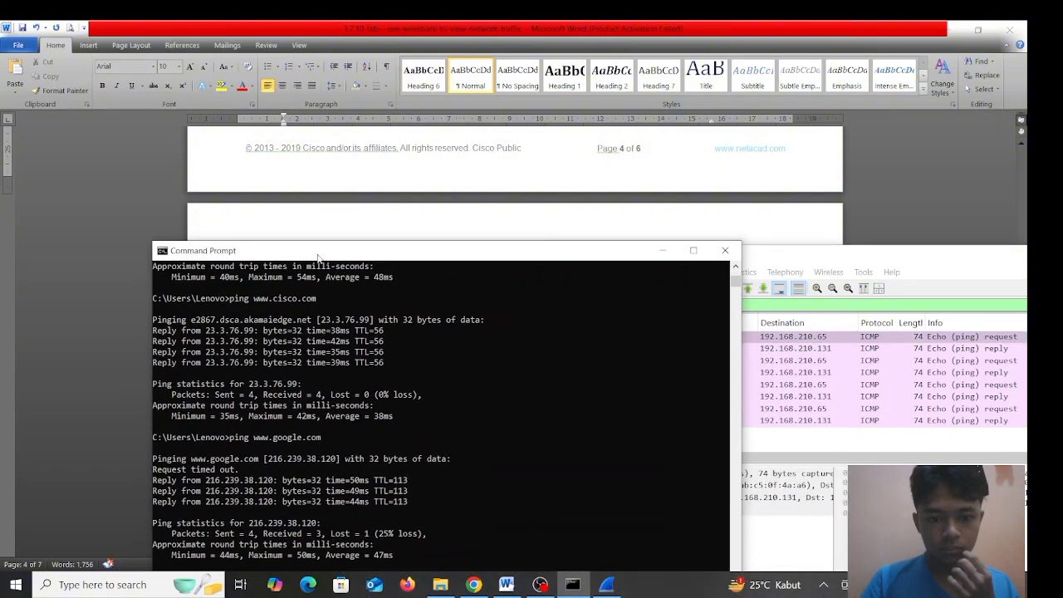
- Return to the Word document and reread the lab from Part 1, Step 3 through the Part 2, Step 1 capture instructions
{"action": "left_click", "coordinate": [347, 224]}
{"action": "scroll", "coordinate": [347, 220], "scroll_direction": "up", "scroll_amount": 5}
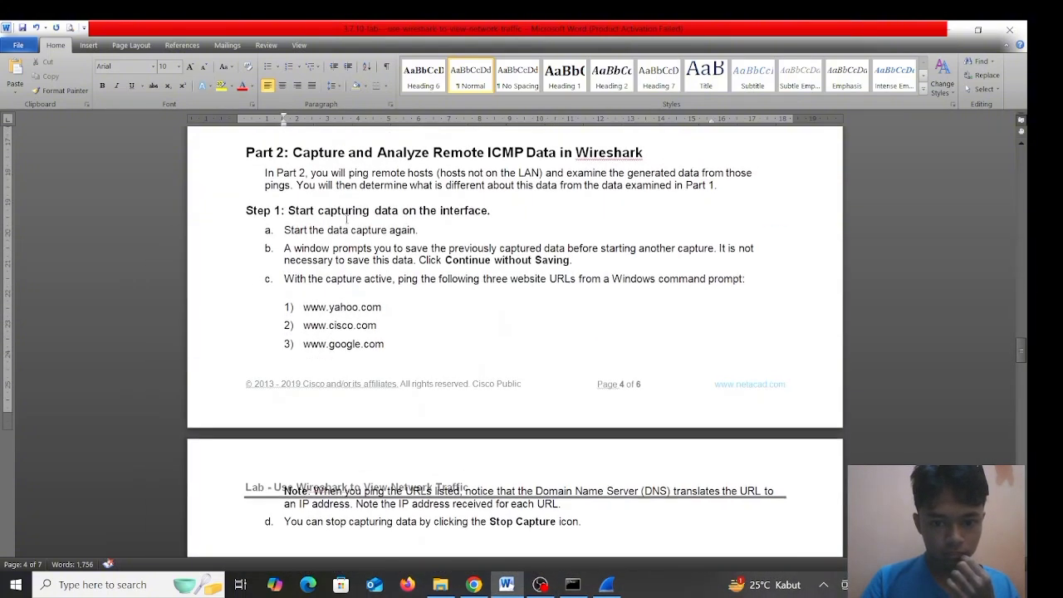
{"action": "scroll", "coordinate": [347, 217], "scroll_direction": "up", "scroll_amount": 7}
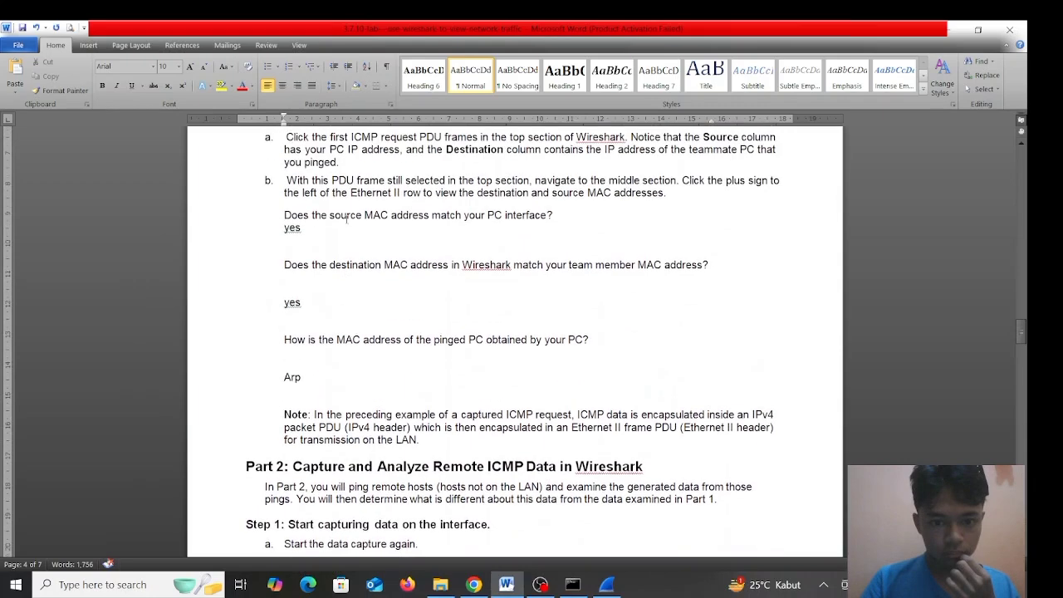
{"action": "scroll", "coordinate": [347, 218], "scroll_direction": "up", "scroll_amount": 3}
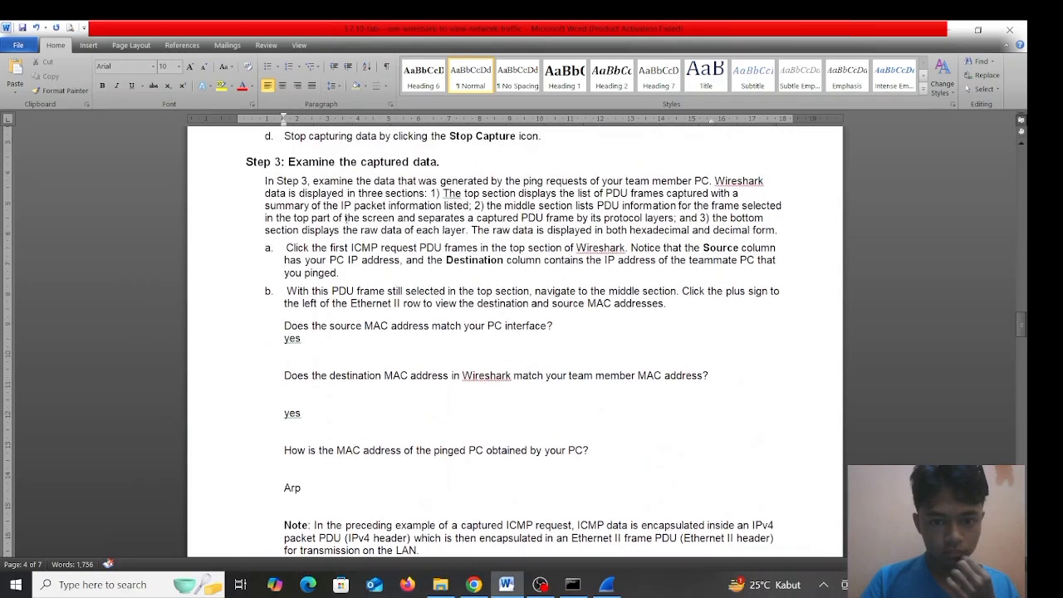
{"action": "scroll", "coordinate": [347, 217], "scroll_direction": "down", "scroll_amount": 1}
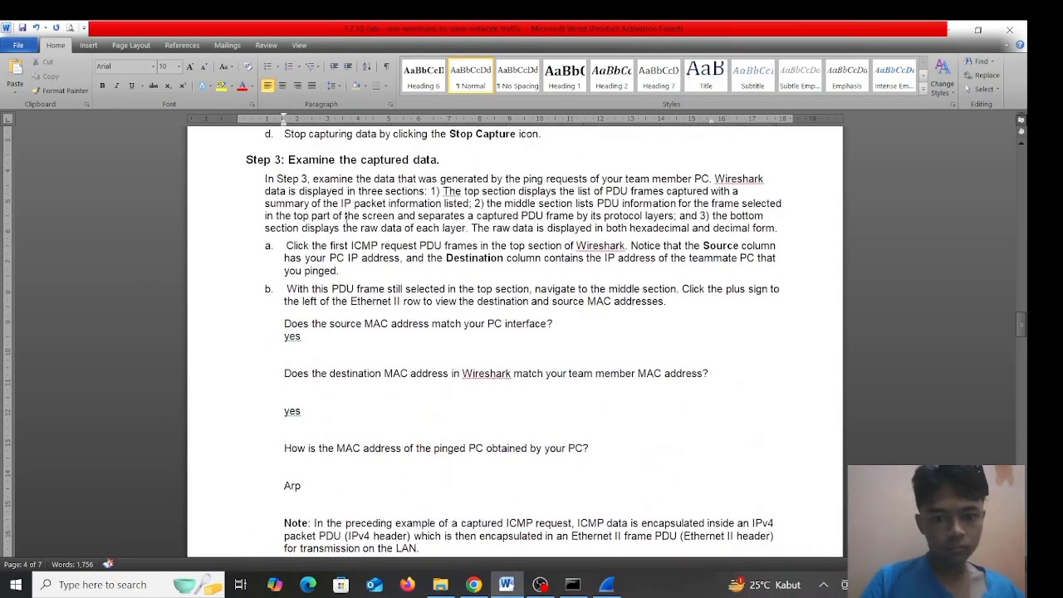
{"action": "scroll", "coordinate": [347, 218], "scroll_direction": "down", "scroll_amount": 1}
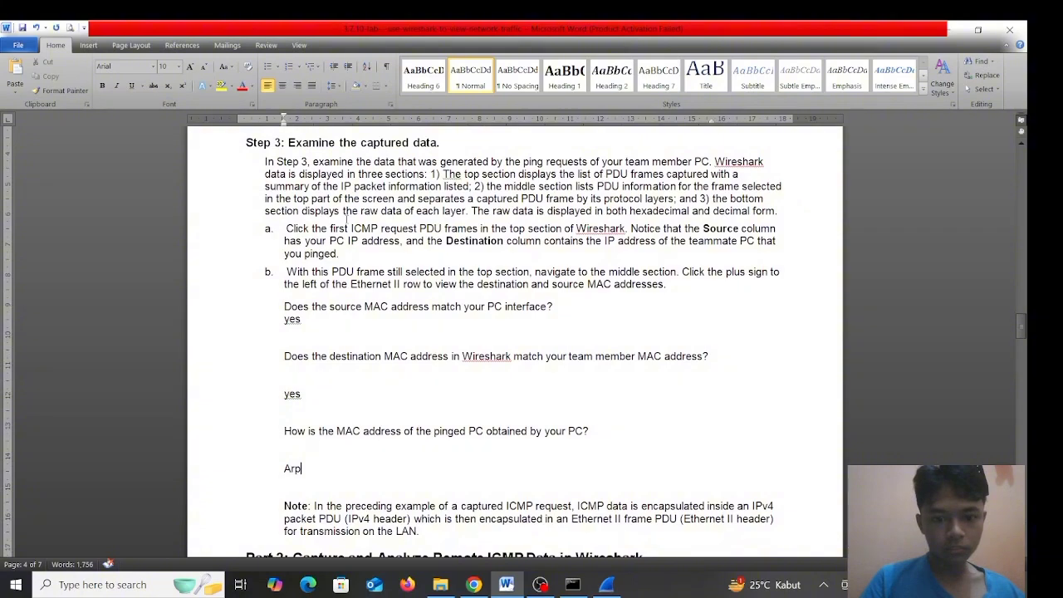
{"action": "scroll", "coordinate": [347, 217], "scroll_direction": "down", "scroll_amount": 5}
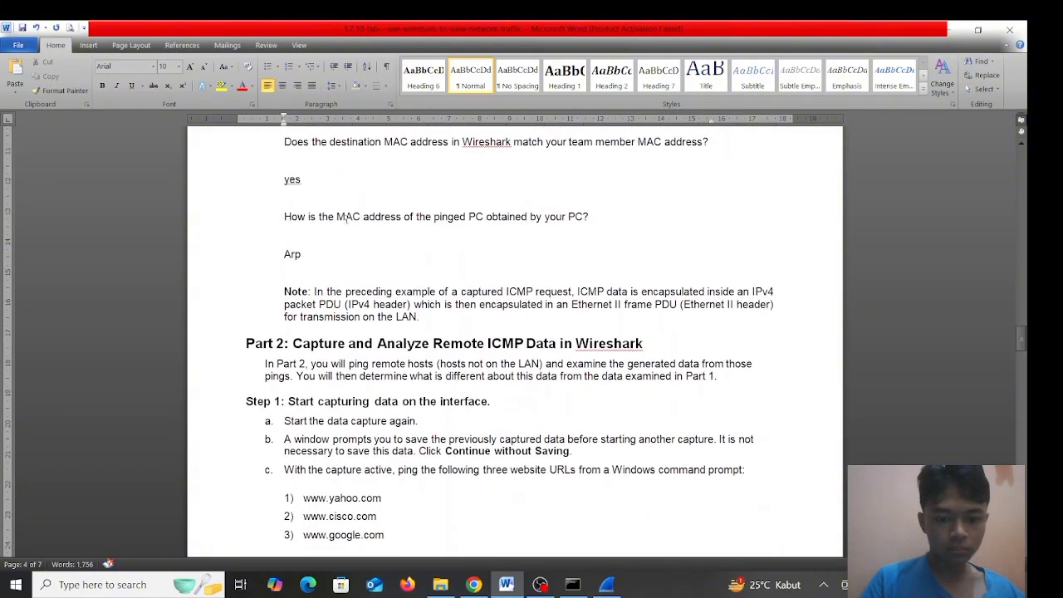
{"action": "scroll", "coordinate": [347, 217], "scroll_direction": "down", "scroll_amount": 1}
{"action": "scroll", "coordinate": [347, 217], "scroll_direction": "down", "scroll_amount": 1}
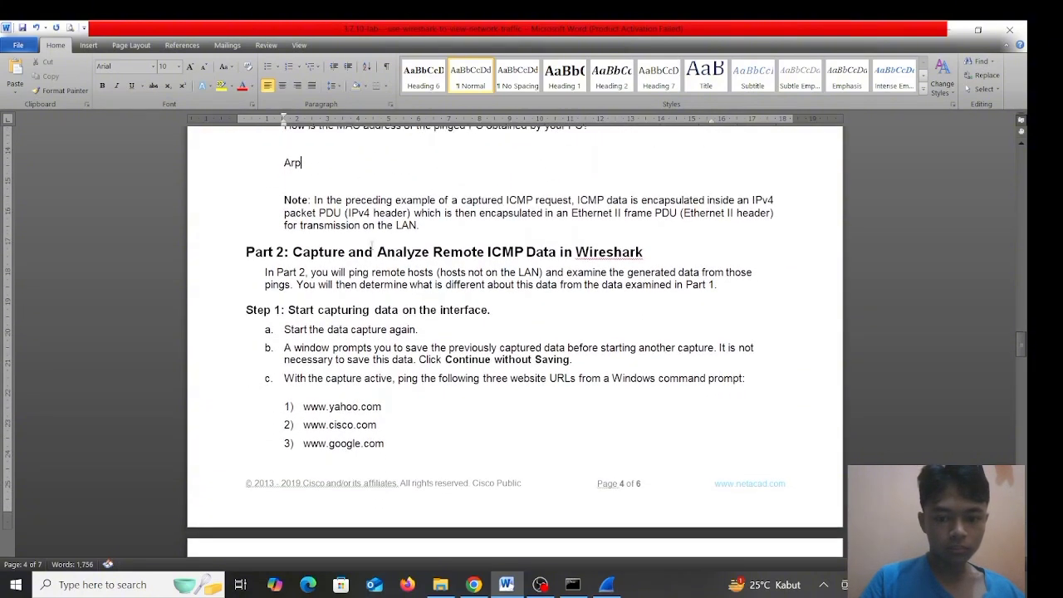
- Switch to Wireshark and start a new Wi-Fi capture, continuing without saving the earlier packets
{"action": "left_click", "coordinate": [609, 585]}
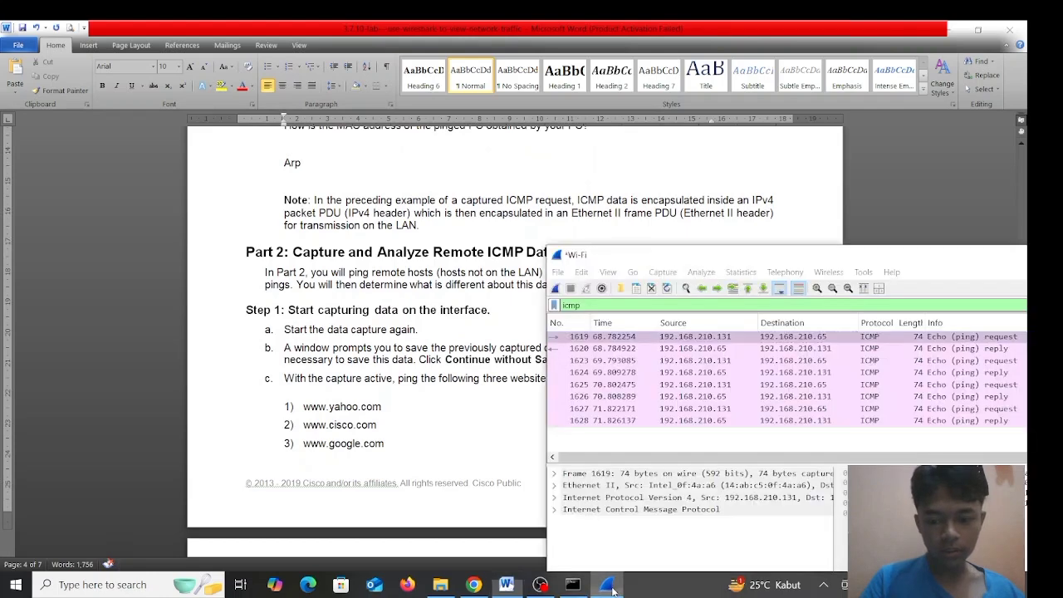
{"action": "left_click_drag", "start_coordinate": [675, 258], "coordinate": [541, 171]}
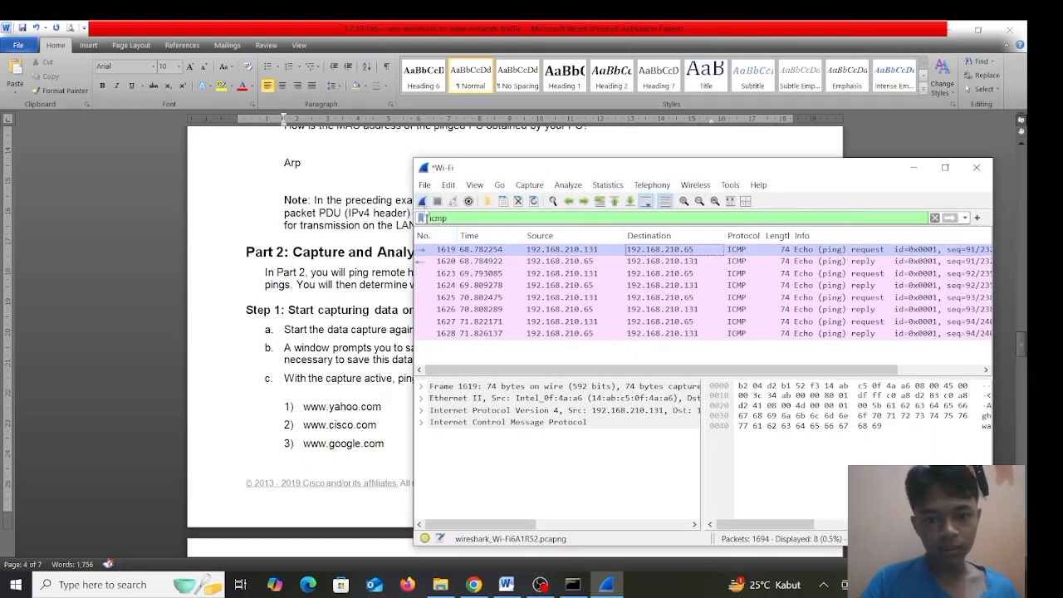
{"action": "left_click", "coordinate": [423, 201]}
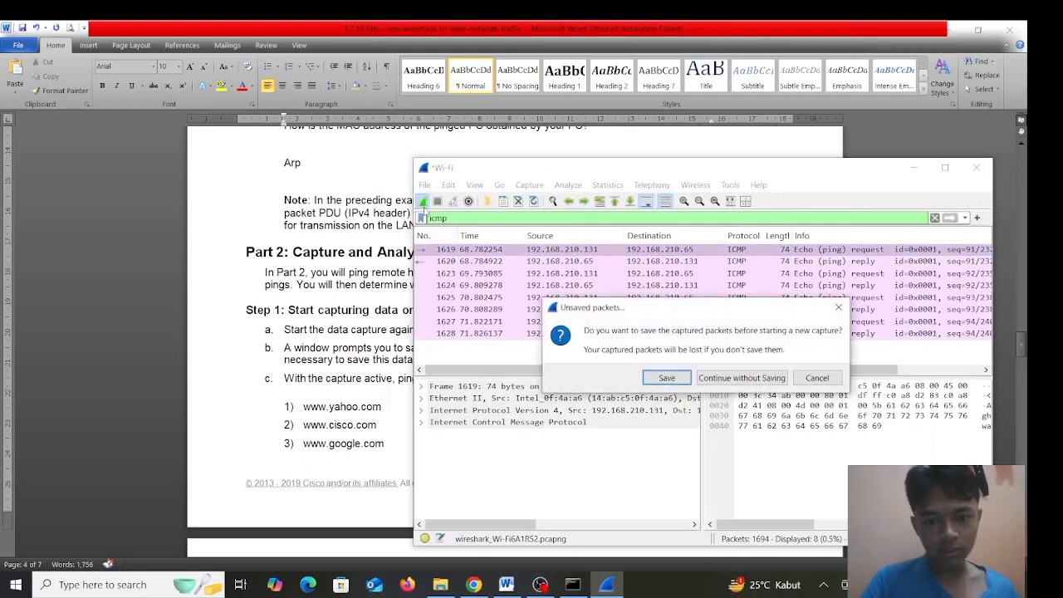
{"action": "left_click", "coordinate": [722, 378]}
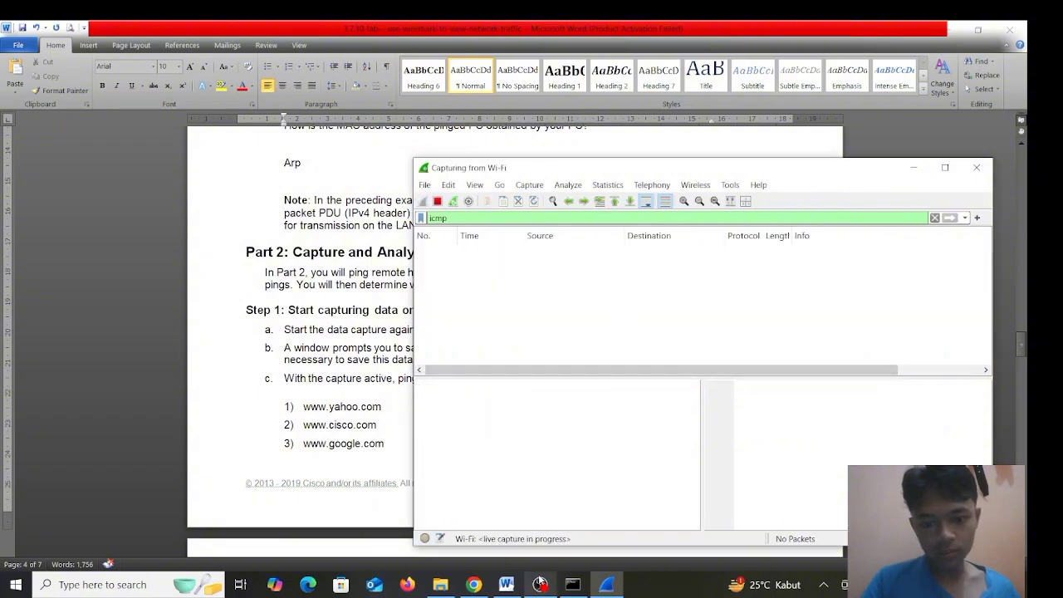
{"action": "left_click", "coordinate": [572, 584]}
{"action": "scroll", "coordinate": [429, 503], "scroll_direction": "down", "scroll_amount": 4}
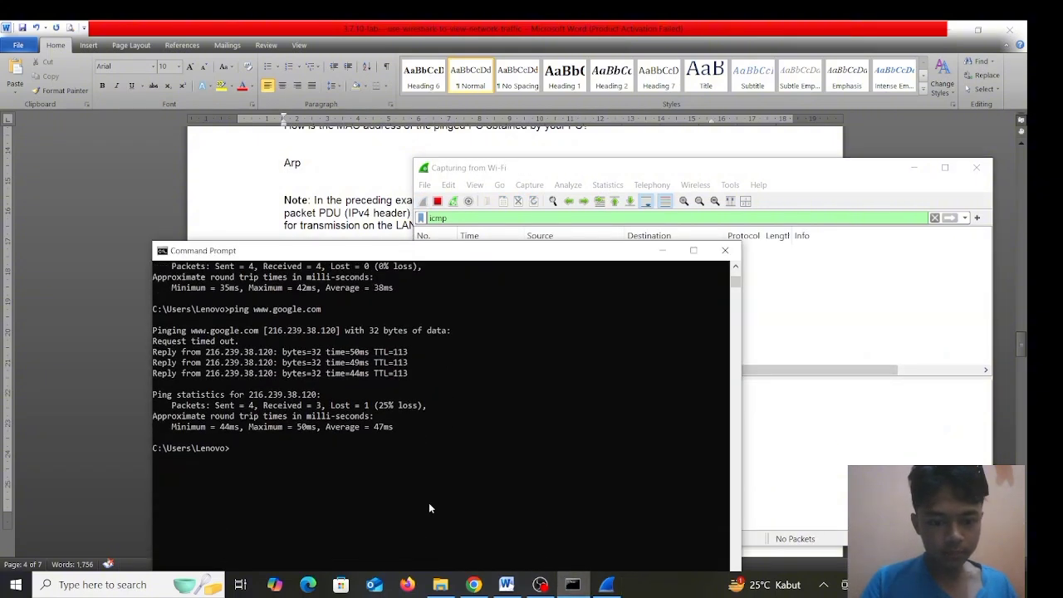
{"action": "type", "text": "ping "}
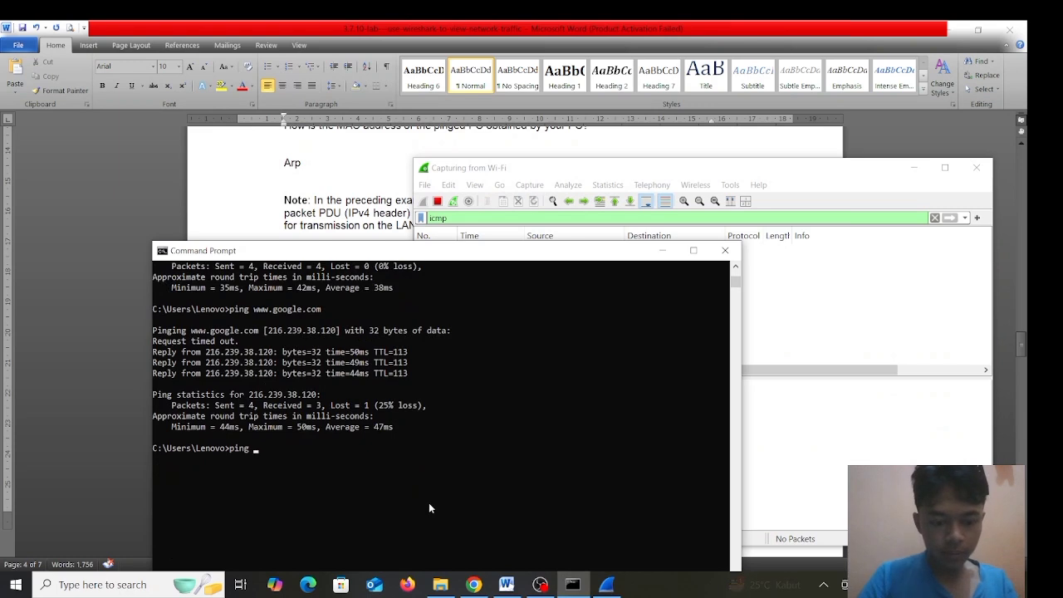
{"action": "type", "text": "www."}
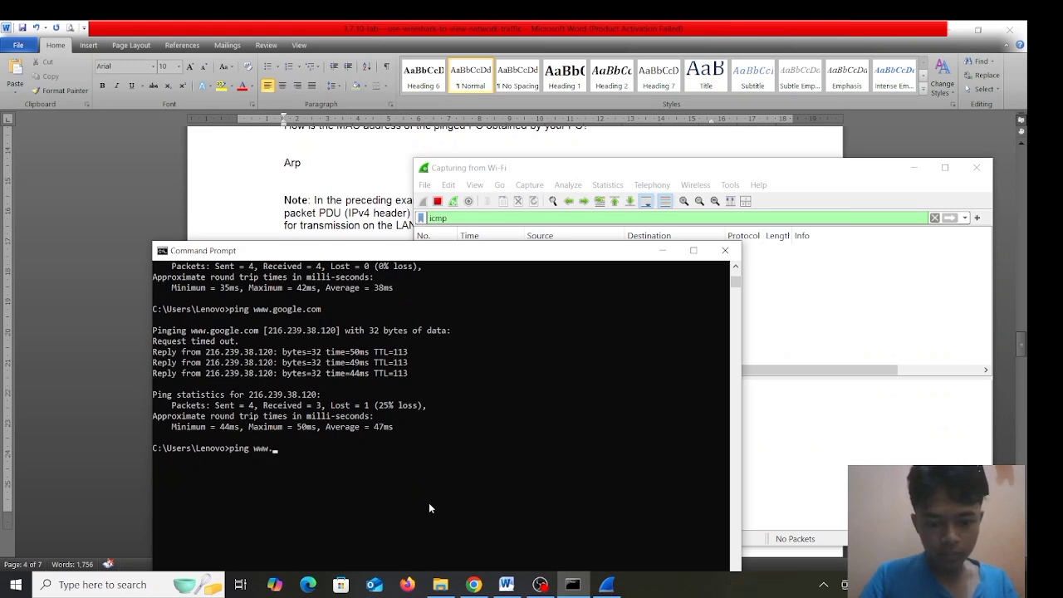
{"action": "type", "text": "yahoo."}
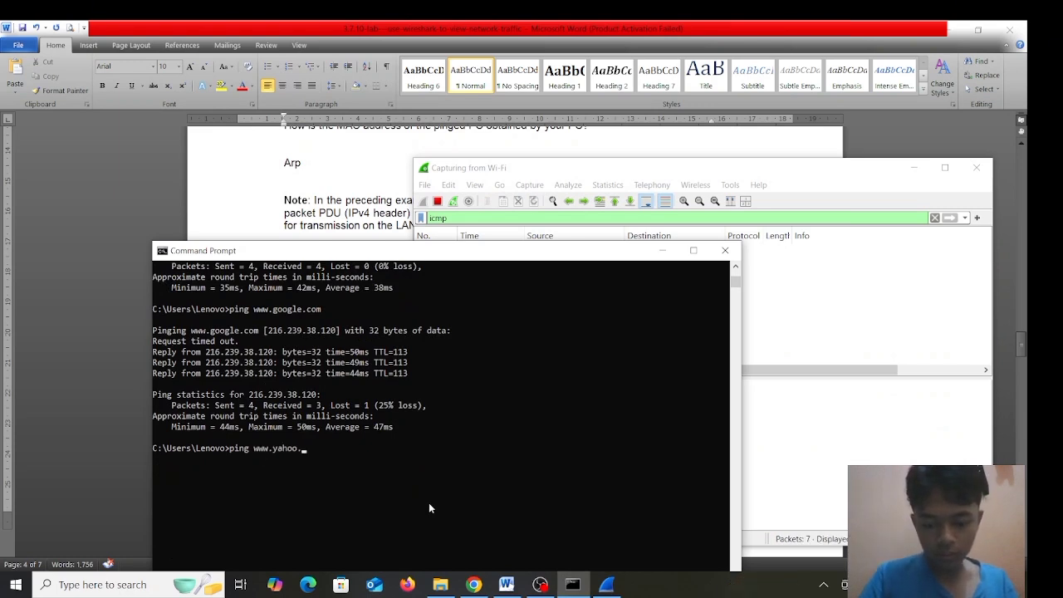
{"action": "type", "text": "com"}
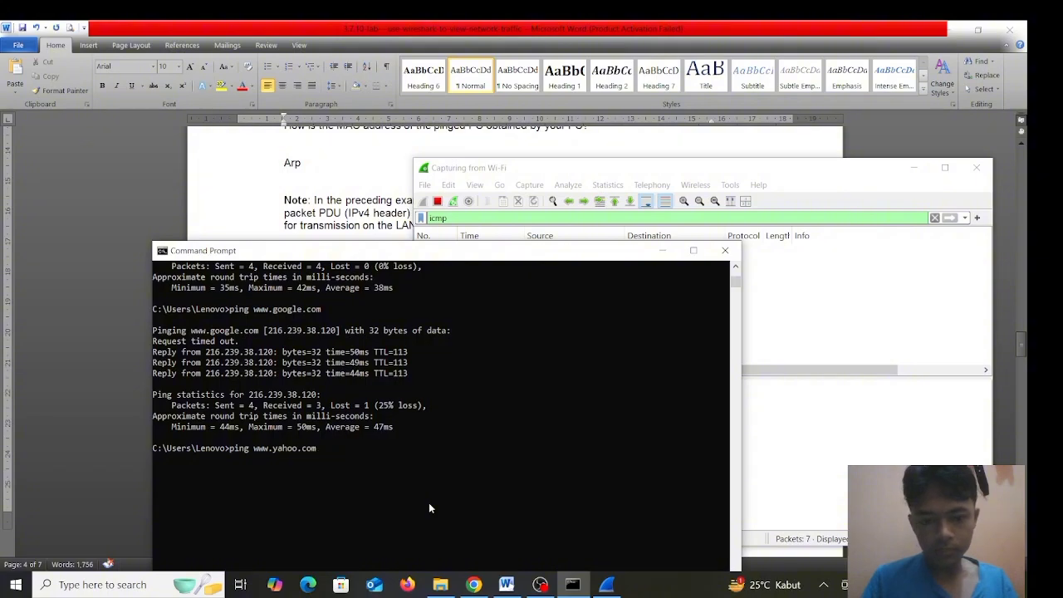
{"action": "key", "text": "Return"}
{"action": "left_click_drag", "start_coordinate": [483, 255], "coordinate": [528, 206]}
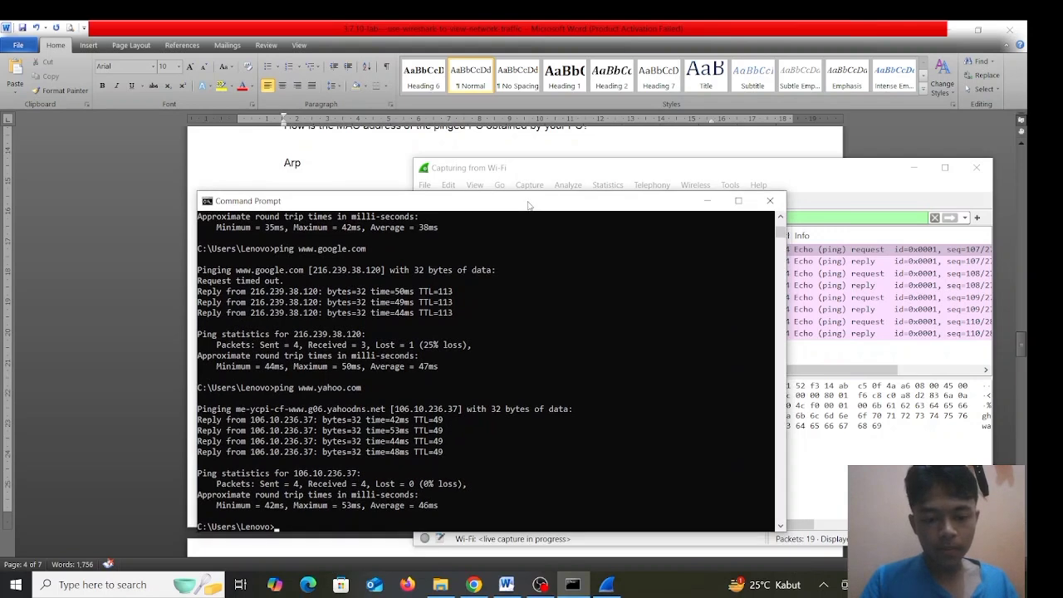
{"action": "type", "text": "ping"}
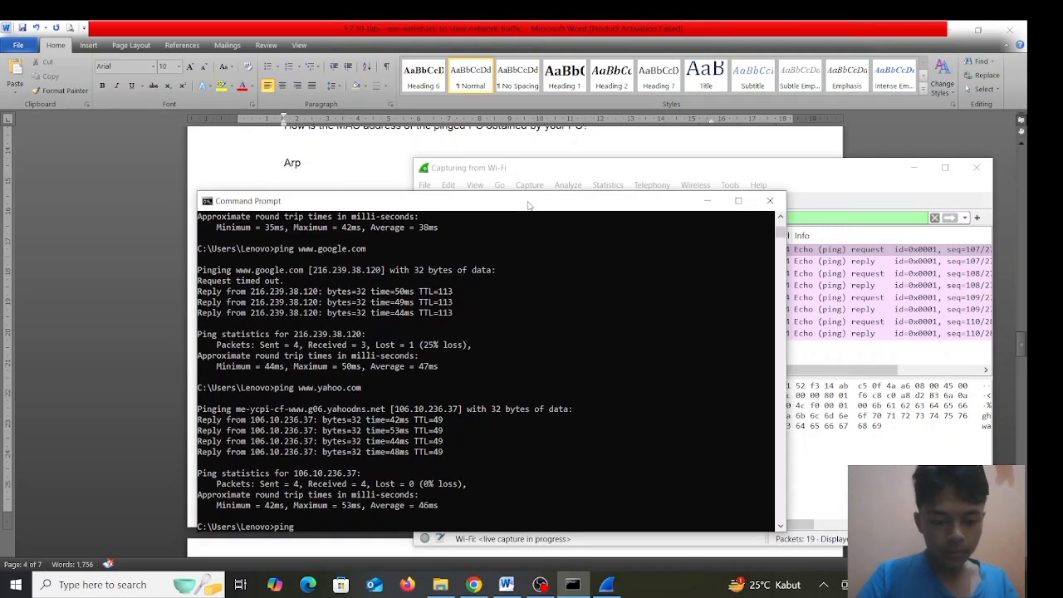
{"action": "type", "text": " w"}
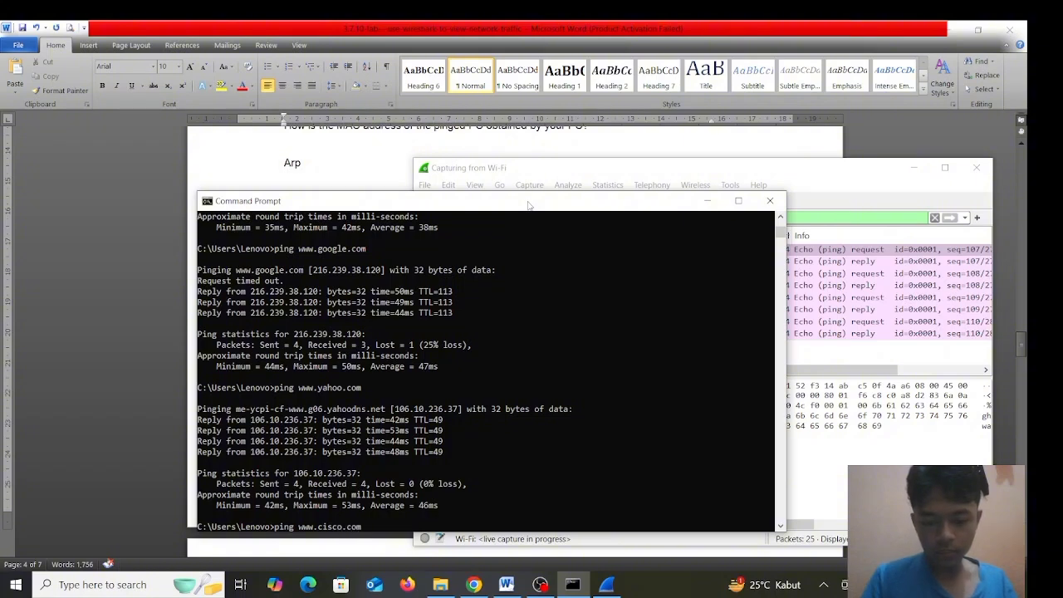
{"action": "type", "text": "ww.cisco.com"}
{"action": "key", "text": "Return"}
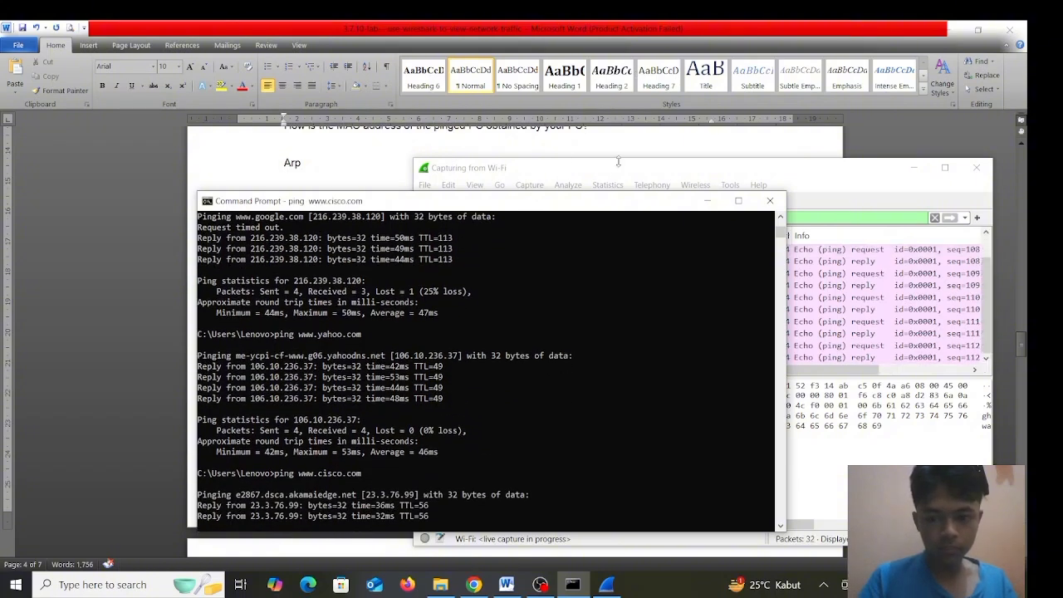
{"action": "left_click_drag", "start_coordinate": [606, 200], "coordinate": [645, 160]}
{"action": "key", "text": "Up"}
{"action": "key", "text": "BackSpace"}
{"action": "key", "text": "BackSpace"}
{"action": "key", "text": "BackSpace"}
{"action": "key", "text": "BackSpace"}
{"action": "key", "text": "BackSpace"}
{"action": "key", "text": "BackSpace"}
{"action": "key", "text": "BackSpace"}
{"action": "key", "text": "BackSpace"}
{"action": "key", "text": "BackSpace"}
{"action": "type", "text": "google.com"}
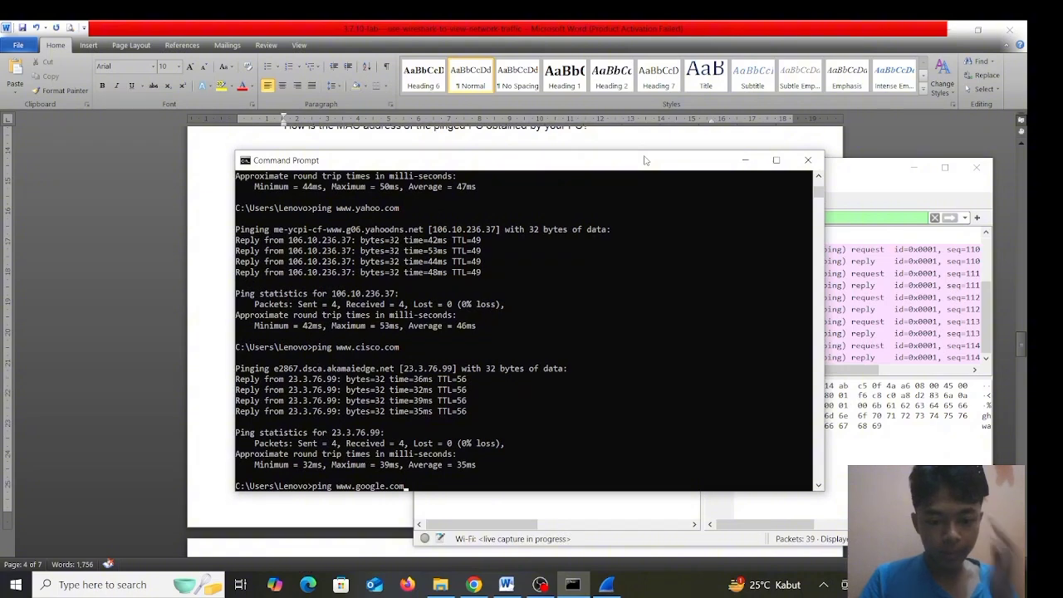
{"action": "key", "text": "Return"}
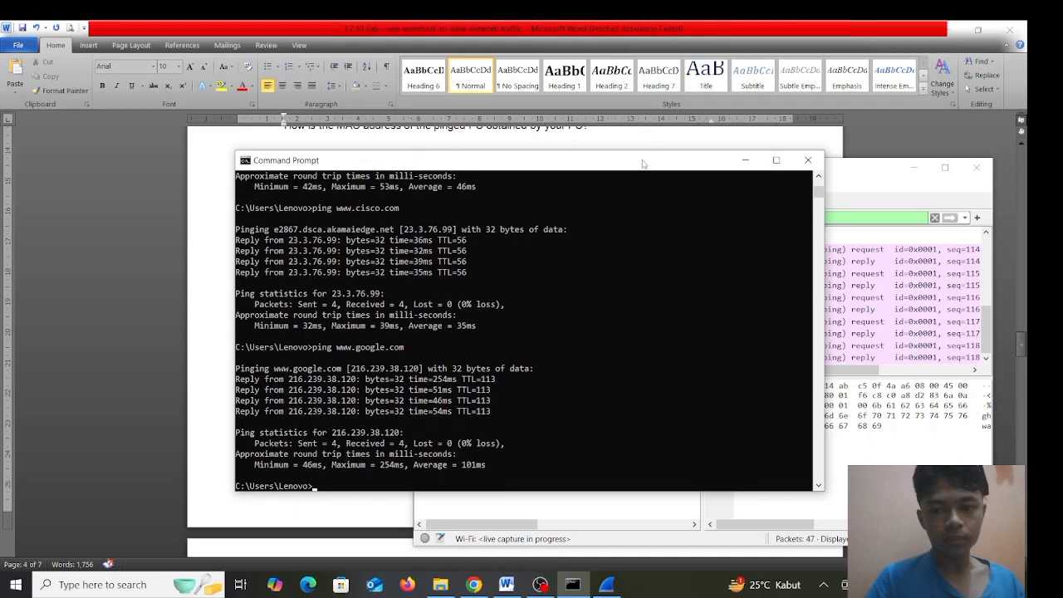
- Check the lab document's instructions following the three pings, switch to Wireshark and stop the Wi-Fi capture
{"action": "left_click_drag", "start_coordinate": [642, 164], "coordinate": [680, 274]}
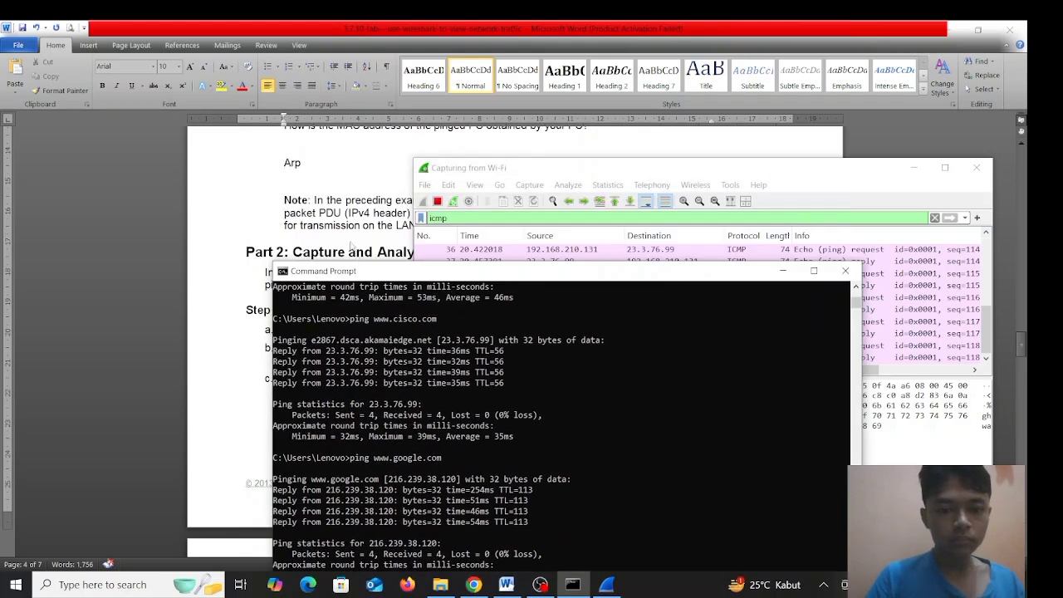
{"action": "left_click", "coordinate": [350, 243]}
{"action": "scroll", "coordinate": [391, 274], "scroll_direction": "down", "scroll_amount": 7}
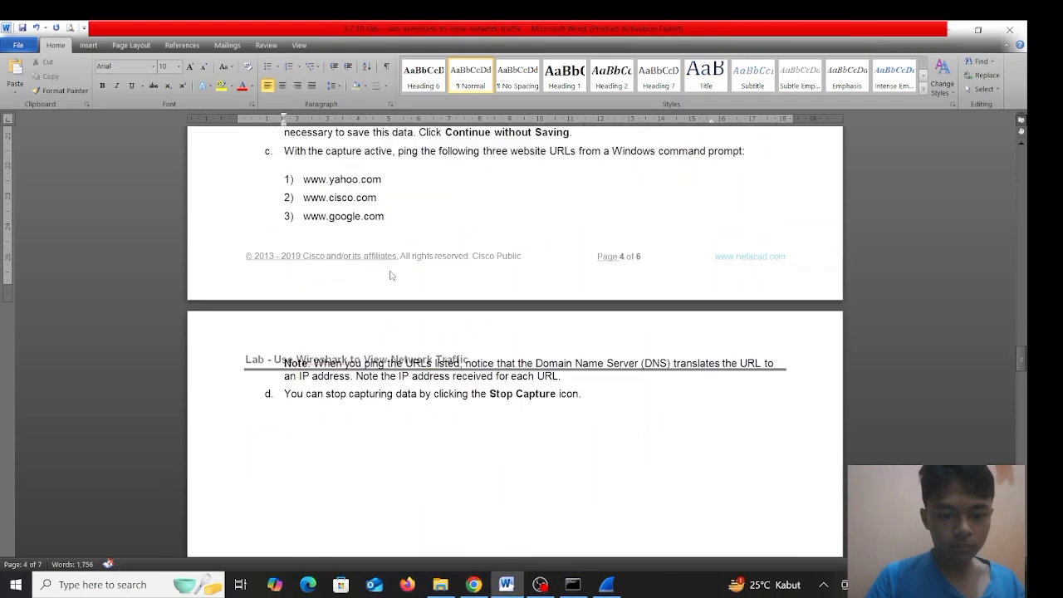
{"action": "scroll", "coordinate": [390, 275], "scroll_direction": "down", "scroll_amount": 4}
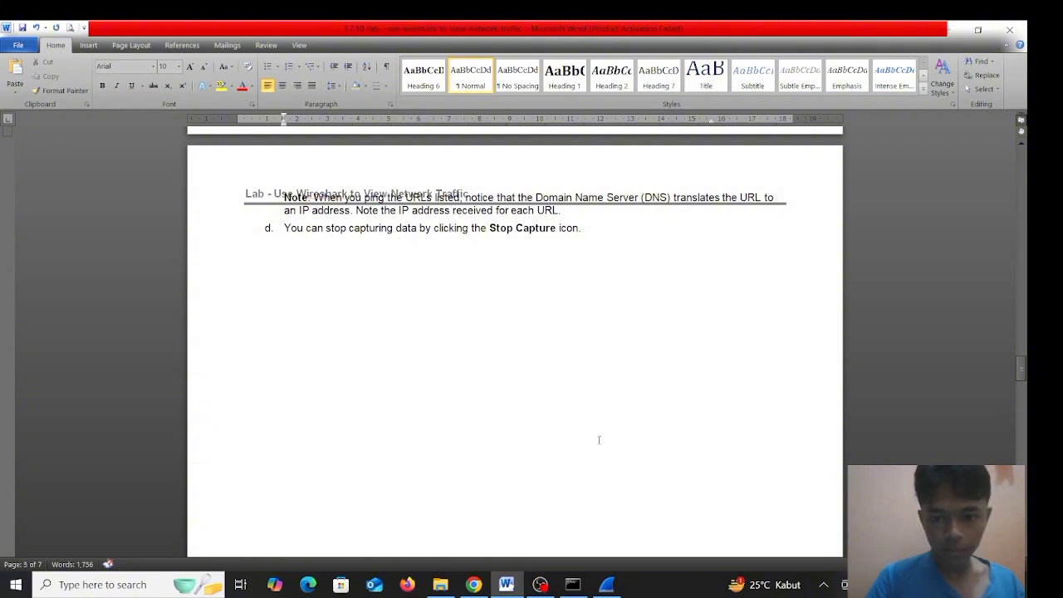
{"action": "left_click", "coordinate": [606, 585]}
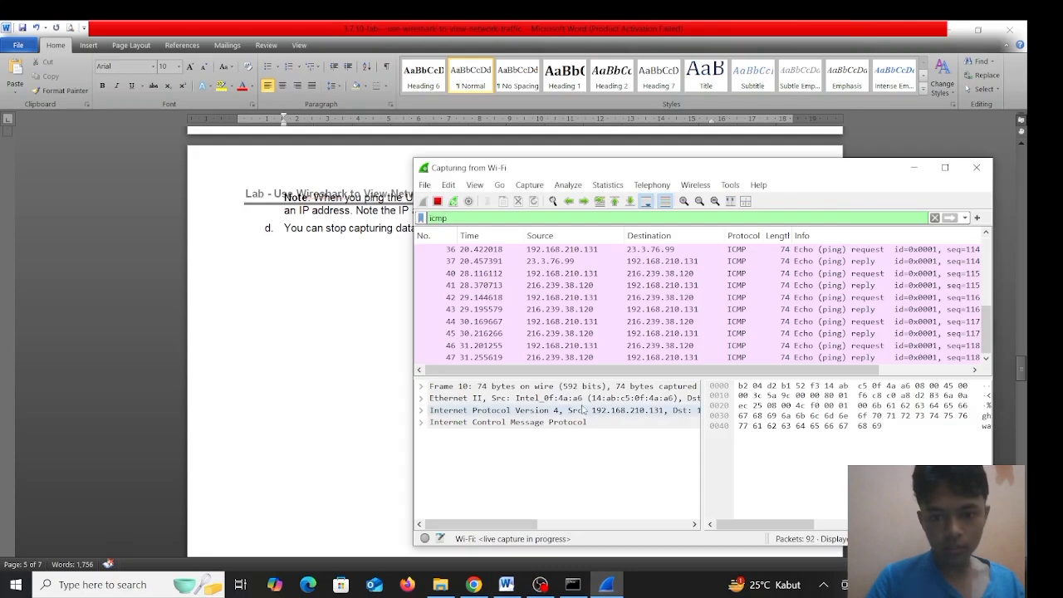
{"action": "left_click", "coordinate": [439, 202]}
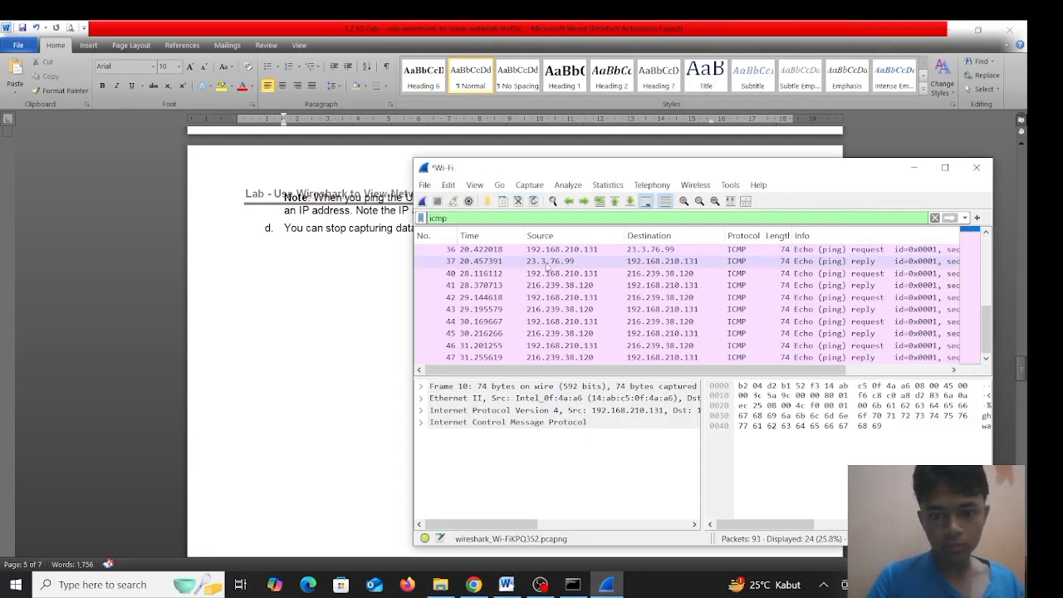
{"action": "left_click", "coordinate": [369, 316]}
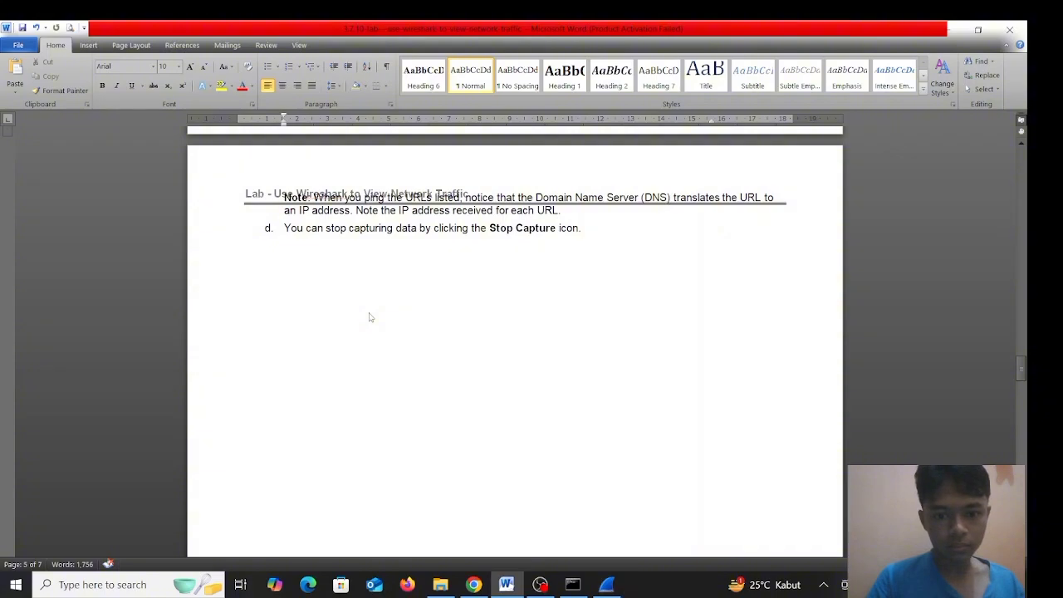
{"action": "scroll", "coordinate": [370, 317], "scroll_direction": "up", "scroll_amount": 3}
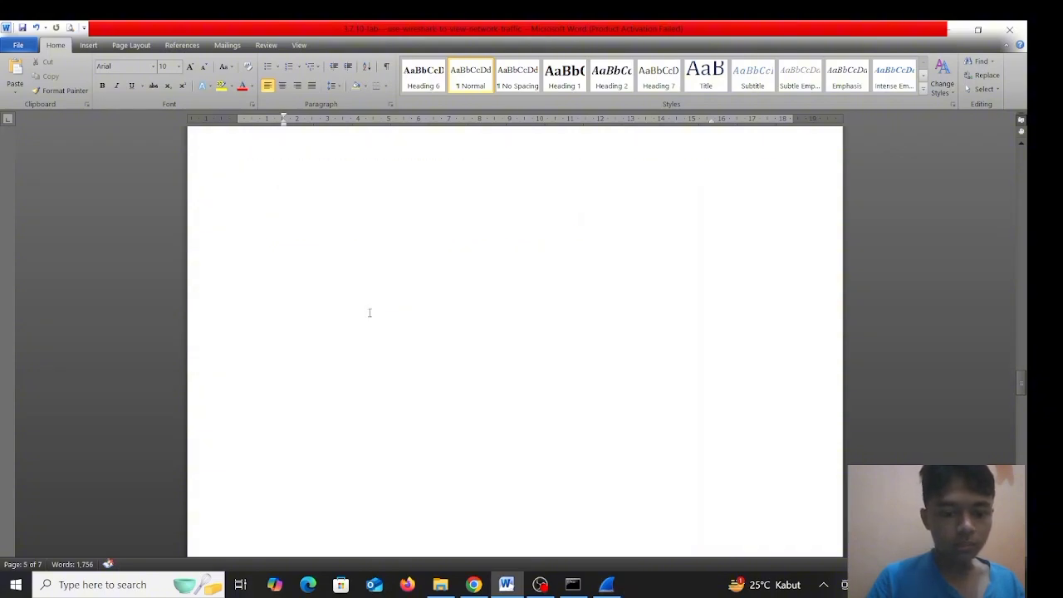
{"action": "scroll", "coordinate": [370, 314], "scroll_direction": "up", "scroll_amount": 5}
{"action": "scroll", "coordinate": [369, 313], "scroll_direction": "down", "scroll_amount": 20}
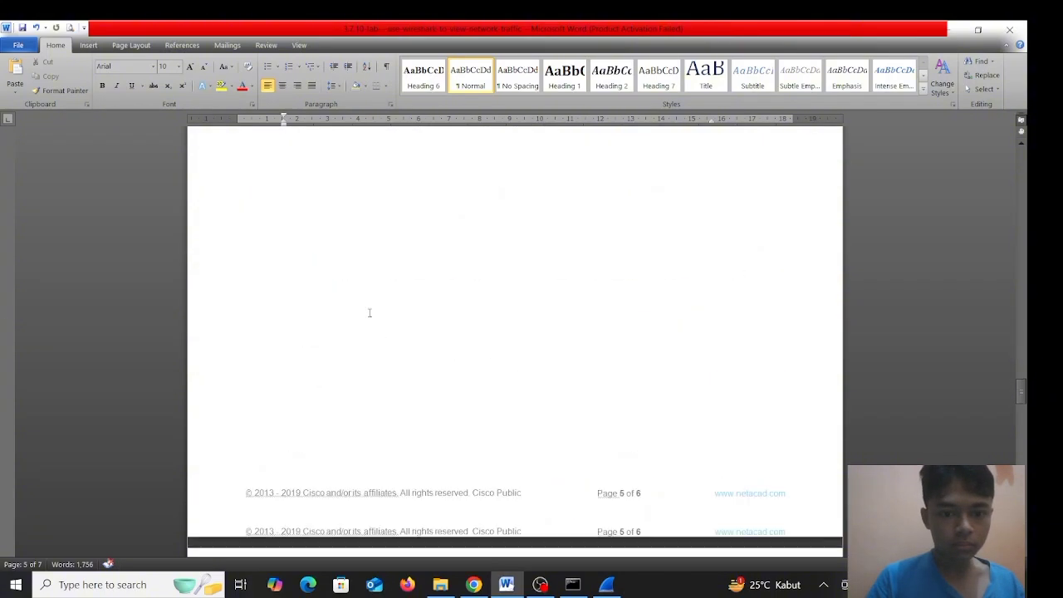
{"action": "scroll", "coordinate": [369, 313], "scroll_direction": "up", "scroll_amount": 5}
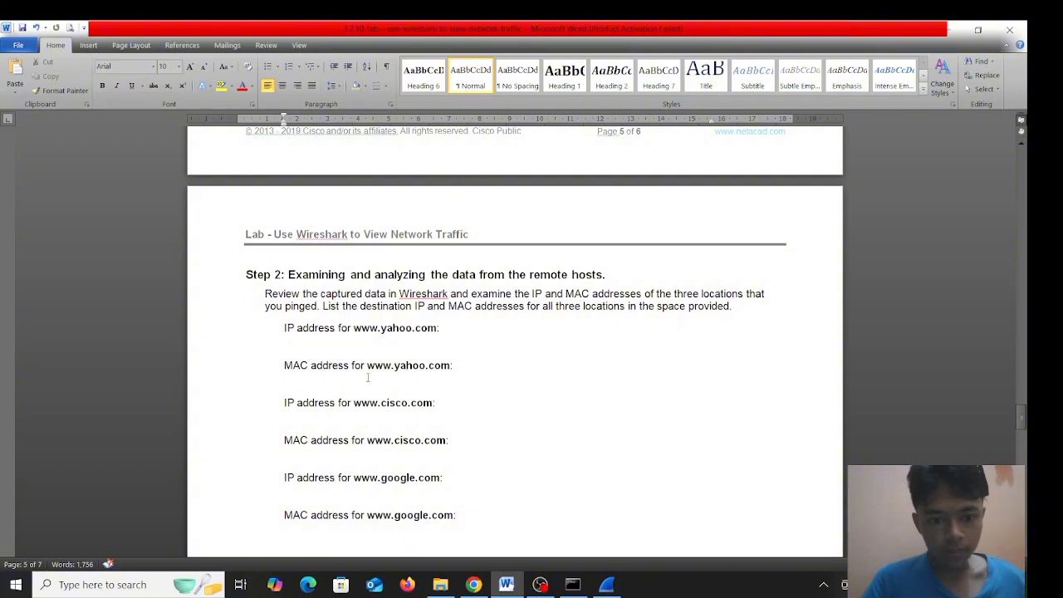
{"action": "scroll", "coordinate": [367, 377], "scroll_direction": "down", "scroll_amount": 1}
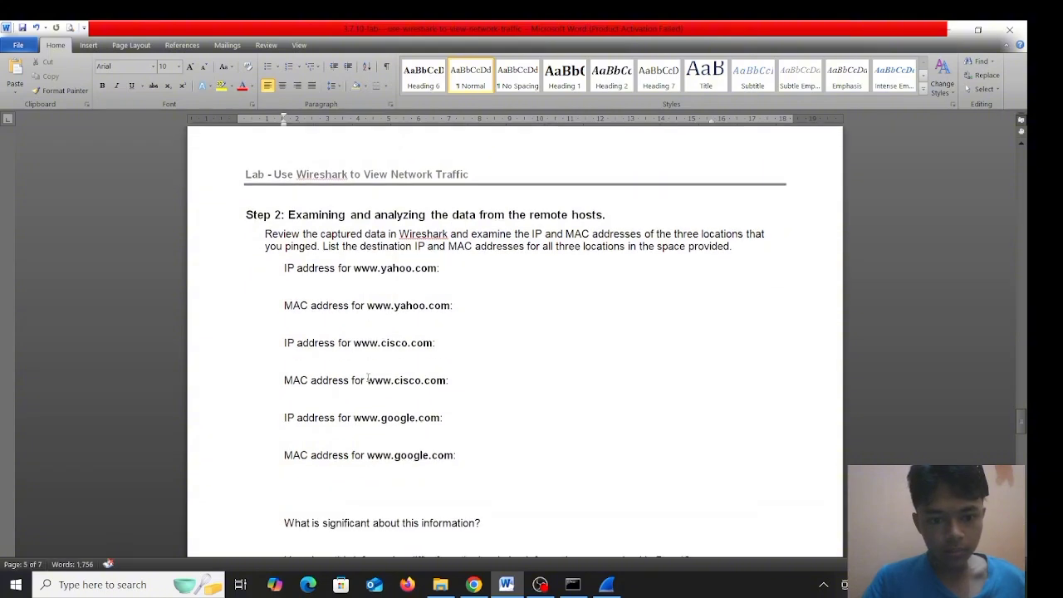
{"action": "left_click", "coordinate": [442, 276]}
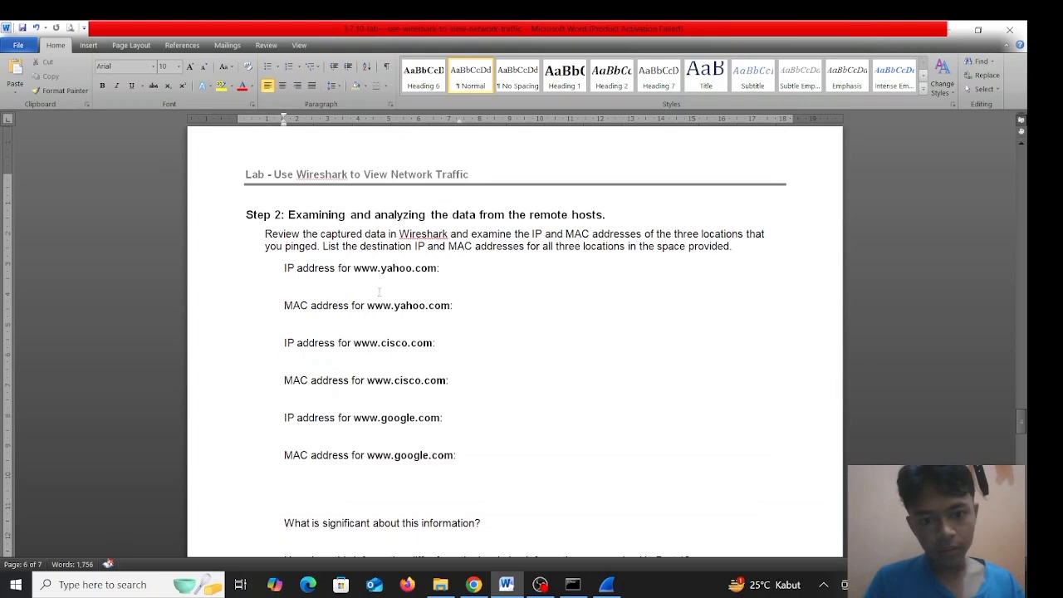
{"action": "left_click", "coordinate": [607, 586]}
{"action": "left_click", "coordinate": [579, 586]}
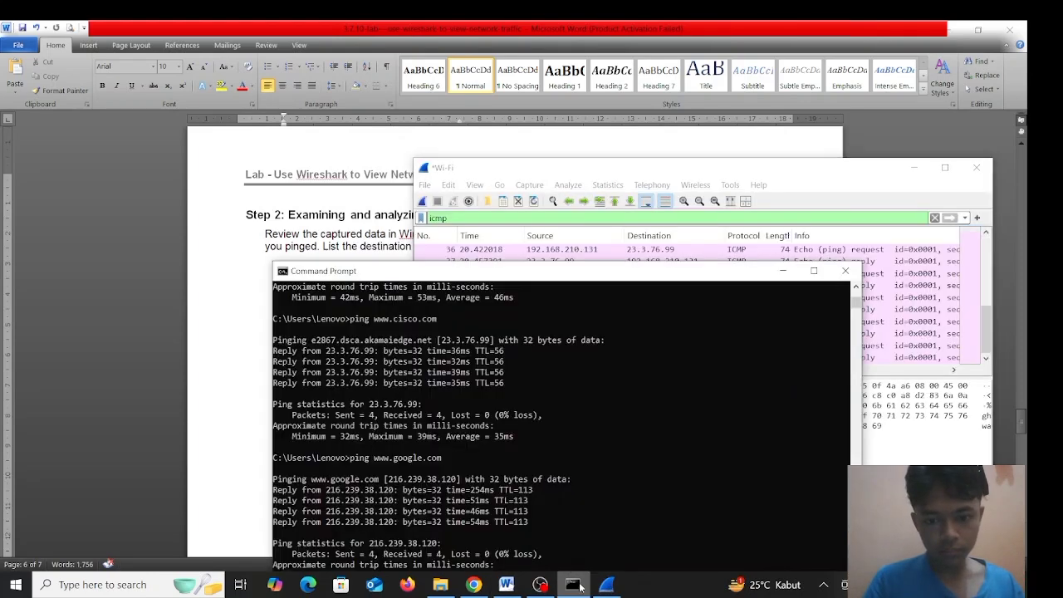
{"action": "left_click_drag", "start_coordinate": [549, 277], "coordinate": [676, 208]}
{"action": "scroll", "coordinate": [626, 331], "scroll_direction": "down", "scroll_amount": 5}
{"action": "scroll", "coordinate": [626, 331], "scroll_direction": "up", "scroll_amount": 10}
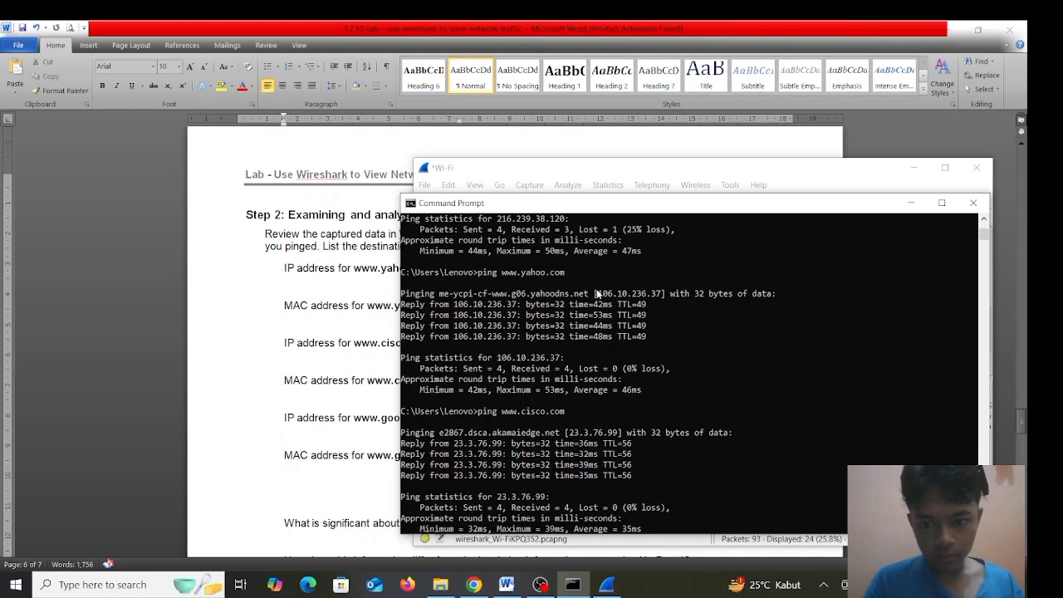
{"action": "left_click_drag", "start_coordinate": [596, 293], "coordinate": [654, 295]}
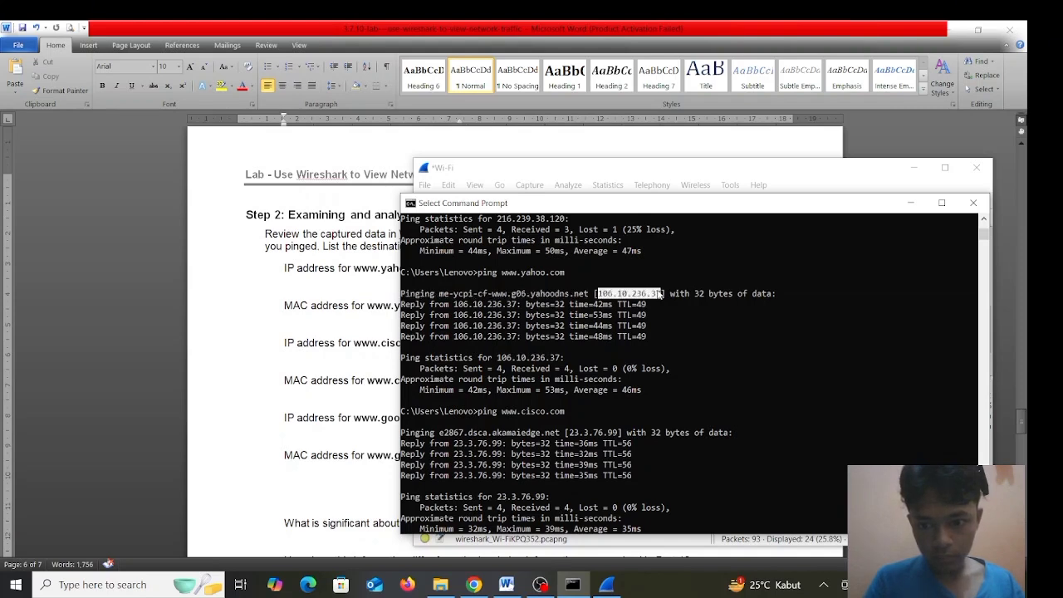
{"action": "key", "text": "ctrl+c"}
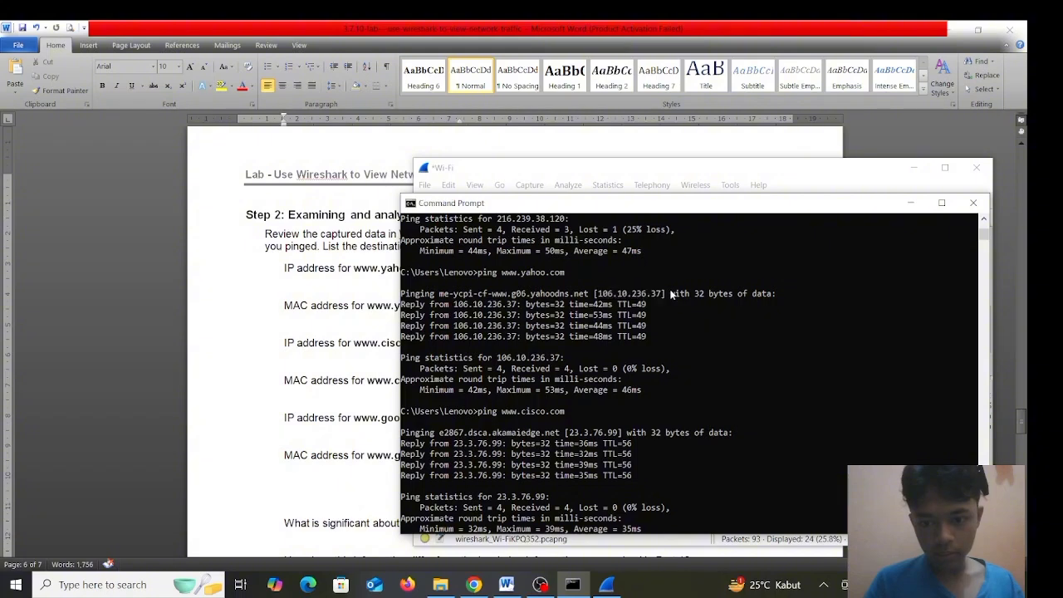
{"action": "key", "text": "alt+Tab"}
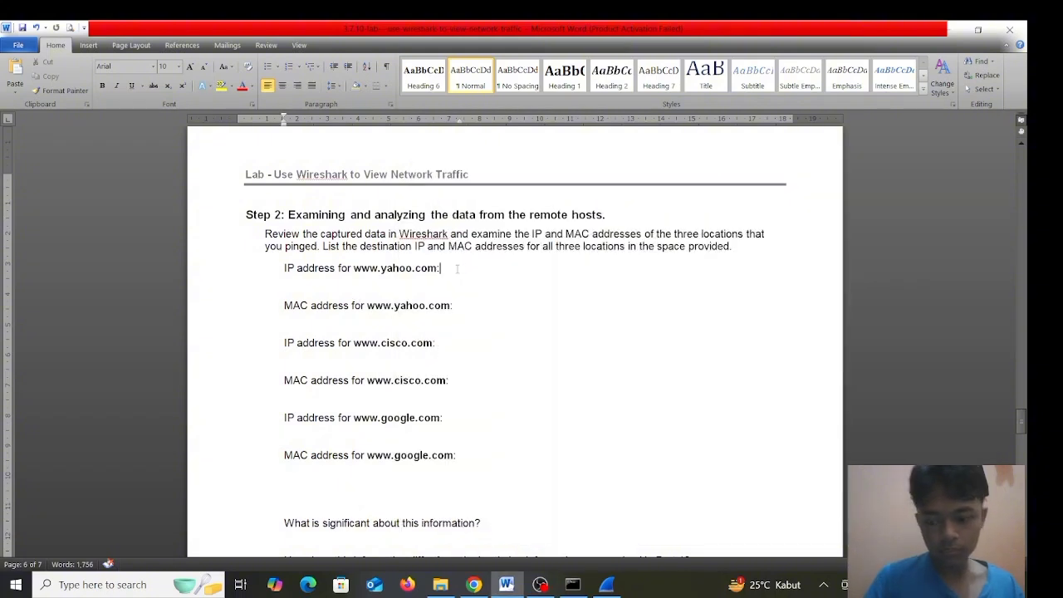
{"action": "key", "text": "ctrl+v"}
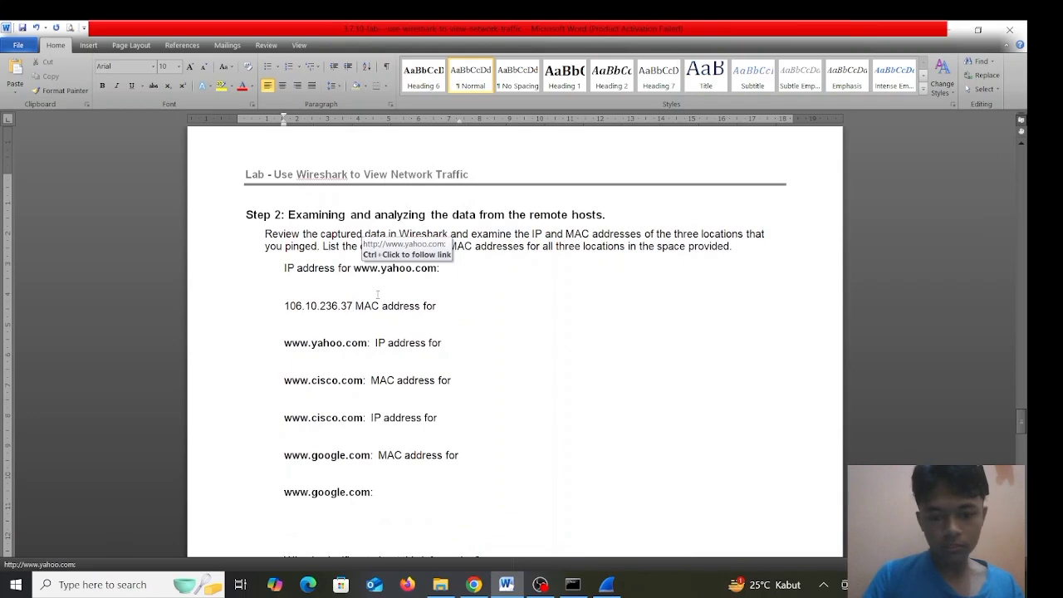
{"action": "key", "text": "Return"}
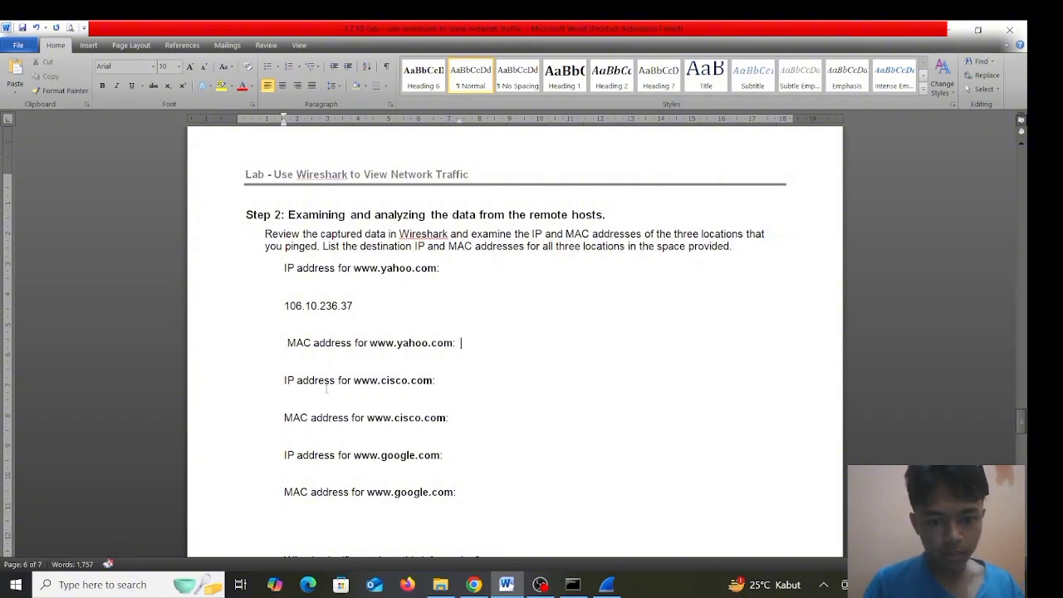
{"action": "left_click", "coordinate": [442, 380]}
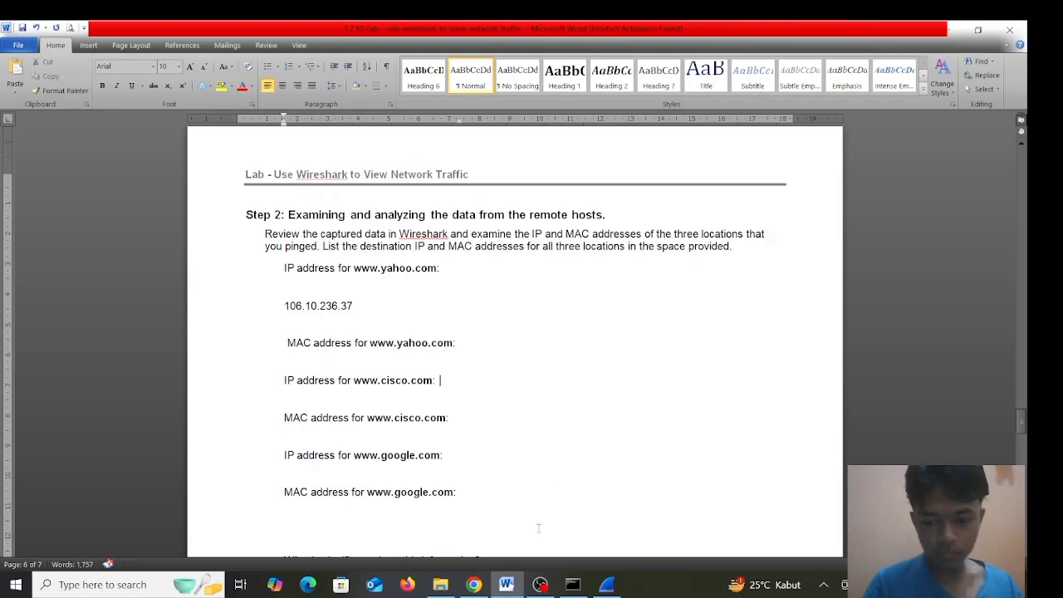
{"action": "left_click", "coordinate": [572, 584]}
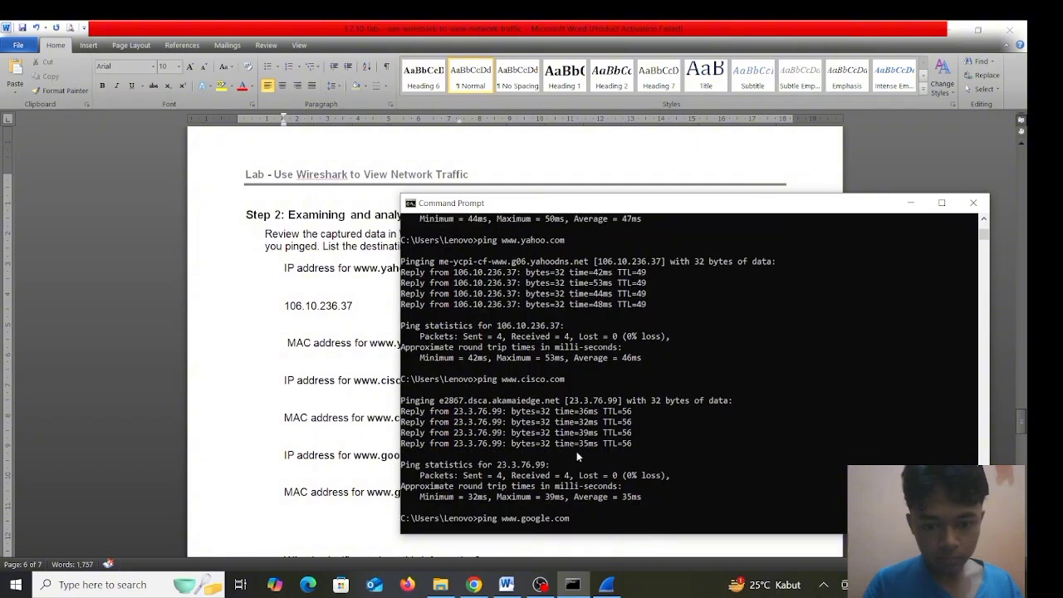
{"action": "key", "text": "Return"}
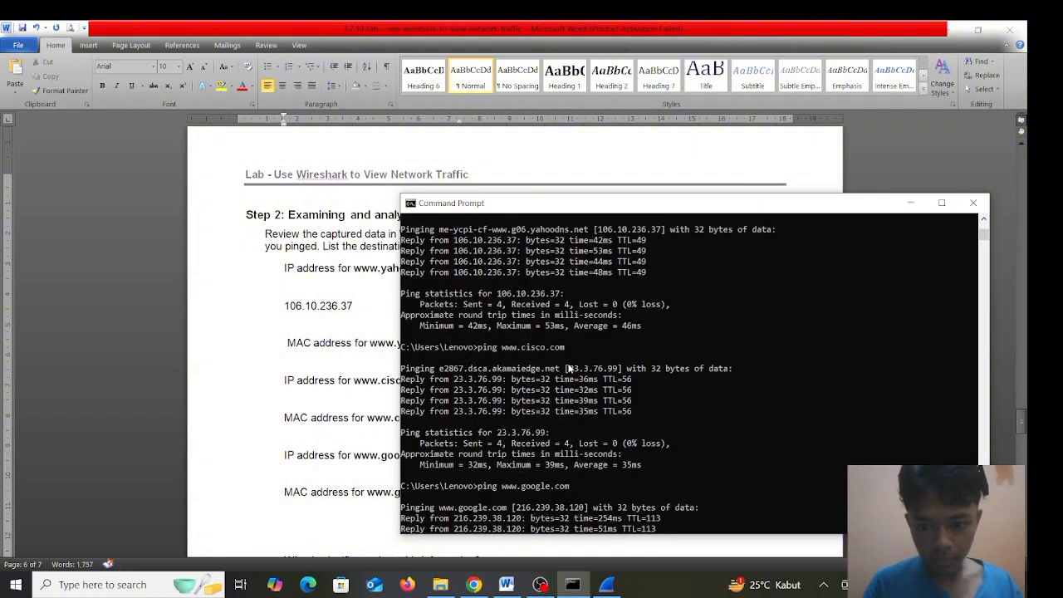
{"action": "left_click_drag", "start_coordinate": [568, 368], "coordinate": [613, 368]}
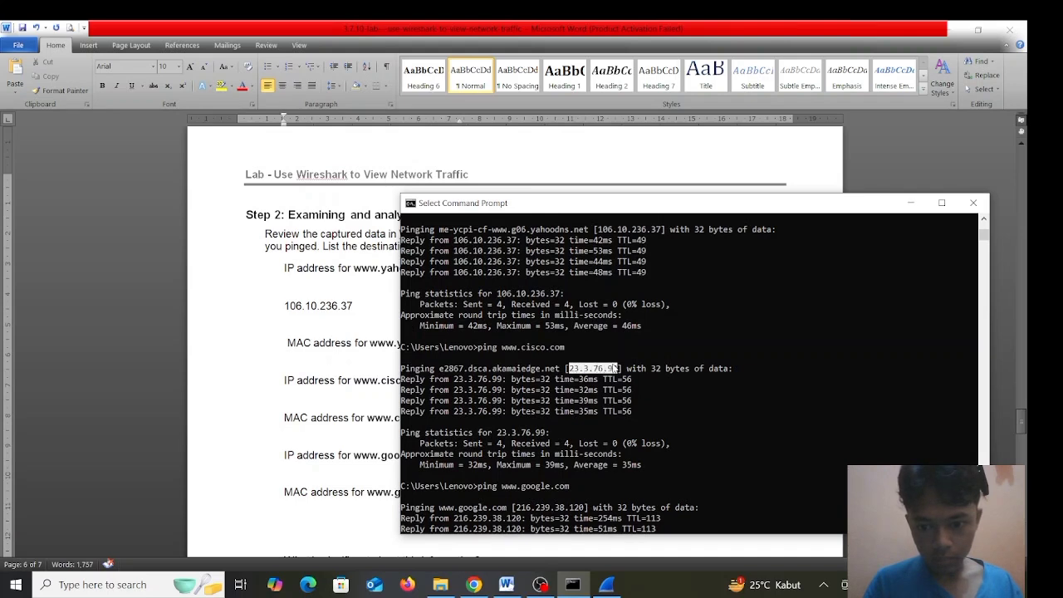
{"action": "key", "text": "ctrl+c"}
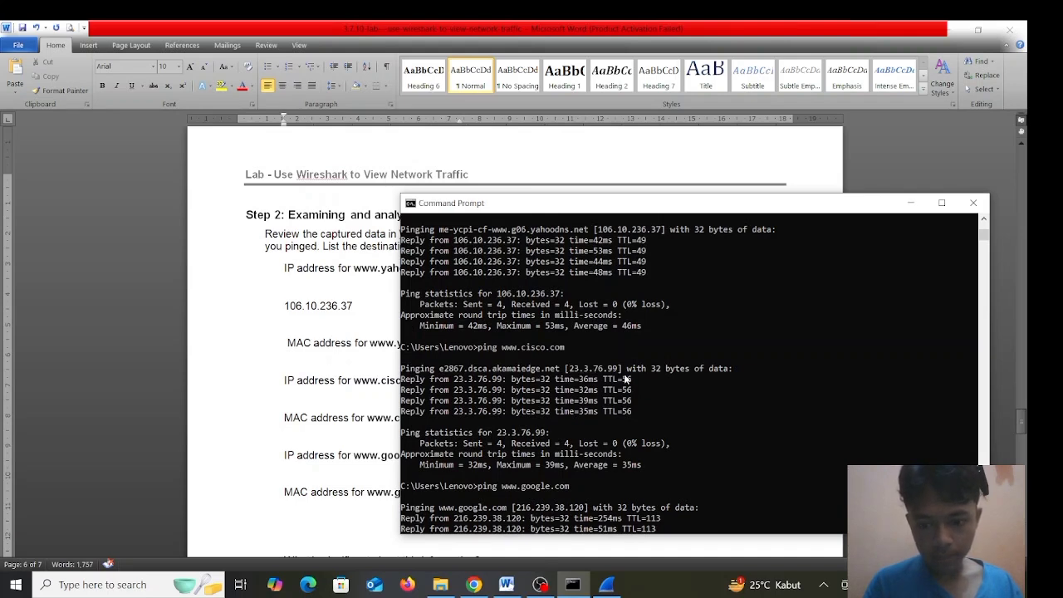
{"action": "left_click", "coordinate": [349, 391]}
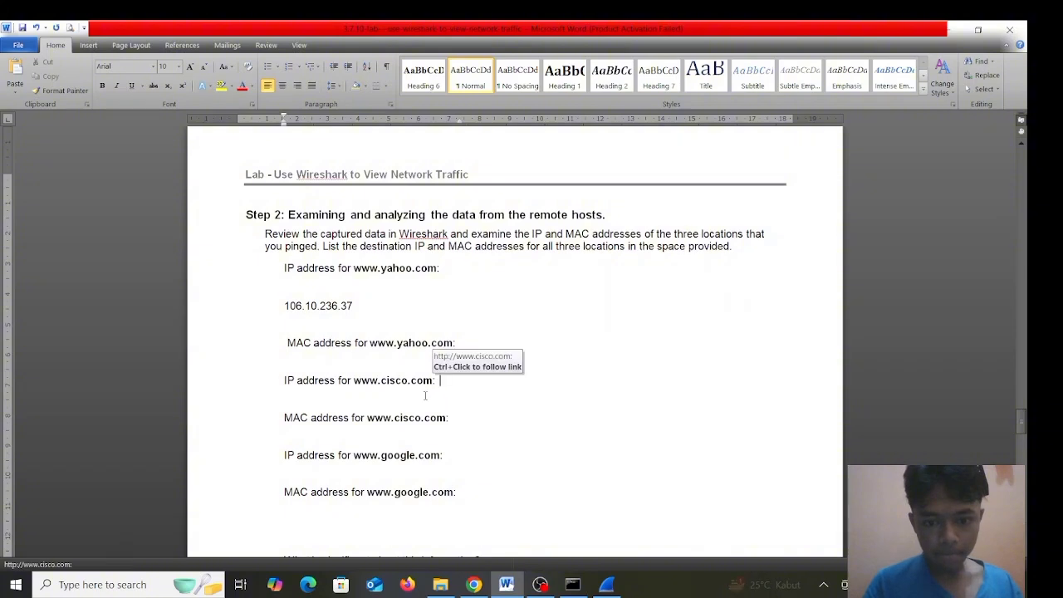
{"action": "key", "text": "Right"}
{"action": "key", "text": "BackSpace"}
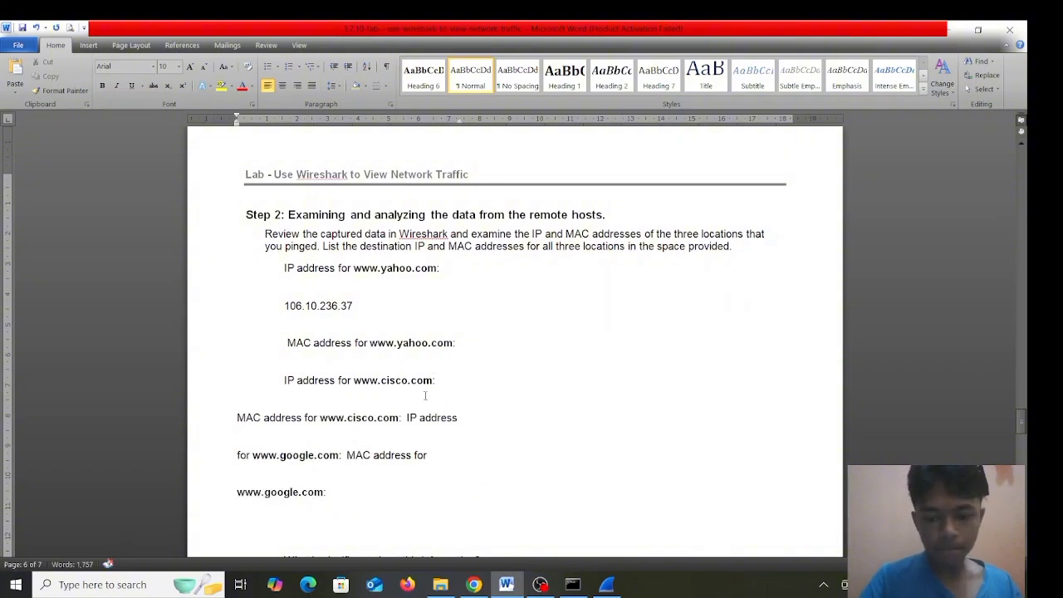
{"action": "key", "text": "ctrl+z"}
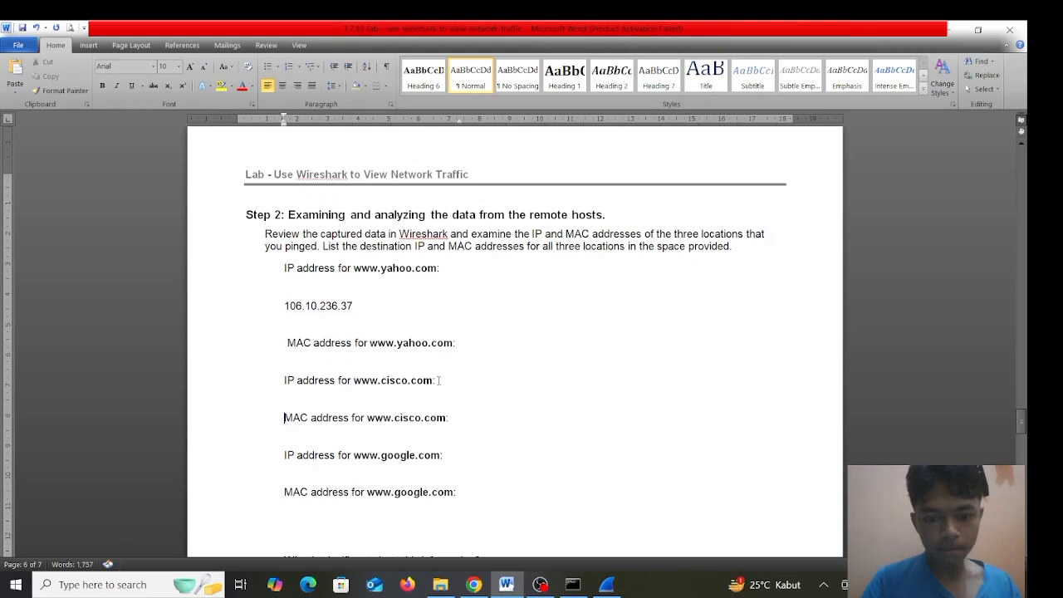
{"action": "key", "text": "ctrl+v"}
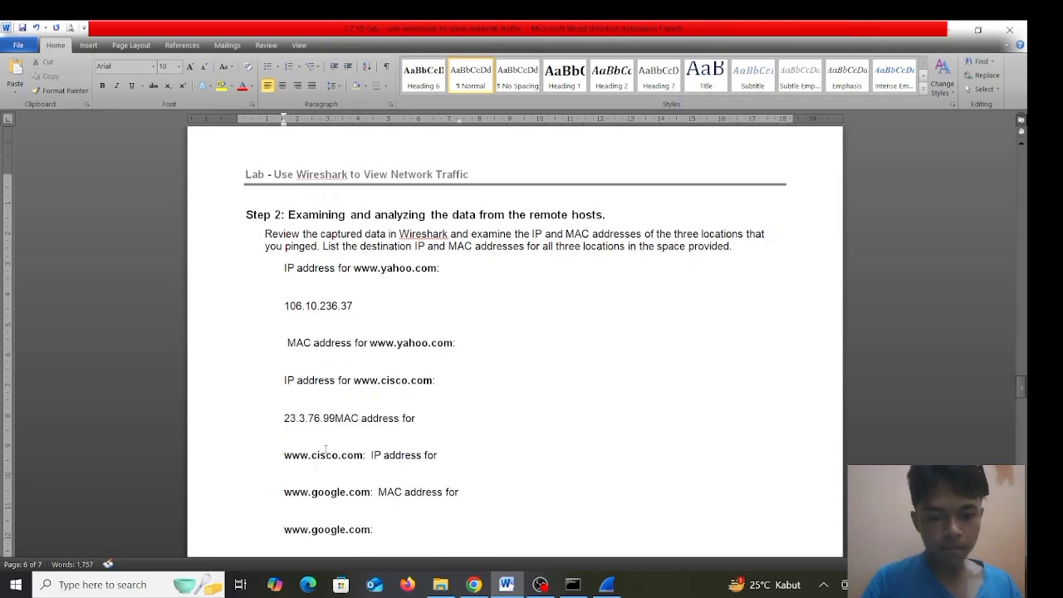
{"action": "key", "text": "Return"}
{"action": "scroll", "coordinate": [380, 447], "scroll_direction": "down", "scroll_amount": 1}
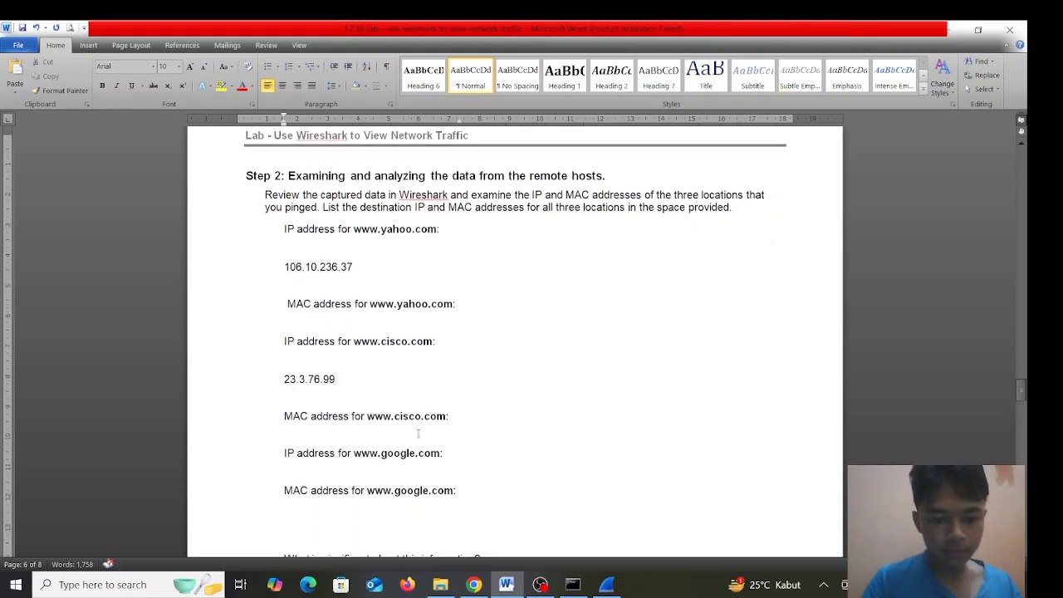
{"action": "scroll", "coordinate": [418, 433], "scroll_direction": "down", "scroll_amount": 1}
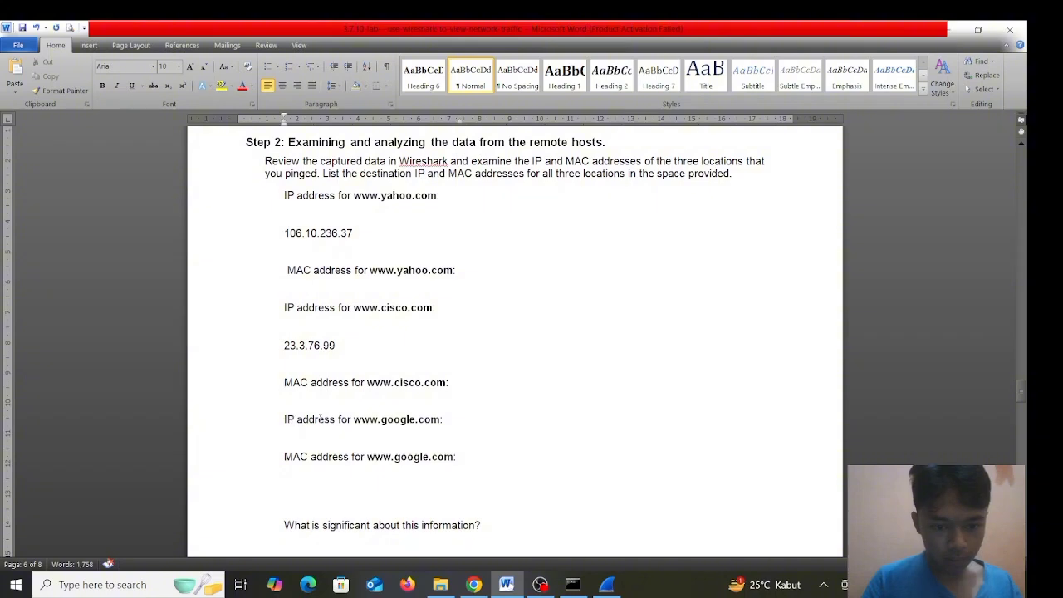
{"action": "left_click", "coordinate": [575, 586]}
{"action": "scroll", "coordinate": [518, 279], "scroll_direction": "down", "scroll_amount": 5}
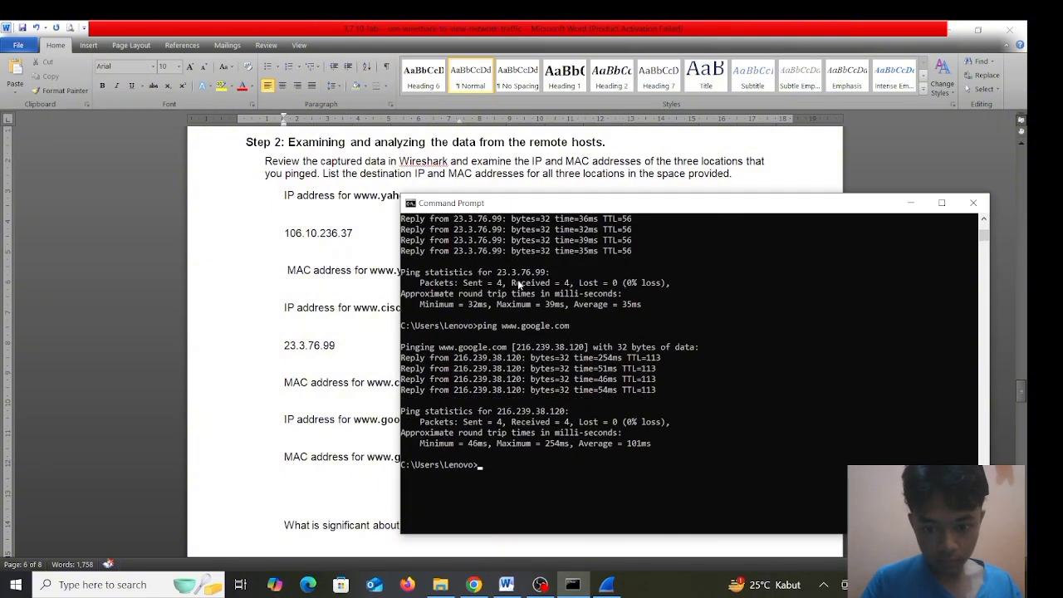
{"action": "left_click_drag", "start_coordinate": [518, 349], "coordinate": [584, 347]}
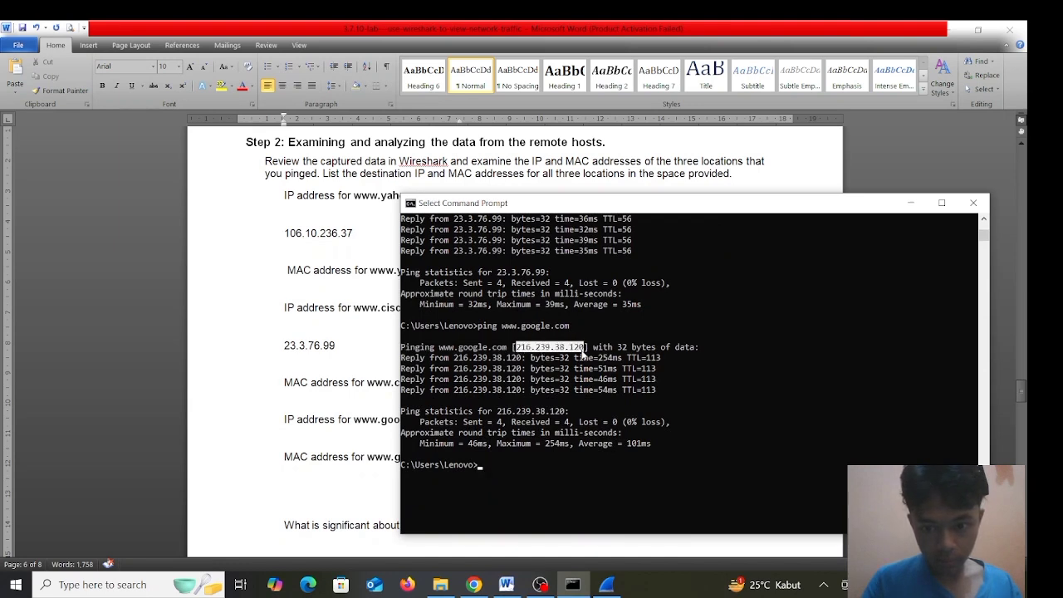
{"action": "key", "text": "ctrl+c"}
{"action": "key", "text": "alt+Tab"}
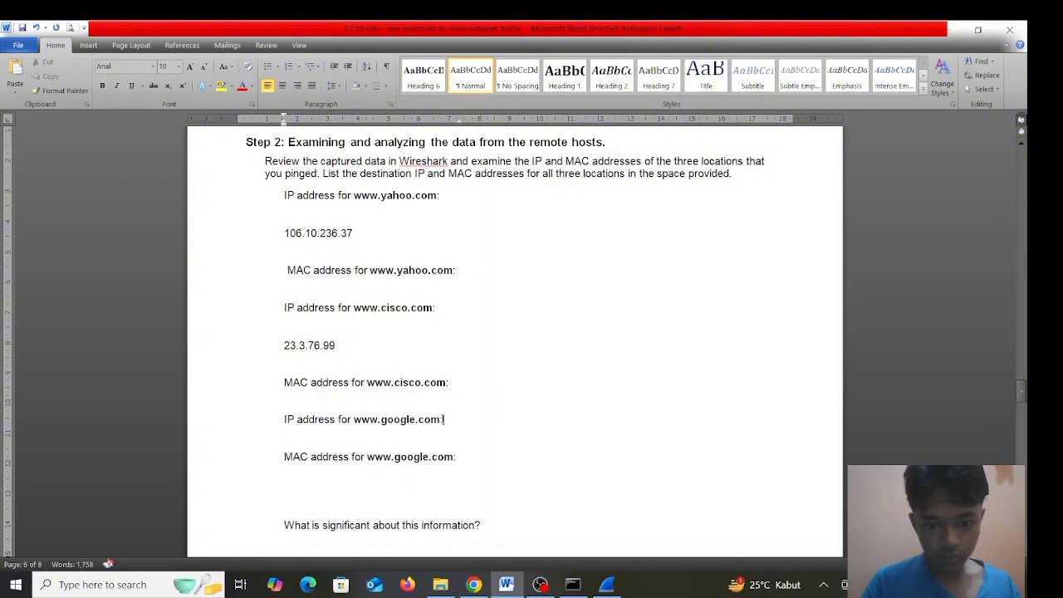
{"action": "left_click", "coordinate": [442, 419]}
{"action": "key", "text": "Return"}
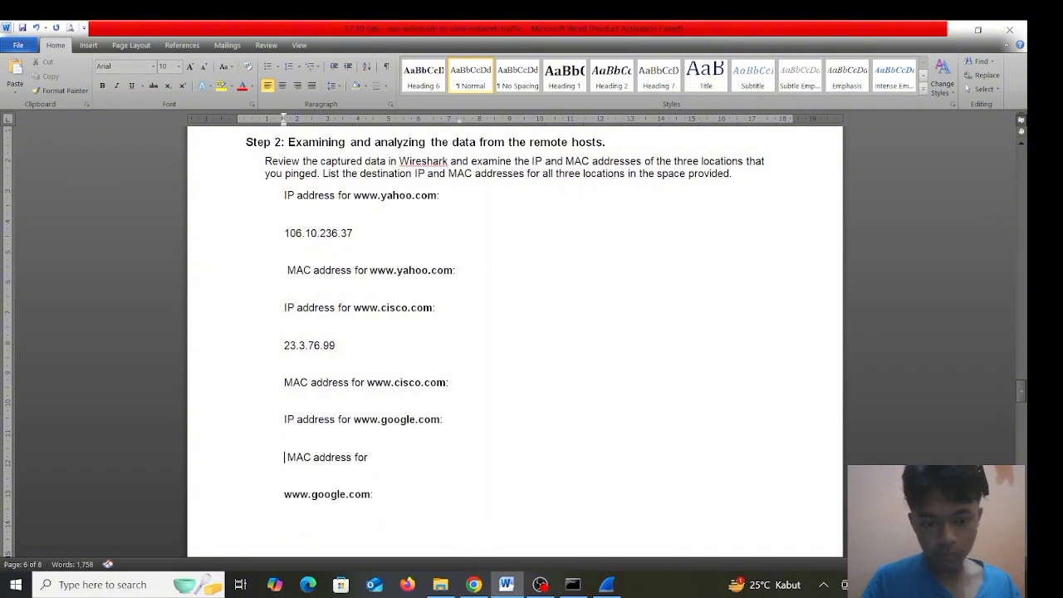
{"action": "key", "text": "BackSpace"}
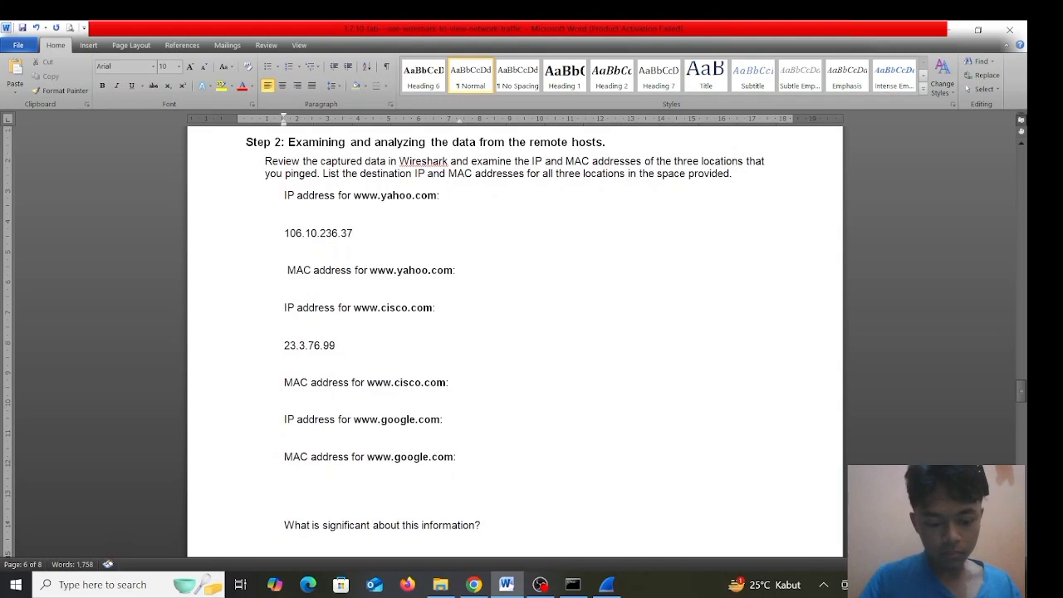
{"action": "key", "text": "Right"}
{"action": "key", "text": "ctrl+v"}
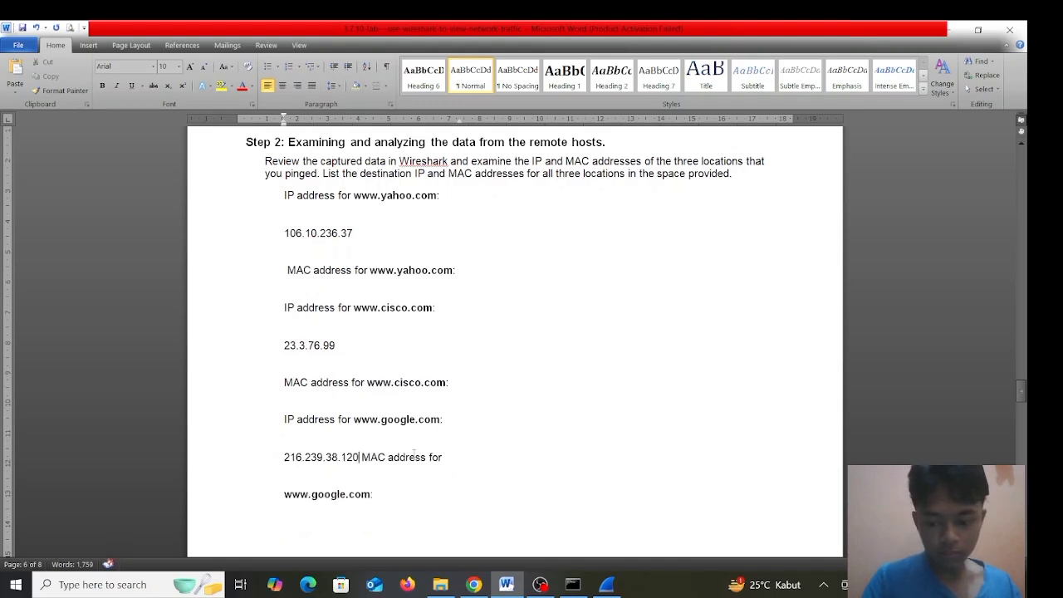
{"action": "key", "text": "Return"}
{"action": "scroll", "coordinate": [386, 444], "scroll_direction": "down", "scroll_amount": 2}
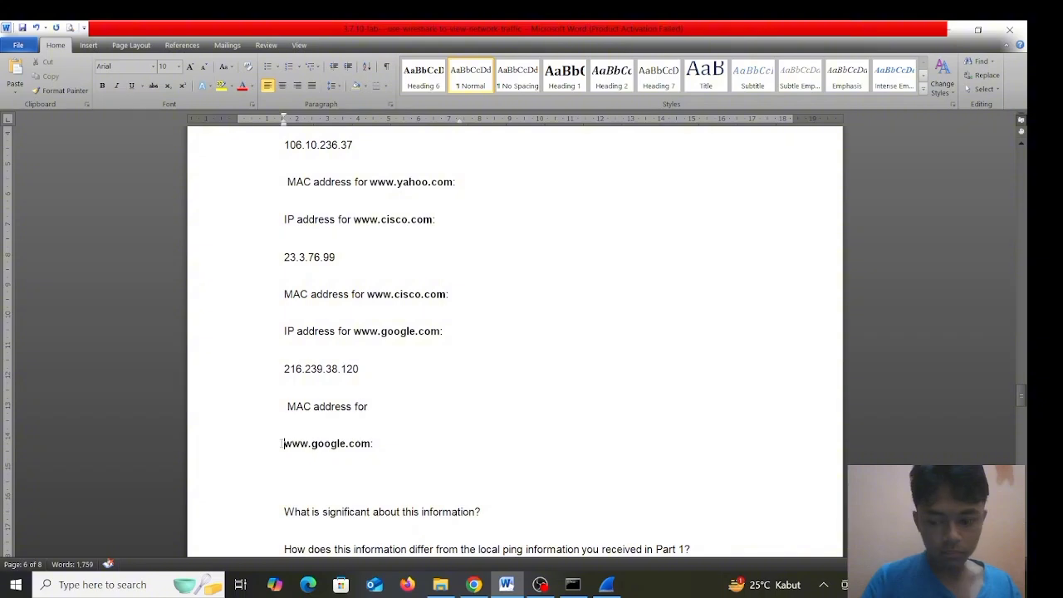
{"action": "key", "text": "BackSpace"}
{"action": "scroll", "coordinate": [374, 447], "scroll_direction": "down", "scroll_amount": 1}
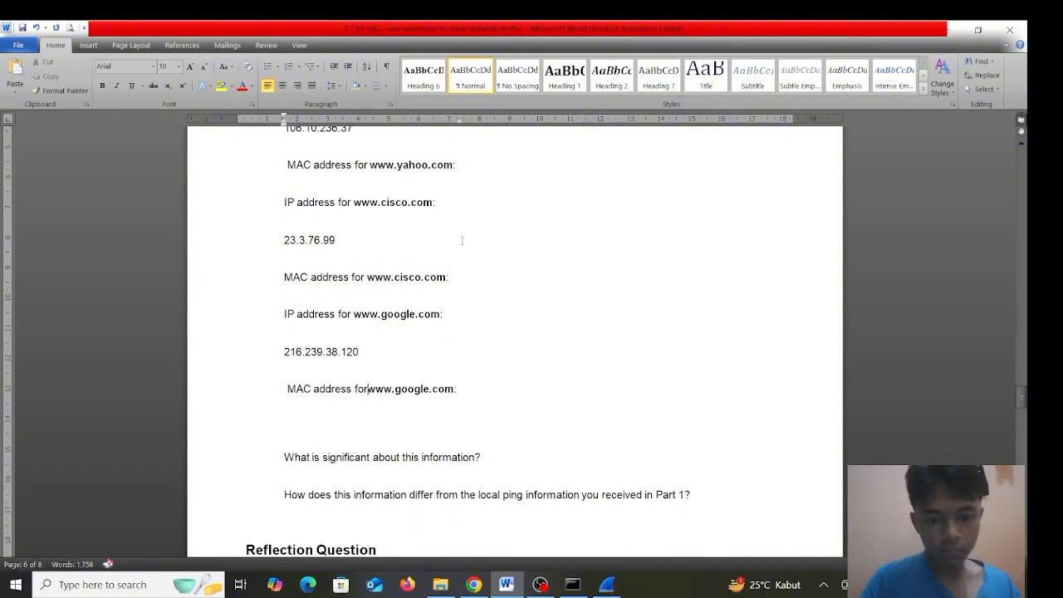
- Switch to Wireshark, select the first ping reply from 106.10.236.37, expand its Ethernet II header and copy the Destination entry
{"action": "scroll", "coordinate": [458, 238], "scroll_direction": "up", "scroll_amount": 3}
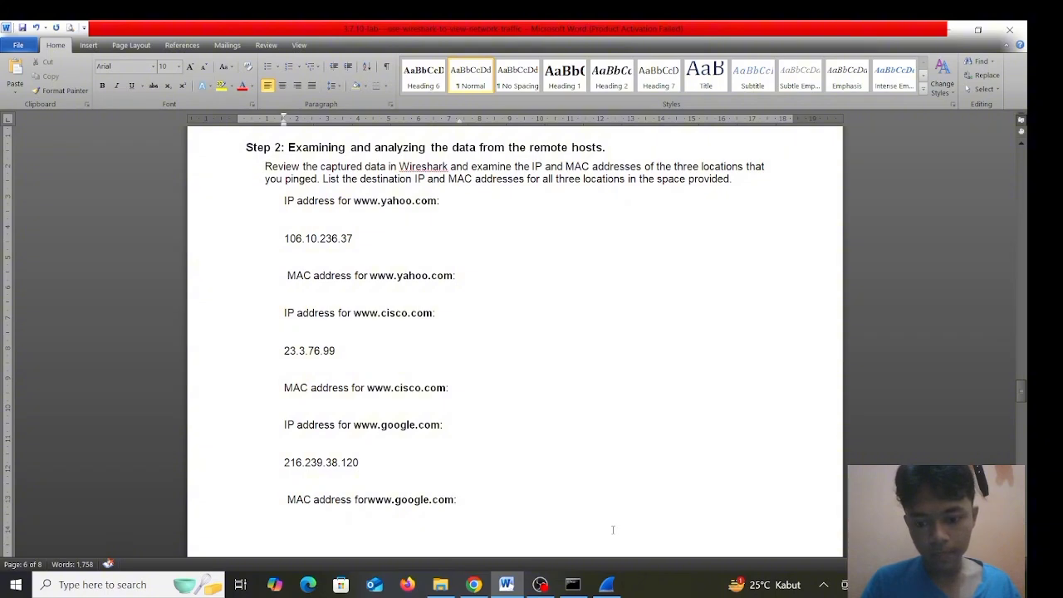
{"action": "left_click", "coordinate": [607, 585]}
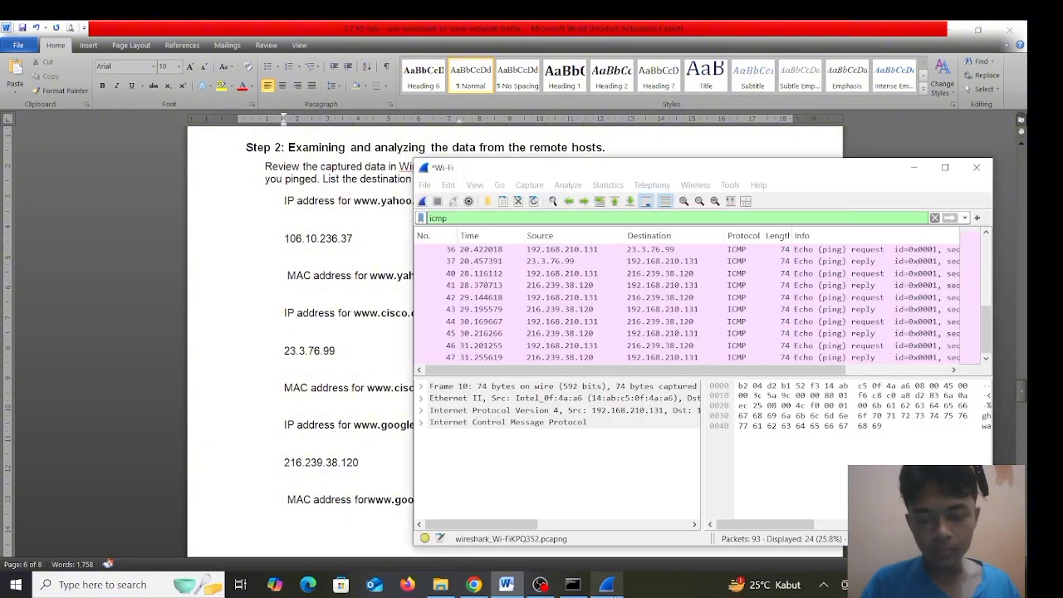
{"action": "left_click_drag", "start_coordinate": [580, 171], "coordinate": [633, 176]}
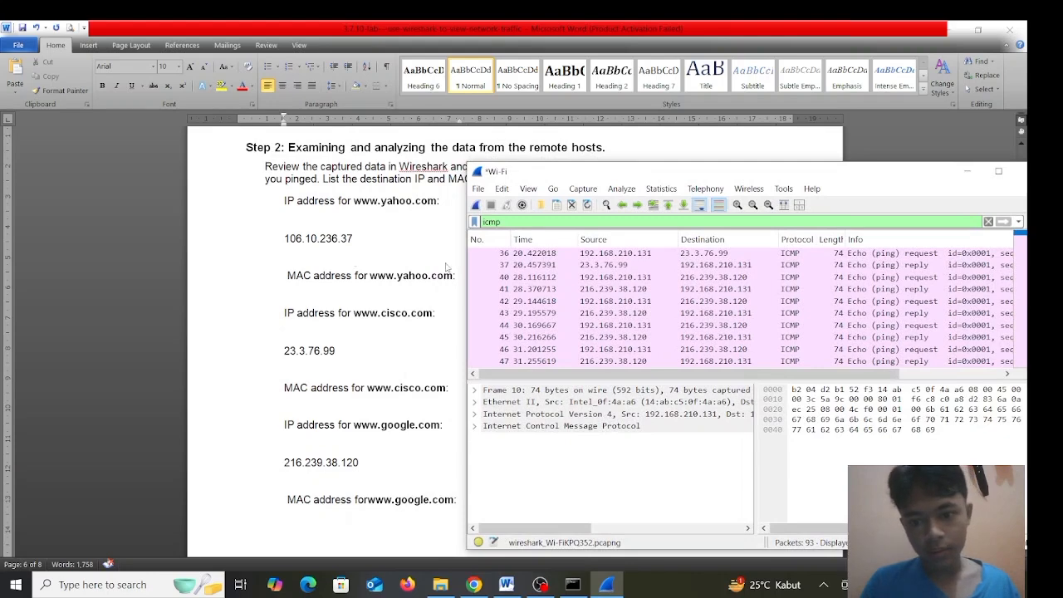
{"action": "scroll", "coordinate": [575, 278], "scroll_direction": "up", "scroll_amount": 1}
{"action": "scroll", "coordinate": [574, 277], "scroll_direction": "up", "scroll_amount": 4}
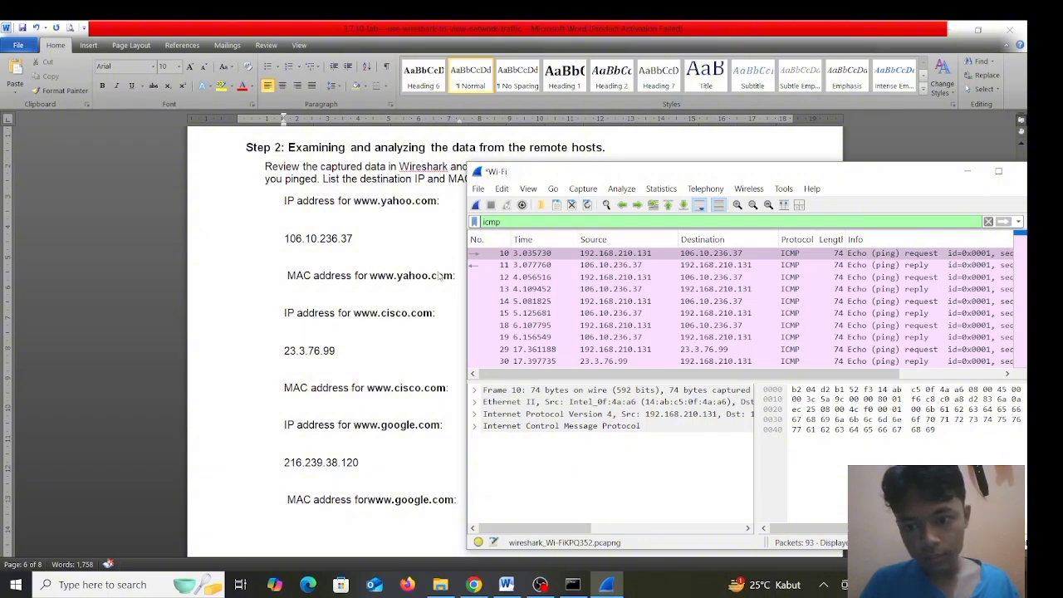
{"action": "left_click", "coordinate": [536, 265]}
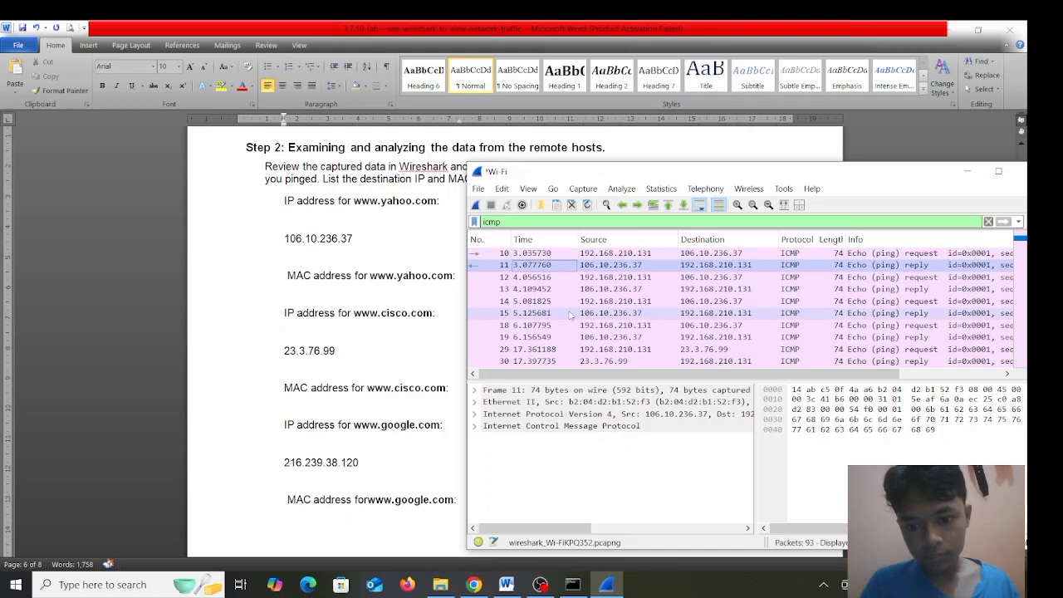
{"action": "double_click", "coordinate": [549, 404]}
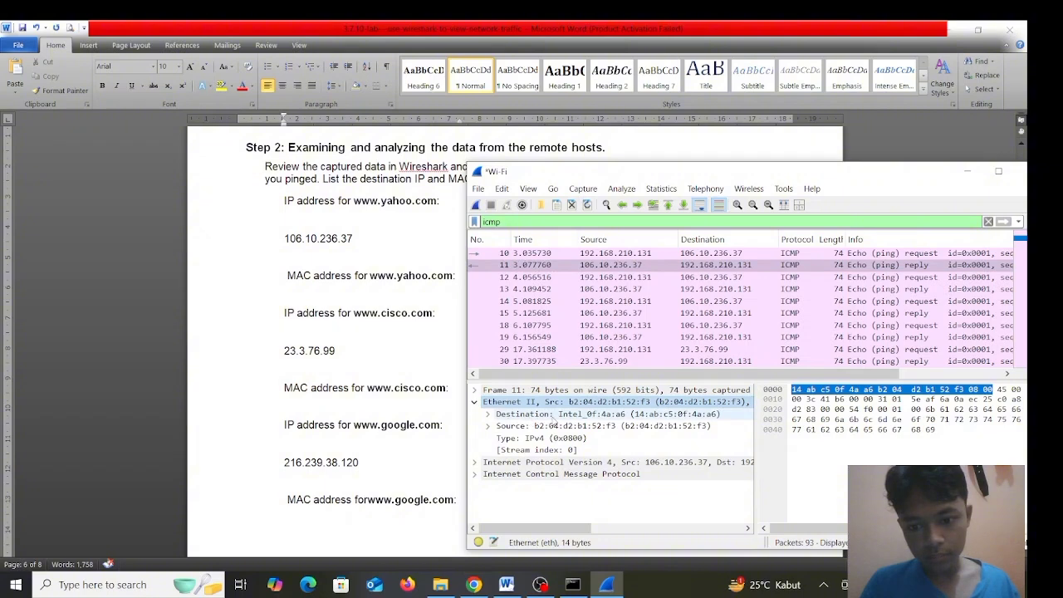
{"action": "left_click", "coordinate": [611, 416]}
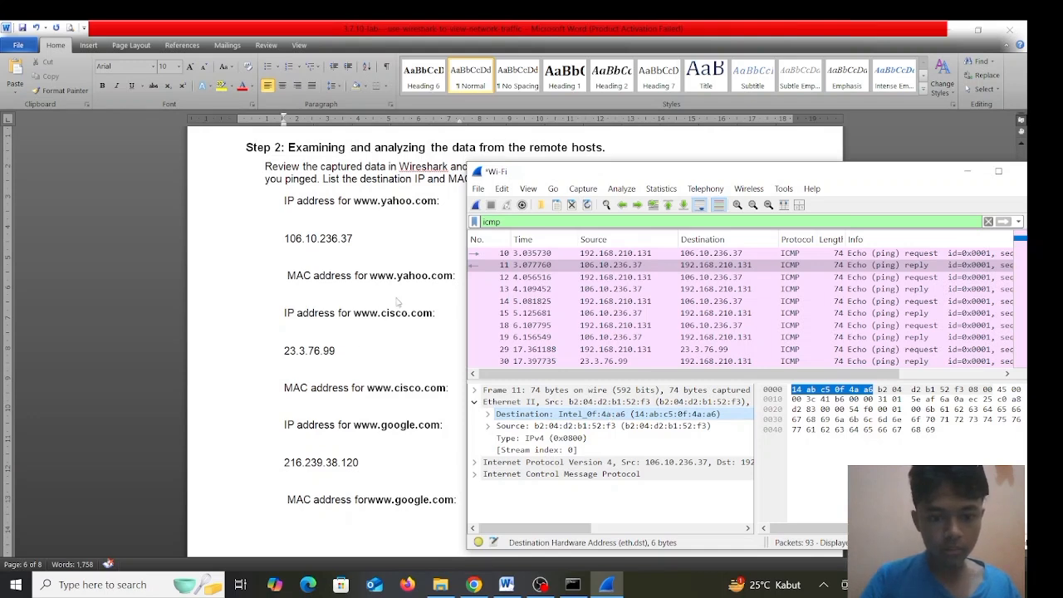
{"action": "left_click", "coordinate": [397, 302]}
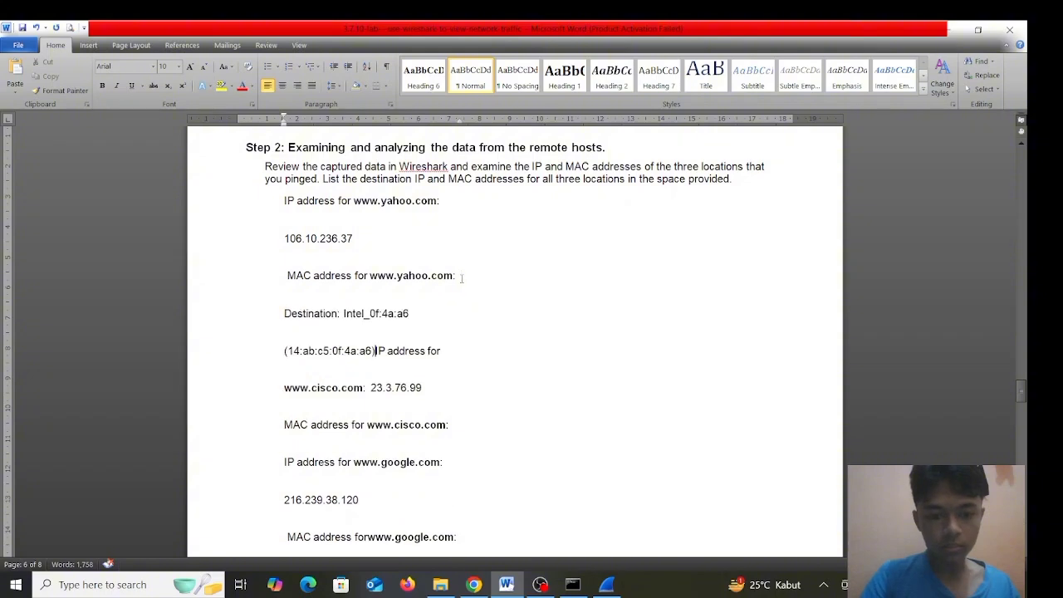
{"action": "key", "text": "ctrl+v"}
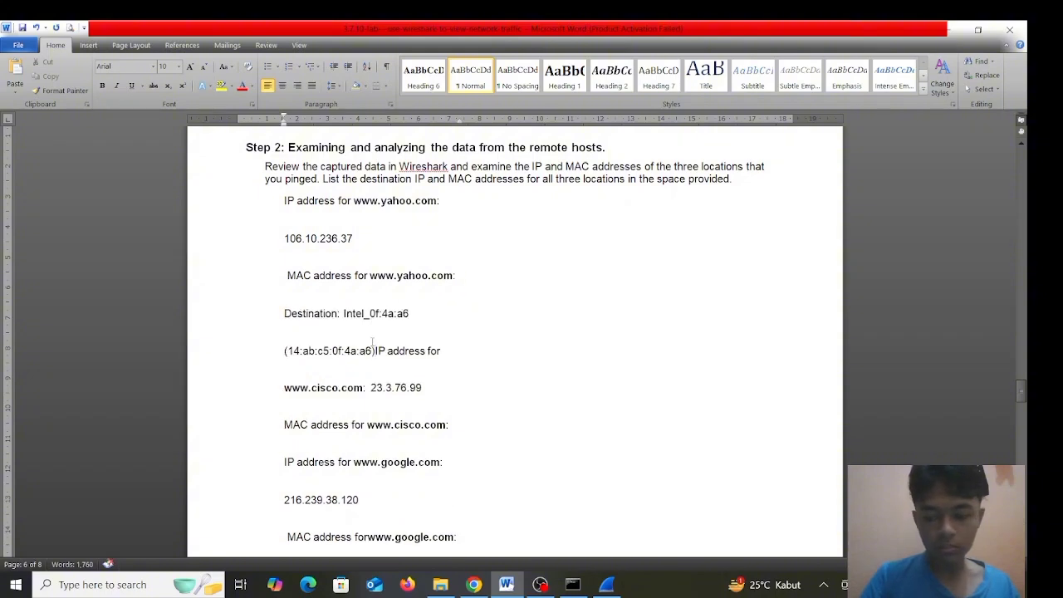
{"action": "key", "text": "Return"}
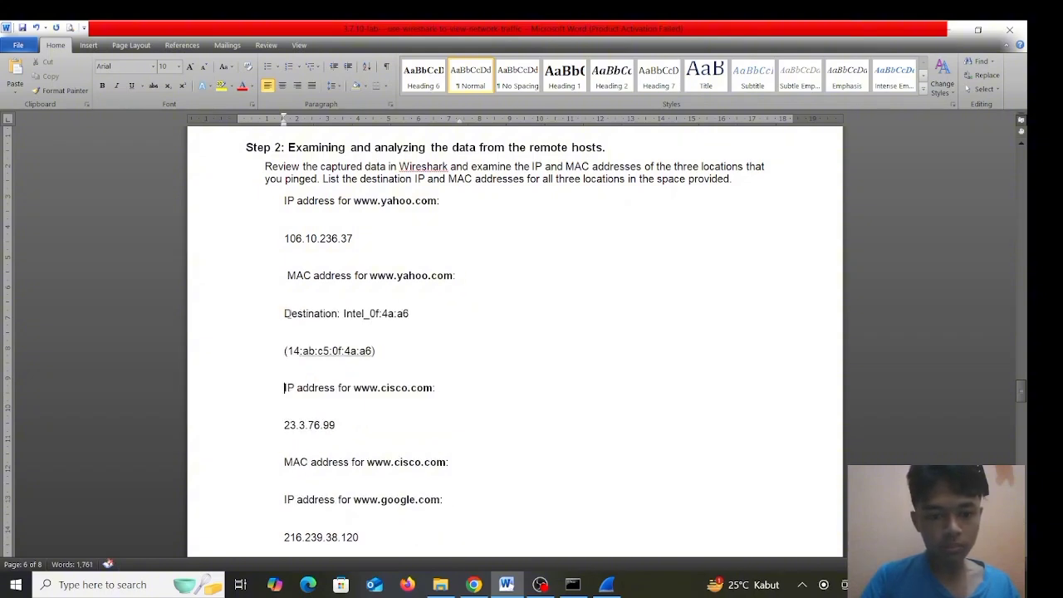
{"action": "left_click_drag", "start_coordinate": [285, 313], "coordinate": [413, 327]}
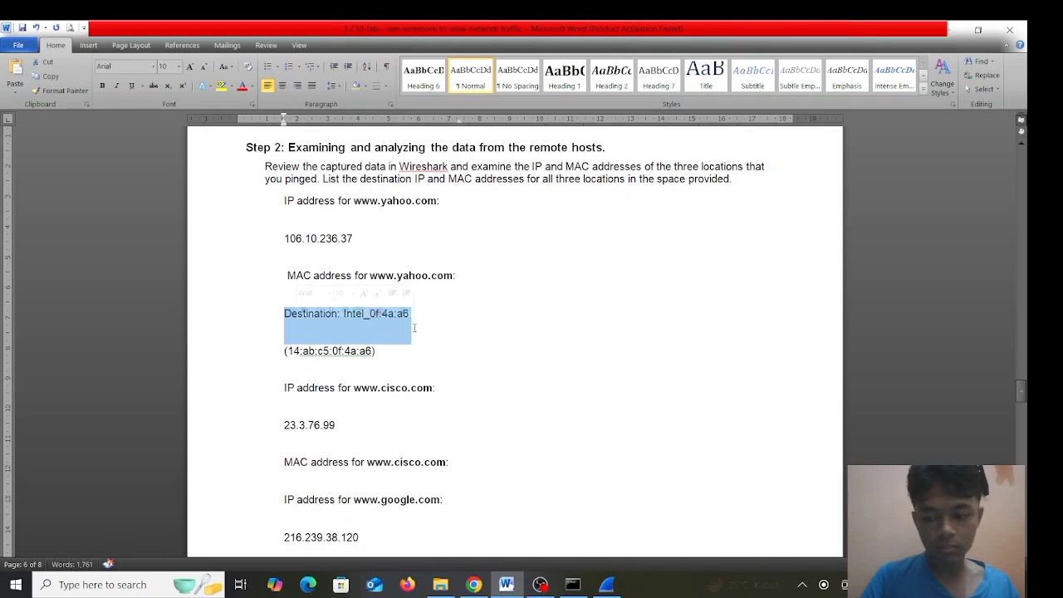
{"action": "key", "text": "BackSpace"}
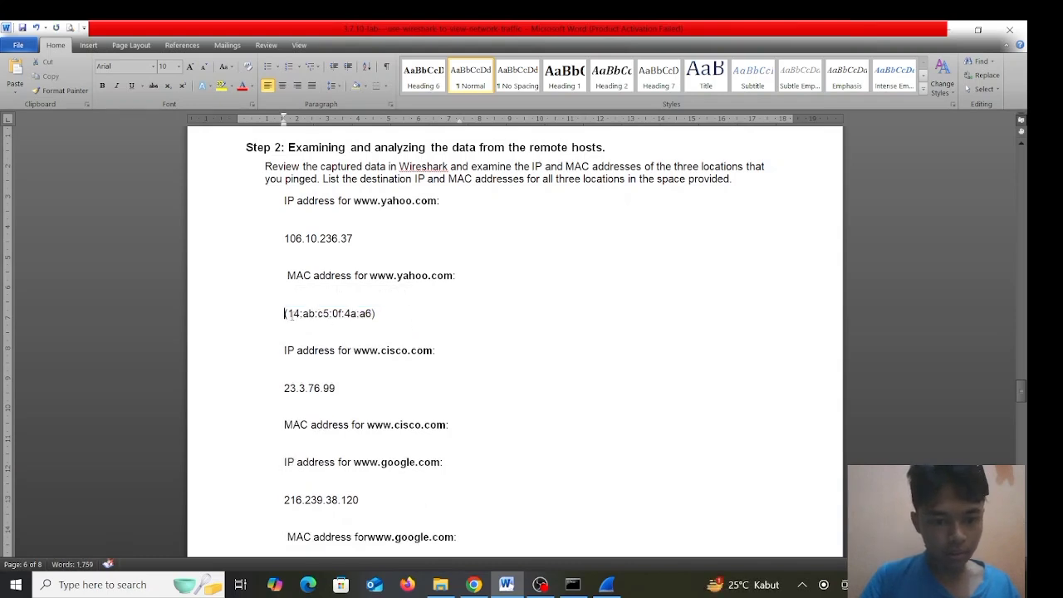
{"action": "key", "text": "Delete"}
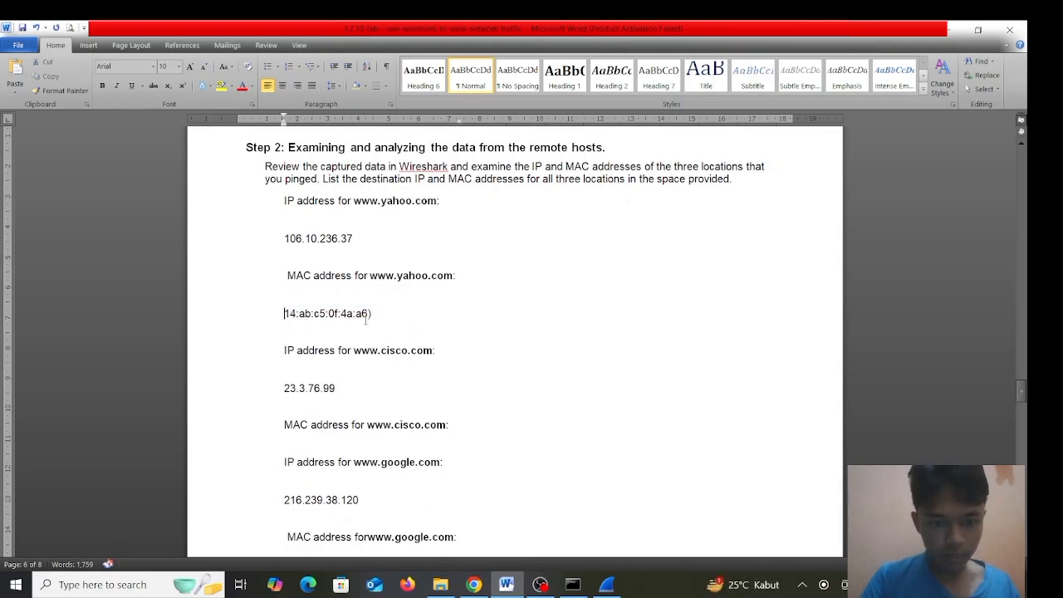
{"action": "left_click", "coordinate": [373, 314]}
{"action": "key", "text": "BackSpace"}
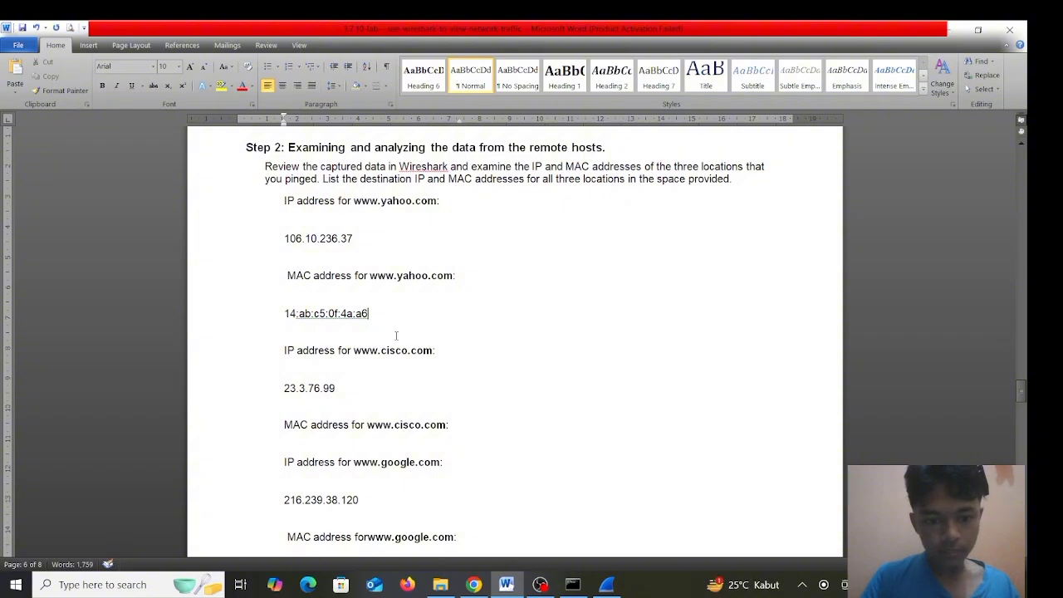
- Switch to Wireshark, copy the Ethernet II Source entry of the first ping reply from 23.3.76.99 and return to Word
{"action": "scroll", "coordinate": [396, 336], "scroll_direction": "down", "scroll_amount": 3}
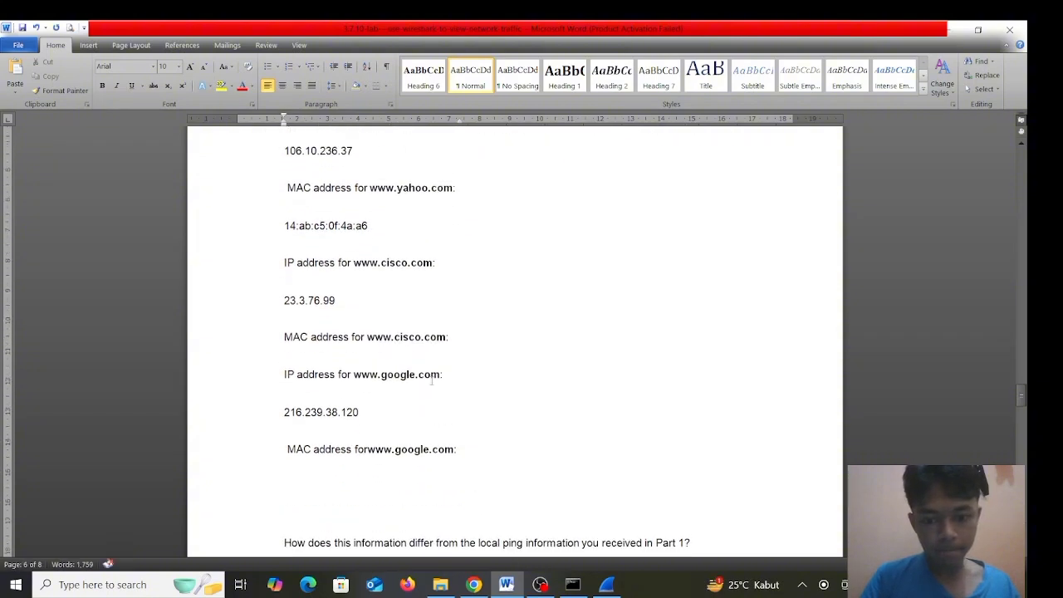
{"action": "scroll", "coordinate": [431, 380], "scroll_direction": "up", "scroll_amount": 1}
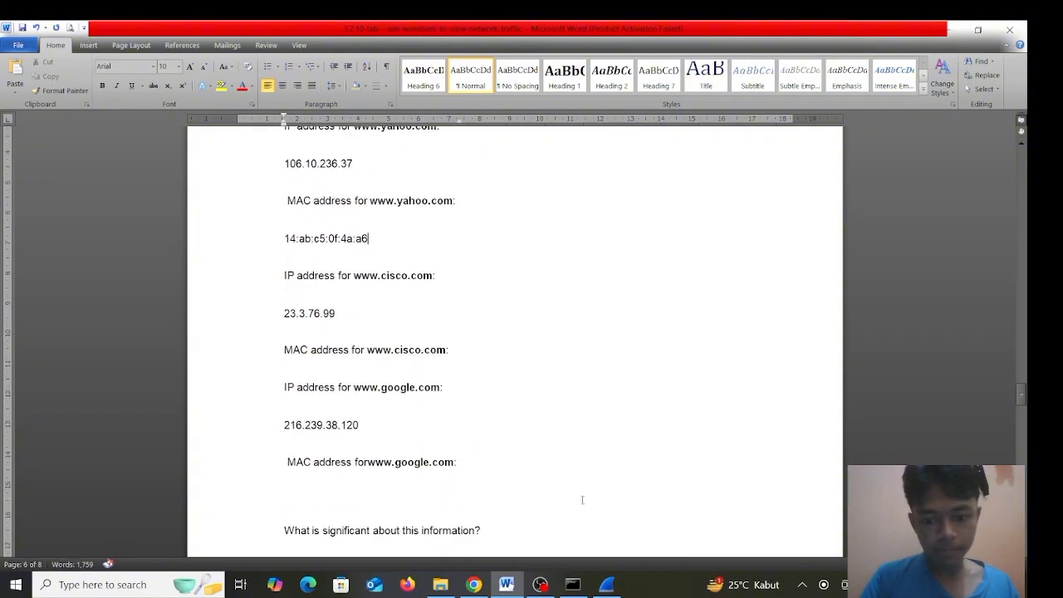
{"action": "left_click", "coordinate": [612, 587]}
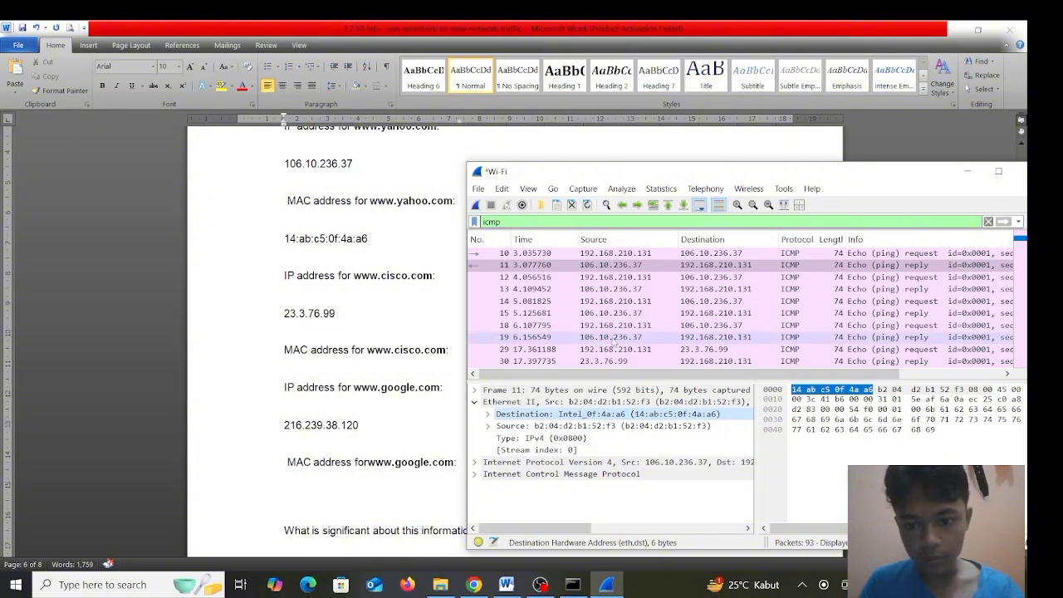
{"action": "scroll", "coordinate": [614, 343], "scroll_direction": "down", "scroll_amount": 1}
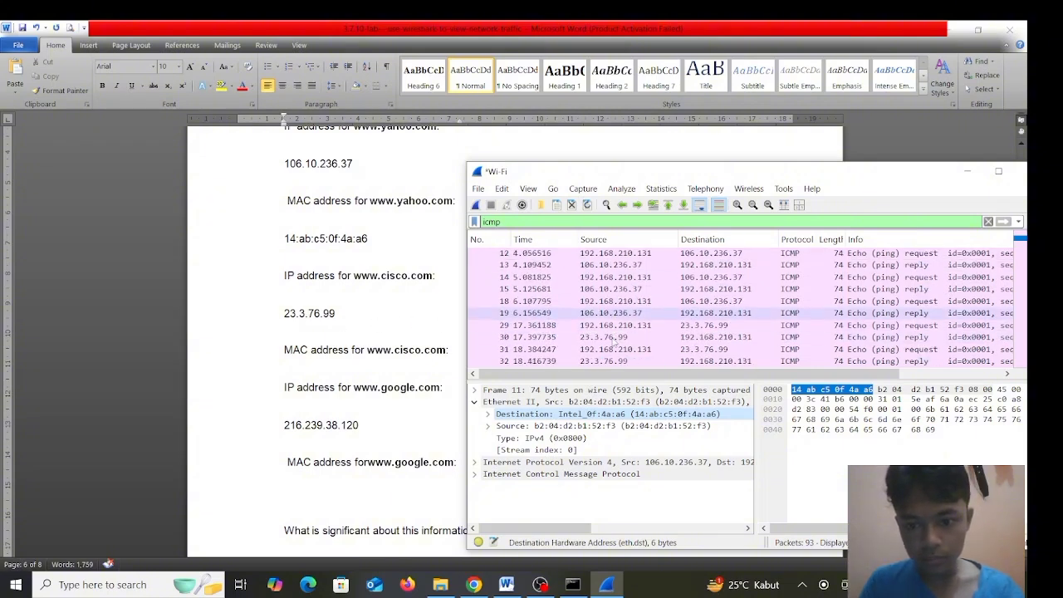
{"action": "left_click", "coordinate": [619, 337]}
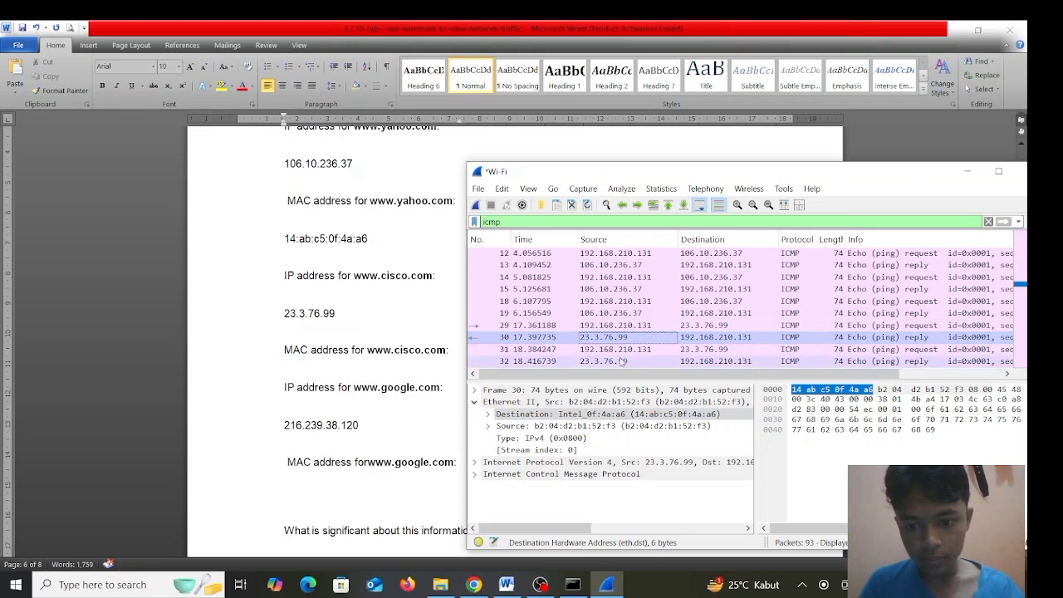
{"action": "left_click", "coordinate": [602, 426]}
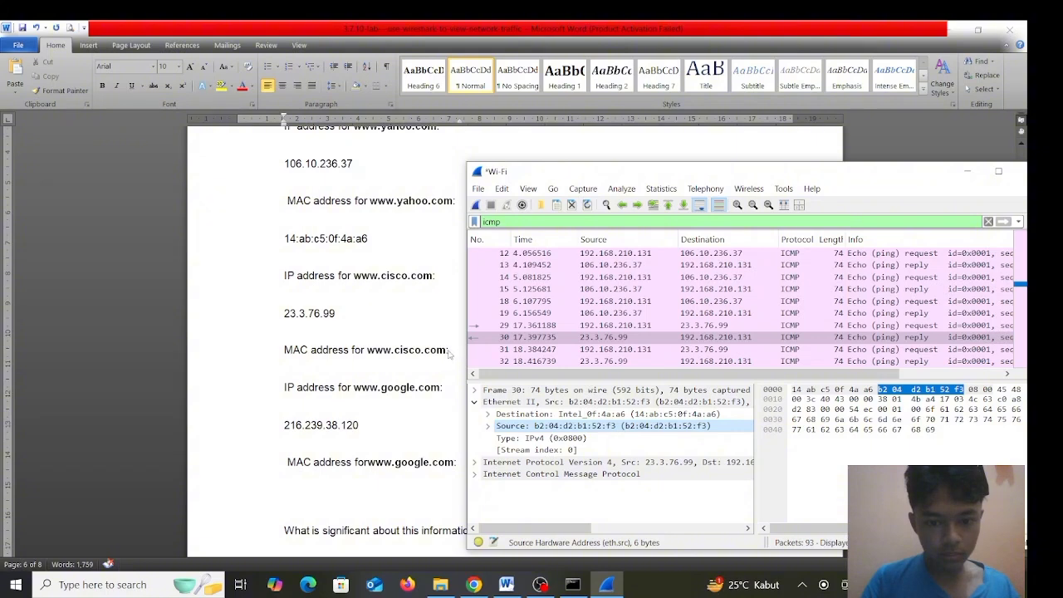
{"action": "key", "text": "alt+Tab"}
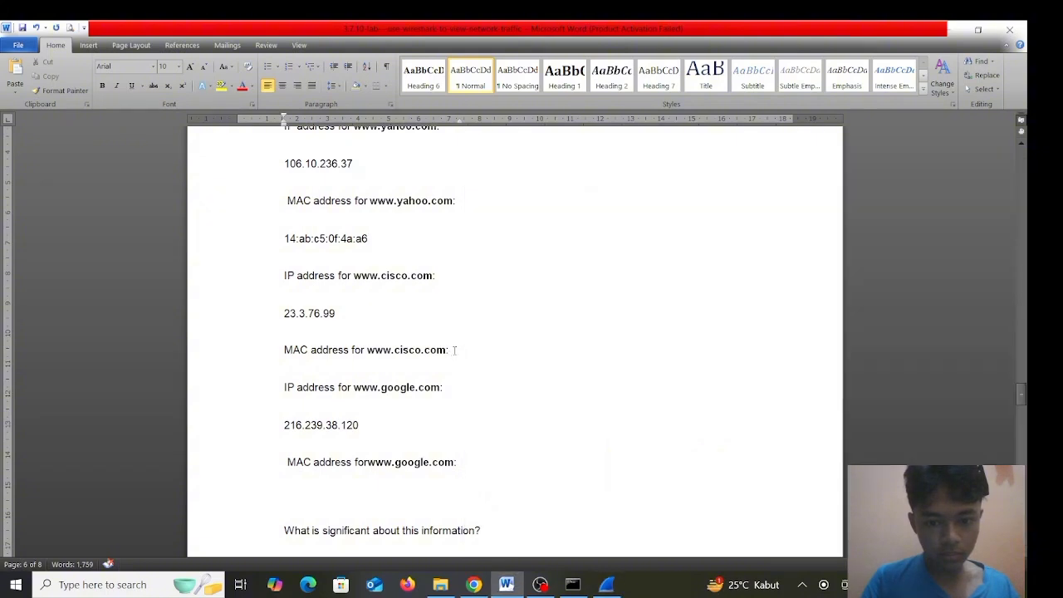
{"action": "left_click", "coordinate": [454, 350]}
{"action": "type", "text": "Source: b2:04:d2:b1:52:f3 (b2:04:d2:b1:52:f3)"}
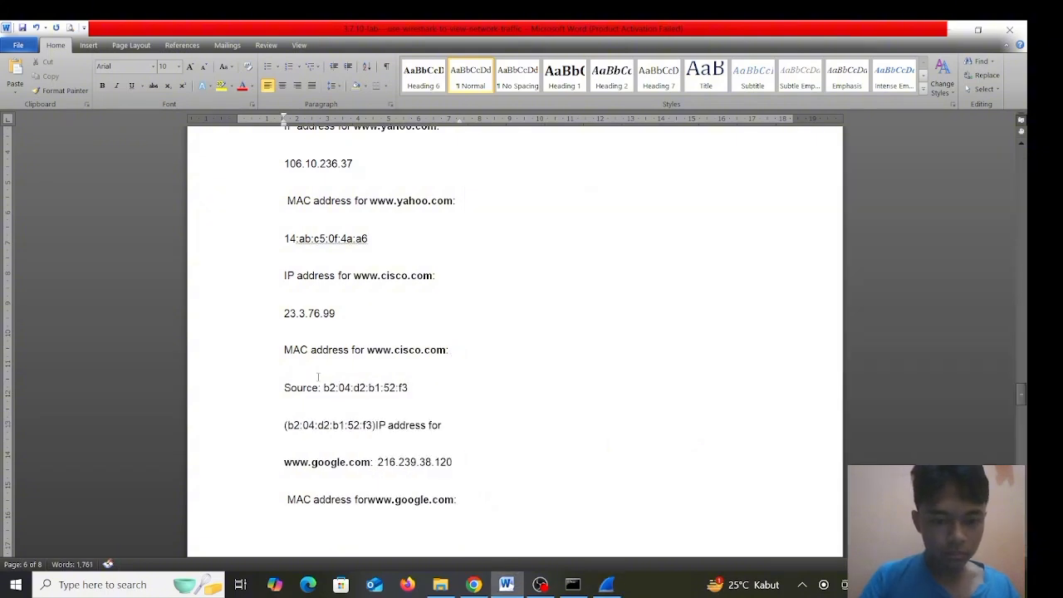
{"action": "left_click_drag", "start_coordinate": [284, 387], "coordinate": [416, 382]}
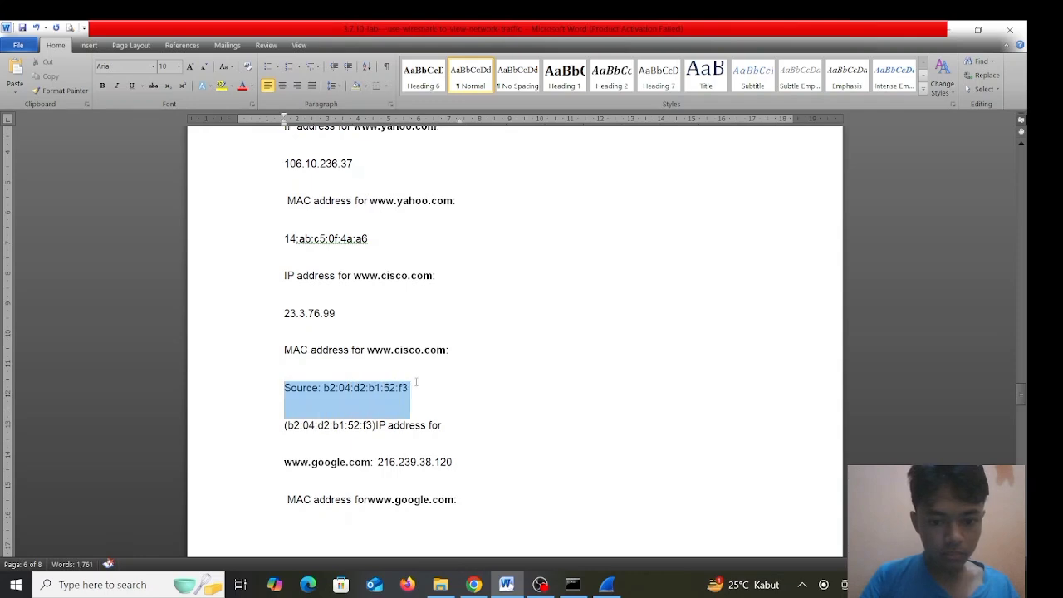
{"action": "key", "text": "BackSpace"}
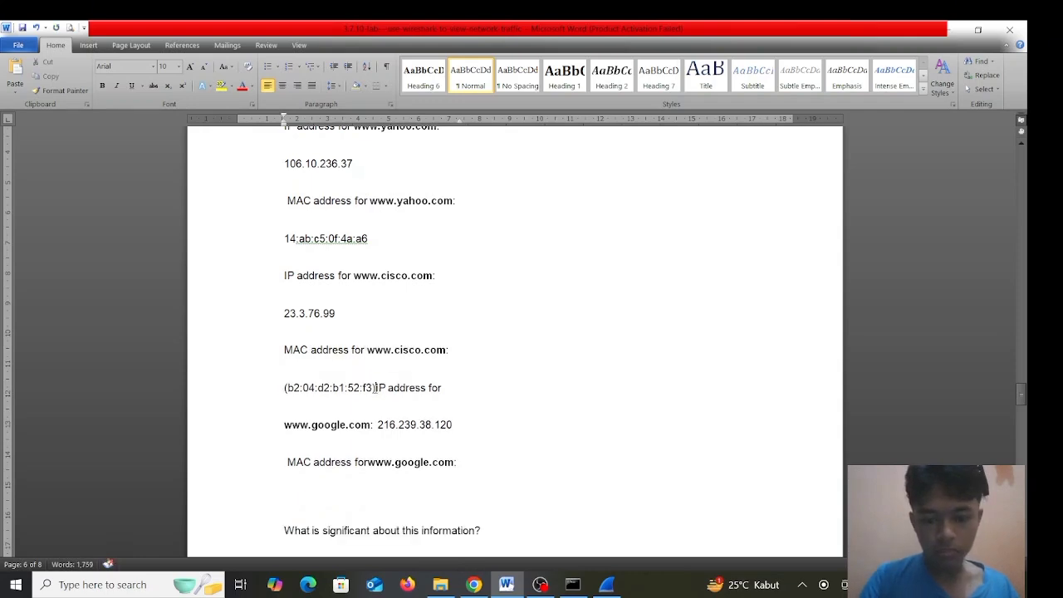
{"action": "key", "text": "BackSpace"}
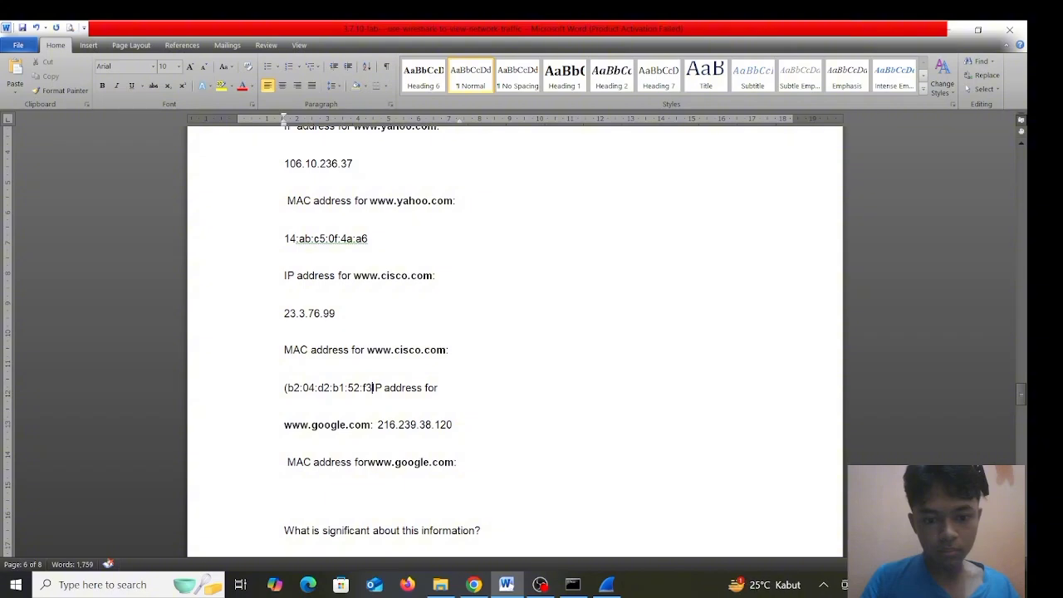
{"action": "key", "text": "Return"}
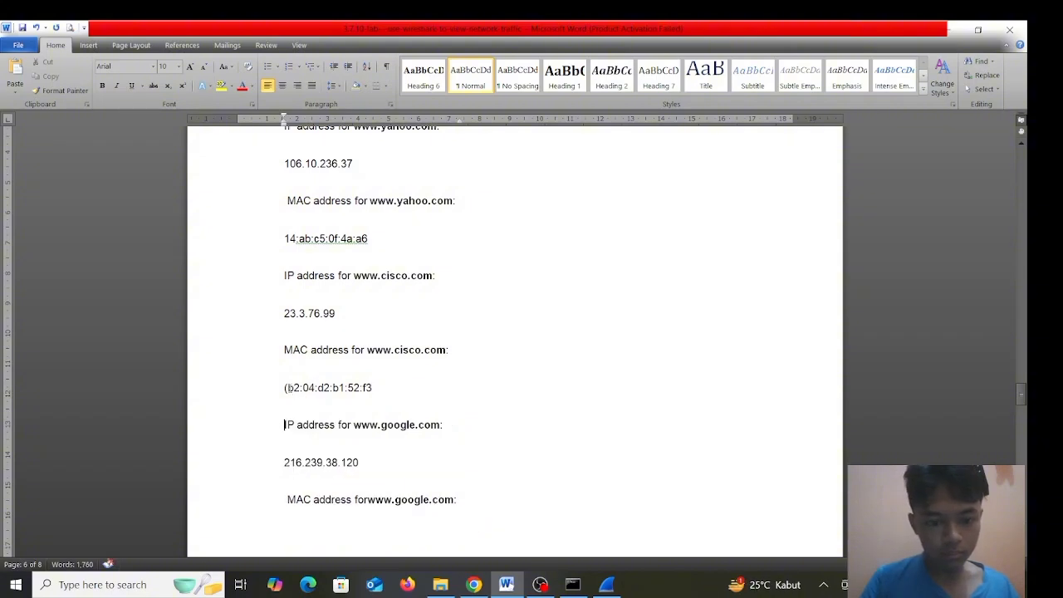
{"action": "key", "text": "BackSpace"}
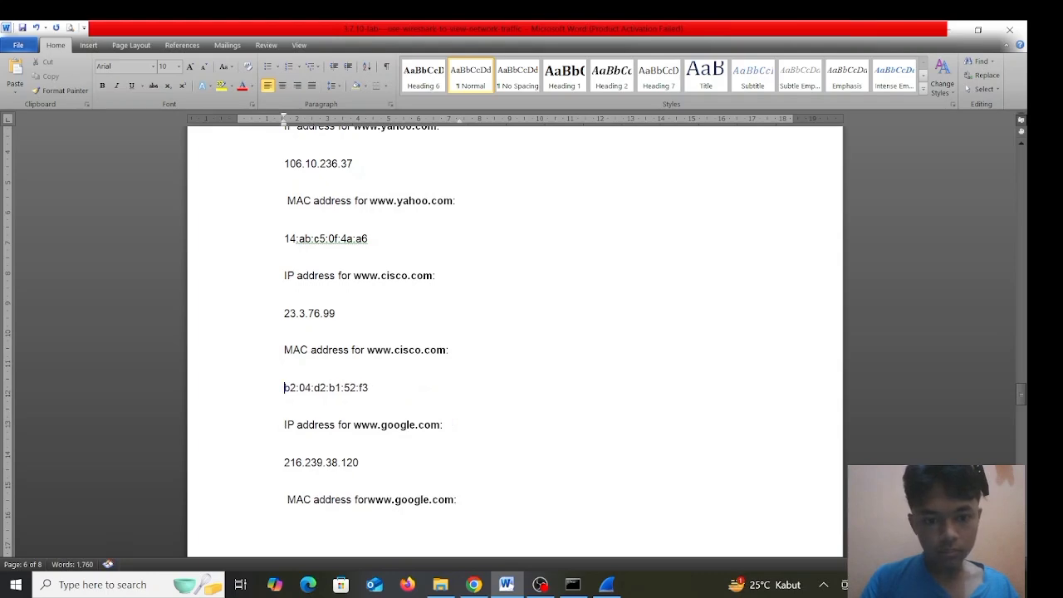
- Switch to Wireshark, copy the Ethernet II Destination entry of the first ping reply from 23.3.76.99 and return to Word
{"action": "scroll", "coordinate": [314, 376], "scroll_direction": "up", "scroll_amount": 2}
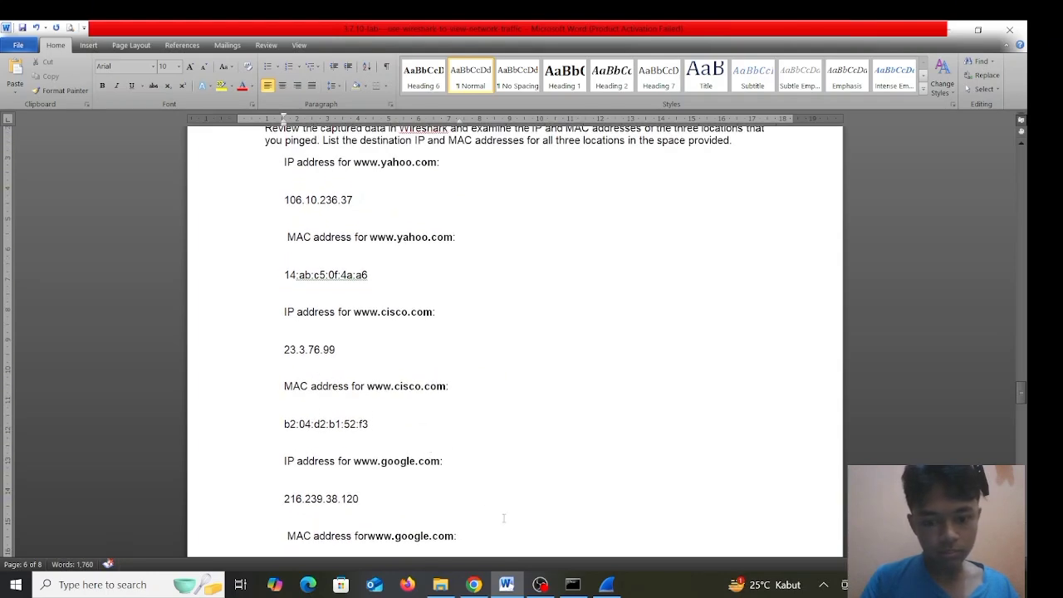
{"action": "left_click", "coordinate": [606, 584]}
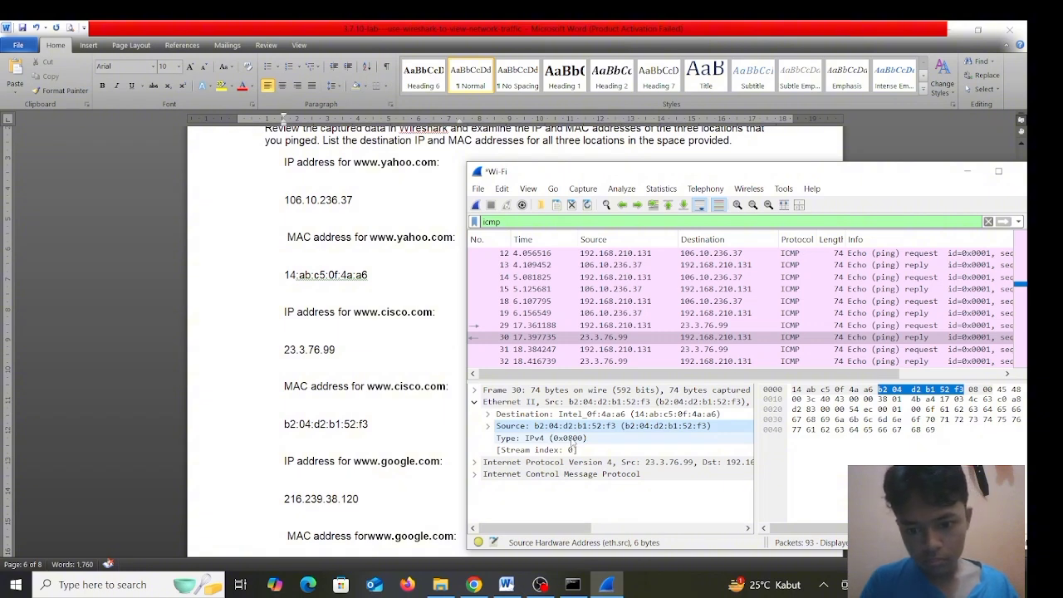
{"action": "double_click", "coordinate": [591, 413]}
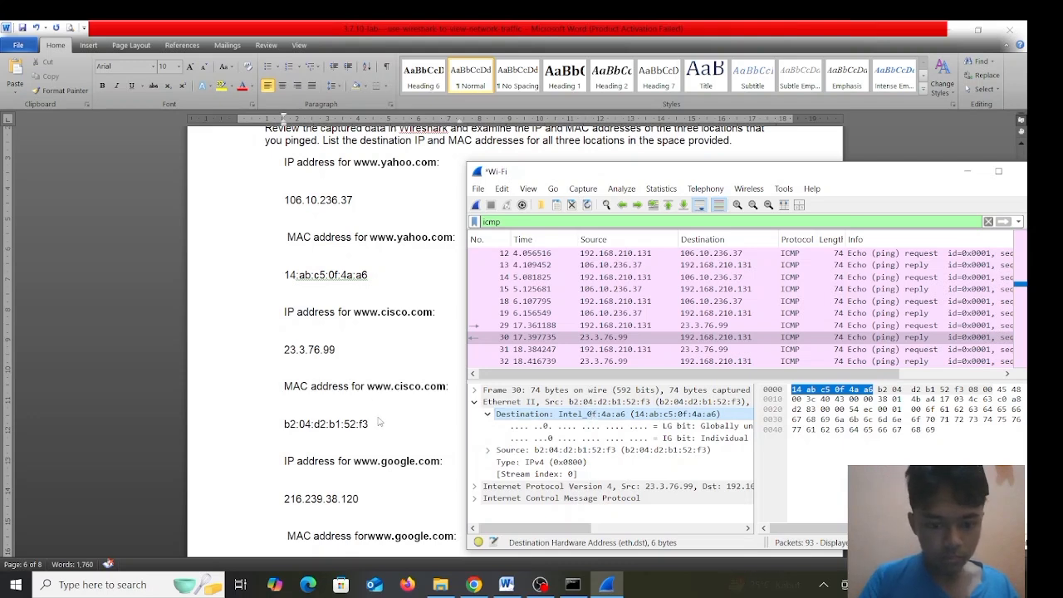
{"action": "left_click", "coordinate": [310, 418]}
{"action": "left_click_drag", "start_coordinate": [284, 421], "coordinate": [411, 428]}
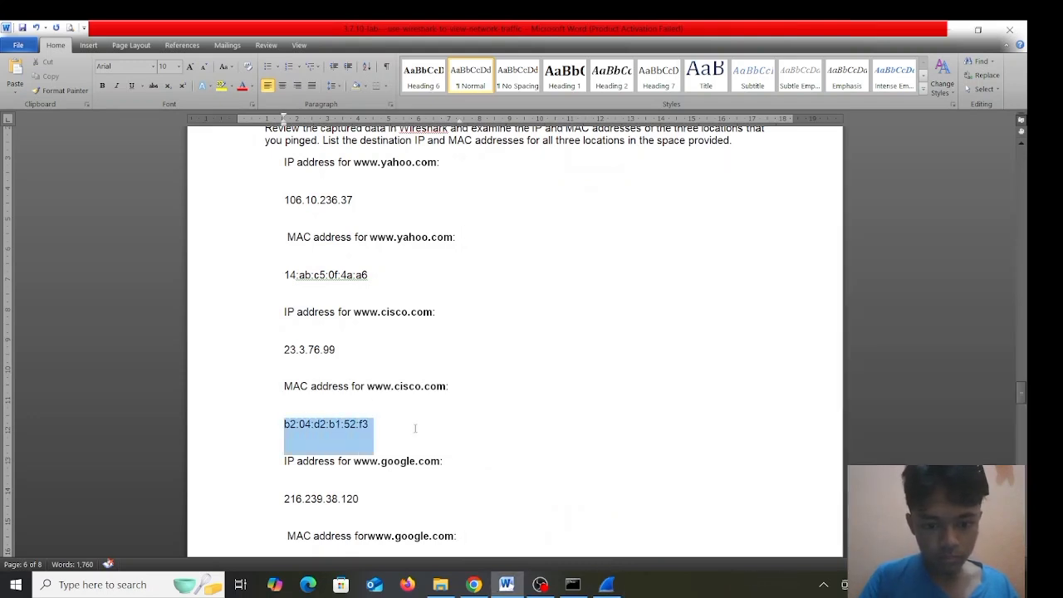
{"action": "type", "text": "Destination: Intel_0f:4a:a6 (14:ab:c5:0f:4a:a6)"}
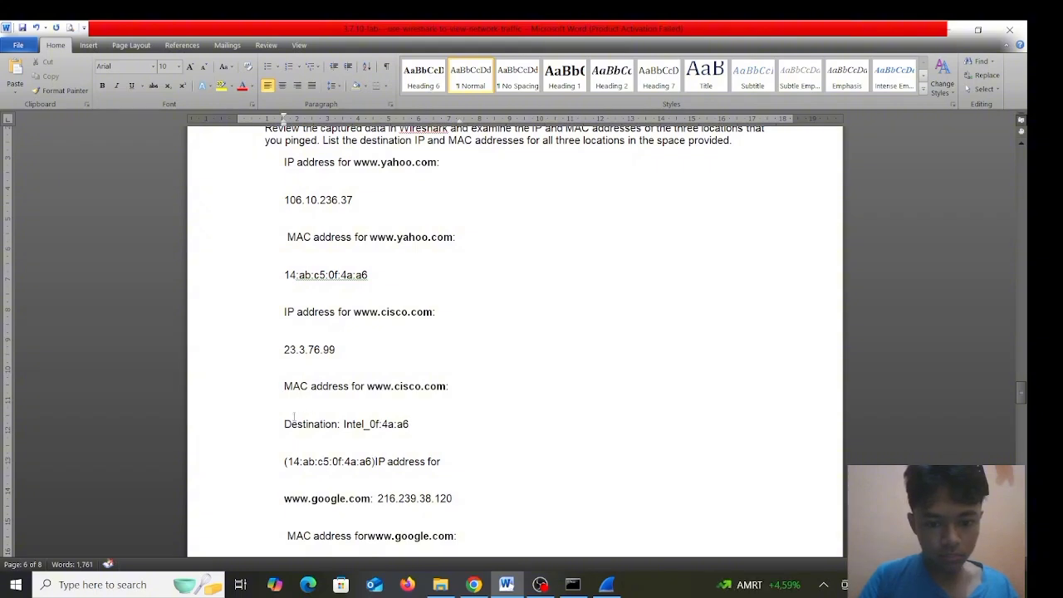
{"action": "left_click_drag", "start_coordinate": [287, 420], "coordinate": [419, 422]}
{"action": "key", "text": "Delete"}
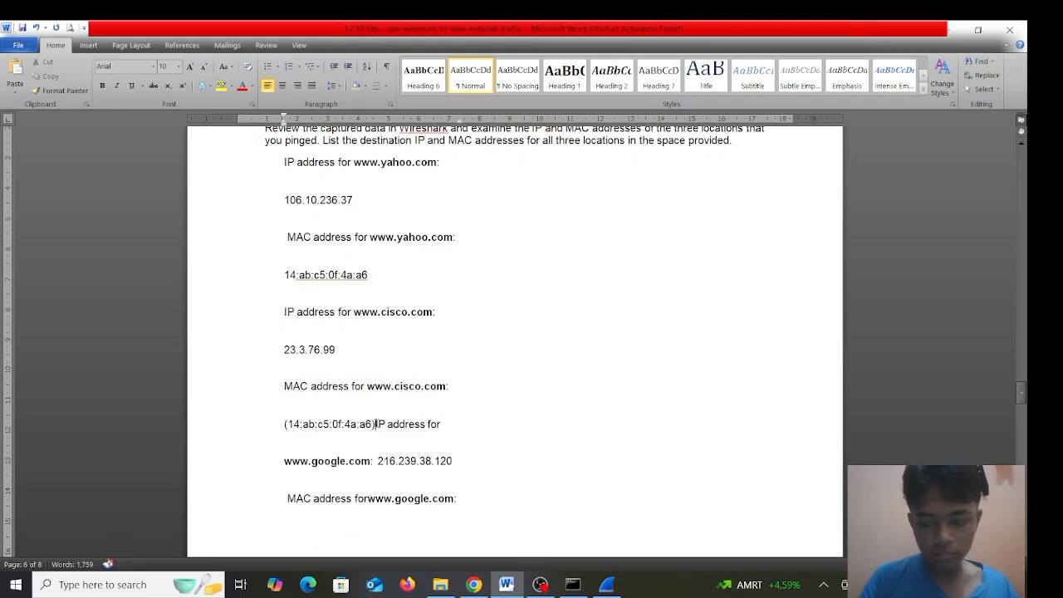
{"action": "key", "text": "Return"}
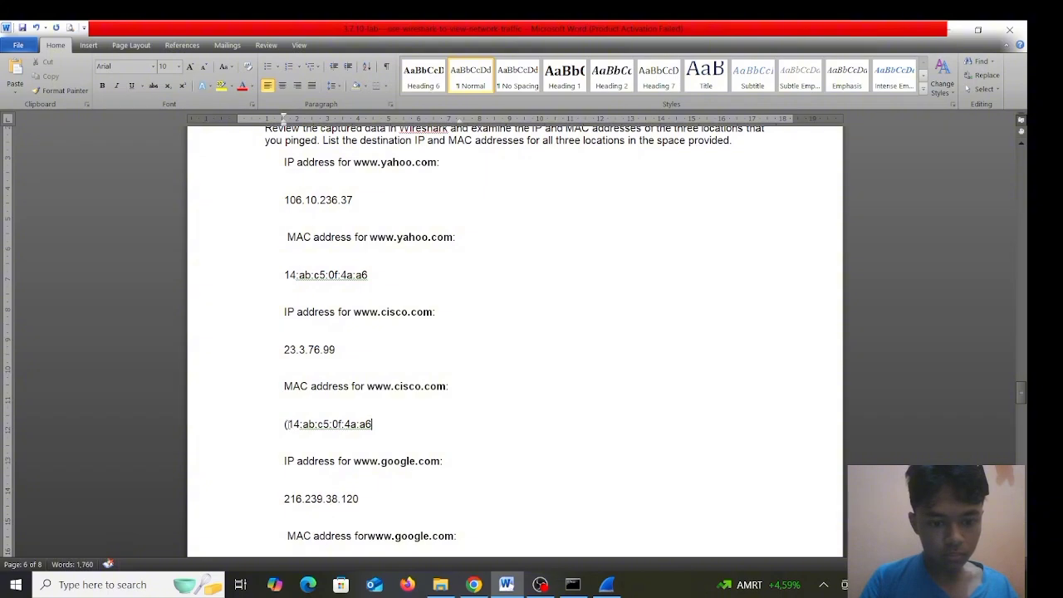
{"action": "left_click", "coordinate": [287, 424]}
{"action": "key", "text": "BackSpace"}
- Switch to Wireshark, copy the Ethernet II Destination entry of the first ping reply from 216.239.38.120 and return to Word
{"action": "scroll", "coordinate": [323, 426], "scroll_direction": "down", "scroll_amount": 4}
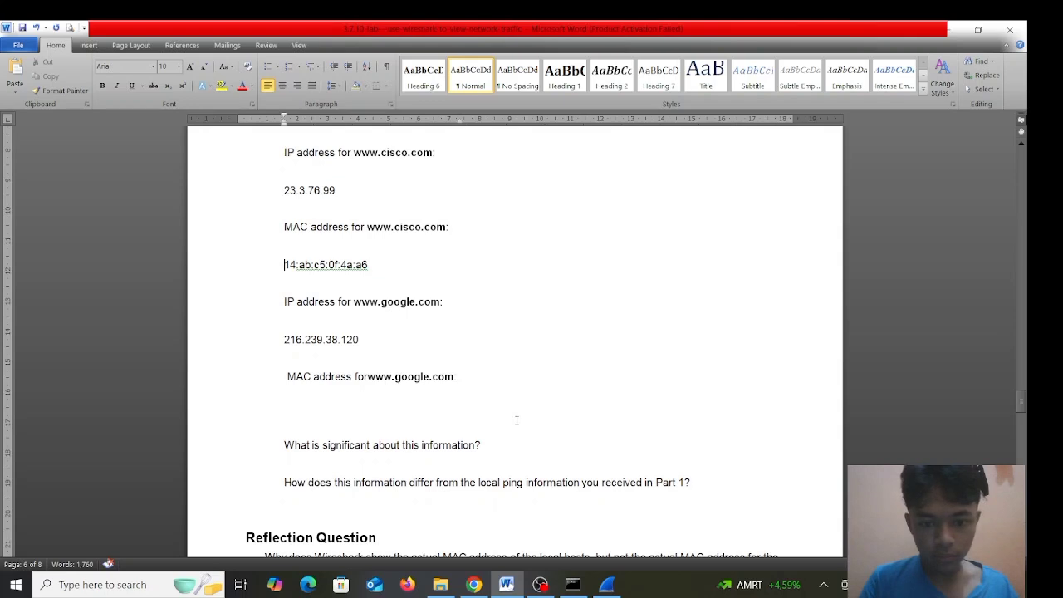
{"action": "left_click", "coordinate": [606, 584]}
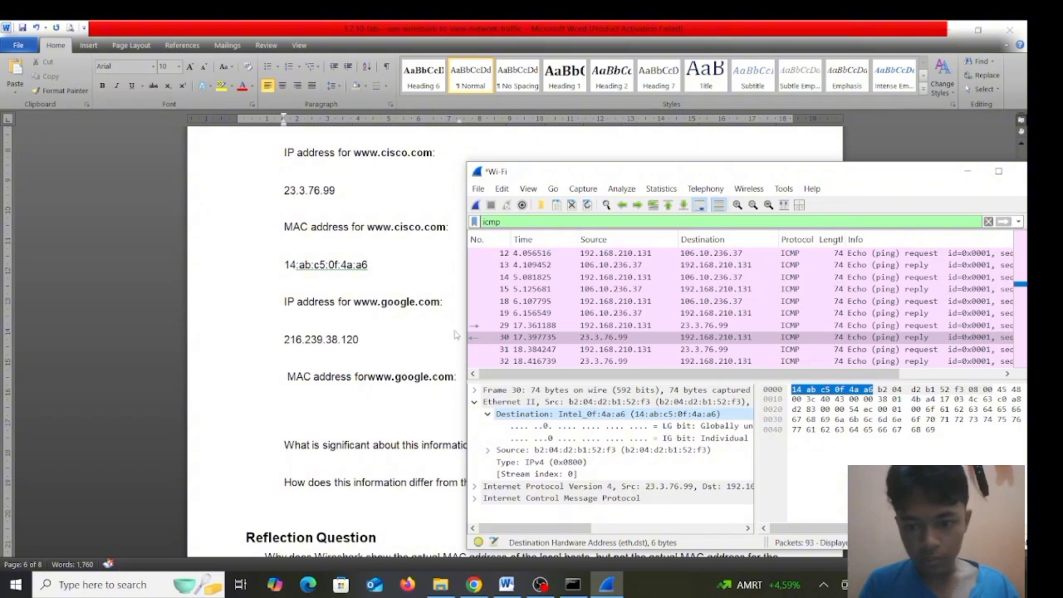
{"action": "scroll", "coordinate": [578, 319], "scroll_direction": "up", "scroll_amount": 1}
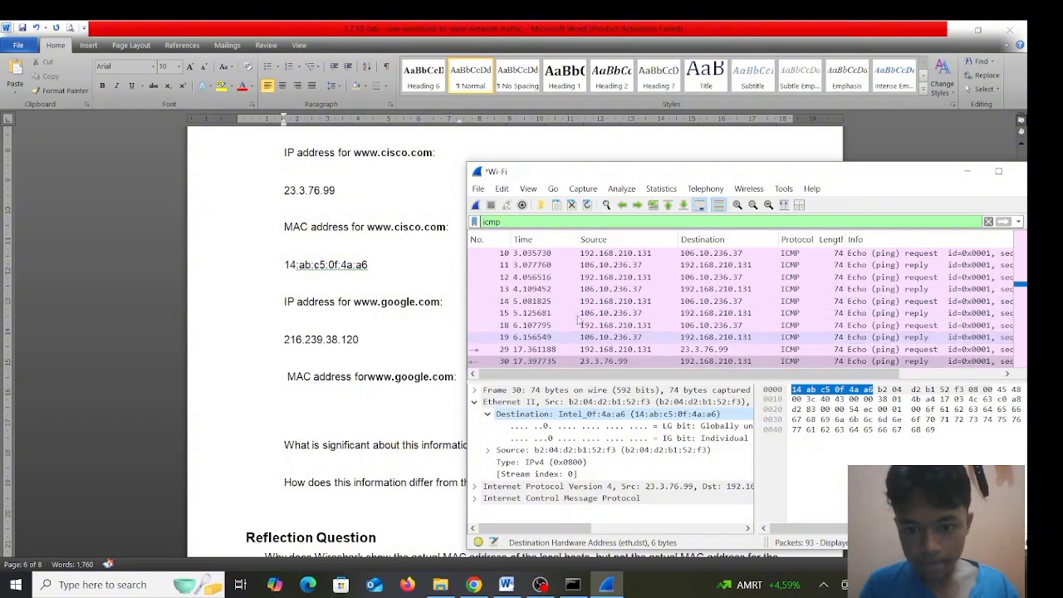
{"action": "scroll", "coordinate": [579, 320], "scroll_direction": "down", "scroll_amount": 3}
{"action": "scroll", "coordinate": [579, 320], "scroll_direction": "down", "scroll_amount": 1}
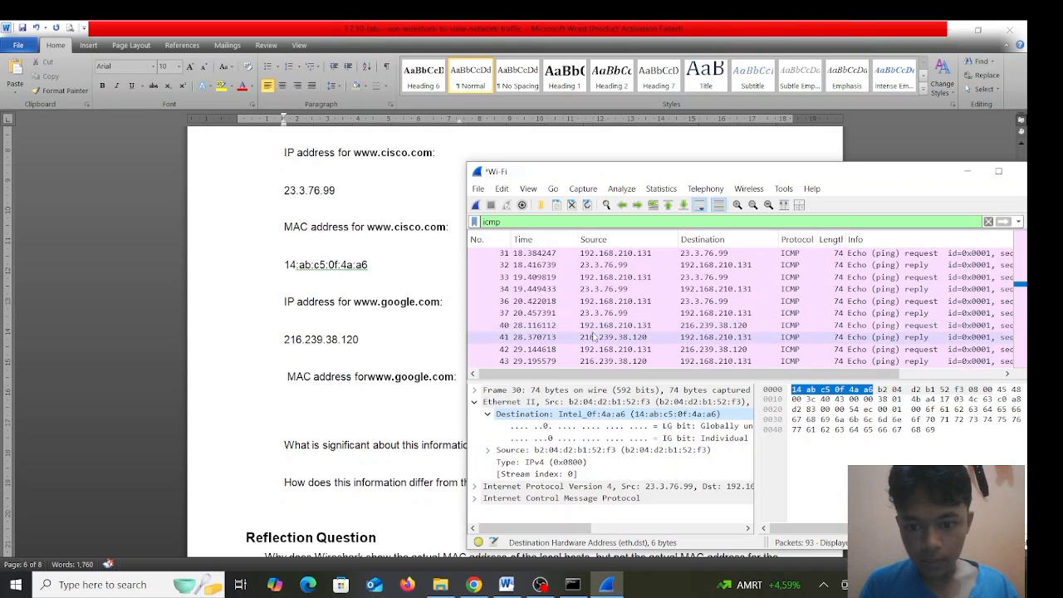
{"action": "left_click", "coordinate": [595, 336]}
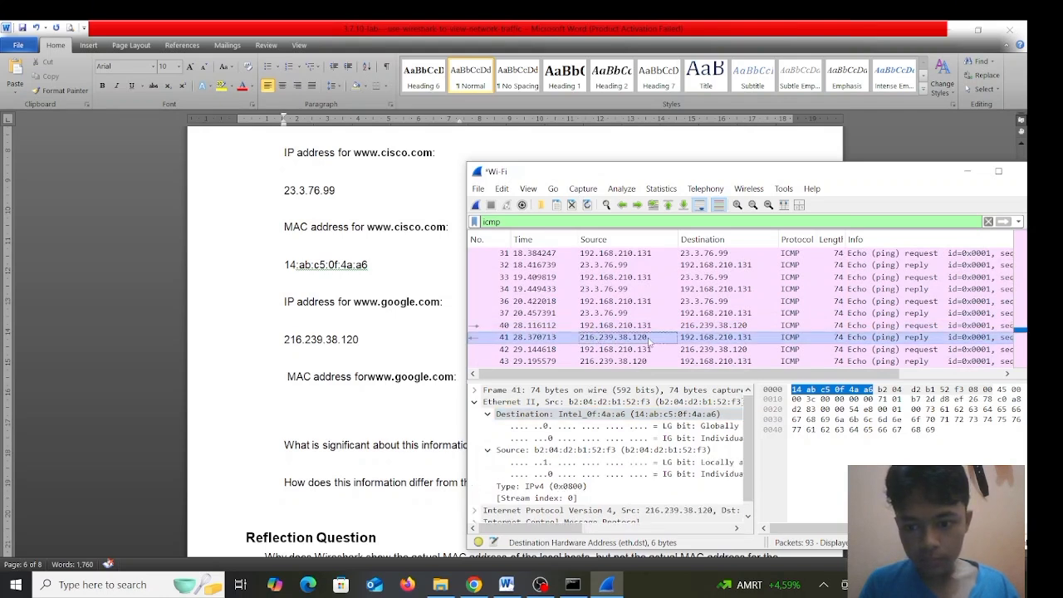
{"action": "left_click", "coordinate": [698, 338]}
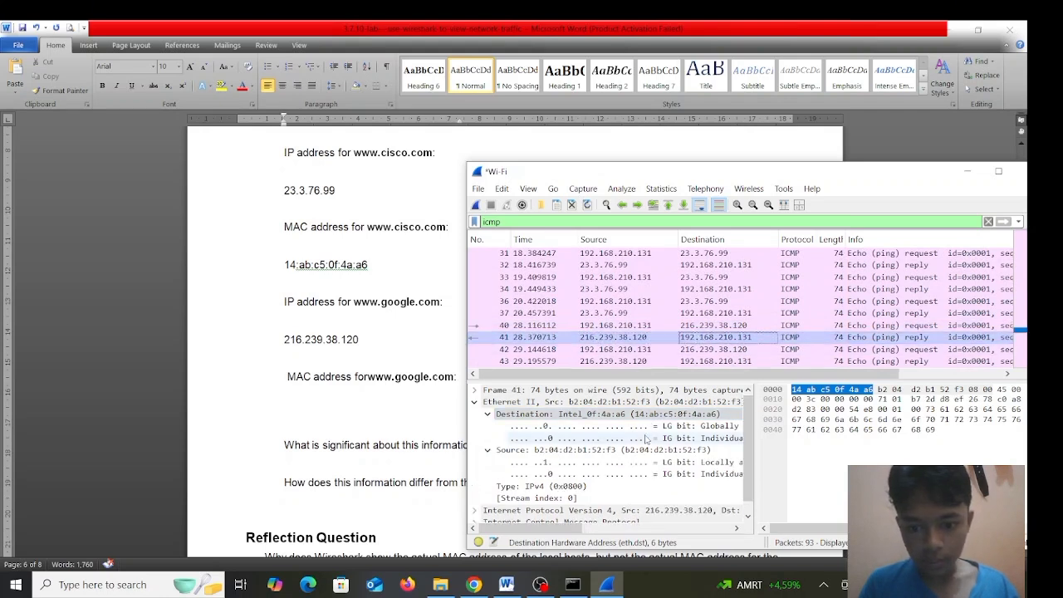
{"action": "left_click", "coordinate": [629, 417]}
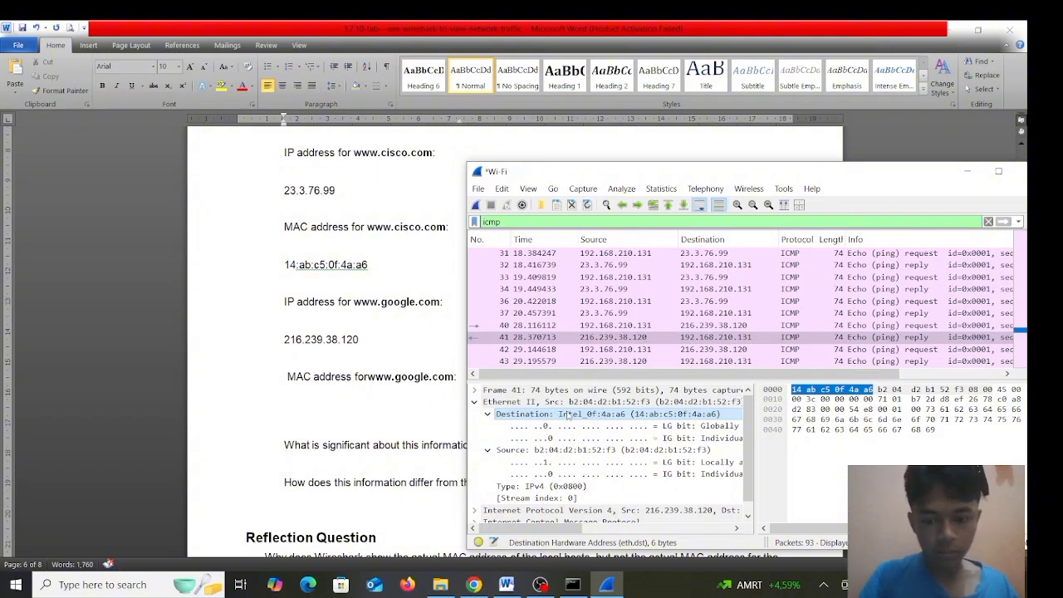
{"action": "left_click", "coordinate": [444, 380]}
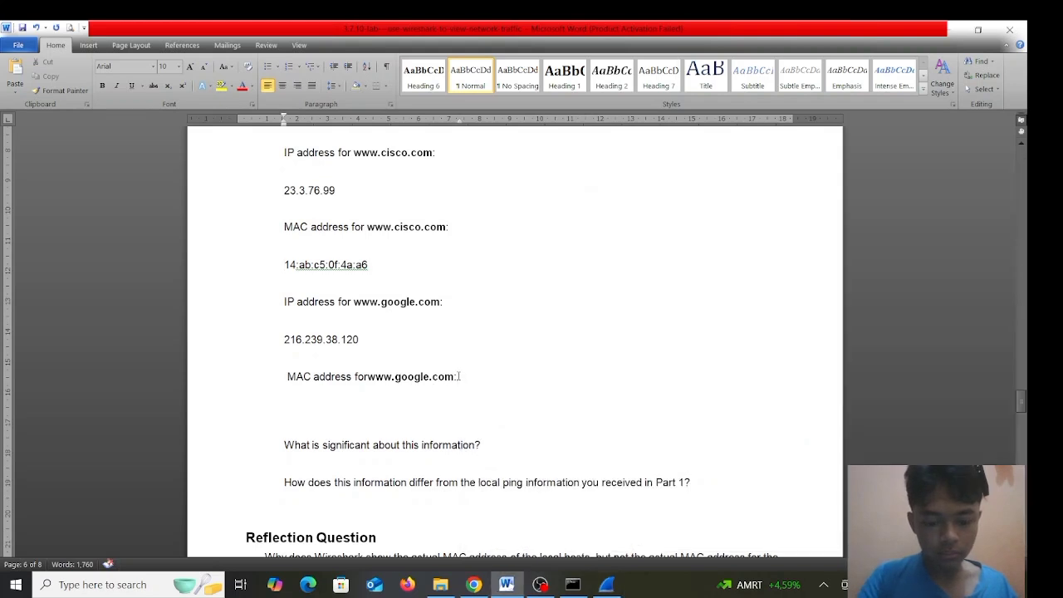
{"action": "type", "text": "Destination: Intel_0f:4a:a6 (14:ab:c5:0f:4a:a6)"}
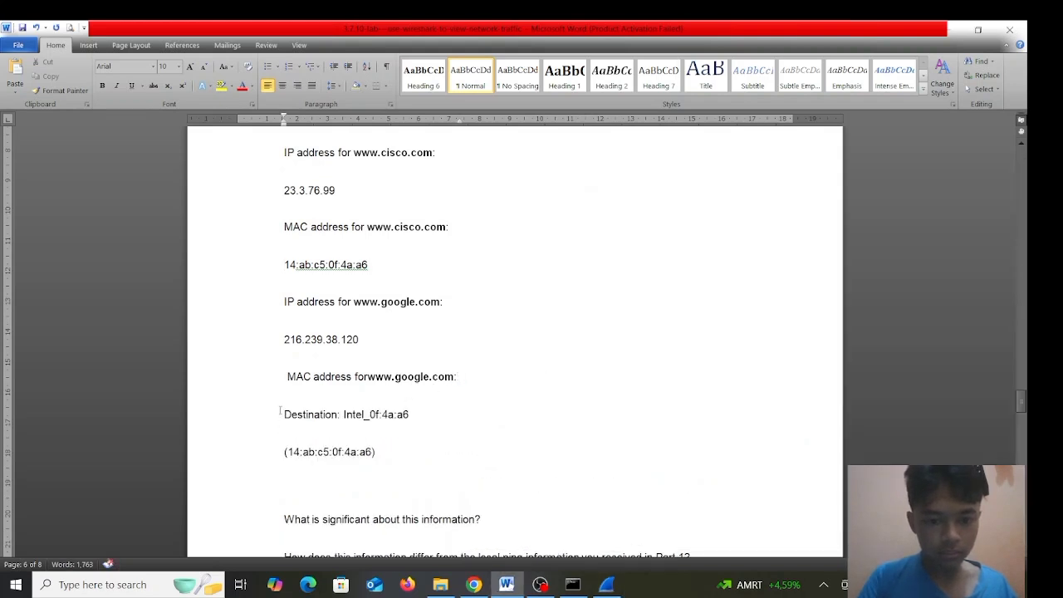
{"action": "left_click_drag", "start_coordinate": [282, 413], "coordinate": [410, 439]}
{"action": "key", "text": "Delete"}
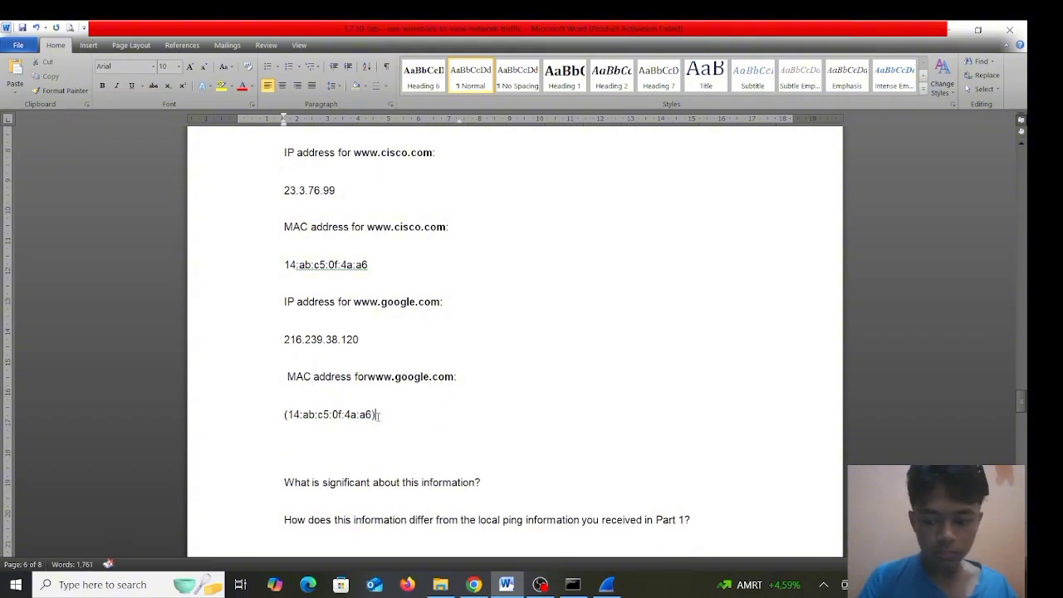
{"action": "key", "text": "BackSpace"}
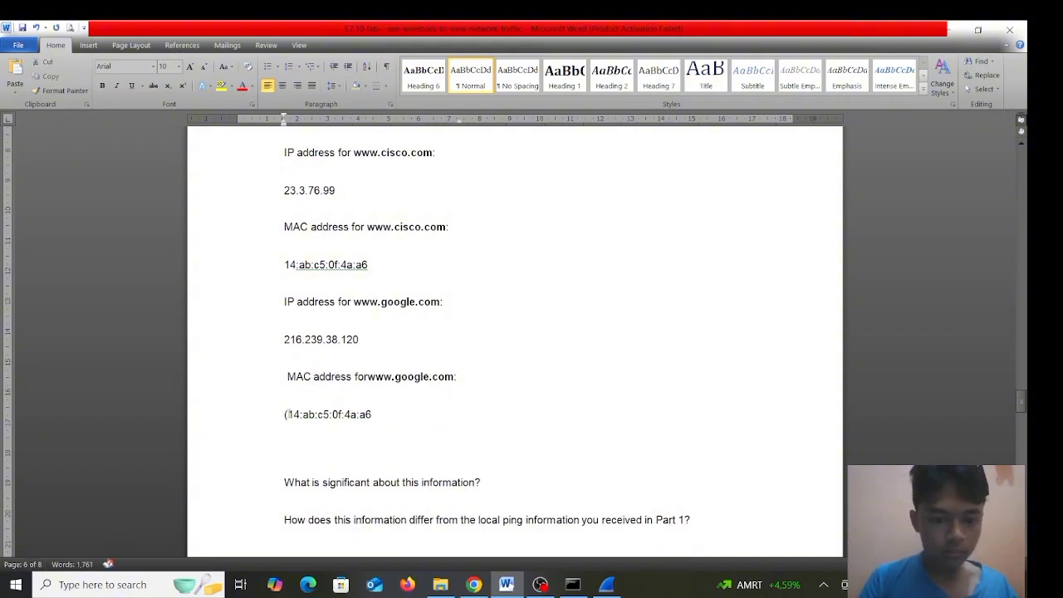
{"action": "key", "text": "BackSpace"}
- Begin the answer on a new line under "What is significant about this information?" with "Ketiga mac address"
{"action": "scroll", "coordinate": [382, 410], "scroll_direction": "down", "scroll_amount": 3}
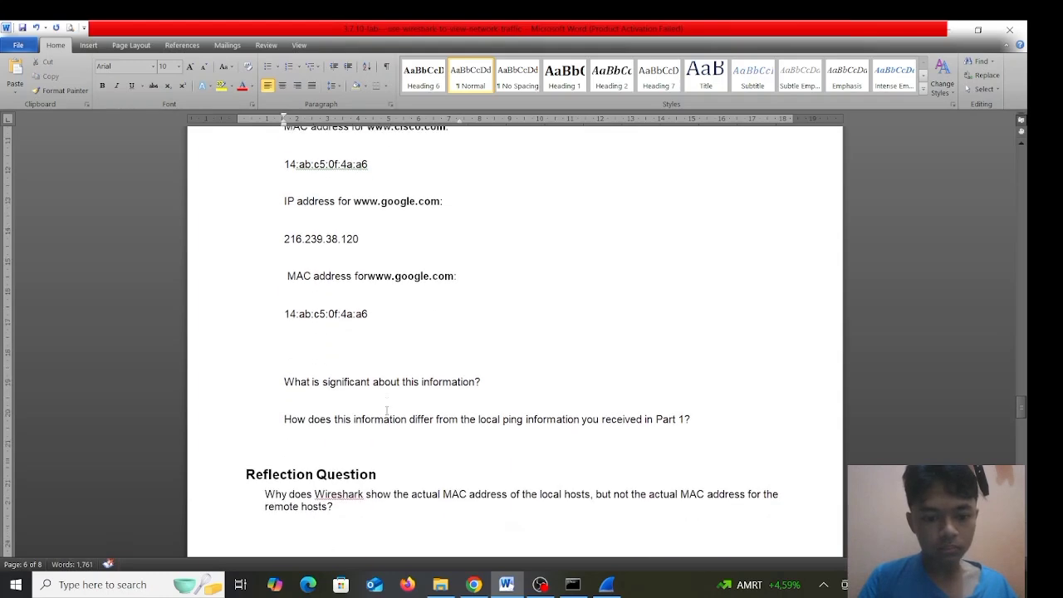
{"action": "scroll", "coordinate": [384, 410], "scroll_direction": "up", "scroll_amount": 3}
{"action": "scroll", "coordinate": [386, 411], "scroll_direction": "down", "scroll_amount": 3}
{"action": "scroll", "coordinate": [386, 411], "scroll_direction": "down", "scroll_amount": 1}
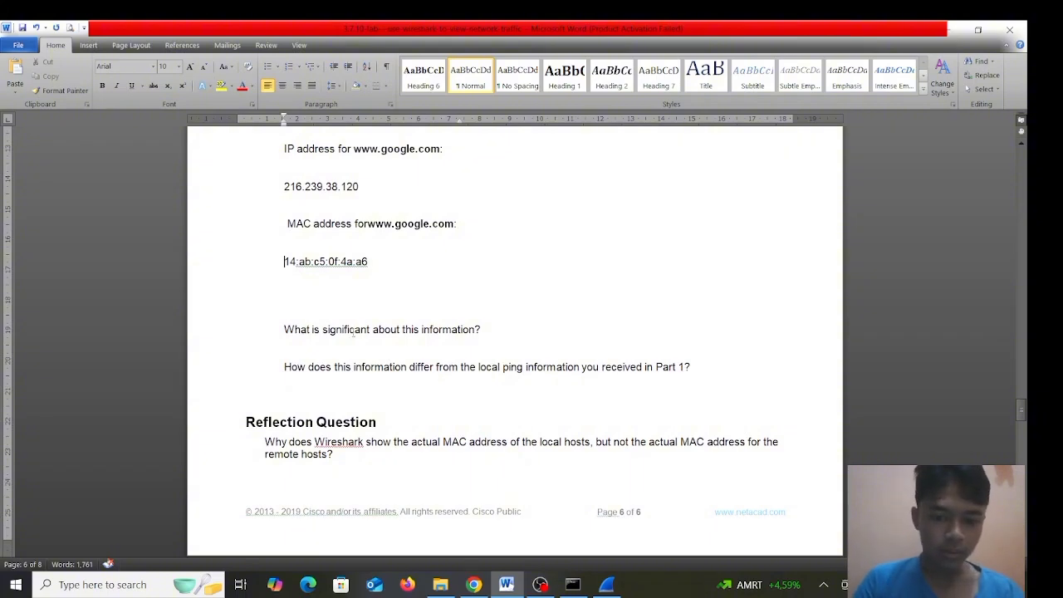
{"action": "left_click", "coordinate": [482, 328]}
{"action": "key", "text": "Return"}
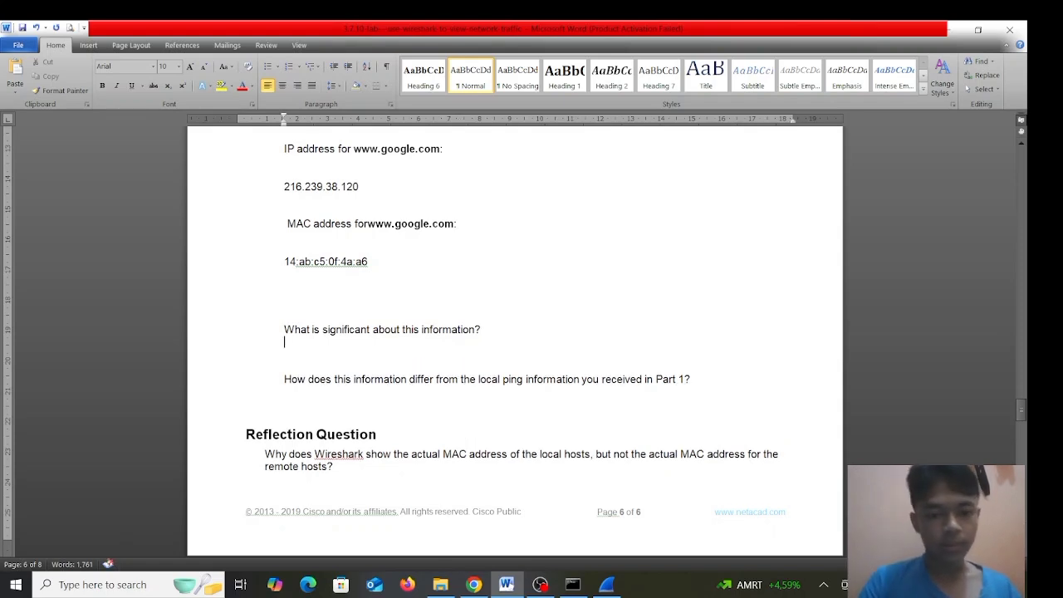
{"action": "scroll", "coordinate": [484, 263], "scroll_direction": "up", "scroll_amount": 2}
{"action": "scroll", "coordinate": [484, 263], "scroll_direction": "up", "scroll_amount": 2}
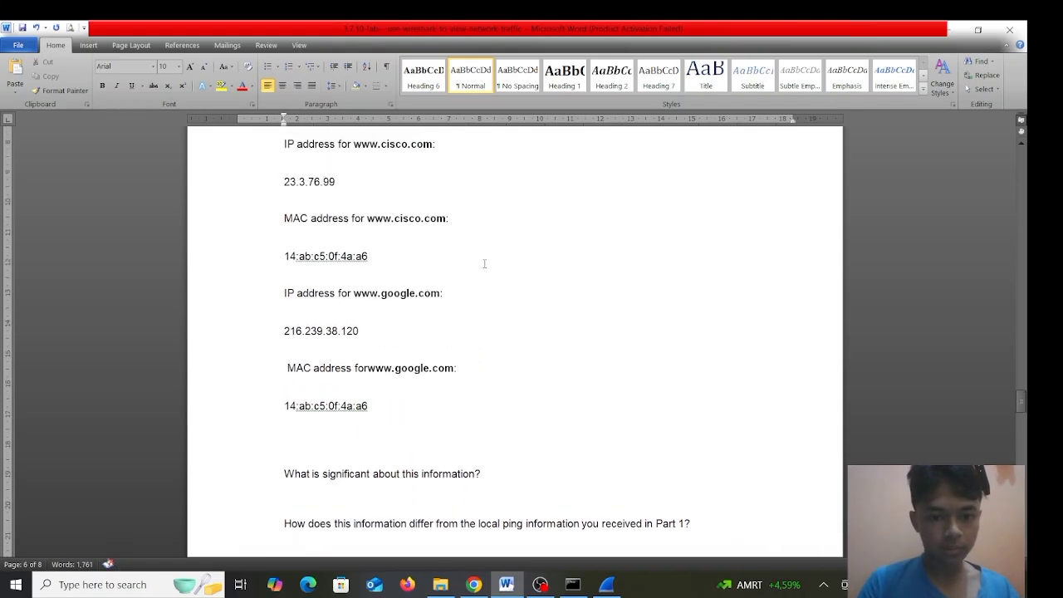
{"action": "scroll", "coordinate": [484, 263], "scroll_direction": "down", "scroll_amount": 2}
{"action": "type", "text": "ketifa"}
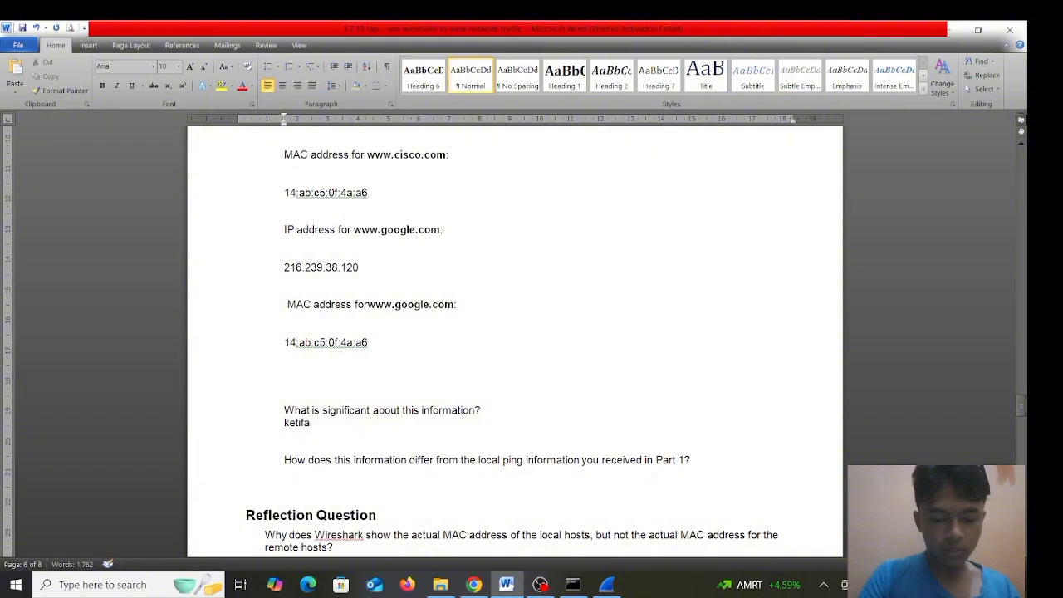
{"action": "key", "text": "BackSpace"}
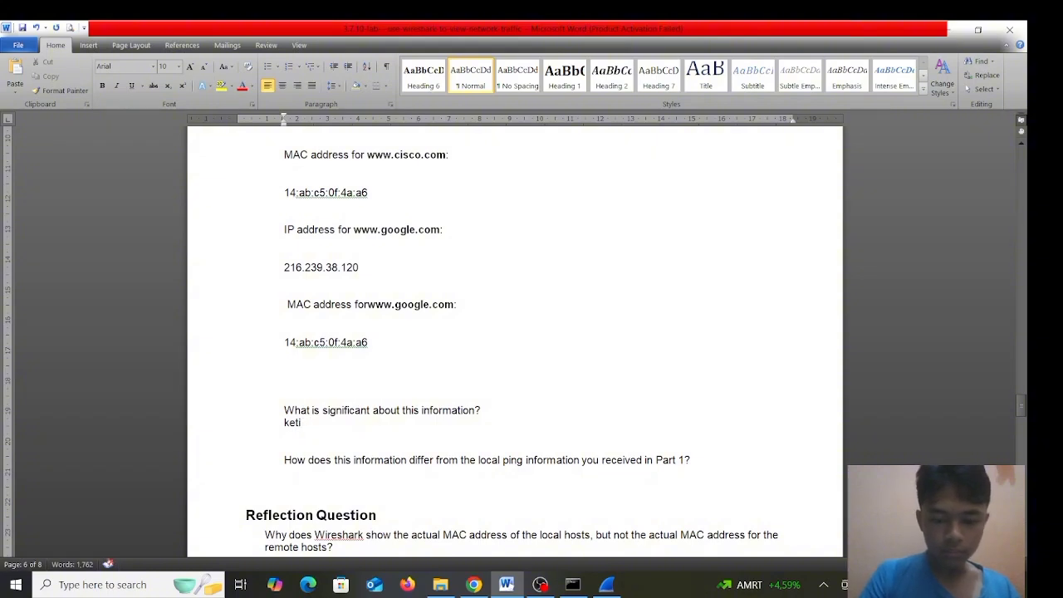
{"action": "key", "text": "BackSpace"}
{"action": "type", "text": "ga mac addres"}
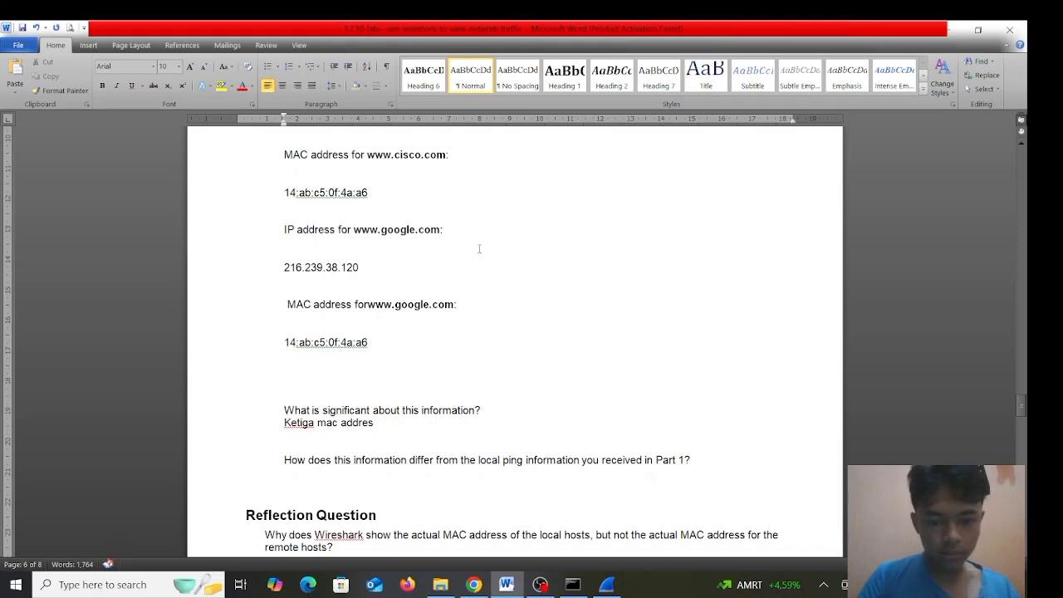
{"action": "type", "text": "s"}
{"action": "type", "text": " da"}
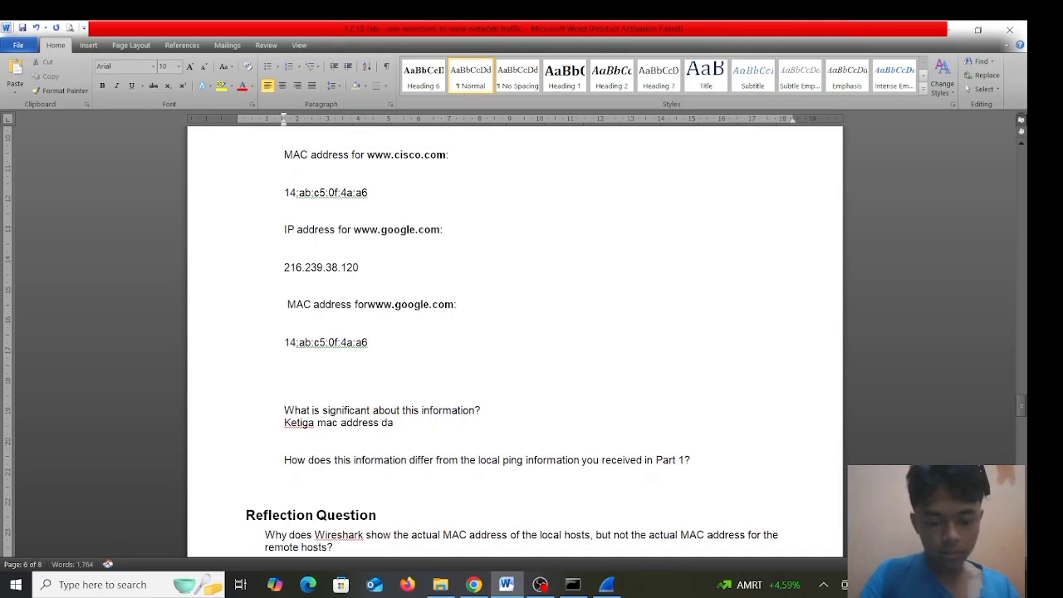
{"action": "type", "text": "ri"}
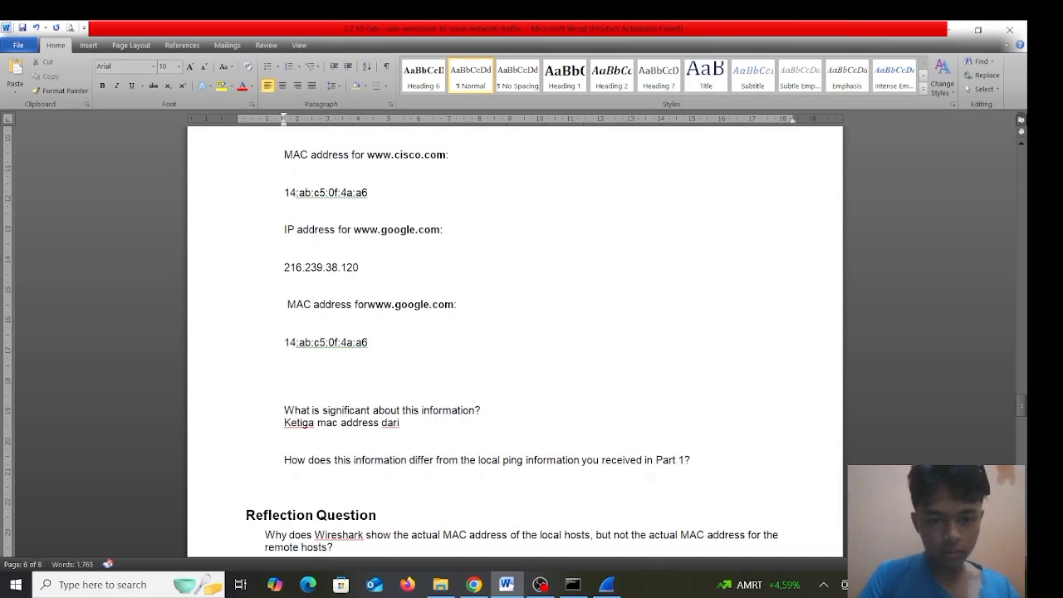
{"action": "key", "text": "BackSpace"}
{"action": "key", "text": "BackSpace"}
{"action": "key", "text": "BackSpace"}
{"action": "key", "text": "BackSpace"}
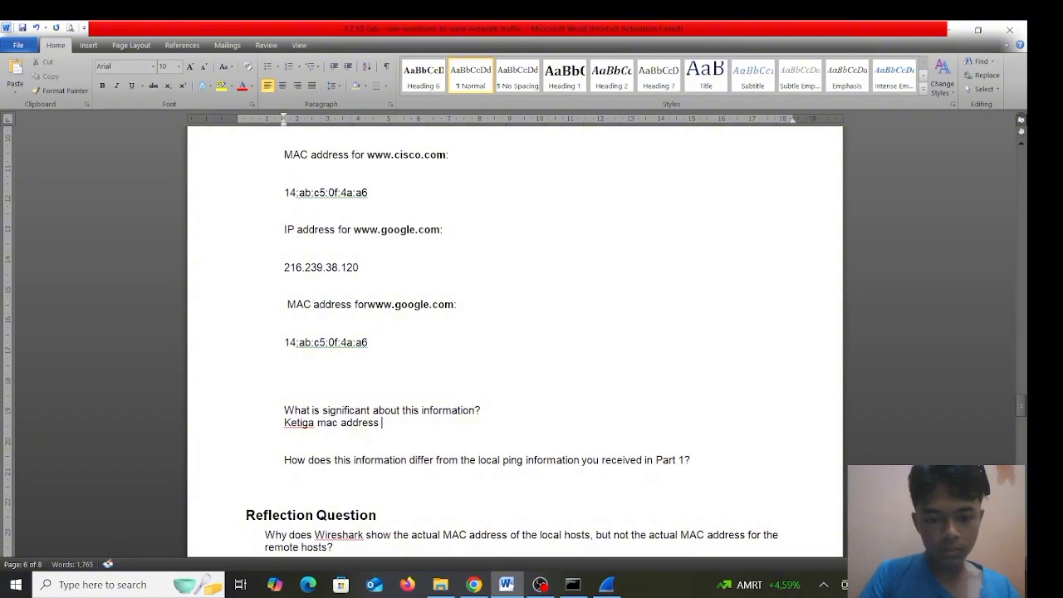
- Continue the significance answer with "diatas itu sama,Cuman yang berbeda hanya dibagian ip address nya saja"
{"action": "type", "text": "diatas"}
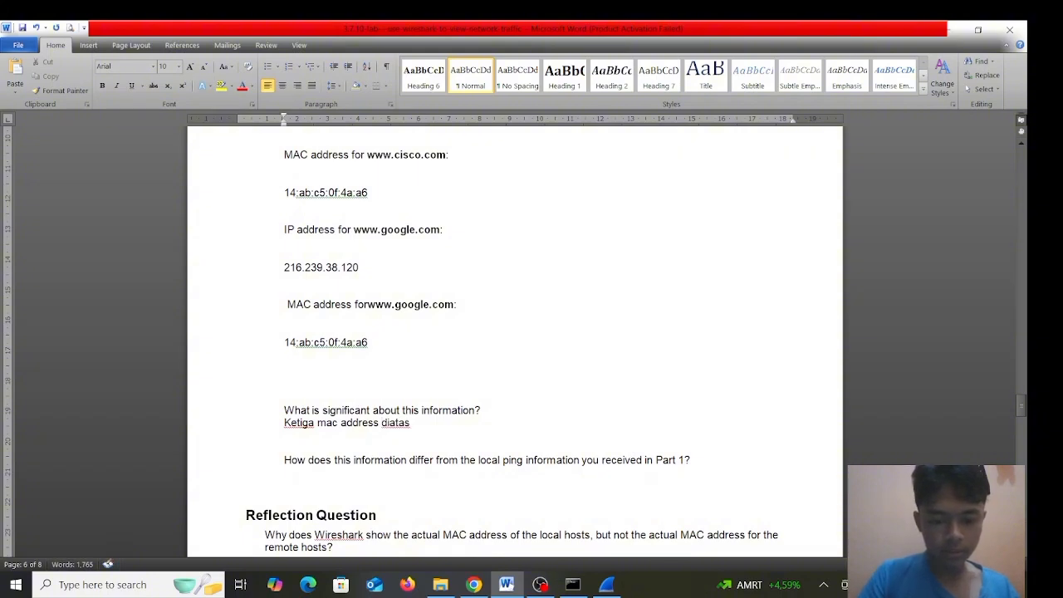
{"action": "type", "text": " itu sam"}
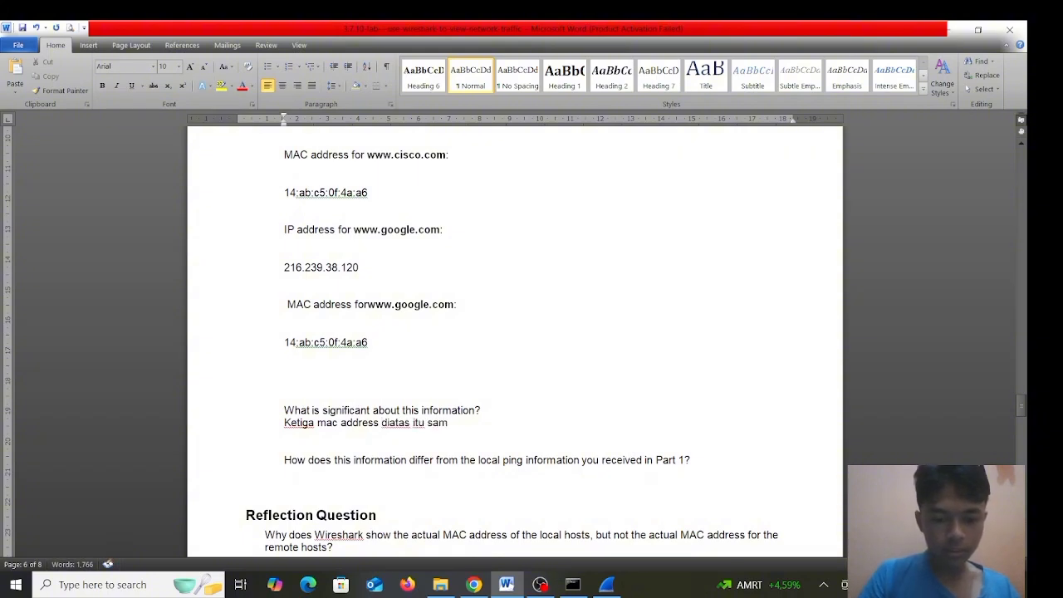
{"action": "type", "text": "a,"}
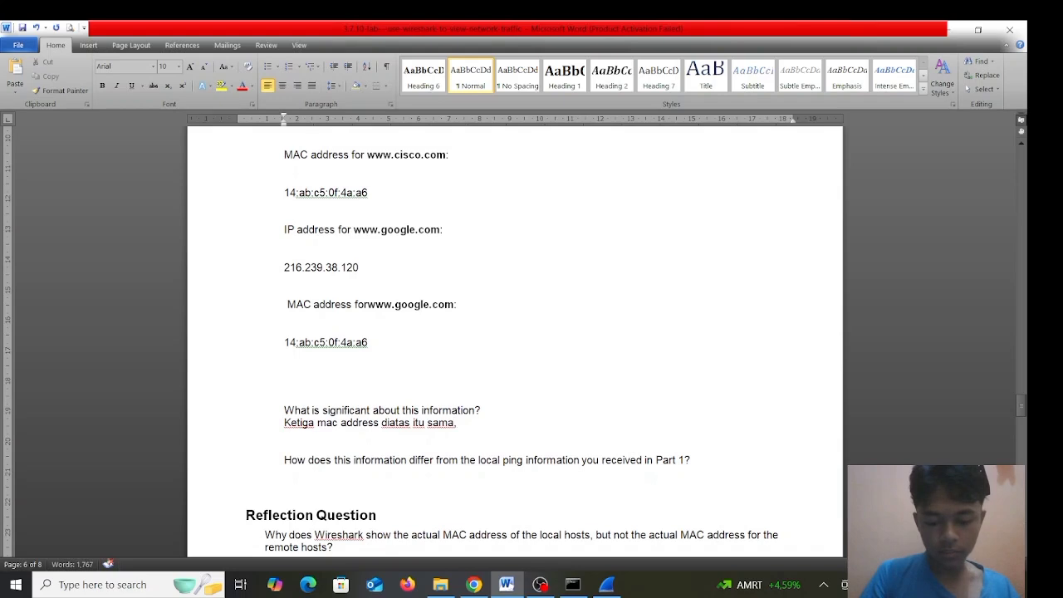
{"action": "type", "text": "Cuma"}
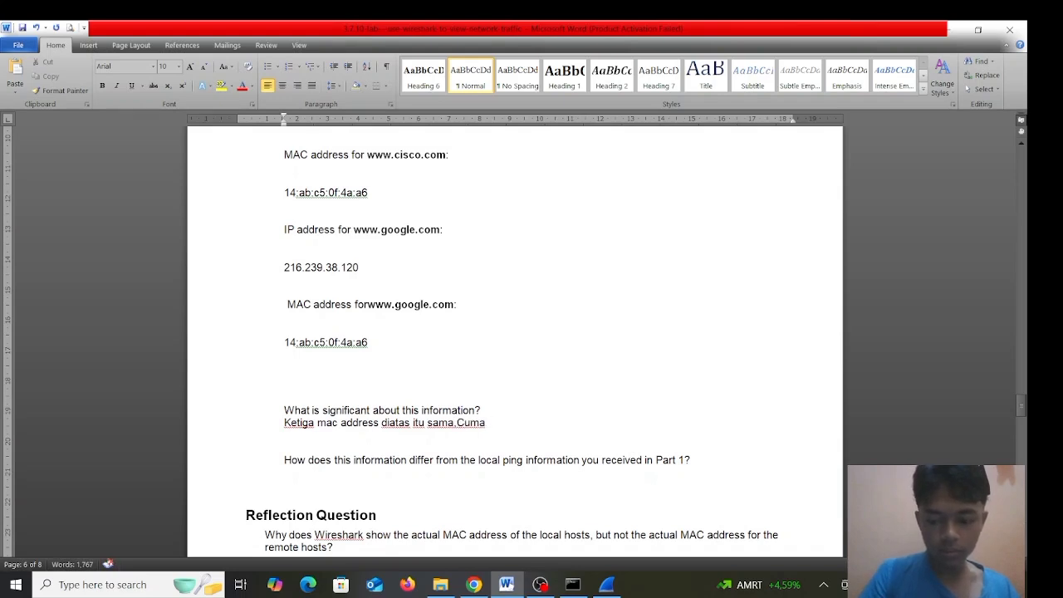
{"action": "type", "text": "n yang"}
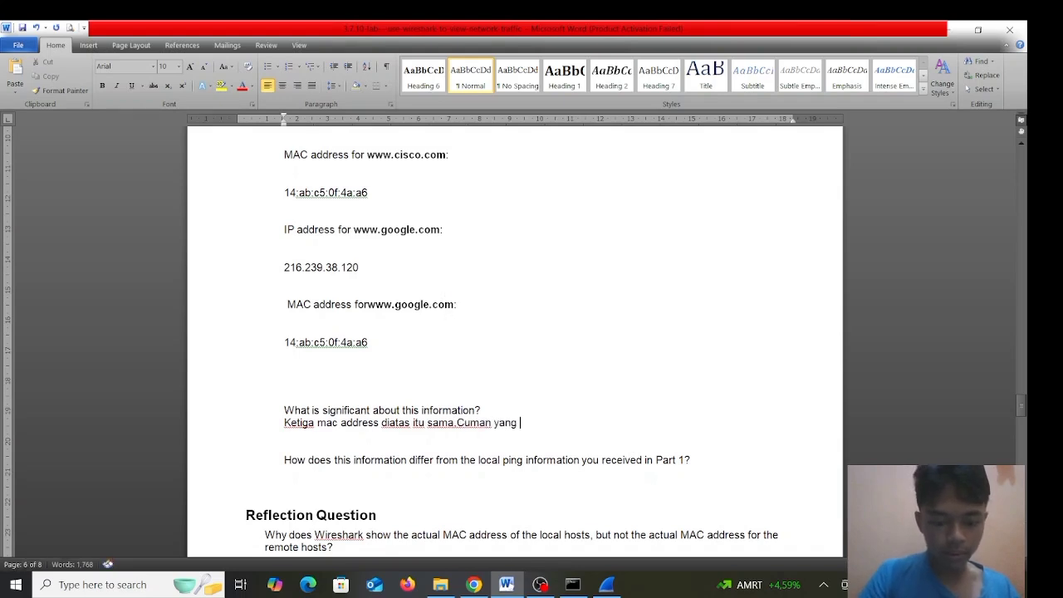
{"action": "type", "text": " berbeda ha"}
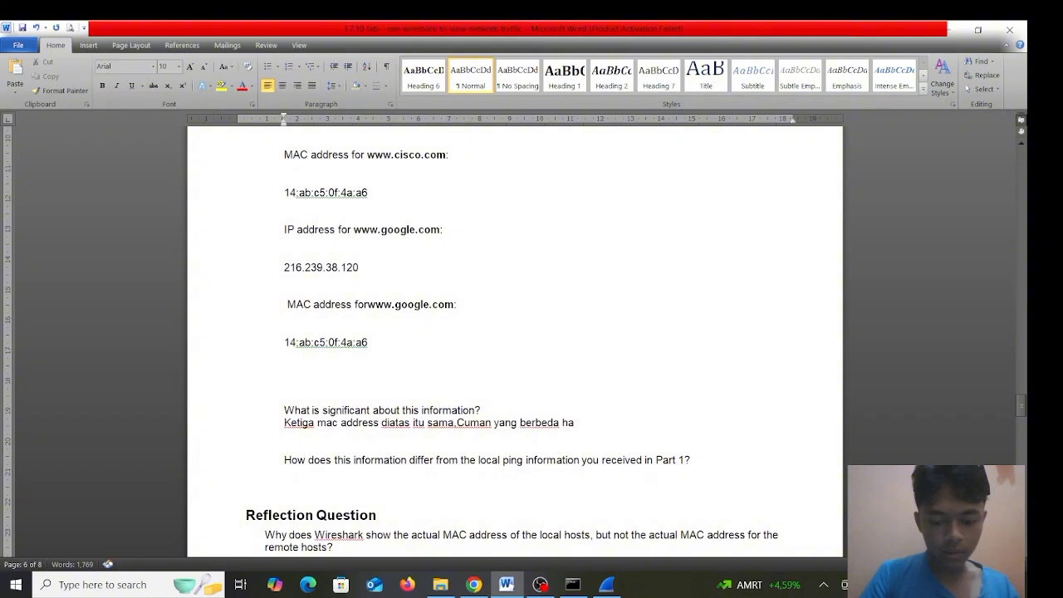
{"action": "type", "text": "nya dibagian"}
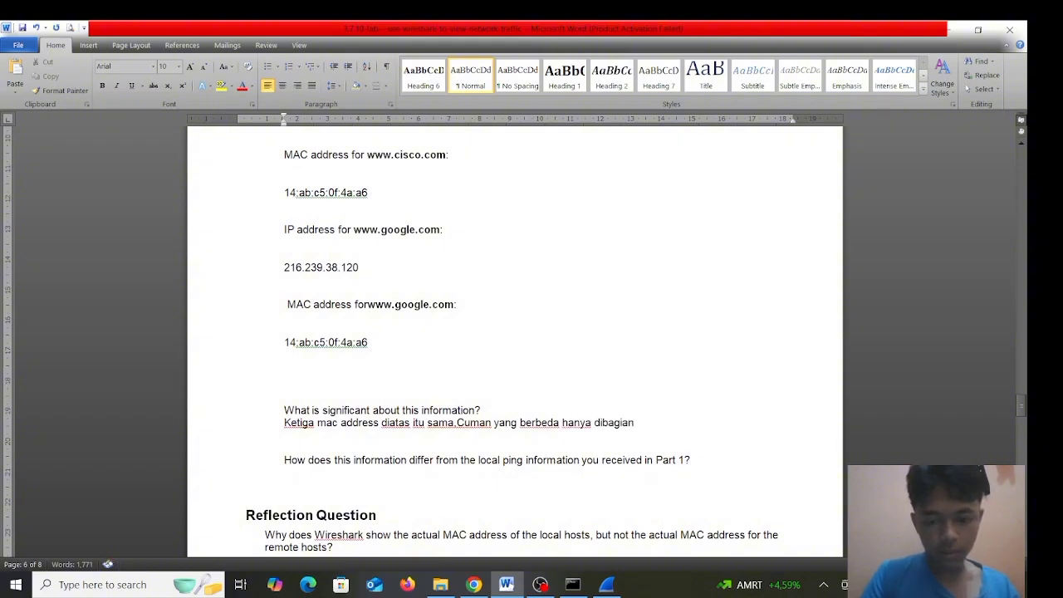
{"action": "type", "text": " ip ad"}
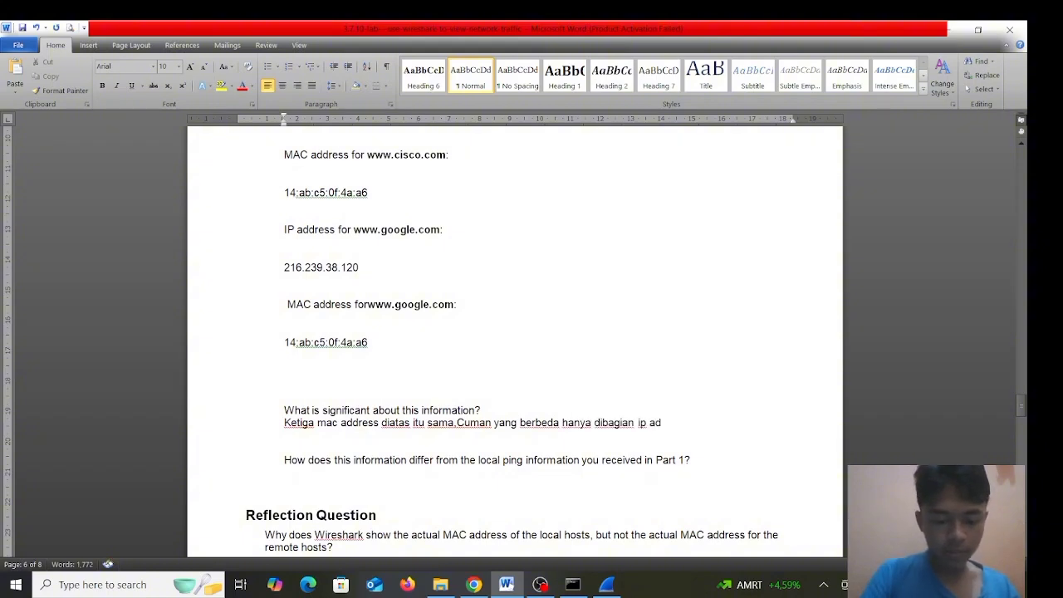
{"action": "type", "text": "dress"}
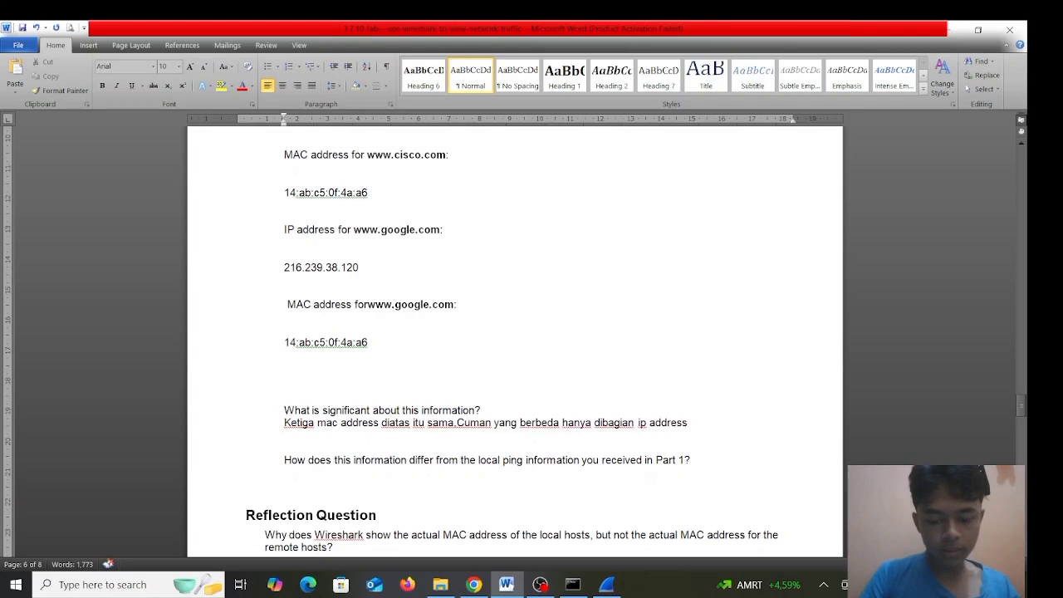
{"action": "type", "text": " nya saja"}
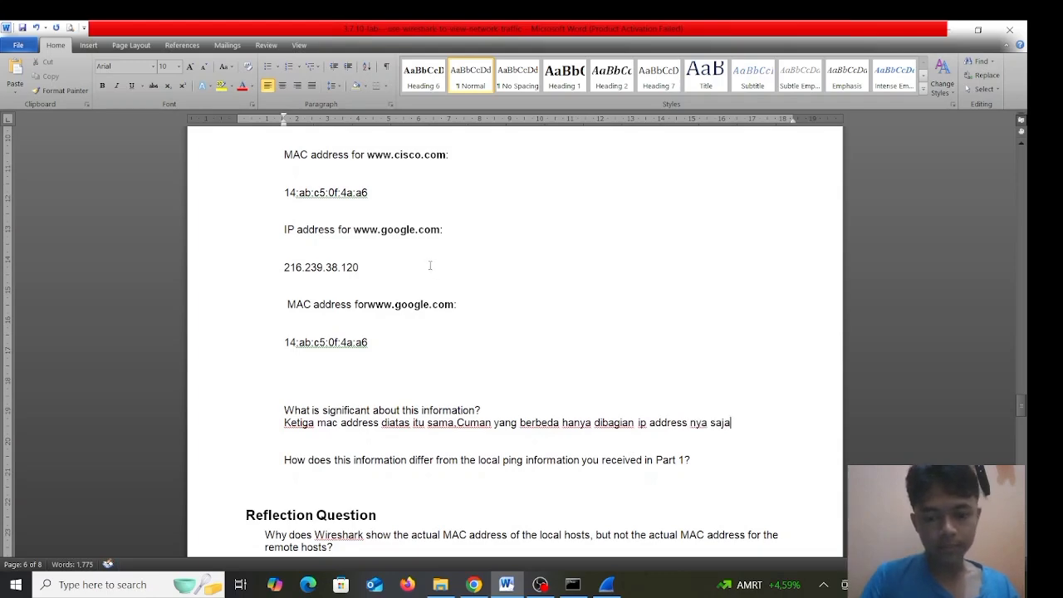
- Begin the answer on a new line under the question about the difference from Part 1's local ping information with "Saat ping"
{"action": "scroll", "coordinate": [403, 376], "scroll_direction": "down", "scroll_amount": 1}
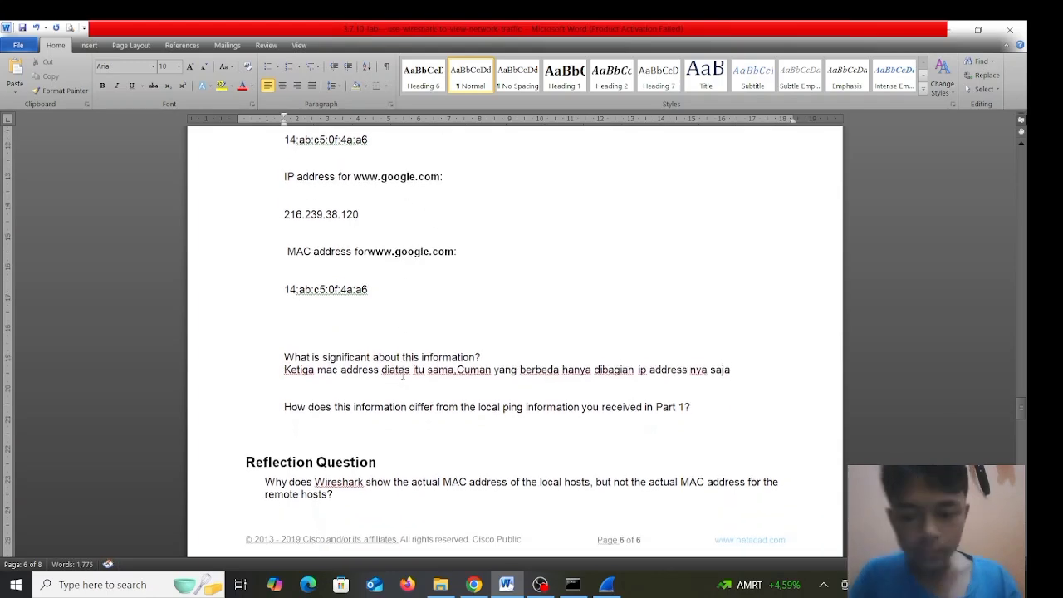
{"action": "scroll", "coordinate": [403, 375], "scroll_direction": "down", "scroll_amount": 1}
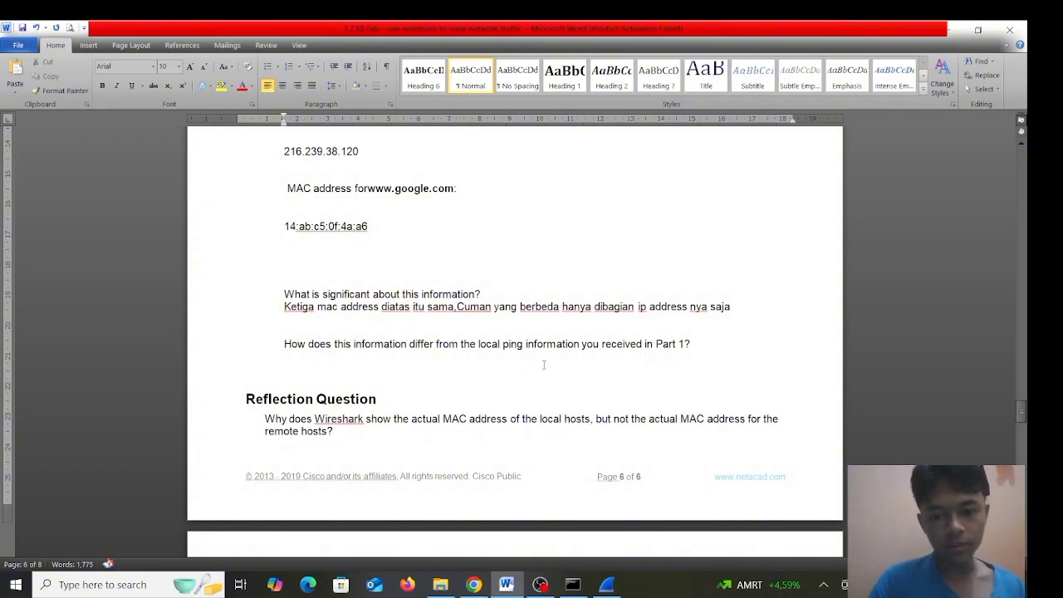
{"action": "left_click", "coordinate": [700, 344]}
{"action": "key", "text": "Return"}
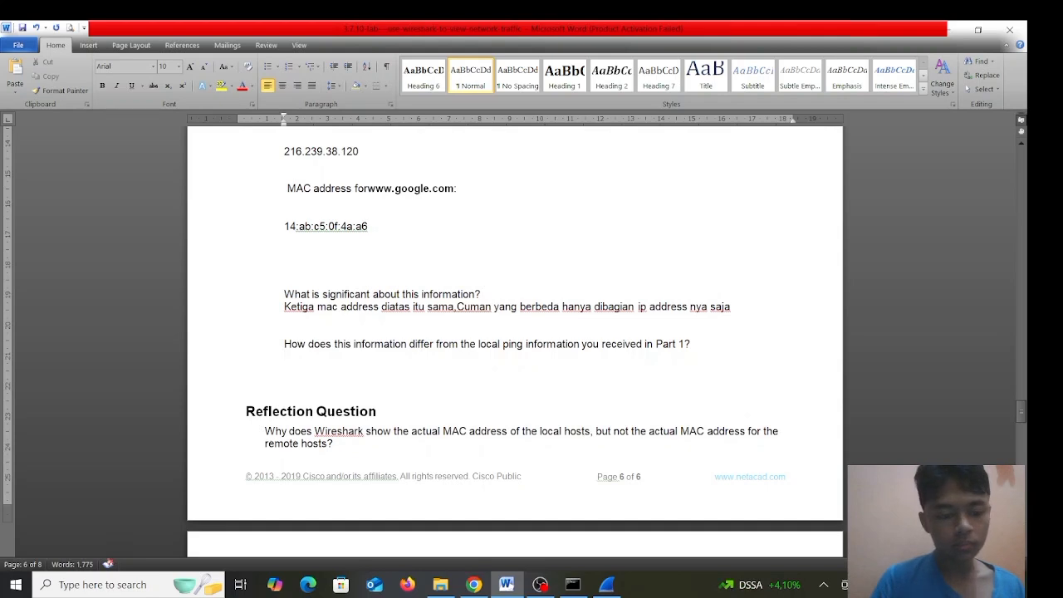
{"action": "type", "text": "saa"}
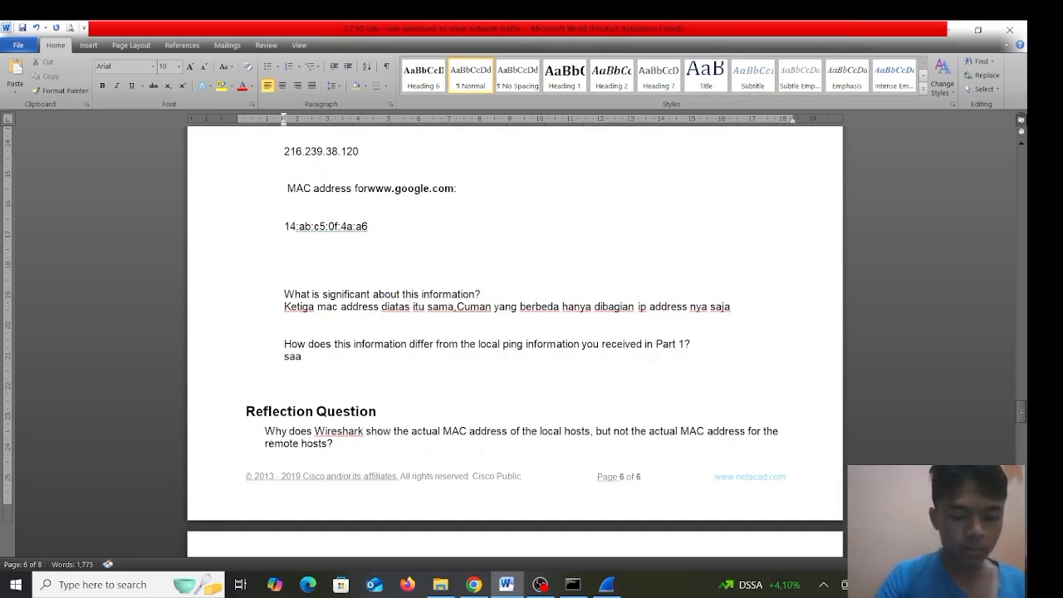
{"action": "type", "text": "t ping"}
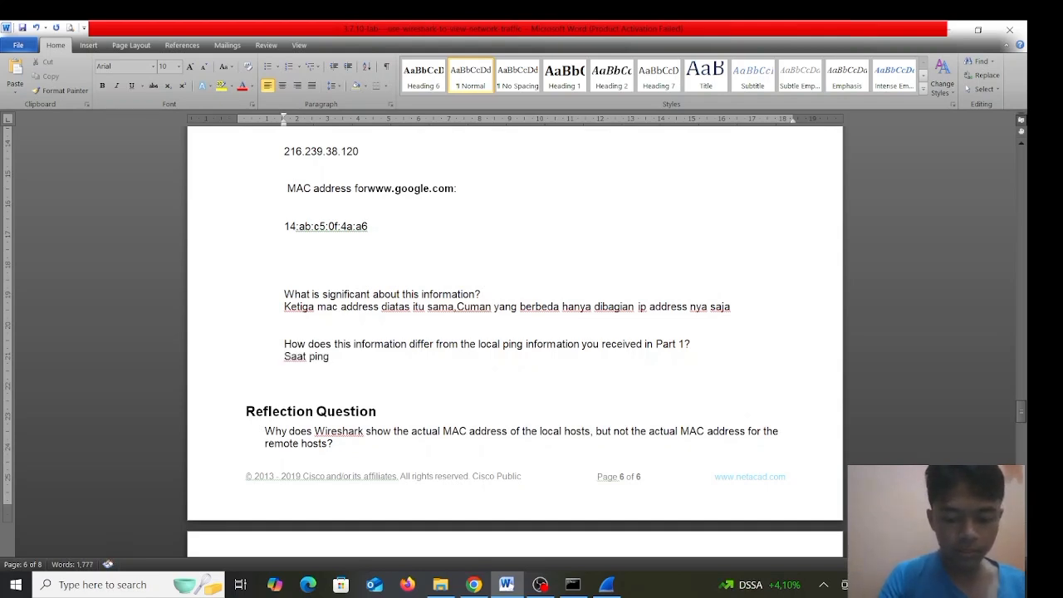
{"action": "type", "text": " local"}
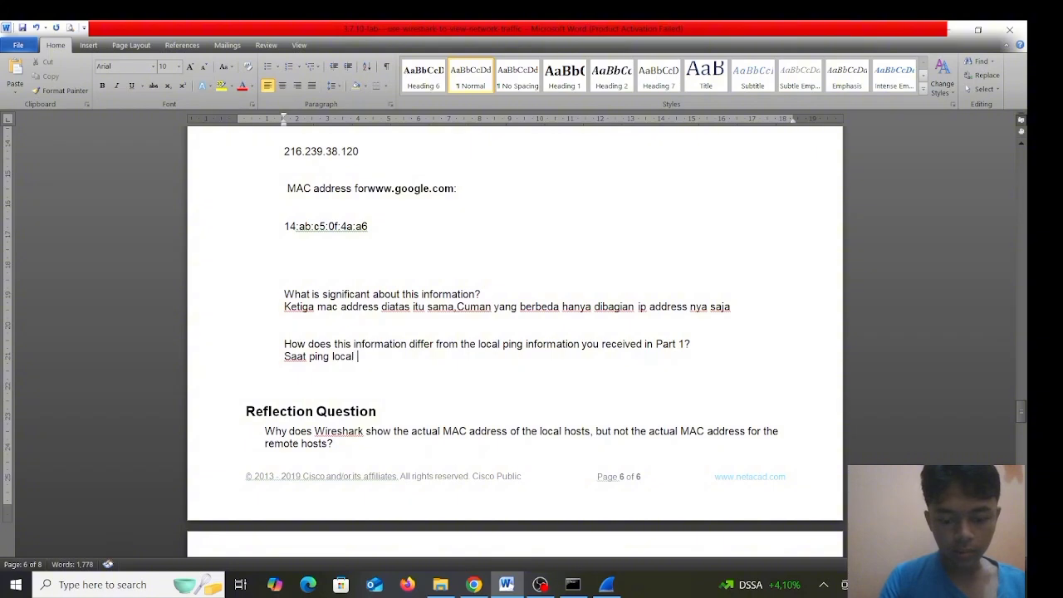
{"action": "type", "text": " host"}
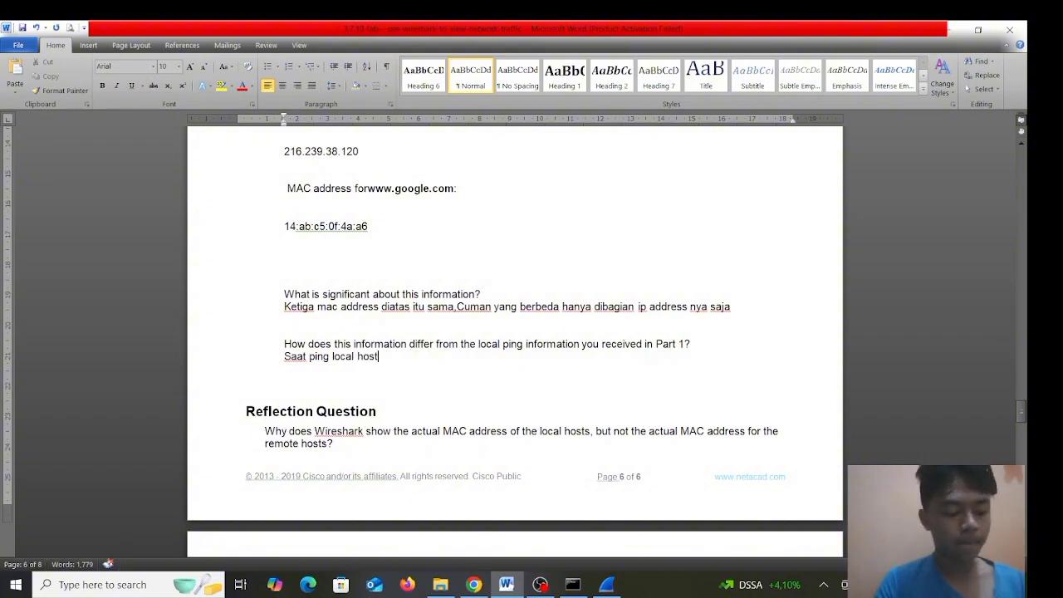
{"action": "key", "text": "BackSpace"}
{"action": "key", "text": "BackSpace"}
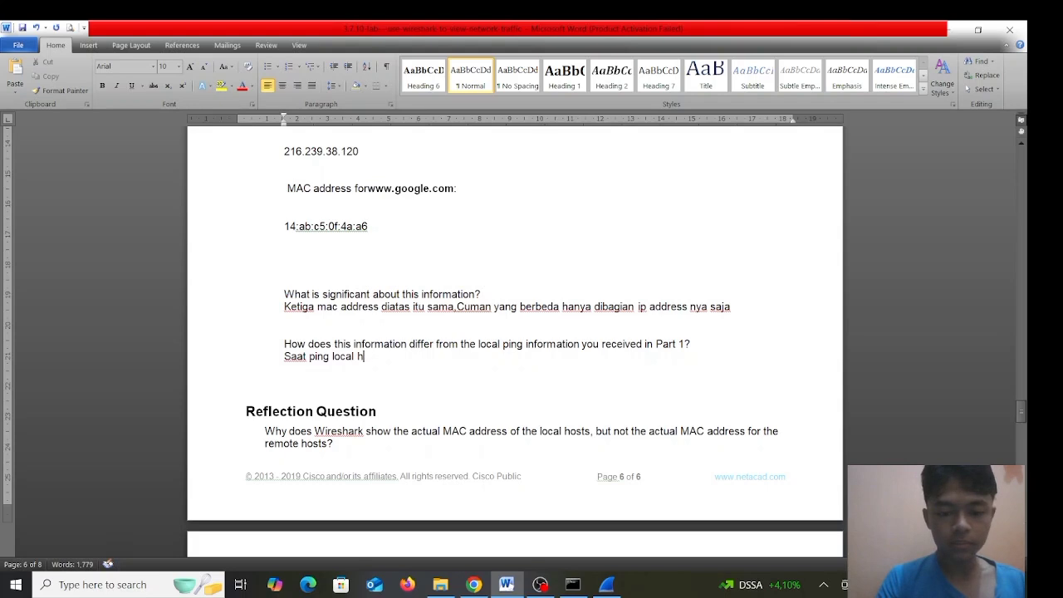
{"action": "key", "text": "BackSpace"}
{"action": "key", "text": "BackSpace"}
{"action": "key", "text": "BackSpace"}
{"action": "key", "text": "BackSpace"}
{"action": "key", "text": "BackSpace"}
{"action": "key", "text": "BackSpace"}
- Continue the answer with "ke local host,respon akankembali ke mac addresses pc sendiri.namun,jika ping ke remote host,respons akan ditampilkan ke default gateway di lan."
{"action": "type", "text": "e loc"}
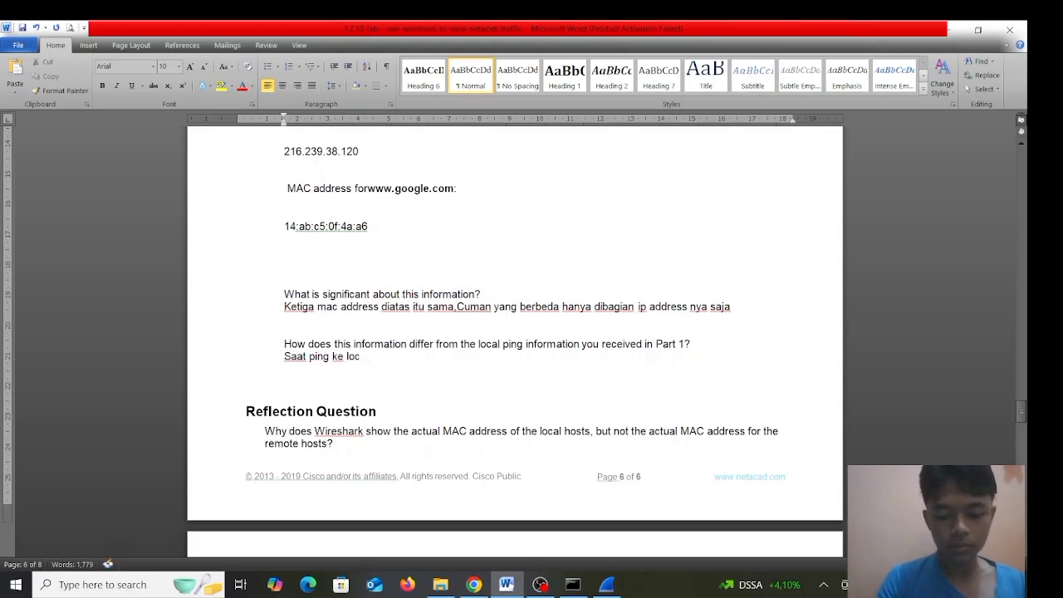
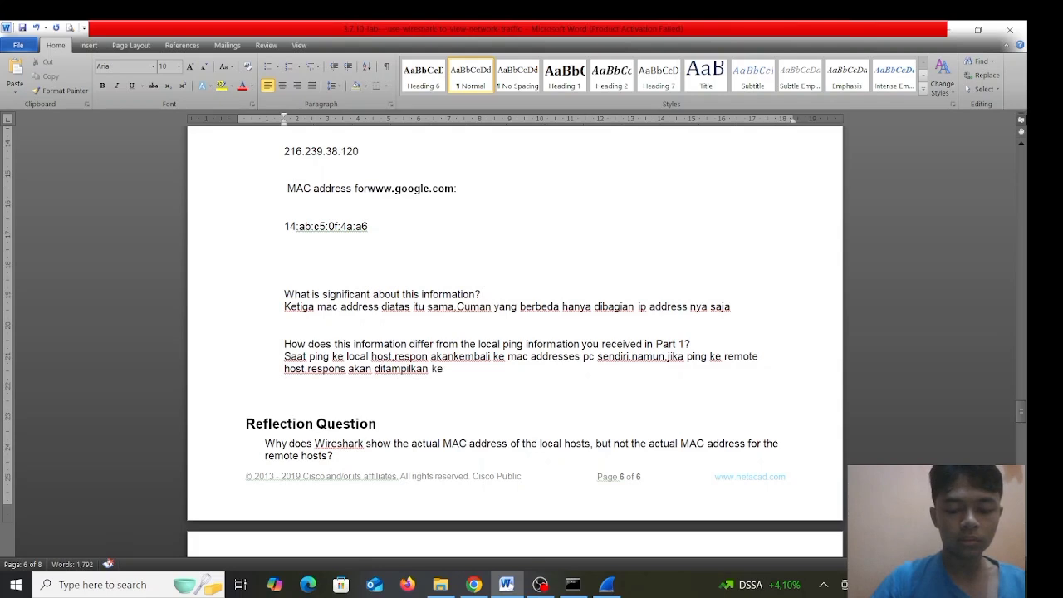
{"action": "type", "text": "fault"}
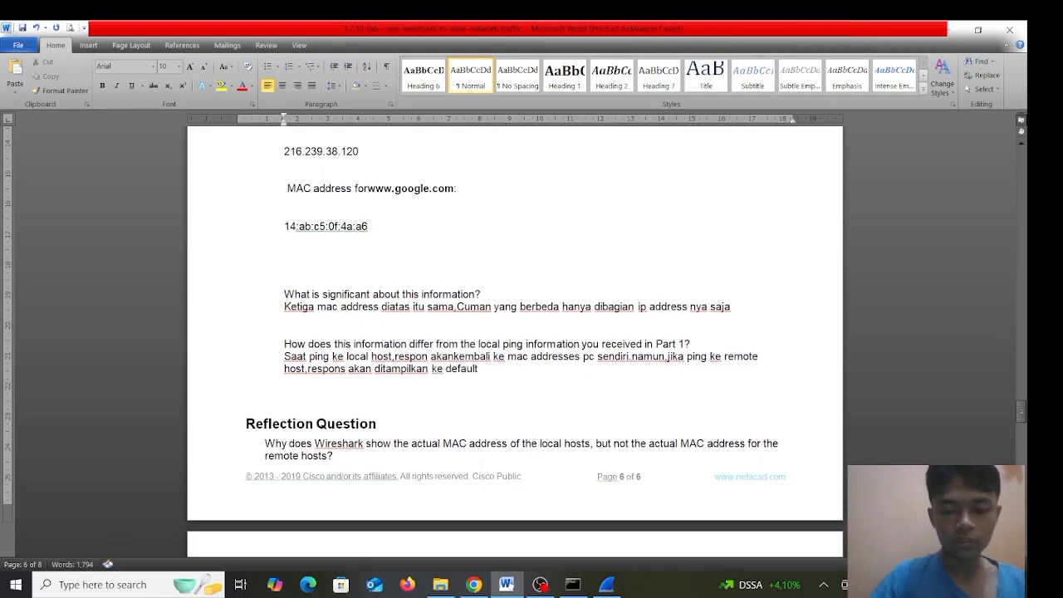
{"action": "type", "text": " gate"}
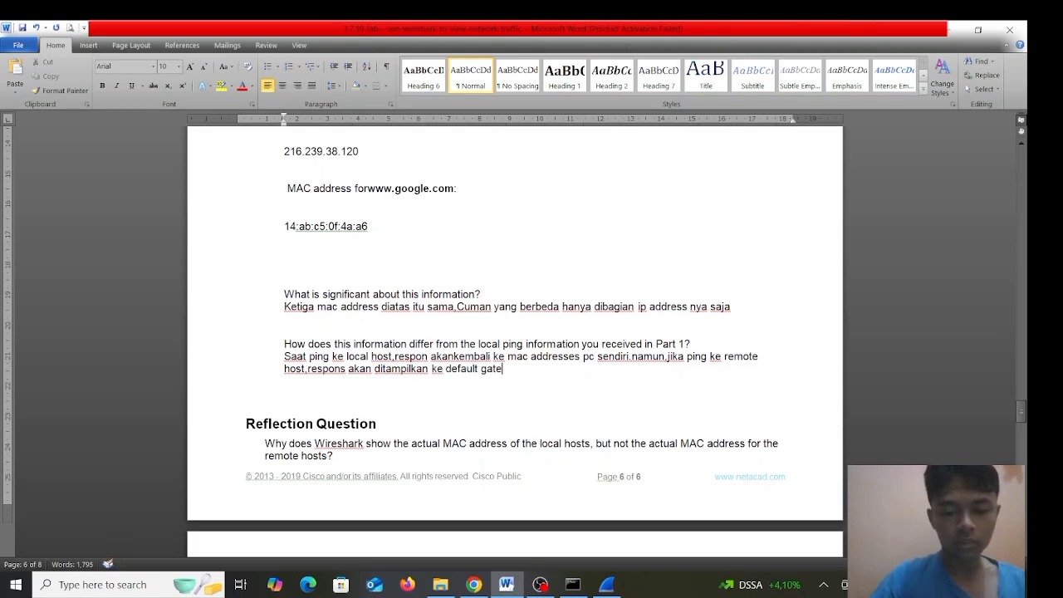
{"action": "type", "text": "way"}
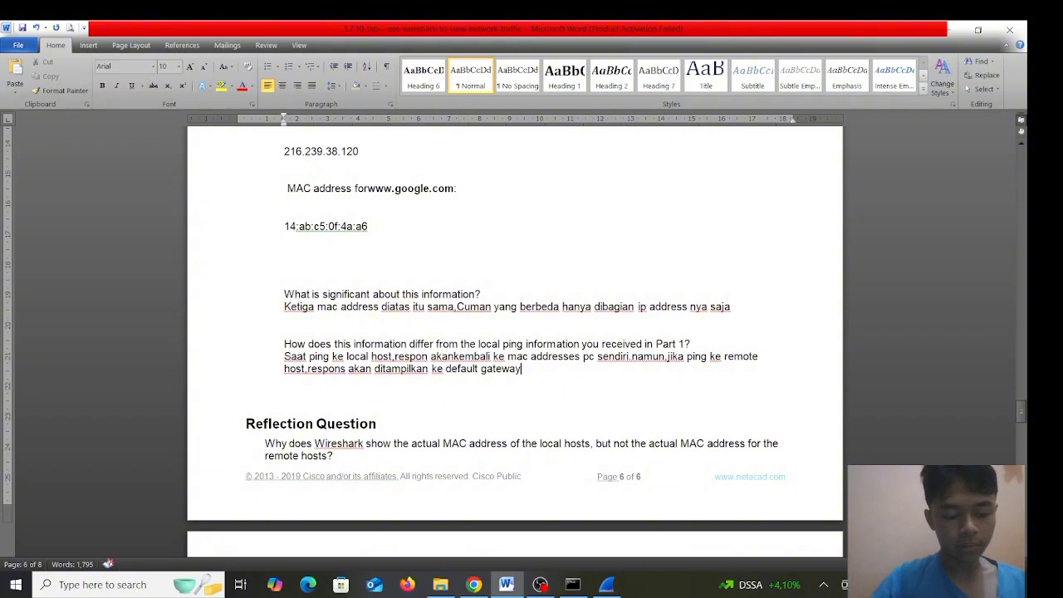
{"action": "type", "text": " di "}
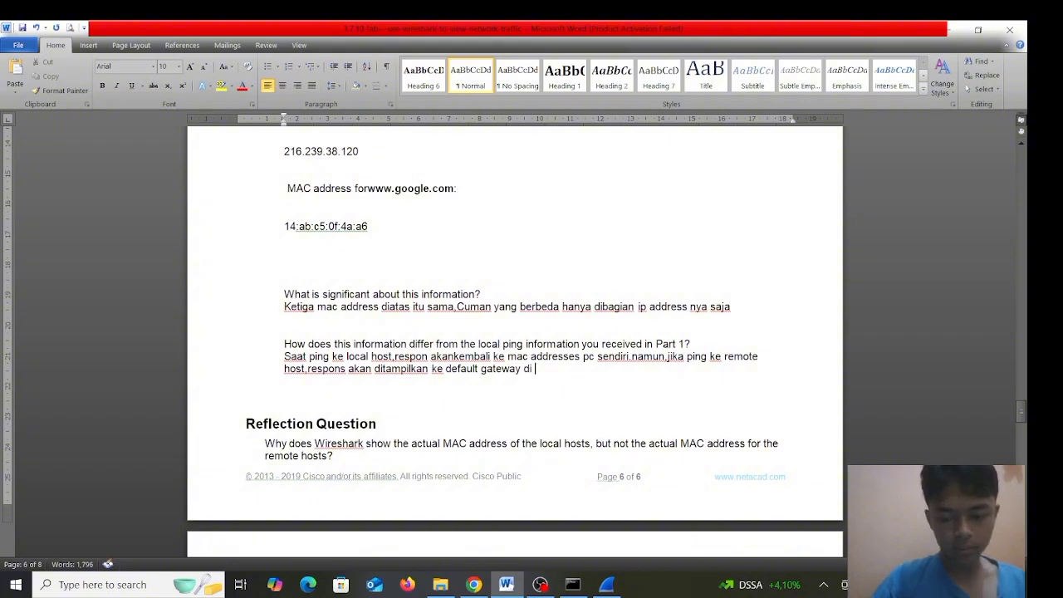
{"action": "type", "text": "lan."}
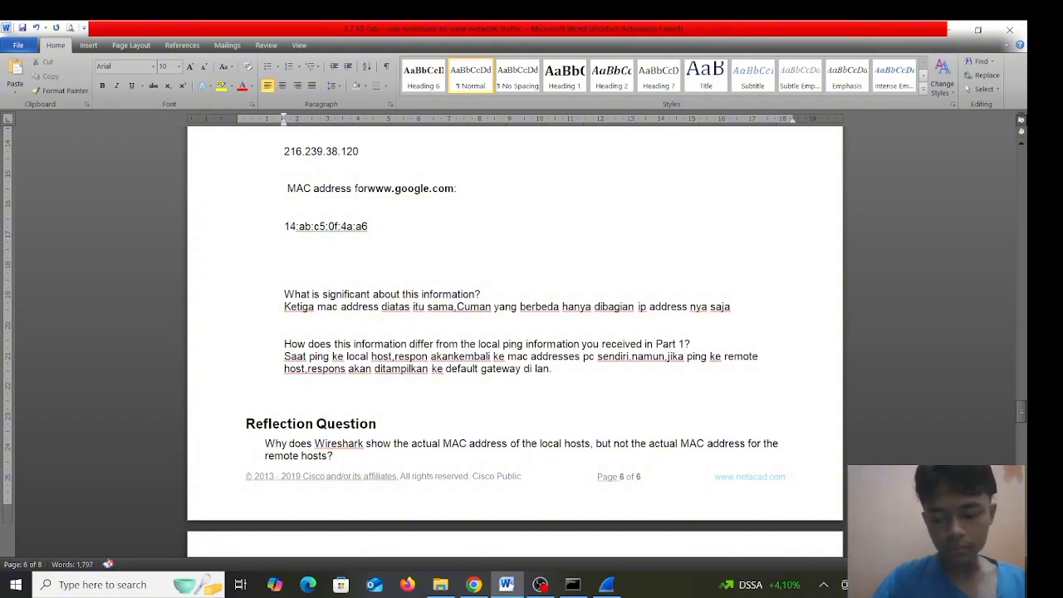
- Read the Reflection Question and look up the Wi-Fi adapter's default gateway in the Command Prompt output
{"action": "scroll", "coordinate": [558, 381], "scroll_direction": "down", "scroll_amount": 3}
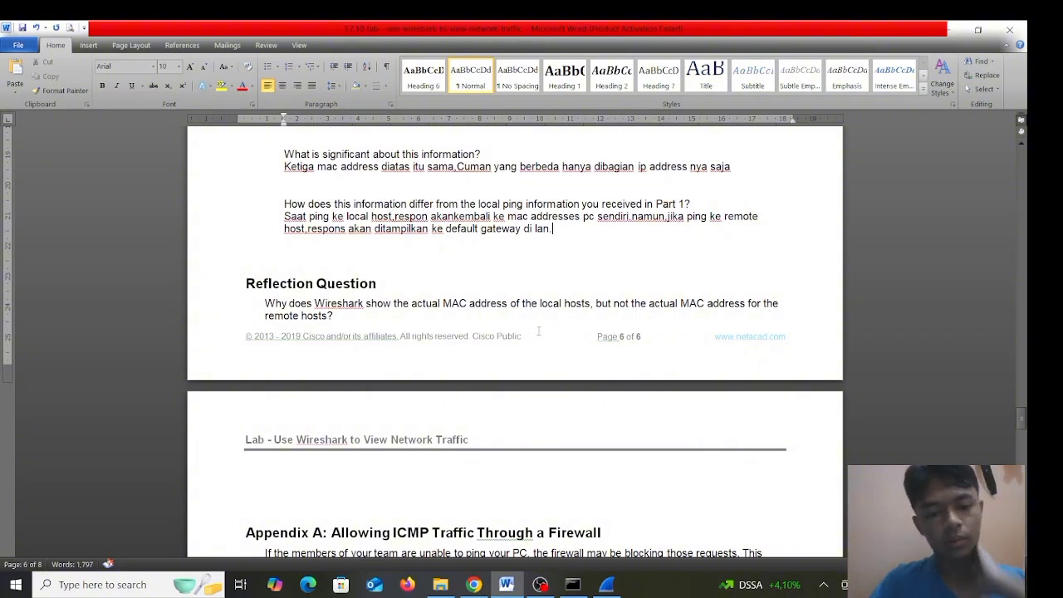
{"action": "scroll", "coordinate": [535, 335], "scroll_direction": "down", "scroll_amount": 1}
{"action": "scroll", "coordinate": [535, 335], "scroll_direction": "up", "scroll_amount": 1}
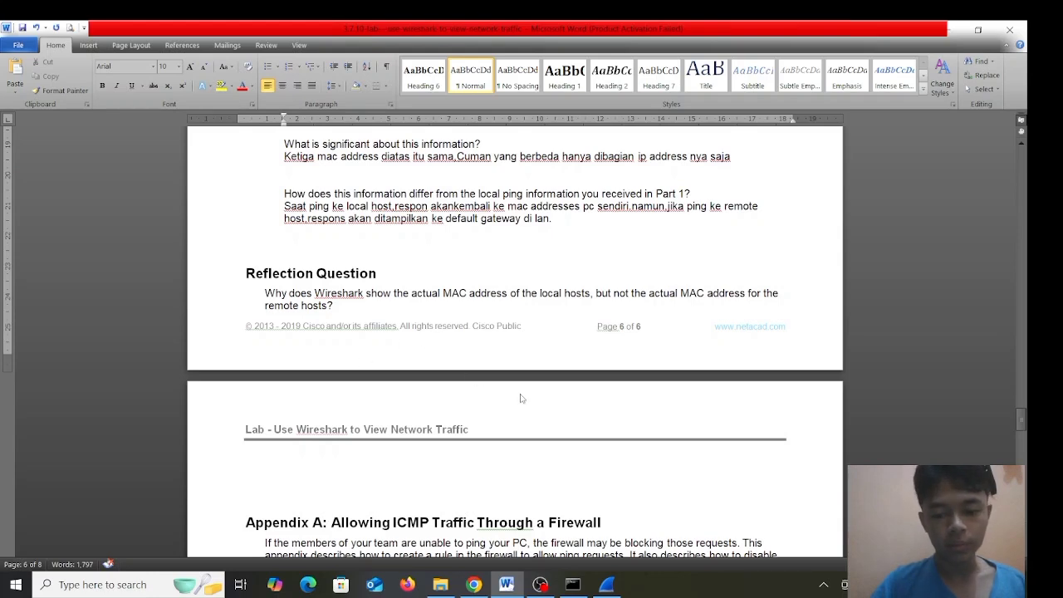
{"action": "scroll", "coordinate": [553, 440], "scroll_direction": "down", "scroll_amount": 3}
{"action": "scroll", "coordinate": [554, 445], "scroll_direction": "up", "scroll_amount": 1}
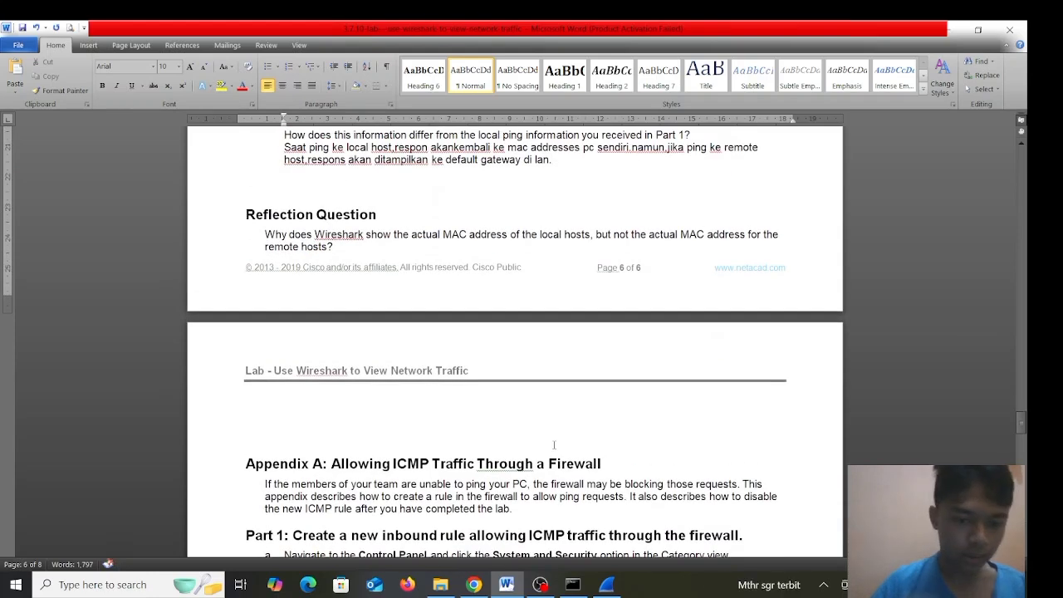
{"action": "left_click", "coordinate": [572, 585]}
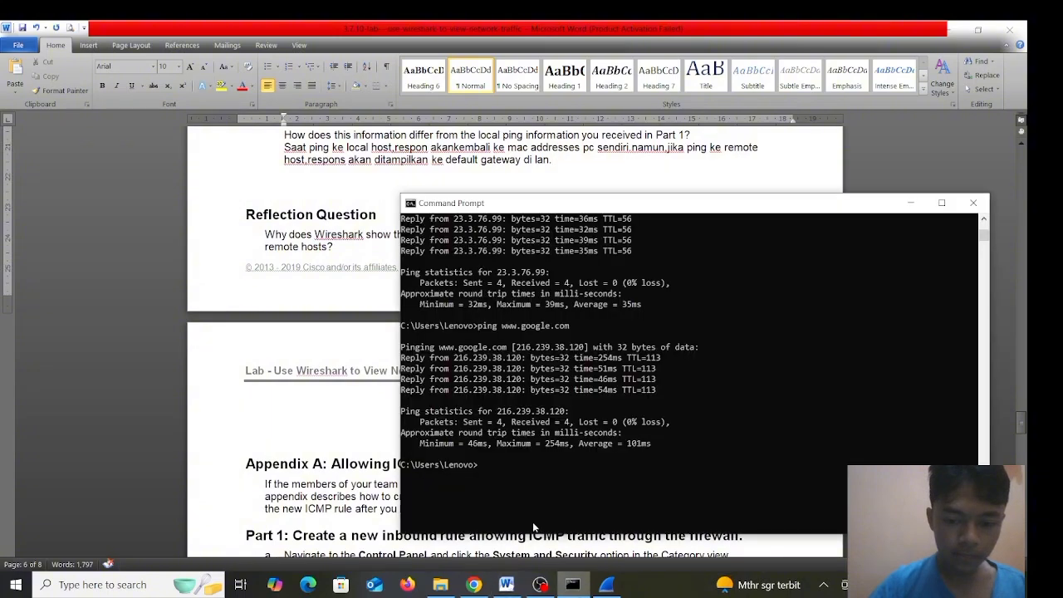
{"action": "scroll", "coordinate": [524, 465], "scroll_direction": "up", "scroll_amount": 10}
{"action": "scroll", "coordinate": [525, 466], "scroll_direction": "up", "scroll_amount": 15}
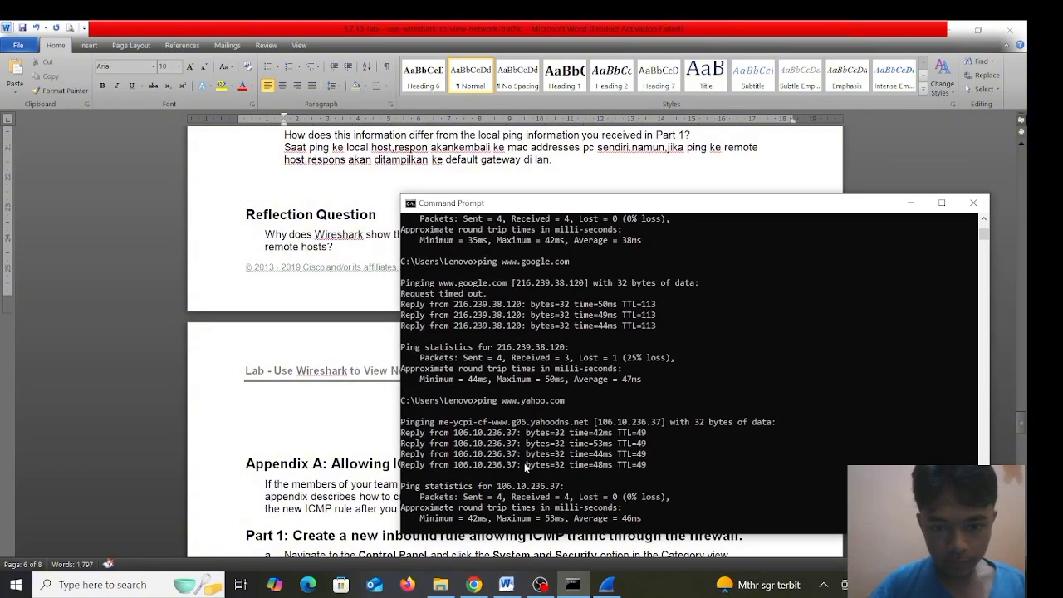
{"action": "scroll", "coordinate": [524, 467], "scroll_direction": "up", "scroll_amount": 15}
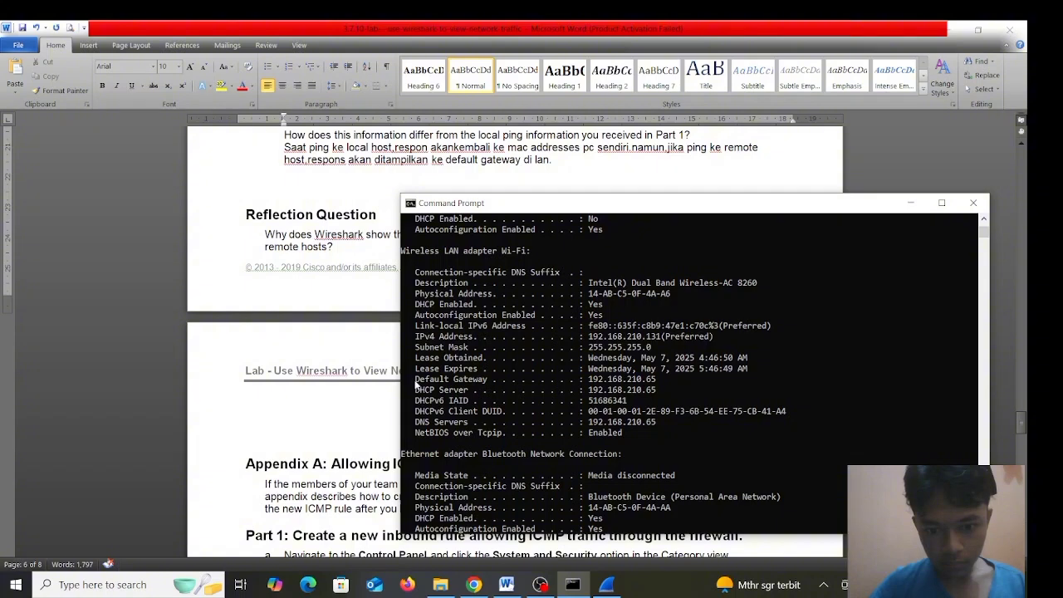
{"action": "left_click_drag", "start_coordinate": [414, 382], "coordinate": [656, 381]}
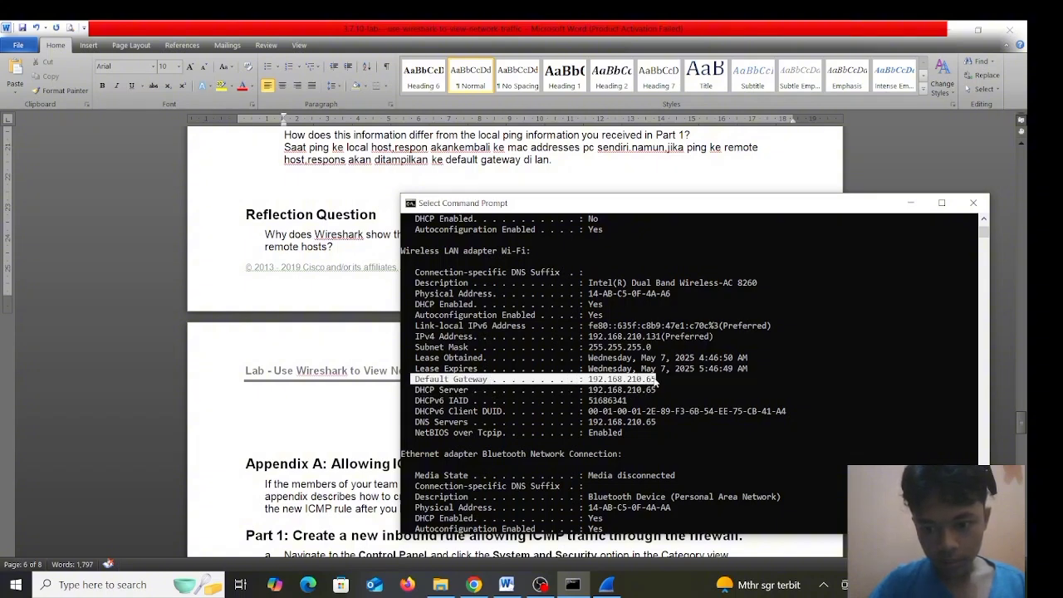
{"action": "left_click", "coordinate": [573, 584]}
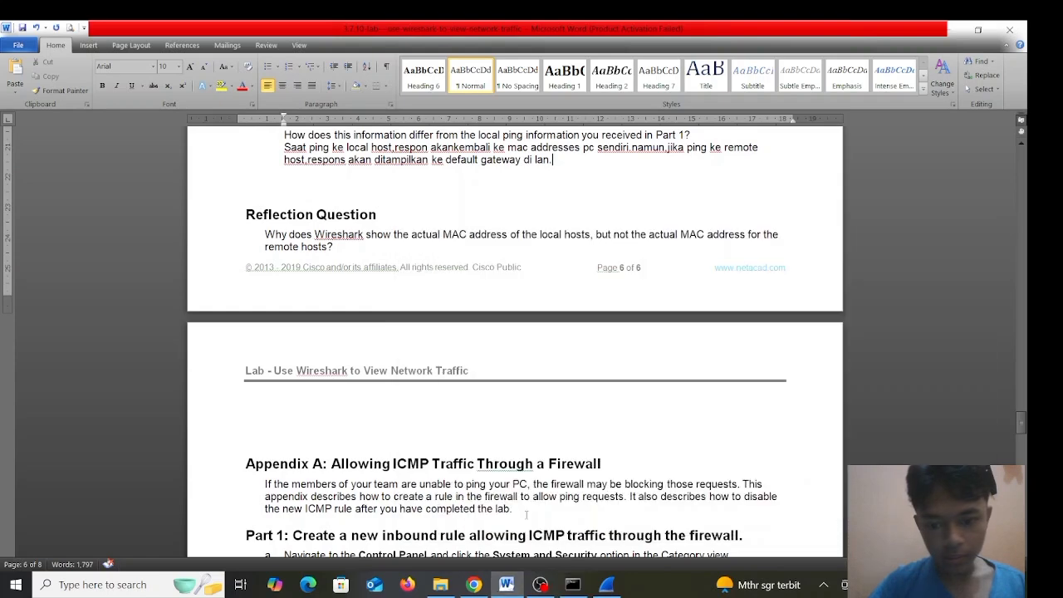
- Glance at the Wireshark capture and check the Wi-Fi adapter's IPv4 address in the Command Prompt output
{"action": "left_click", "coordinate": [605, 585]}
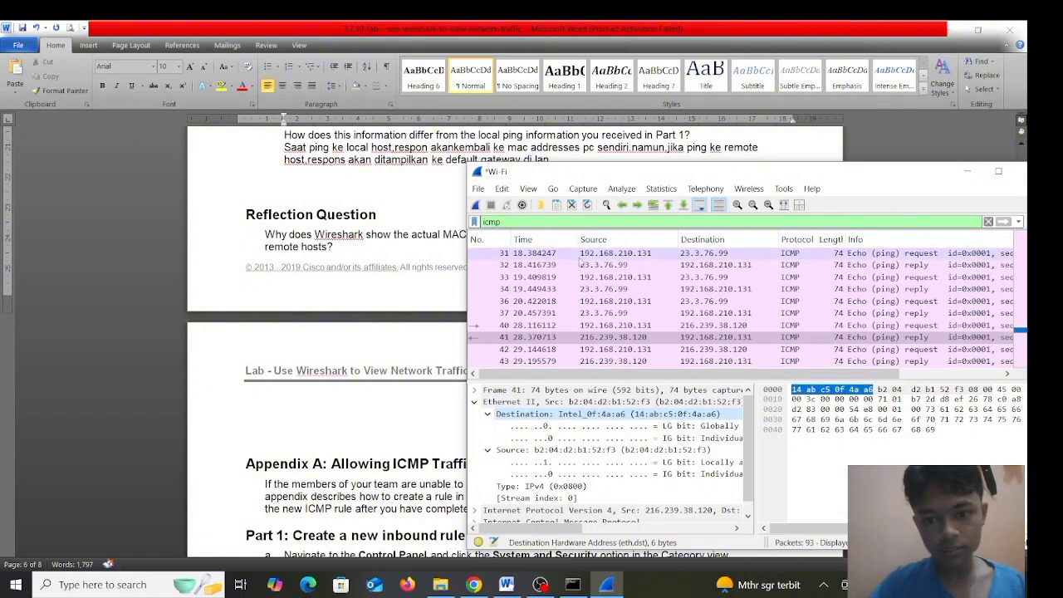
{"action": "left_click", "coordinate": [426, 305]}
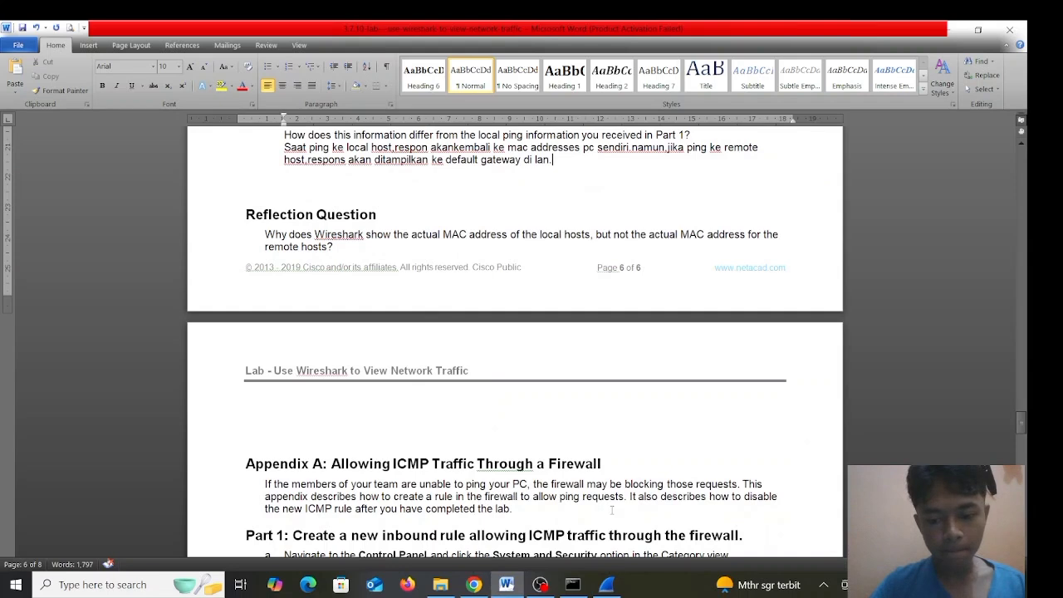
{"action": "left_click", "coordinate": [572, 584]}
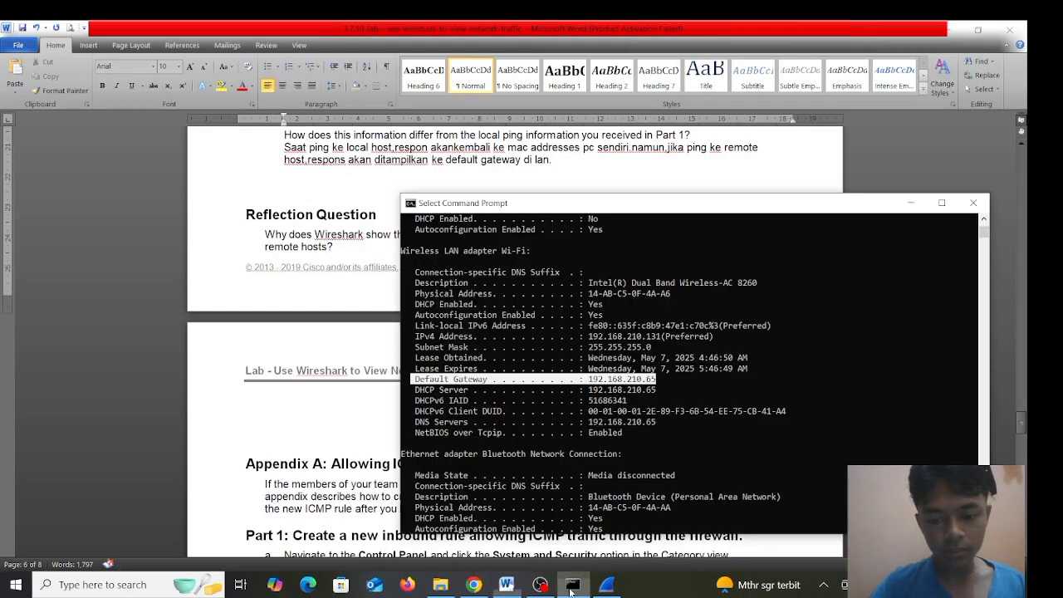
{"action": "scroll", "coordinate": [490, 318], "scroll_direction": "up", "scroll_amount": 1}
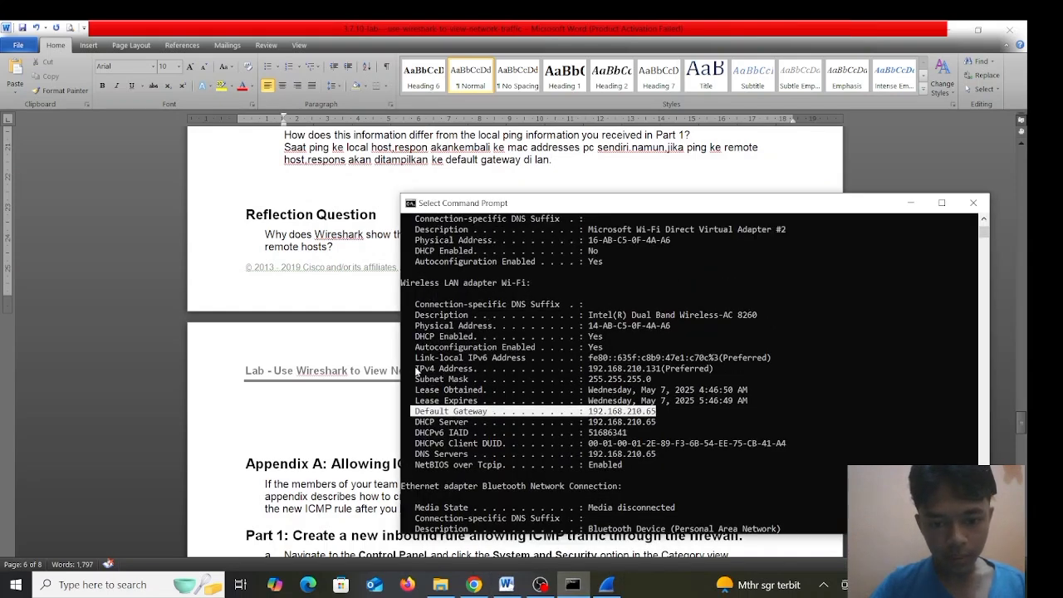
{"action": "left_click_drag", "start_coordinate": [412, 371], "coordinate": [647, 372]}
{"action": "left_click", "coordinate": [573, 584]}
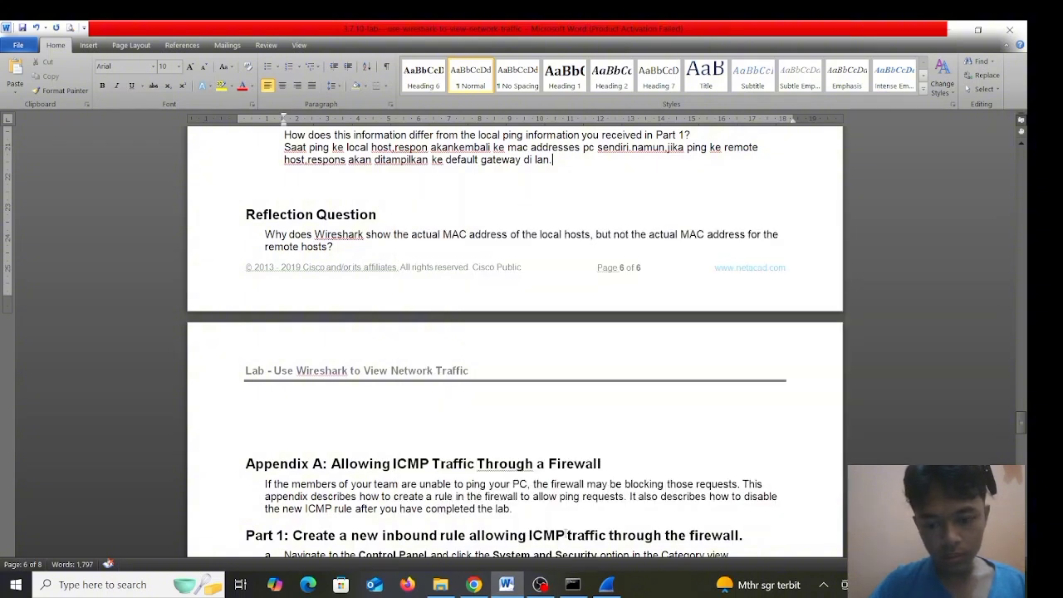
- Switch to Wireshark and examine the source and destination addresses of the filtered ICMP packets
{"action": "left_click", "coordinate": [607, 585]}
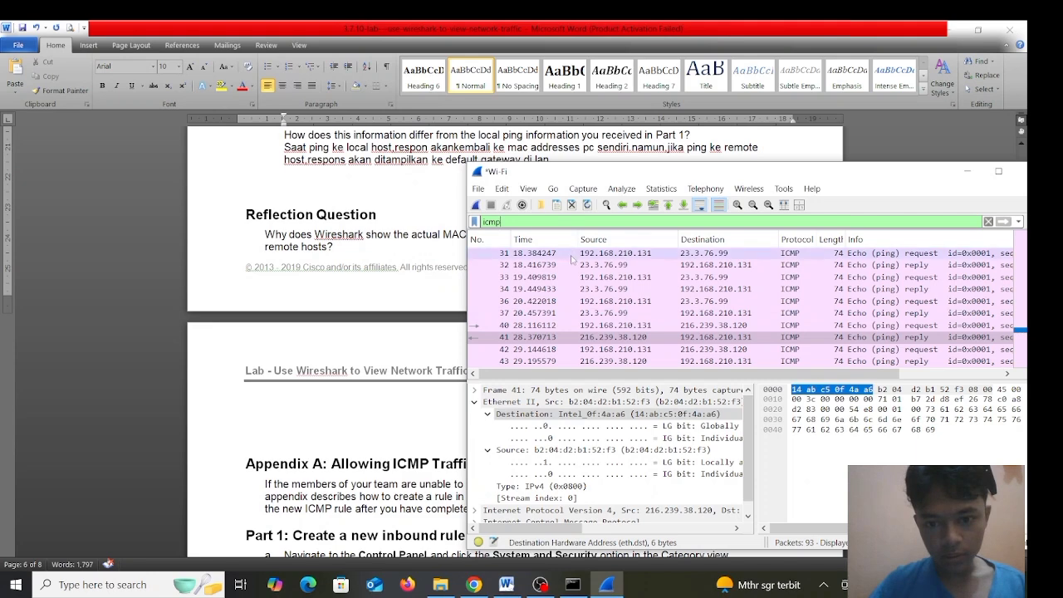
{"action": "scroll", "coordinate": [572, 260], "scroll_direction": "up", "scroll_amount": 2}
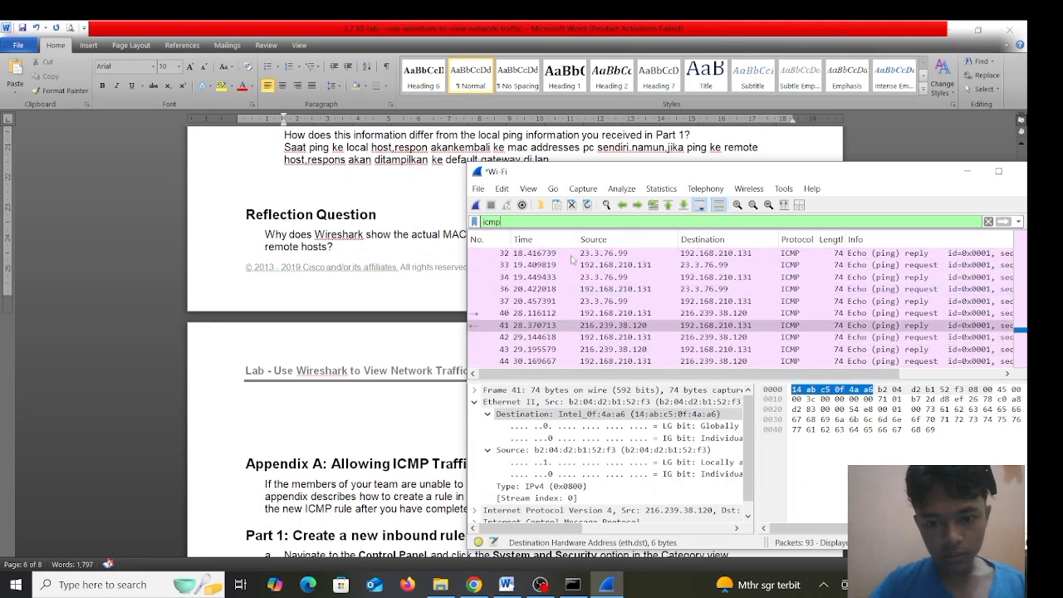
{"action": "scroll", "coordinate": [571, 260], "scroll_direction": "up", "scroll_amount": 1}
{"action": "scroll", "coordinate": [572, 259], "scroll_direction": "up", "scroll_amount": 3}
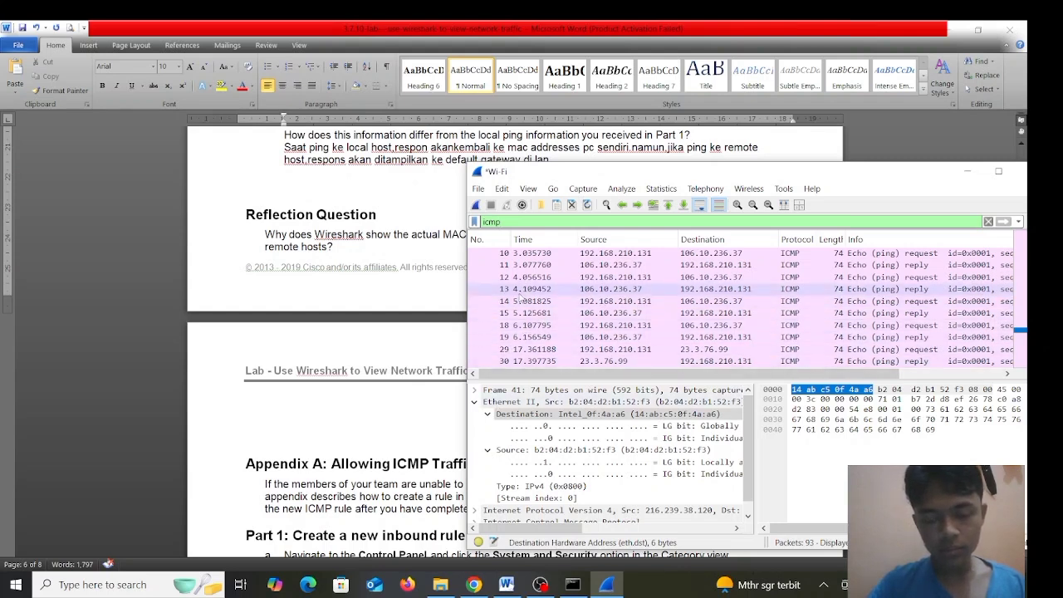
{"action": "scroll", "coordinate": [527, 297], "scroll_direction": "down", "scroll_amount": 2}
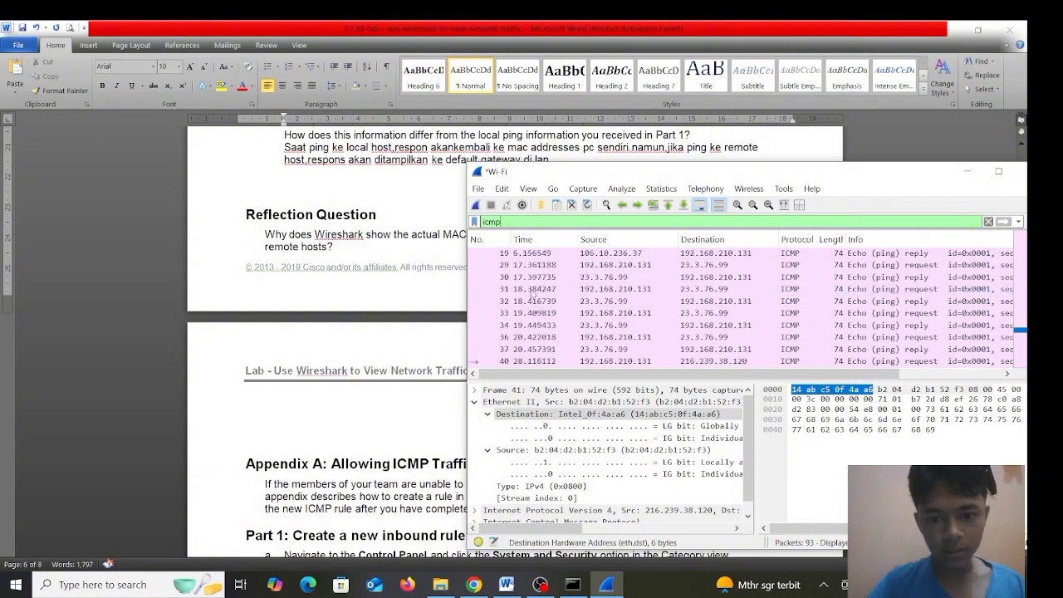
{"action": "scroll", "coordinate": [534, 296], "scroll_direction": "up", "scroll_amount": 2}
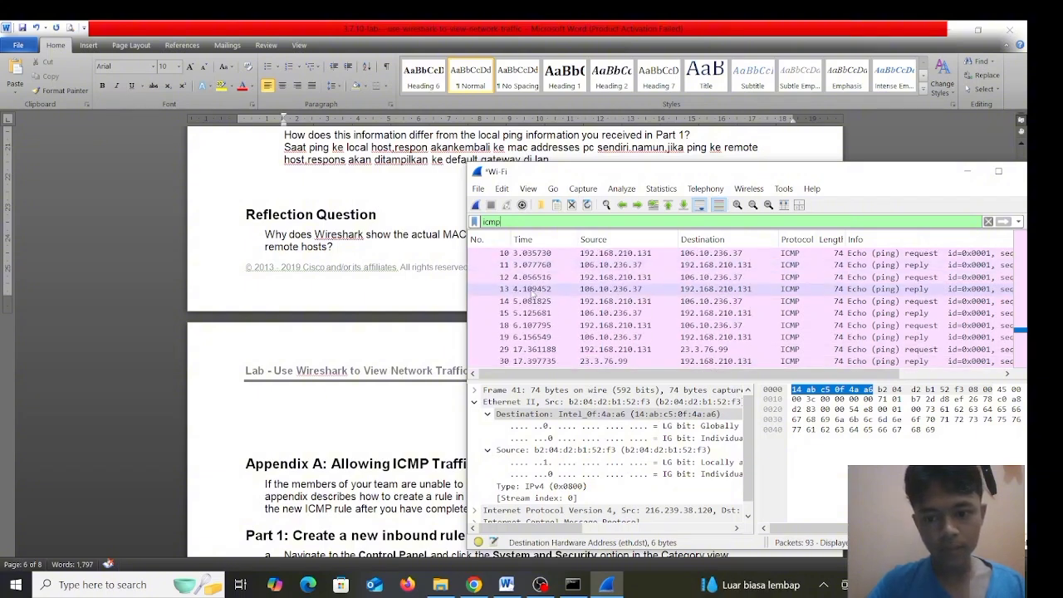
{"action": "scroll", "coordinate": [534, 296], "scroll_direction": "down", "scroll_amount": 1}
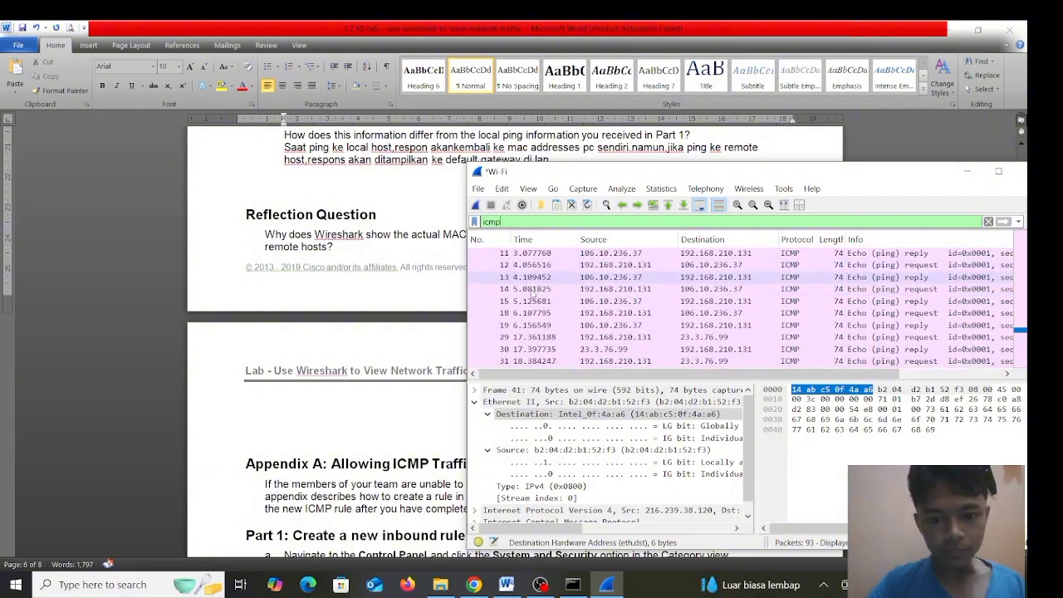
- Return to the Word lab document and read Appendix A on allowing ICMP traffic through a firewall
{"action": "left_click", "coordinate": [337, 399]}
{"action": "scroll", "coordinate": [337, 397], "scroll_direction": "down", "scroll_amount": 3}
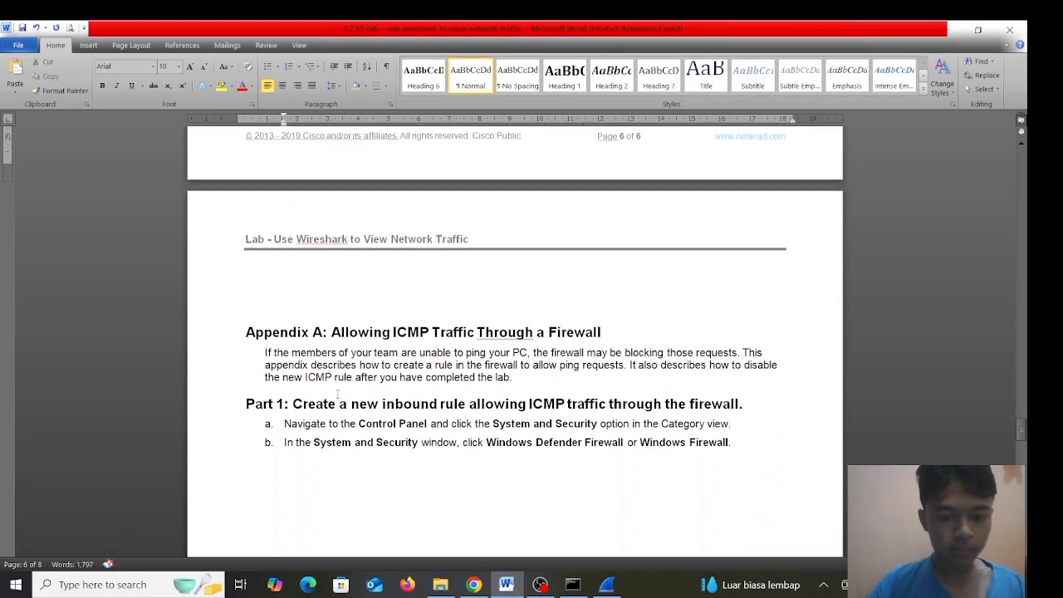
{"action": "scroll", "coordinate": [337, 394], "scroll_direction": "down", "scroll_amount": 1}
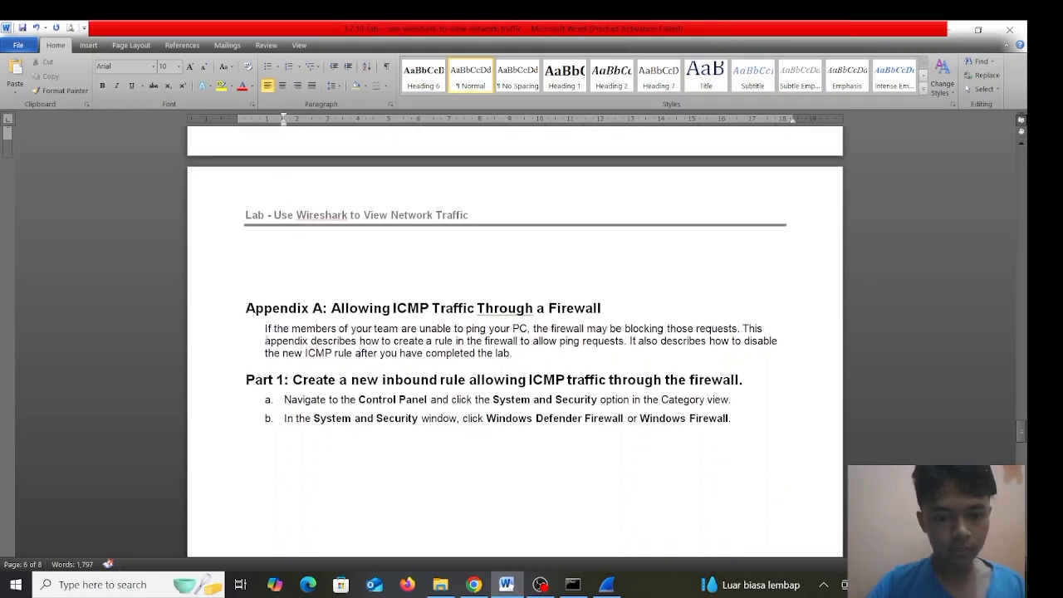
{"action": "scroll", "coordinate": [266, 340], "scroll_direction": "up", "scroll_amount": 1}
{"action": "scroll", "coordinate": [266, 340], "scroll_direction": "down", "scroll_amount": 1}
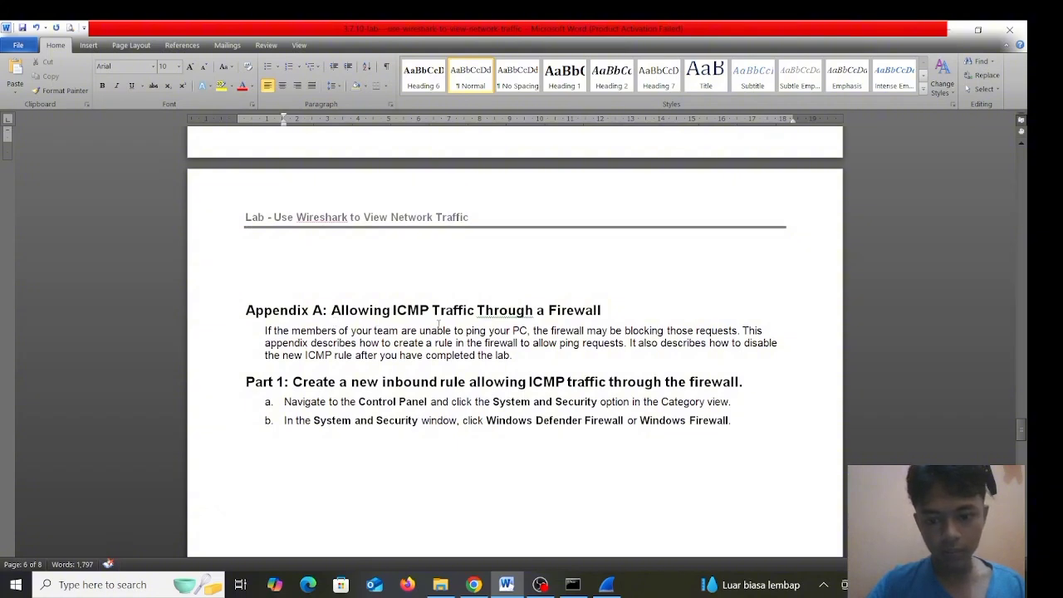
{"action": "scroll", "coordinate": [439, 324], "scroll_direction": "down", "scroll_amount": 6}
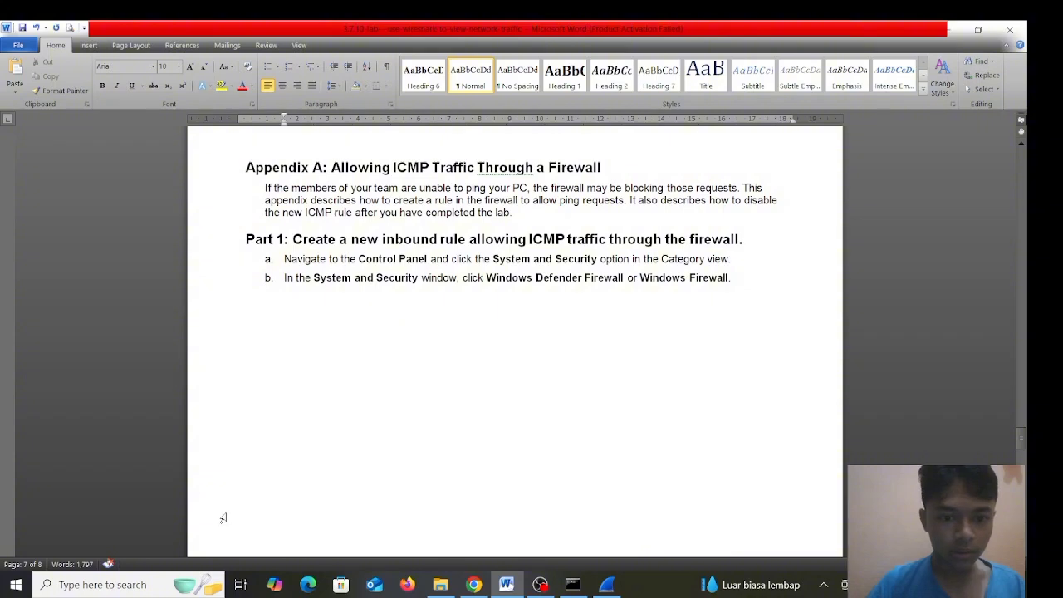
- Open the Windows Defender Firewall settings in the System and Security category of Control Panel
{"action": "left_click", "coordinate": [148, 585]}
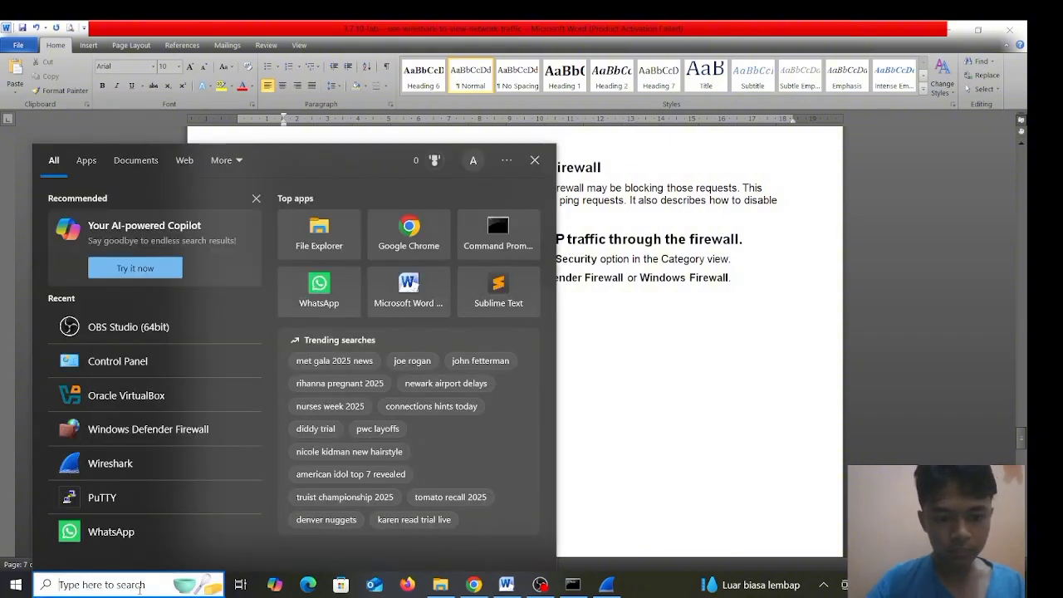
{"action": "left_click", "coordinate": [142, 363]}
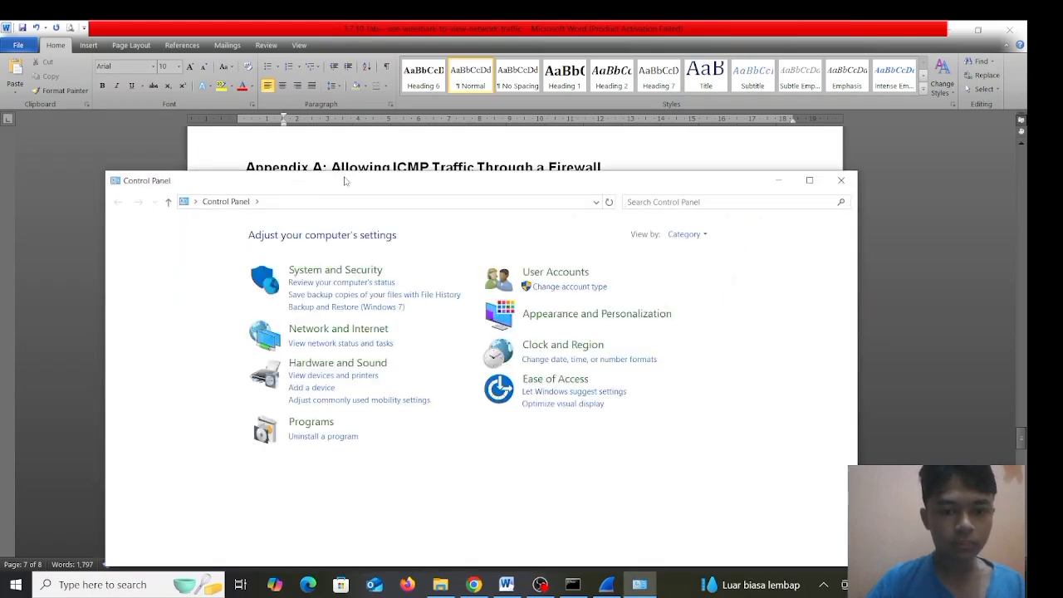
{"action": "left_click_drag", "start_coordinate": [347, 183], "coordinate": [437, 265]}
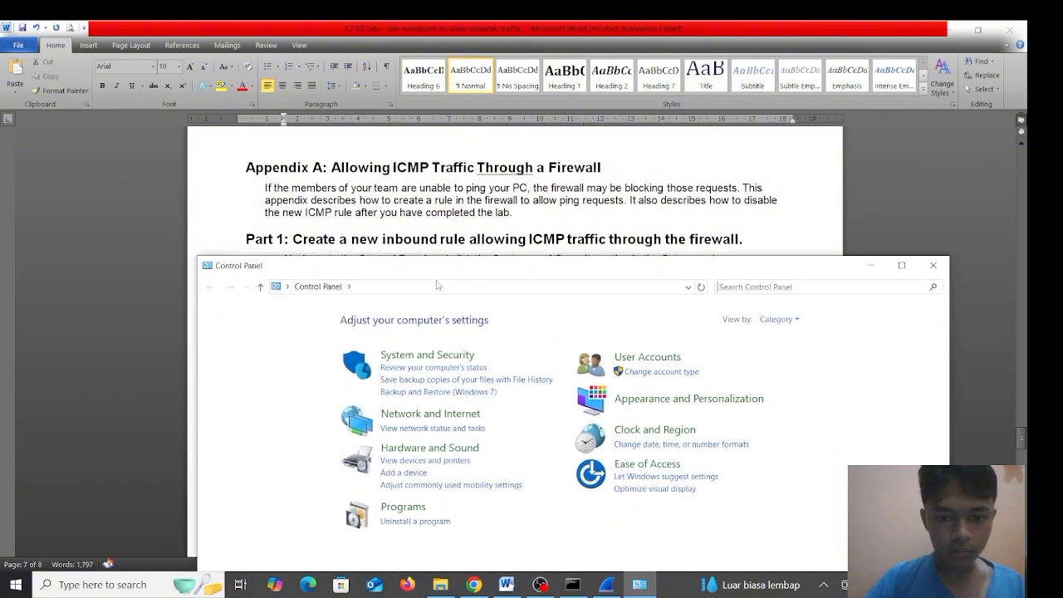
{"action": "left_click", "coordinate": [441, 355]}
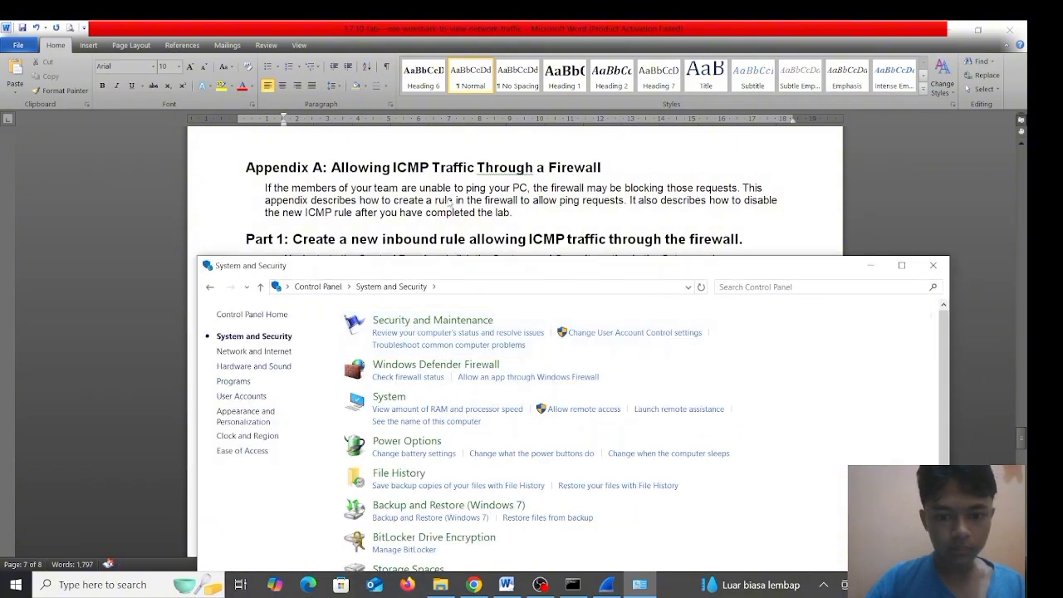
{"action": "scroll", "coordinate": [447, 199], "scroll_direction": "down", "scroll_amount": 3}
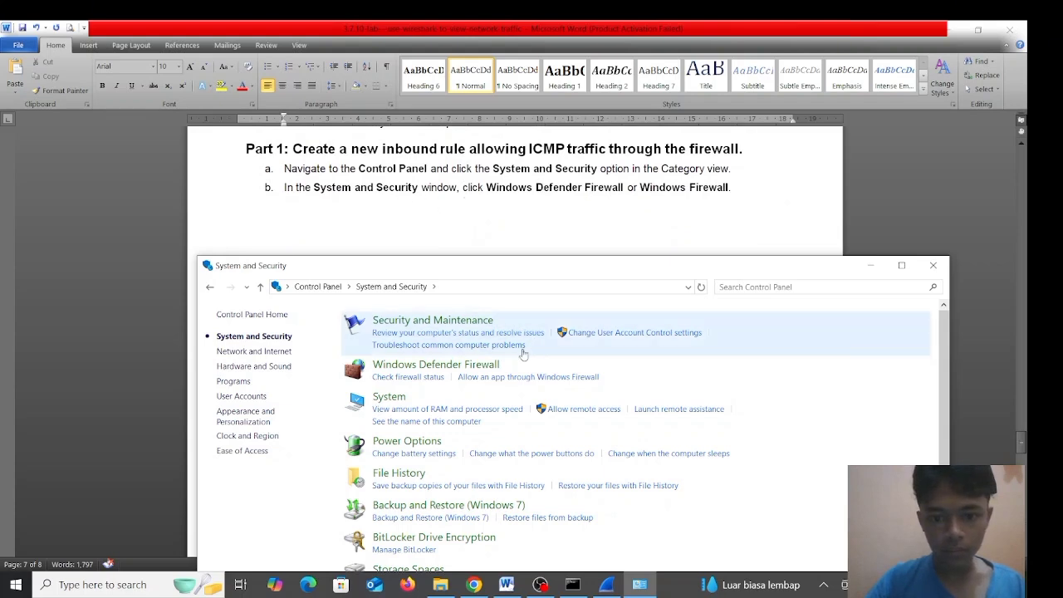
{"action": "left_click", "coordinate": [490, 368]}
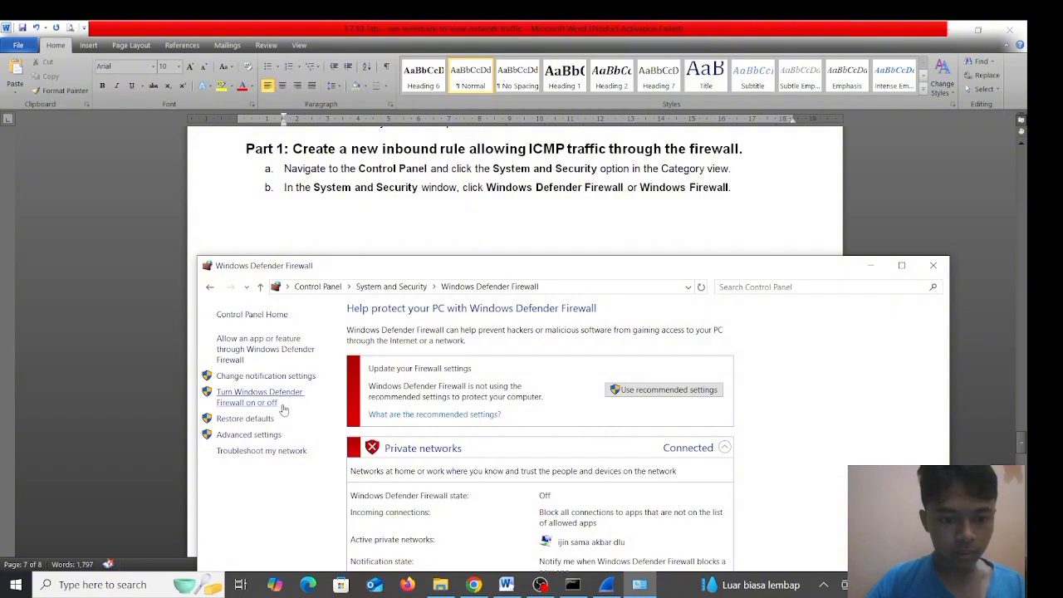
- Turn on Windows Defender Firewall for both private and public networks, and return to the lab document
{"action": "left_click", "coordinate": [270, 402]}
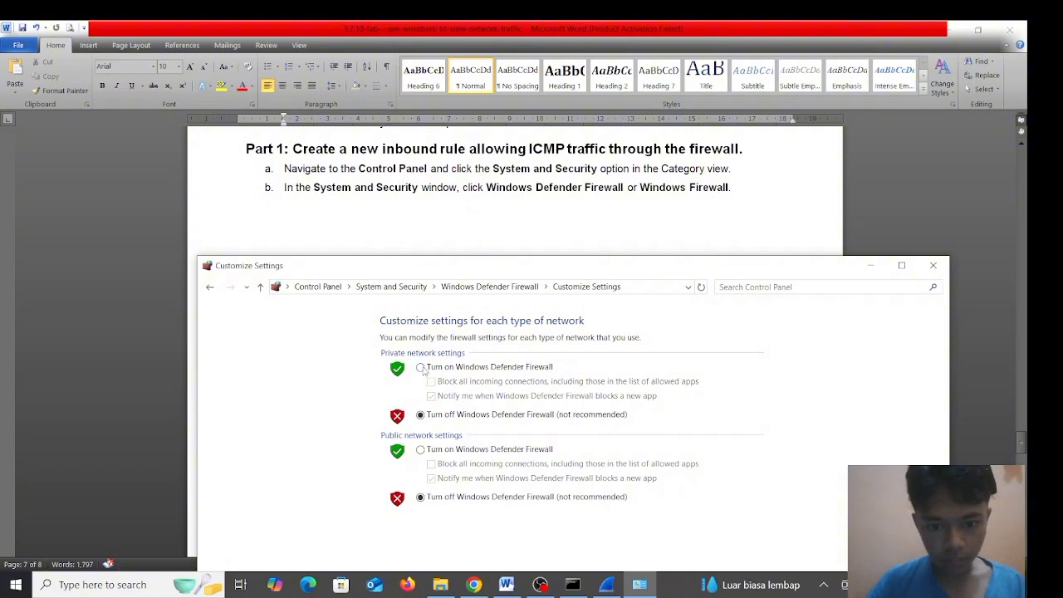
{"action": "left_click", "coordinate": [421, 368]}
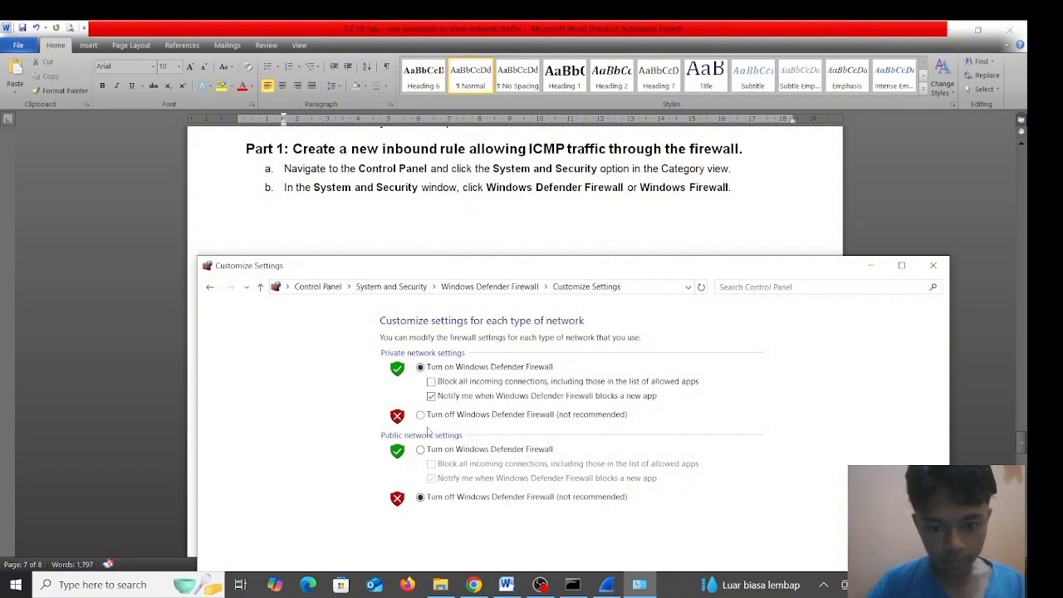
{"action": "left_click", "coordinate": [421, 449]}
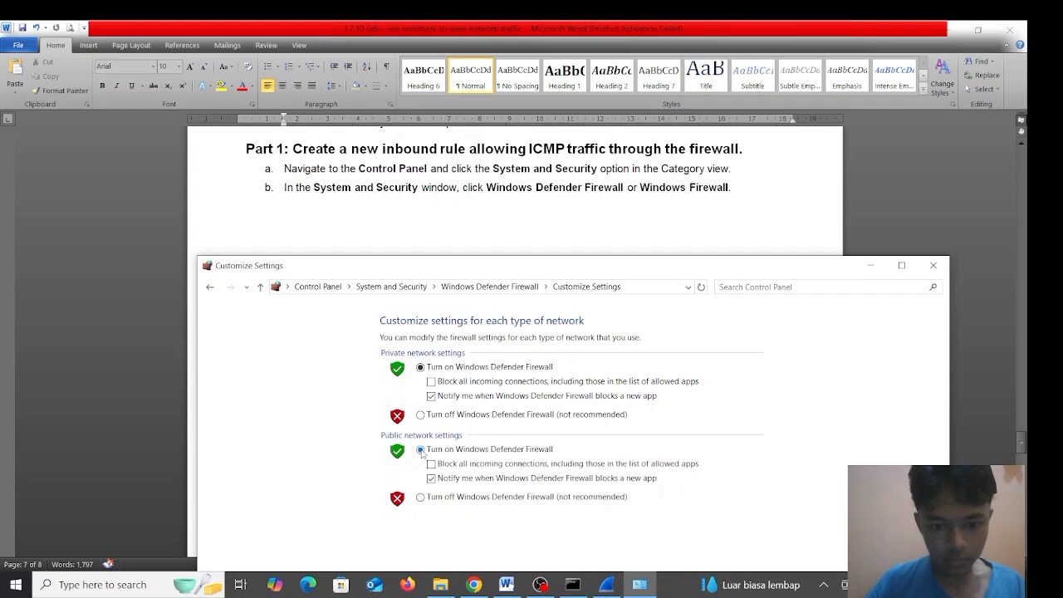
{"action": "left_click_drag", "start_coordinate": [460, 274], "coordinate": [423, 178]}
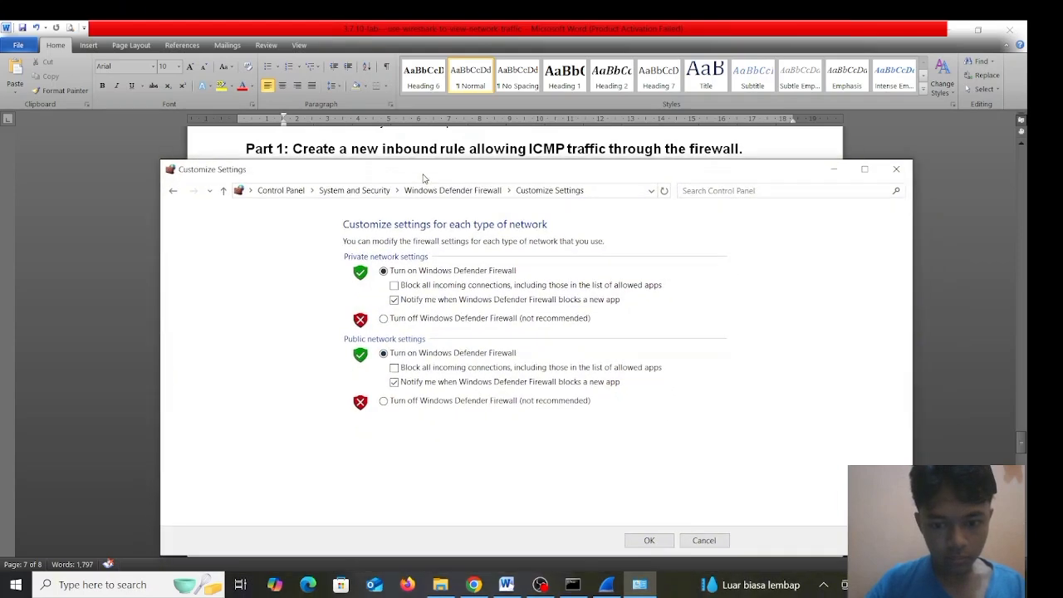
{"action": "left_click", "coordinate": [649, 540]}
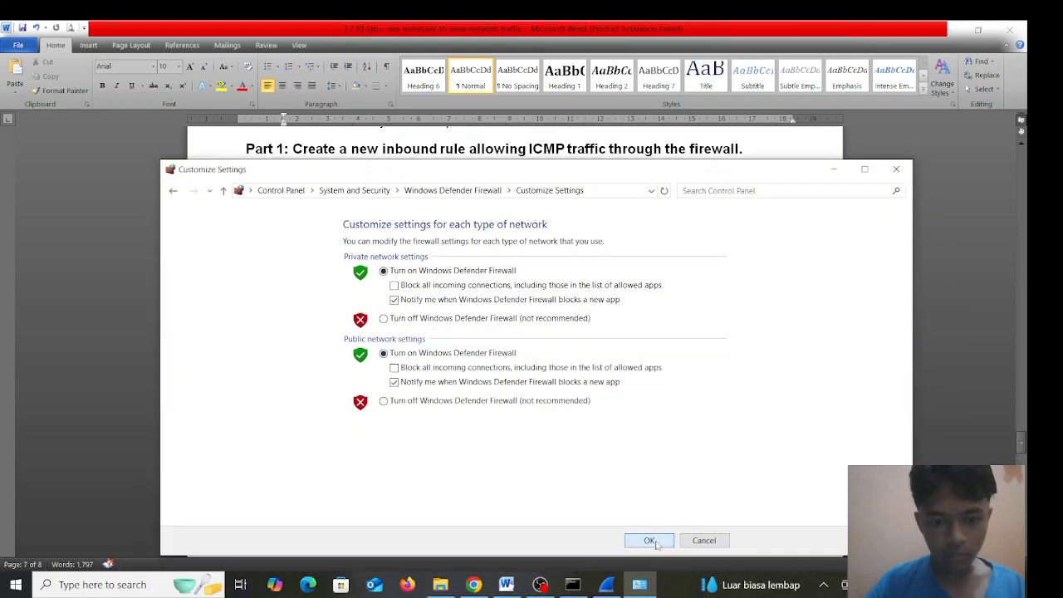
{"action": "left_click", "coordinate": [529, 149]}
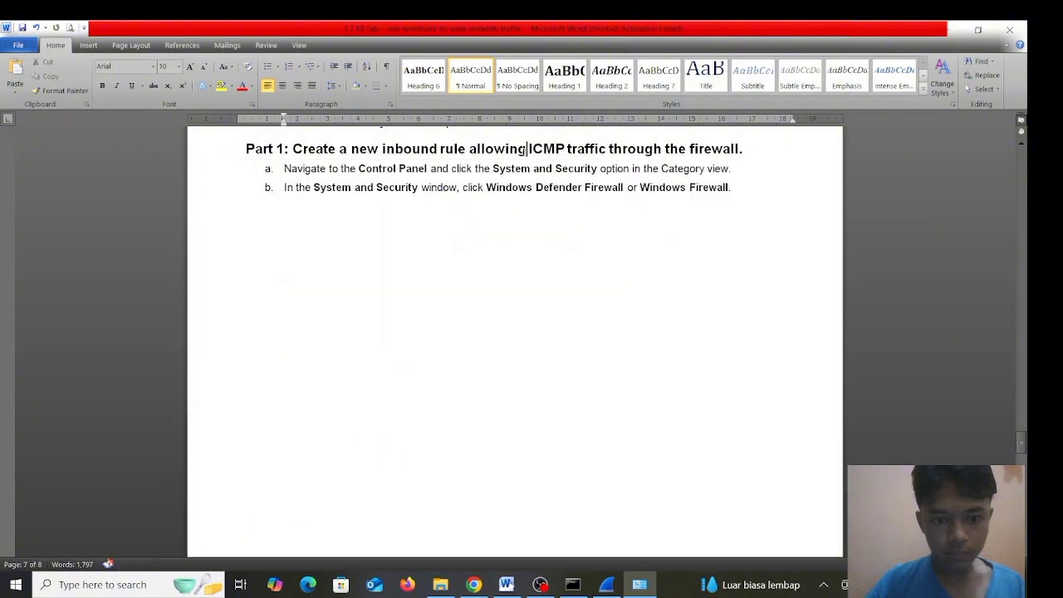
- Read the next Appendix A instructions in the lab document and open the advanced settings of Windows Defender Firewall
{"action": "scroll", "coordinate": [526, 225], "scroll_direction": "up", "scroll_amount": 1}
{"action": "scroll", "coordinate": [527, 224], "scroll_direction": "down", "scroll_amount": 9}
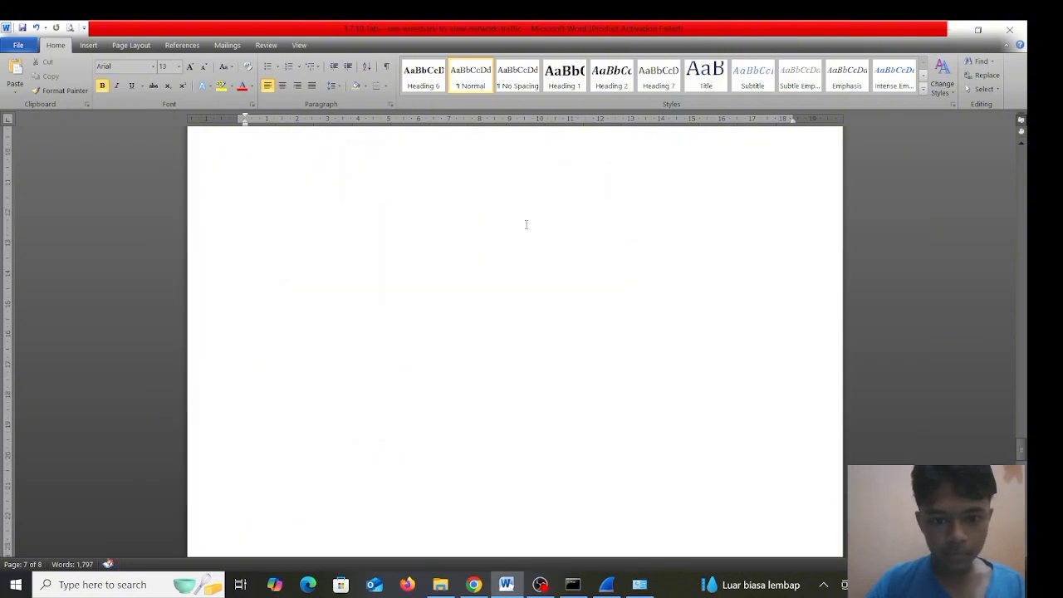
{"action": "scroll", "coordinate": [525, 224], "scroll_direction": "down", "scroll_amount": 3}
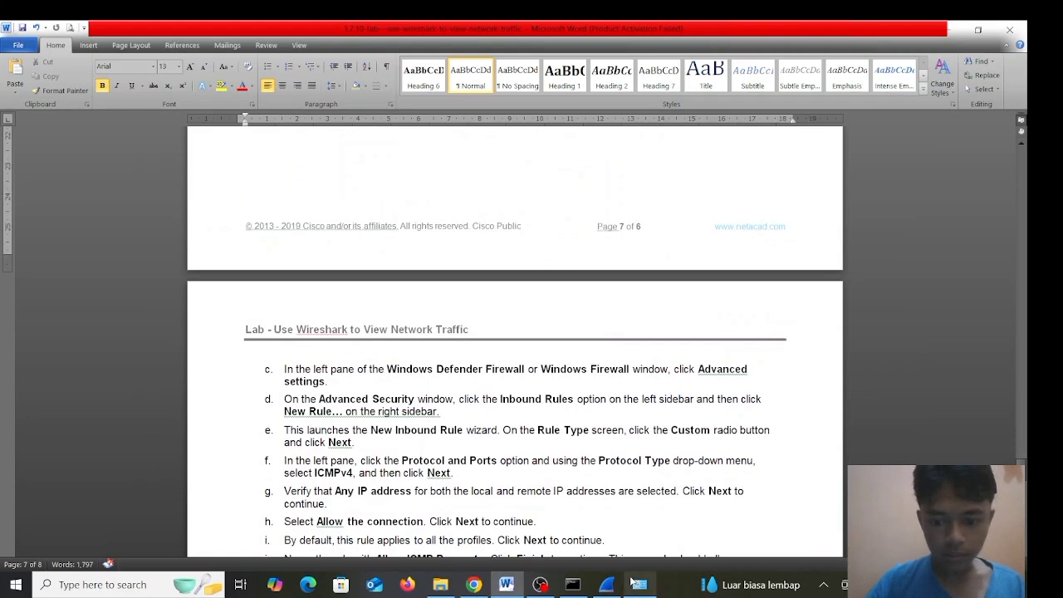
{"action": "left_click", "coordinate": [639, 584]}
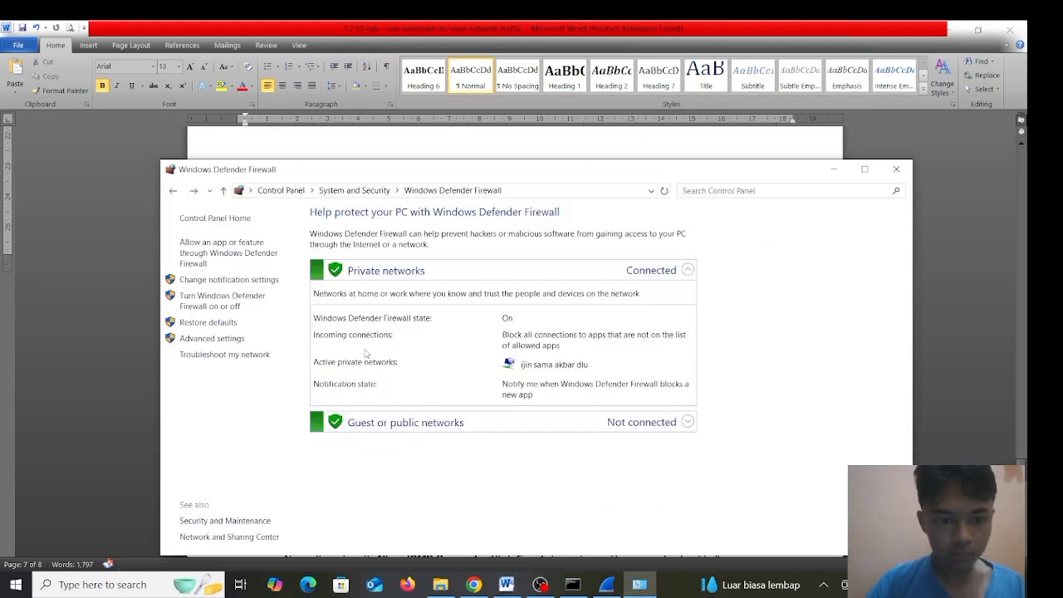
{"action": "left_click", "coordinate": [232, 339]}
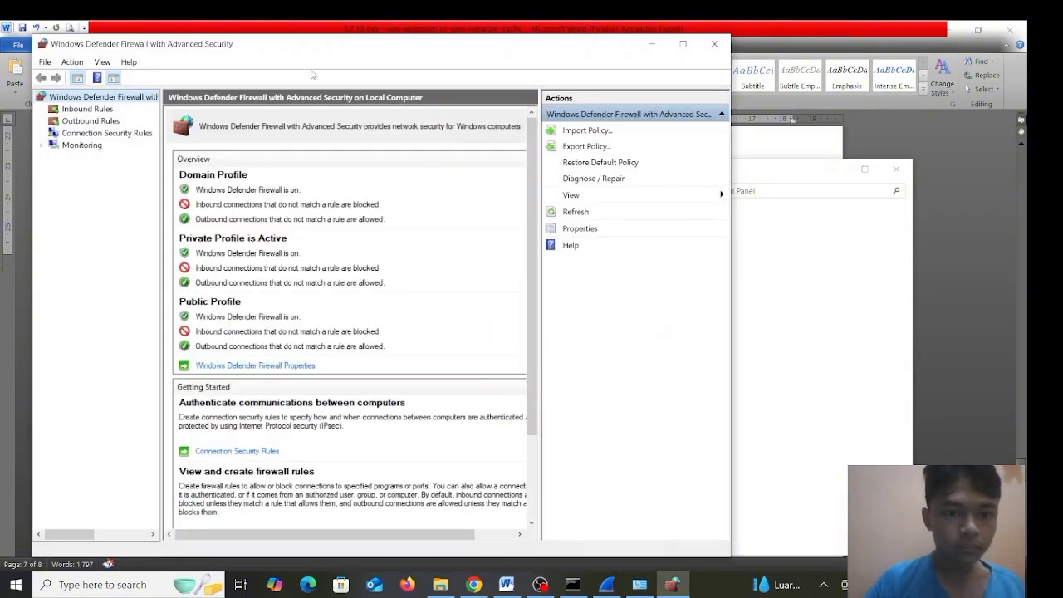
{"action": "left_click_drag", "start_coordinate": [338, 53], "coordinate": [623, 279]}
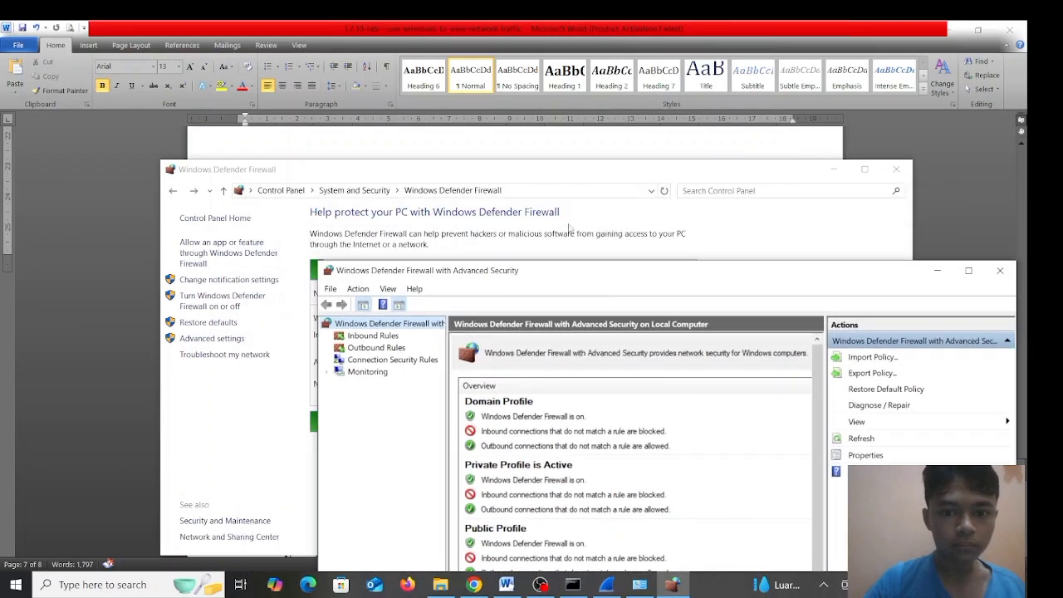
- Check the lab's instruction for inbound rules, and start a new inbound rule in Windows Defender Firewall with Advanced Security
{"action": "left_click", "coordinate": [499, 158]}
{"action": "scroll", "coordinate": [493, 220], "scroll_direction": "down", "scroll_amount": 1}
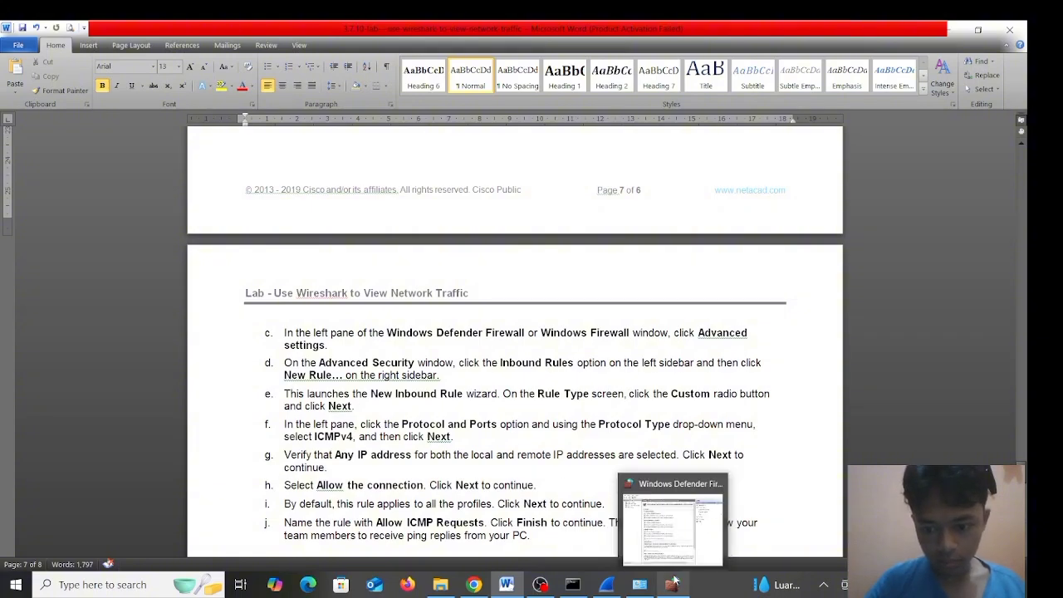
{"action": "left_click", "coordinate": [676, 551]}
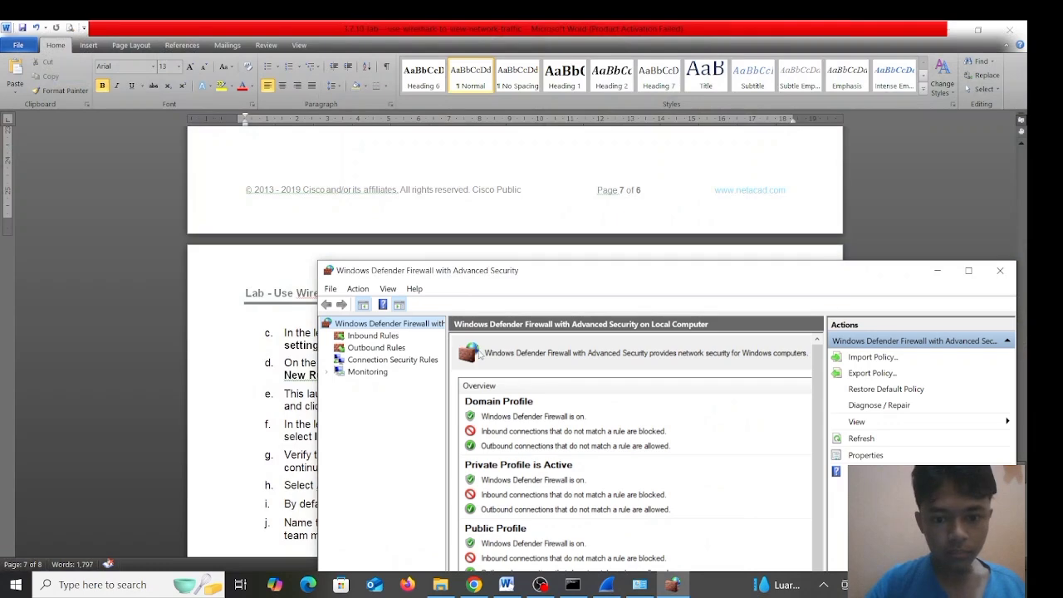
{"action": "left_click", "coordinate": [386, 337]}
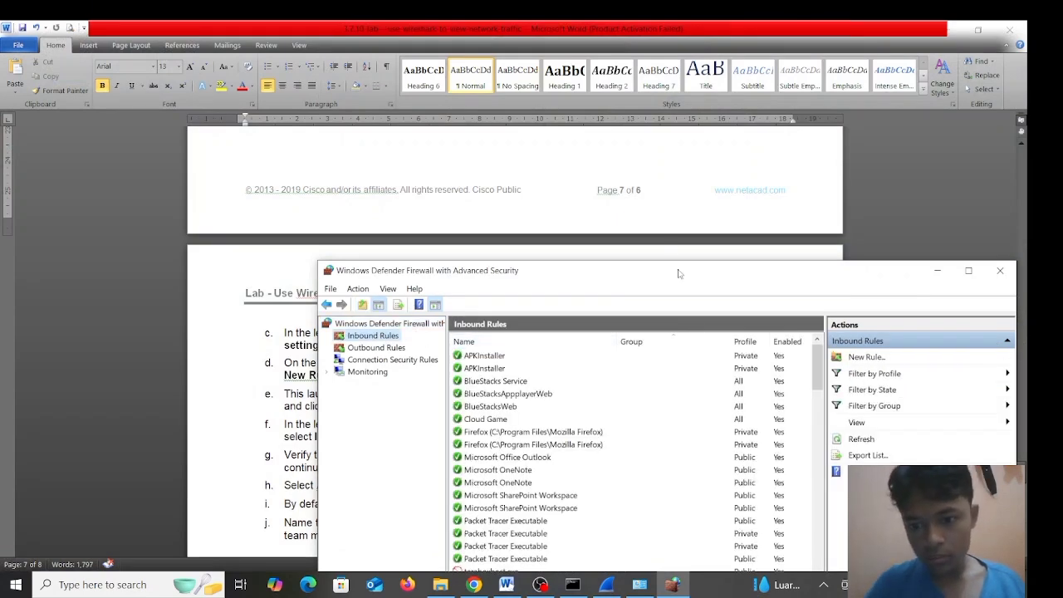
{"action": "left_click_drag", "start_coordinate": [678, 276], "coordinate": [551, 155]}
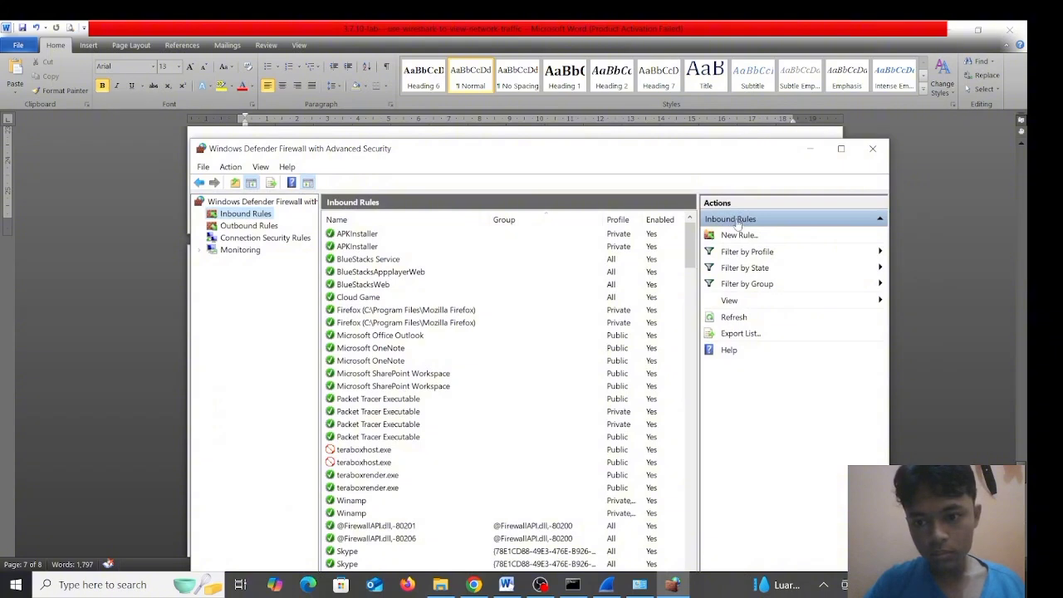
{"action": "left_click", "coordinate": [737, 235]}
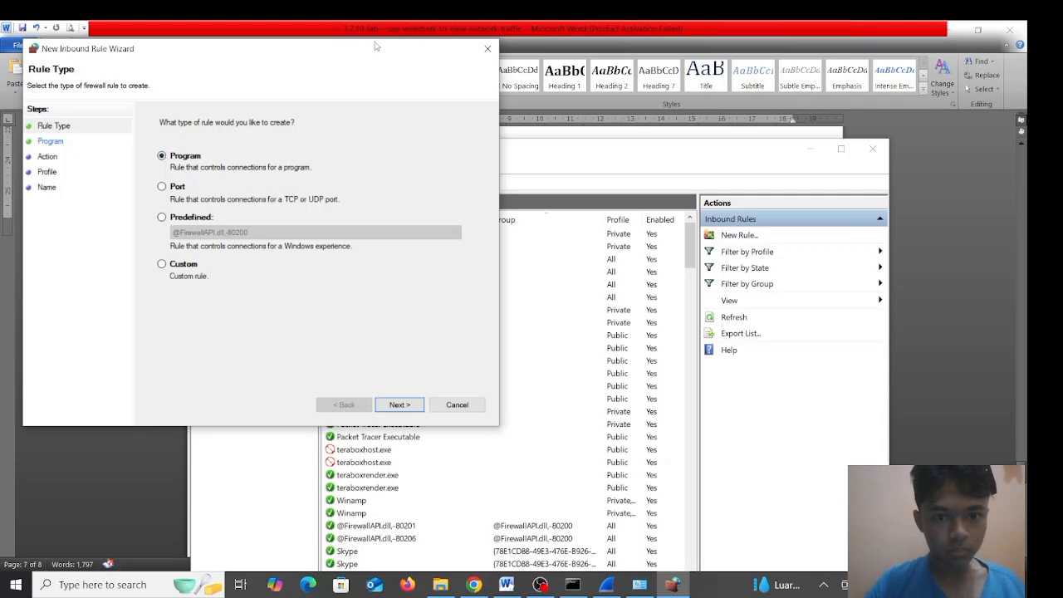
{"action": "left_click_drag", "start_coordinate": [376, 47], "coordinate": [596, 246]}
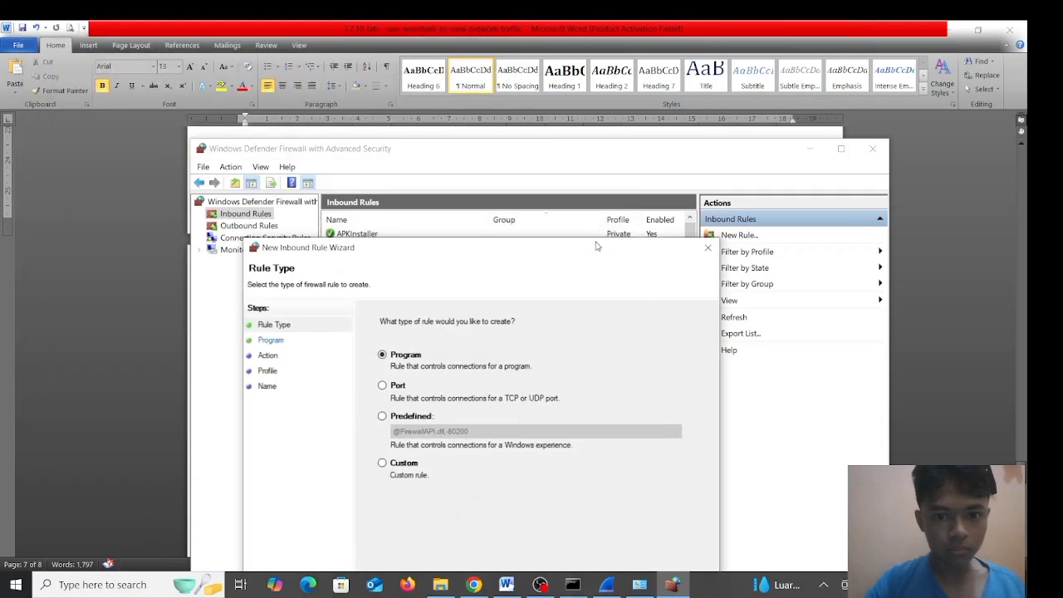
- Consult the lab document's rule type instruction, choose the Custom rule type and continue to the program settings
{"action": "left_click", "coordinate": [525, 131]}
{"action": "scroll", "coordinate": [505, 241], "scroll_direction": "down", "scroll_amount": 1}
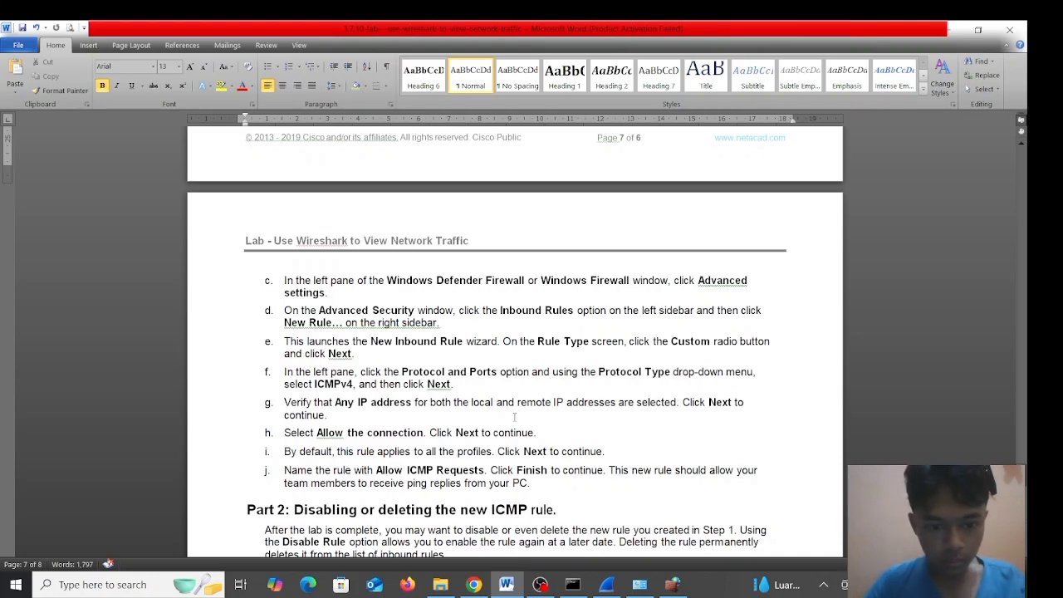
{"action": "left_click", "coordinate": [677, 587]}
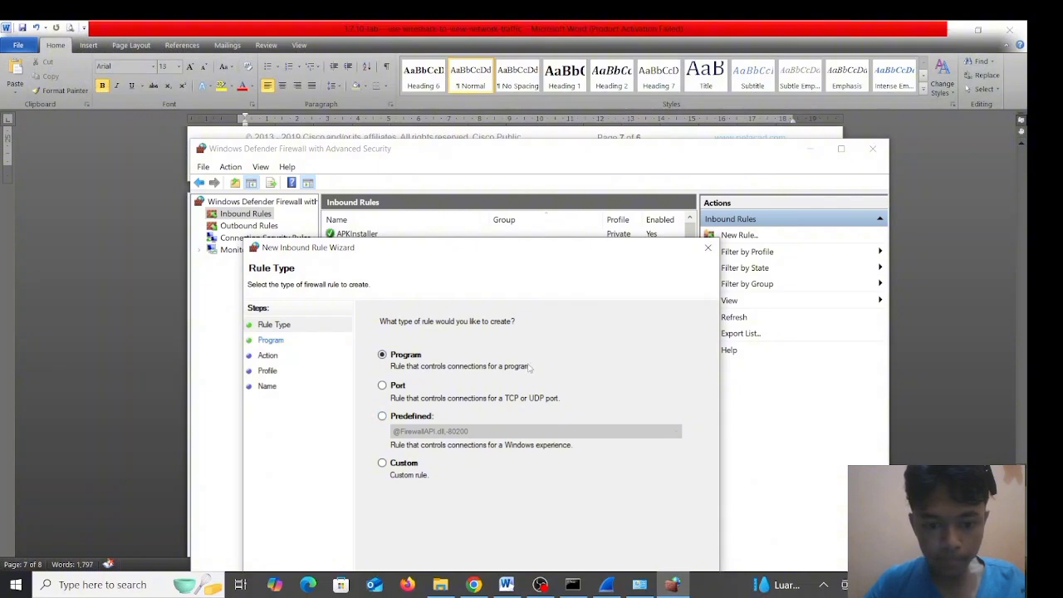
{"action": "left_click", "coordinate": [383, 464]}
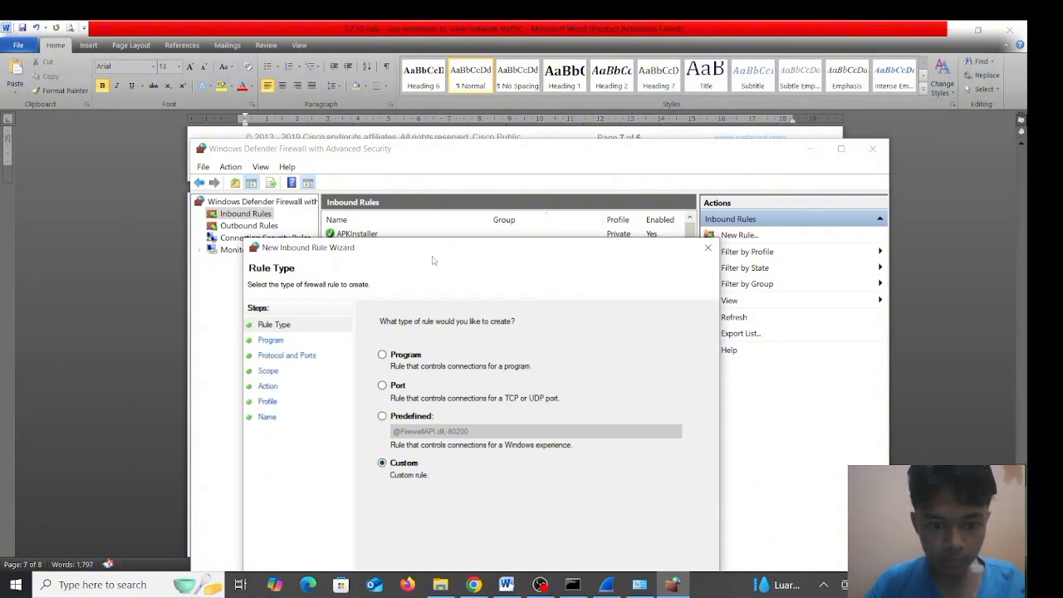
{"action": "left_click_drag", "start_coordinate": [431, 253], "coordinate": [369, 122]}
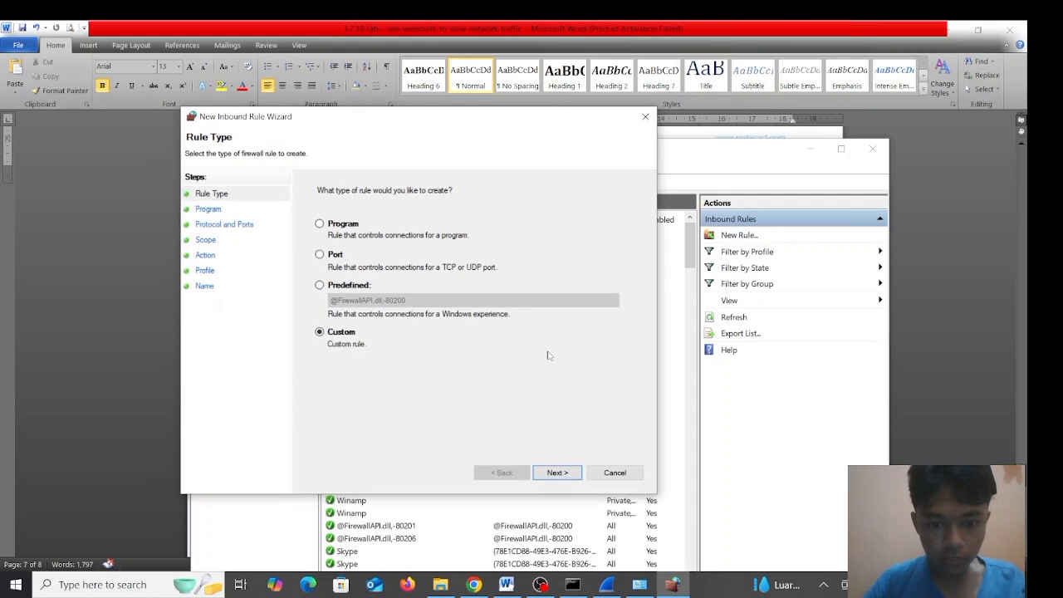
{"action": "left_click", "coordinate": [556, 472]}
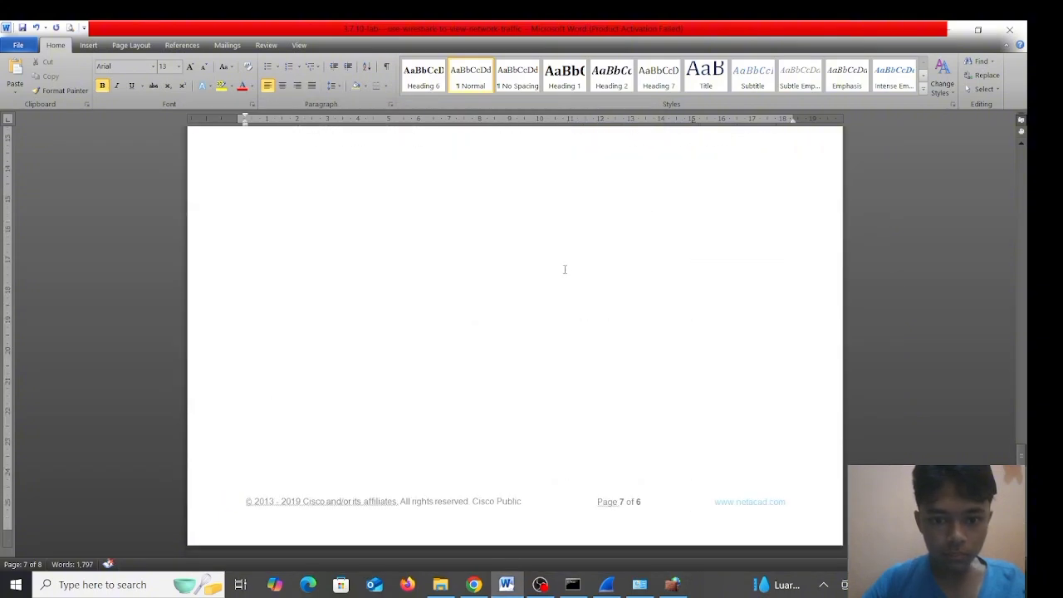
- Consult the lab's protocol instruction, set the rule's protocol type to ICMPv4 and continue to the scope settings
{"action": "scroll", "coordinate": [564, 269], "scroll_direction": "down", "scroll_amount": 10}
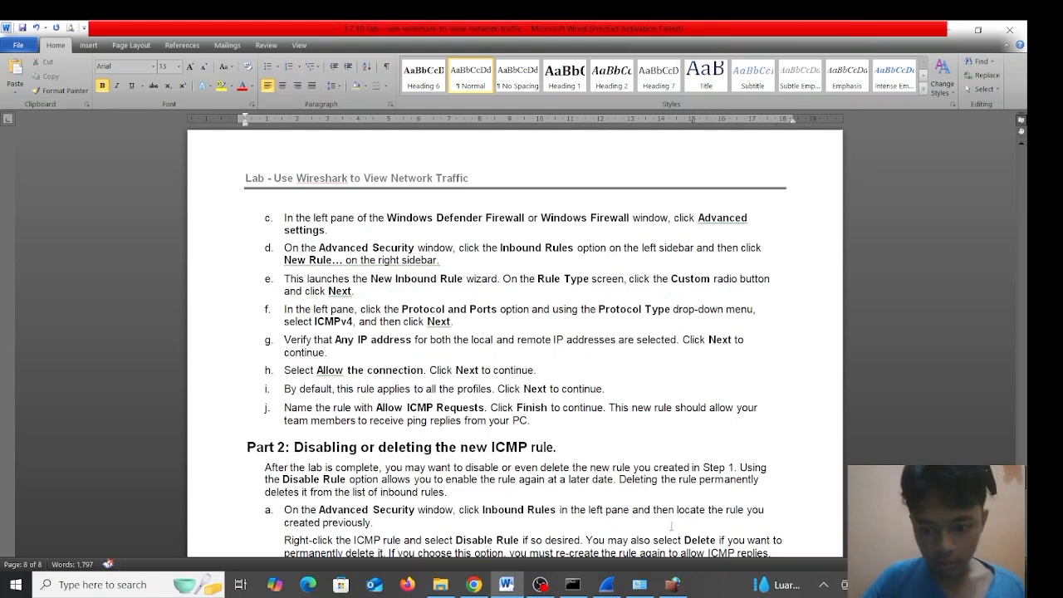
{"action": "mouse_move", "coordinate": [673, 583]}
{"action": "left_click", "coordinate": [672, 555]}
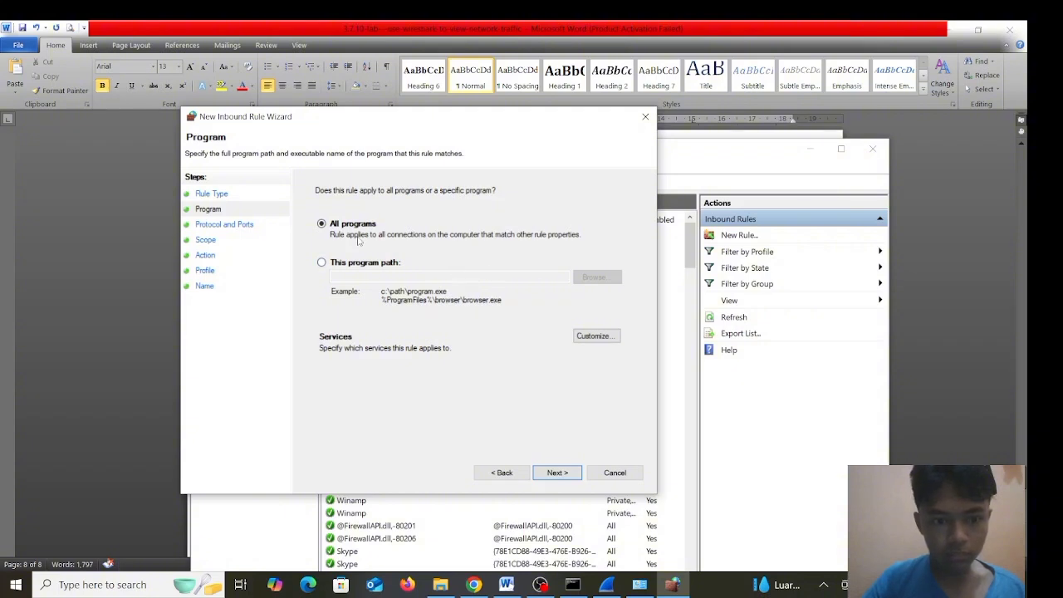
{"action": "left_click", "coordinate": [244, 228]}
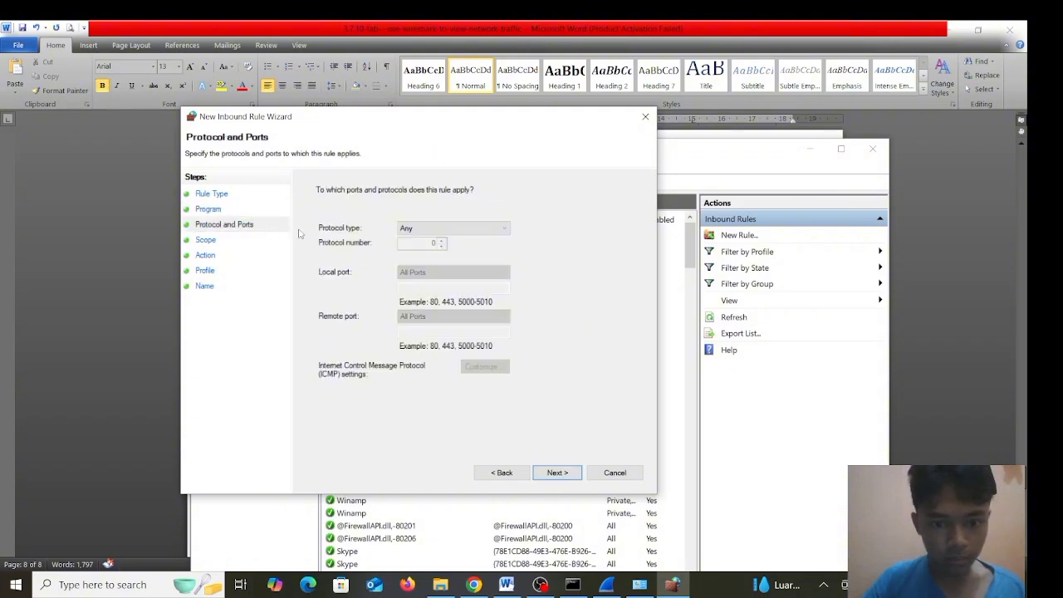
{"action": "left_click", "coordinate": [423, 231]}
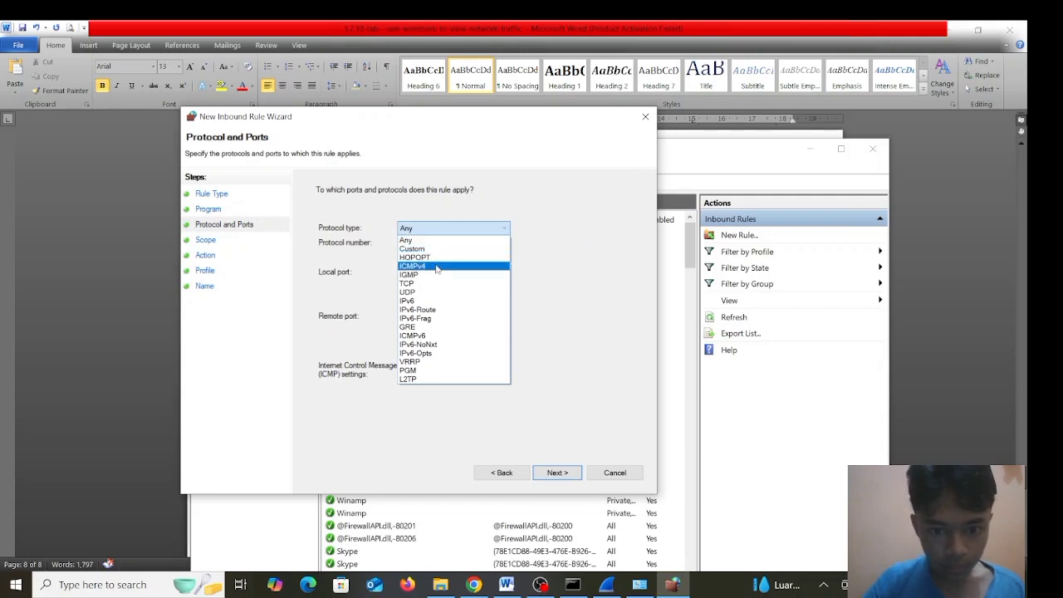
{"action": "left_click", "coordinate": [436, 266]}
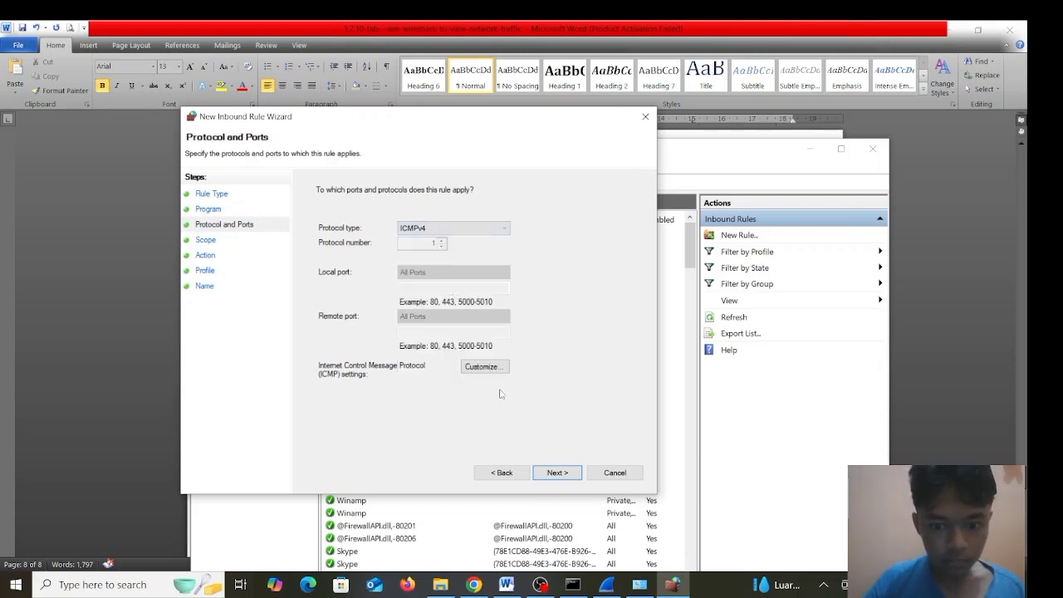
{"action": "left_click", "coordinate": [562, 475]}
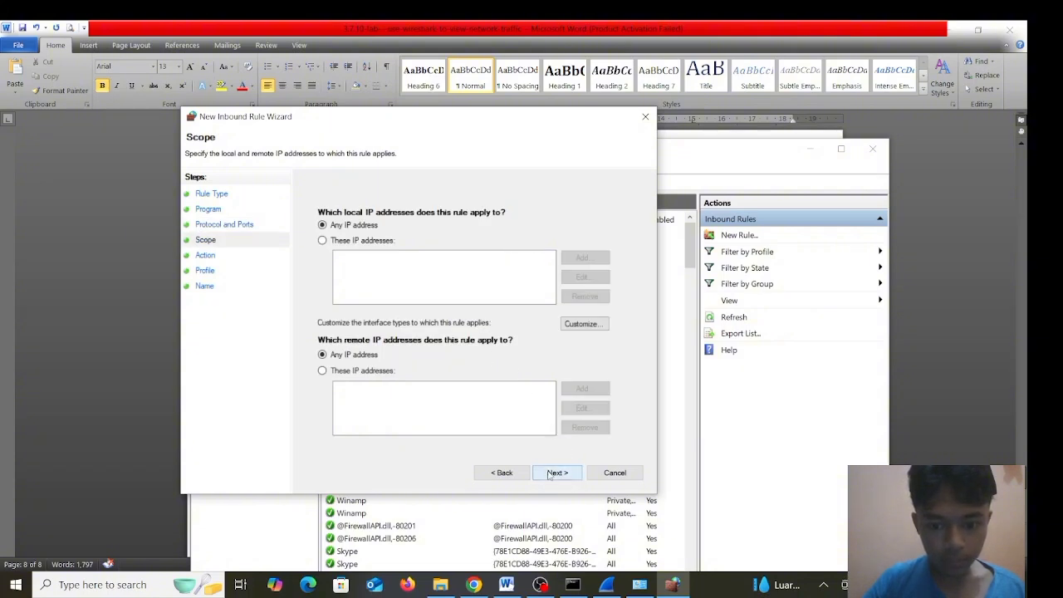
- Accept any local and remote IP address, Allow the connection, and the Domain, Private and Public profiles for the rule
{"action": "left_click", "coordinate": [548, 474]}
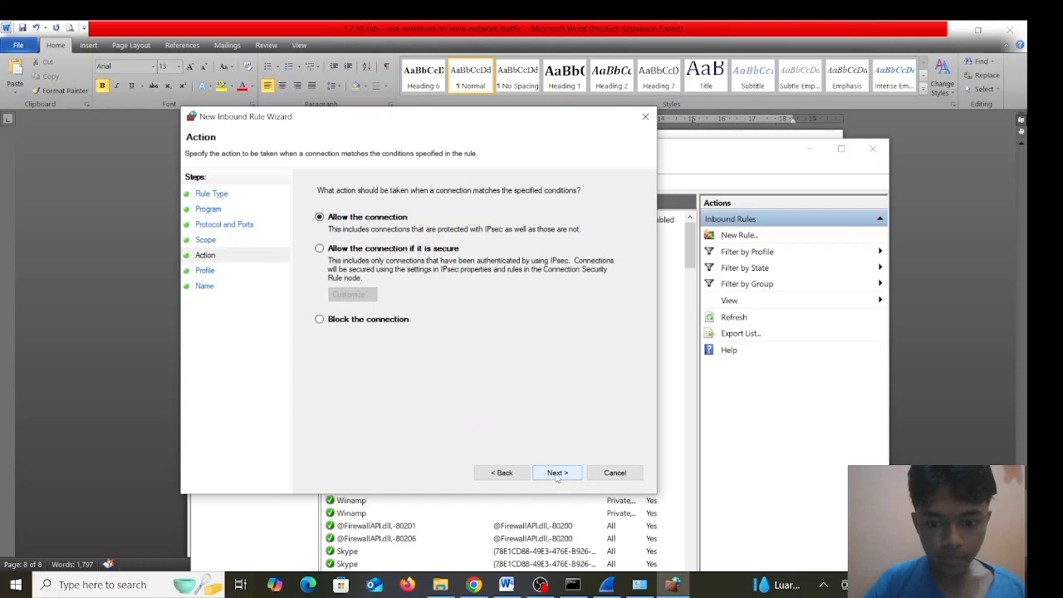
{"action": "left_click", "coordinate": [557, 476]}
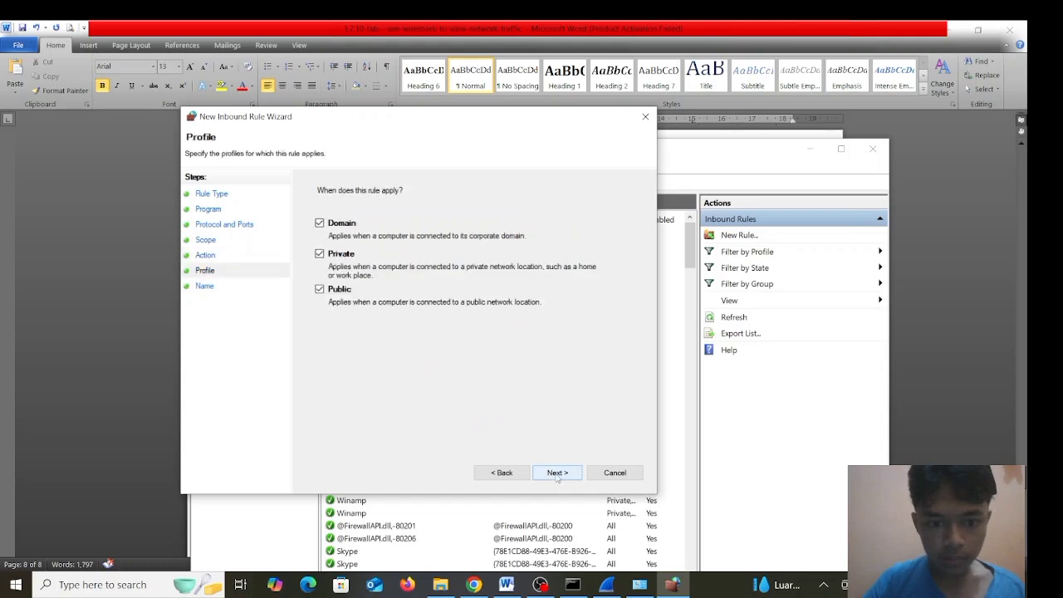
{"action": "left_click", "coordinate": [556, 474]}
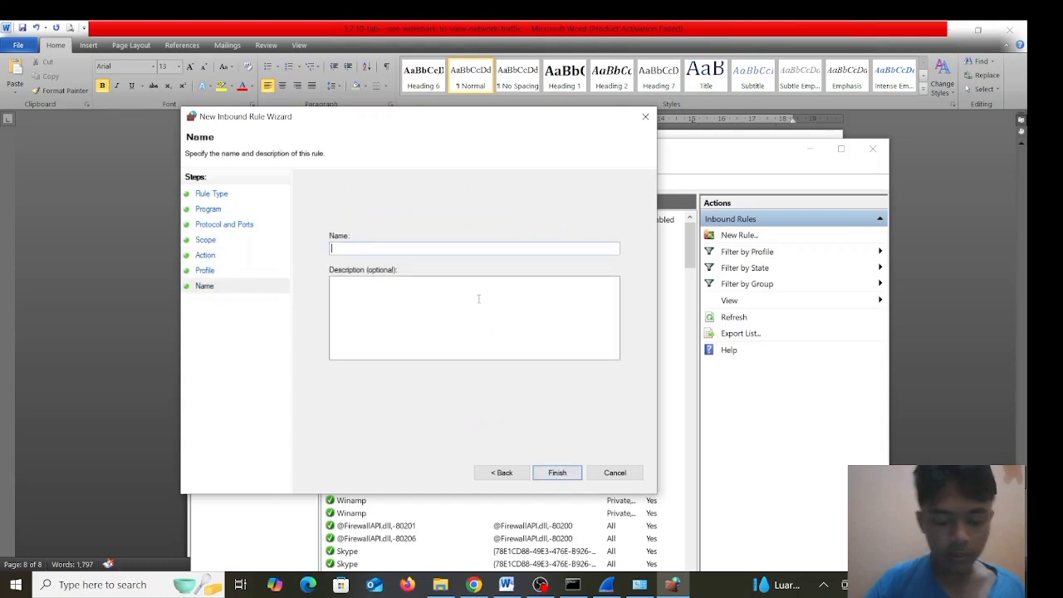
- Name the new inbound rule ICMPv4-finish, consulting the lab document's naming instruction along the way
{"action": "type", "text": "I"}
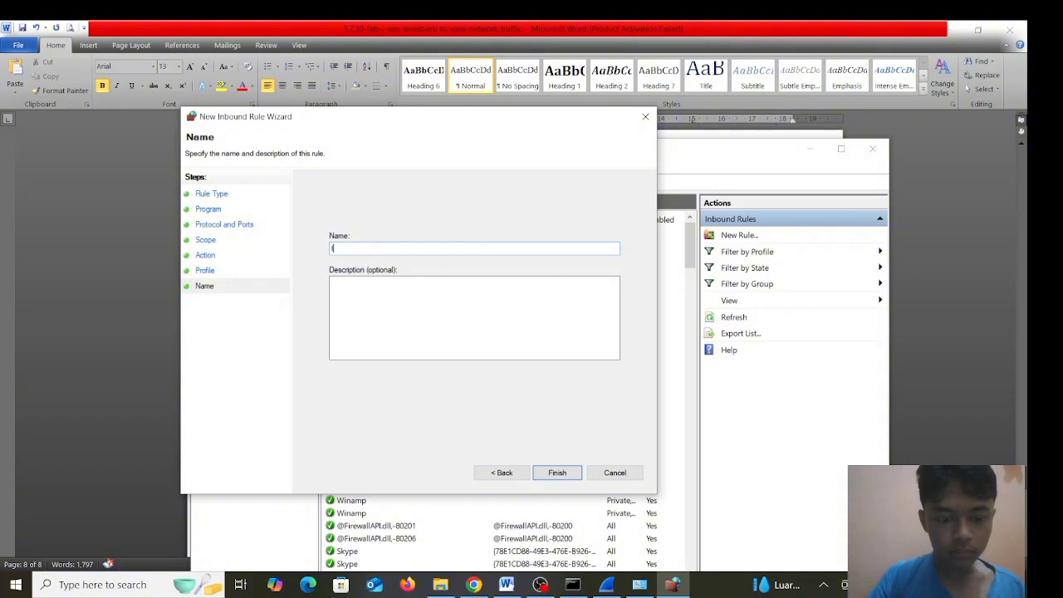
{"action": "type", "text": "CMP"}
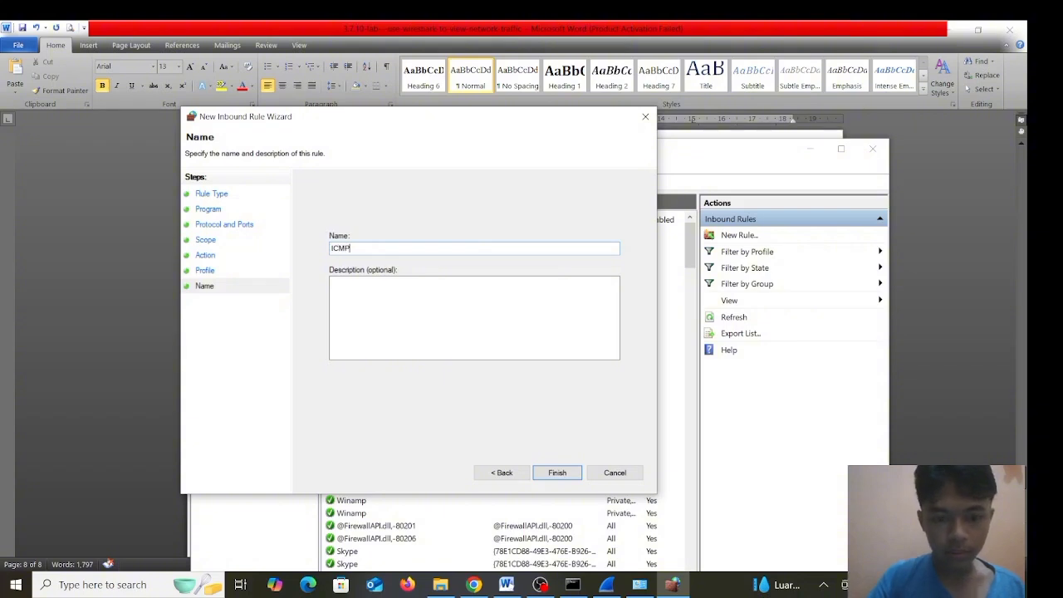
{"action": "type", "text": "v4"}
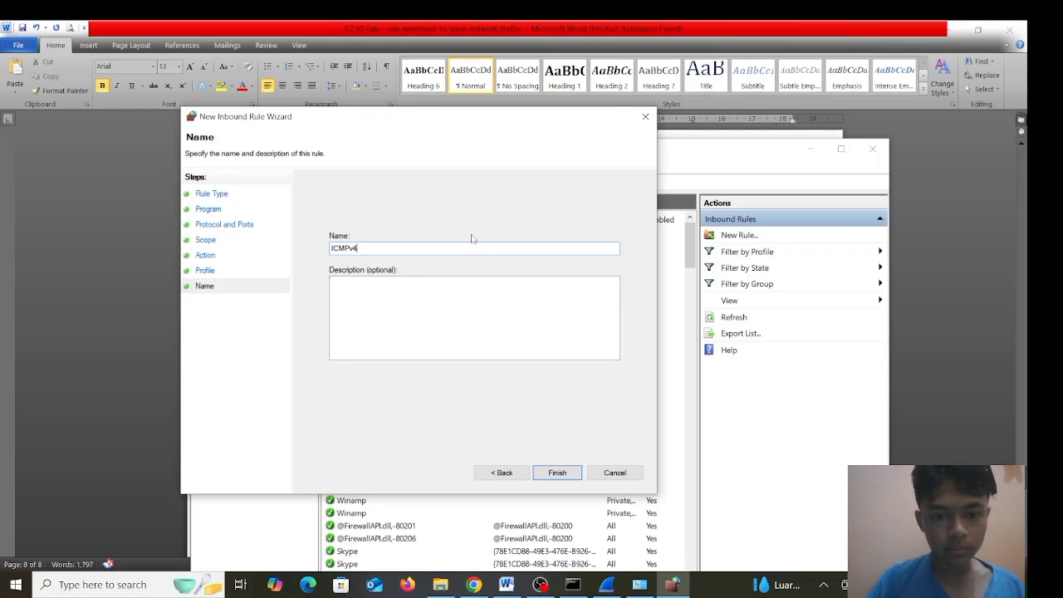
{"action": "type", "text": "-fi"}
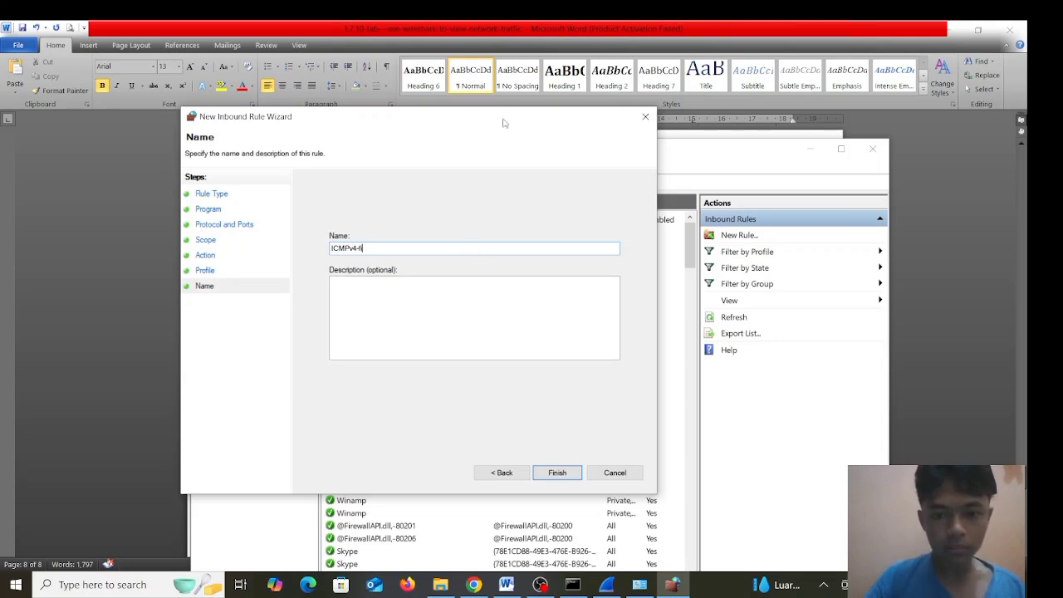
{"action": "left_click", "coordinate": [692, 131]}
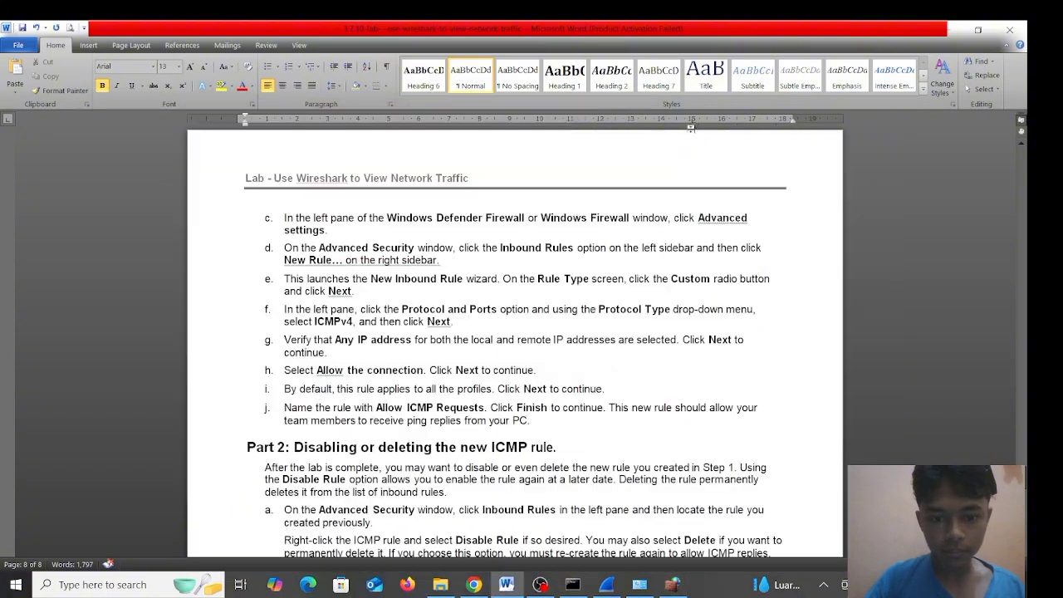
{"action": "scroll", "coordinate": [599, 258], "scroll_direction": "down", "scroll_amount": 1}
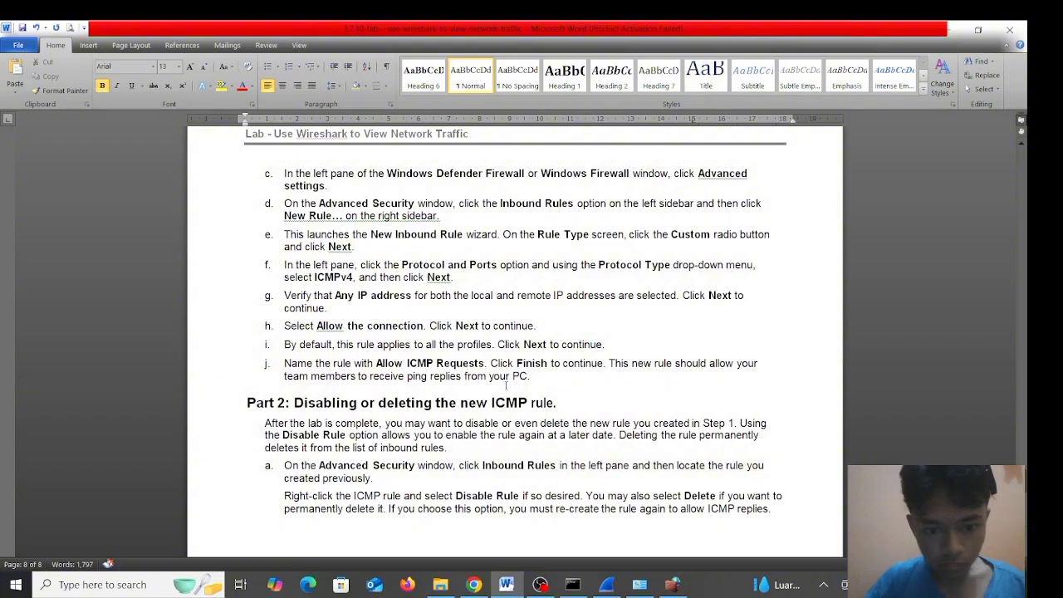
{"action": "scroll", "coordinate": [506, 384], "scroll_direction": "down", "scroll_amount": 1}
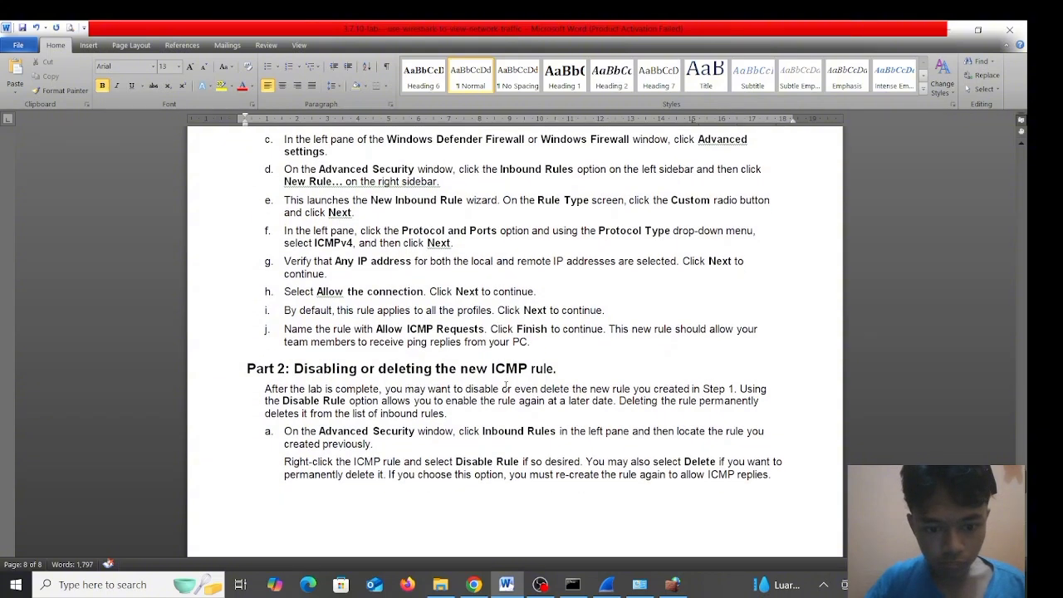
{"action": "mouse_move", "coordinate": [674, 584]}
{"action": "left_click", "coordinate": [674, 548]}
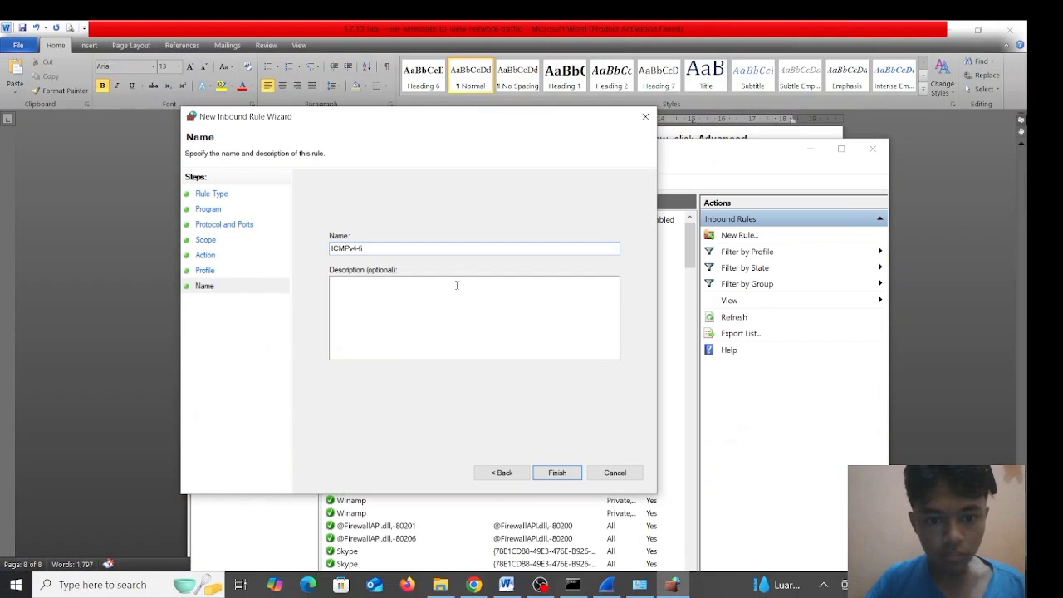
{"action": "left_click", "coordinate": [404, 247]}
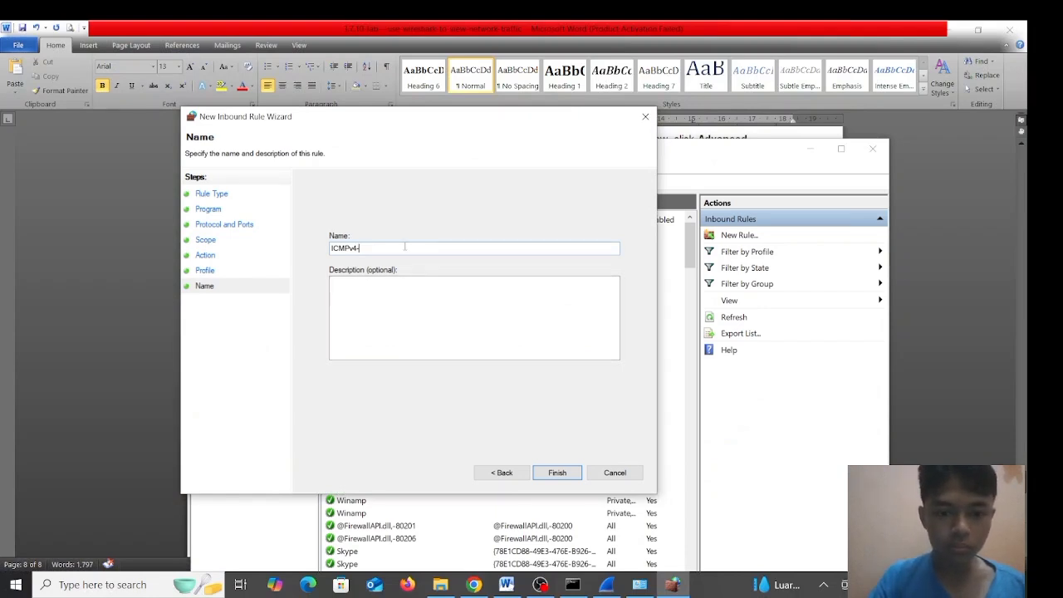
{"action": "type", "text": "inish"}
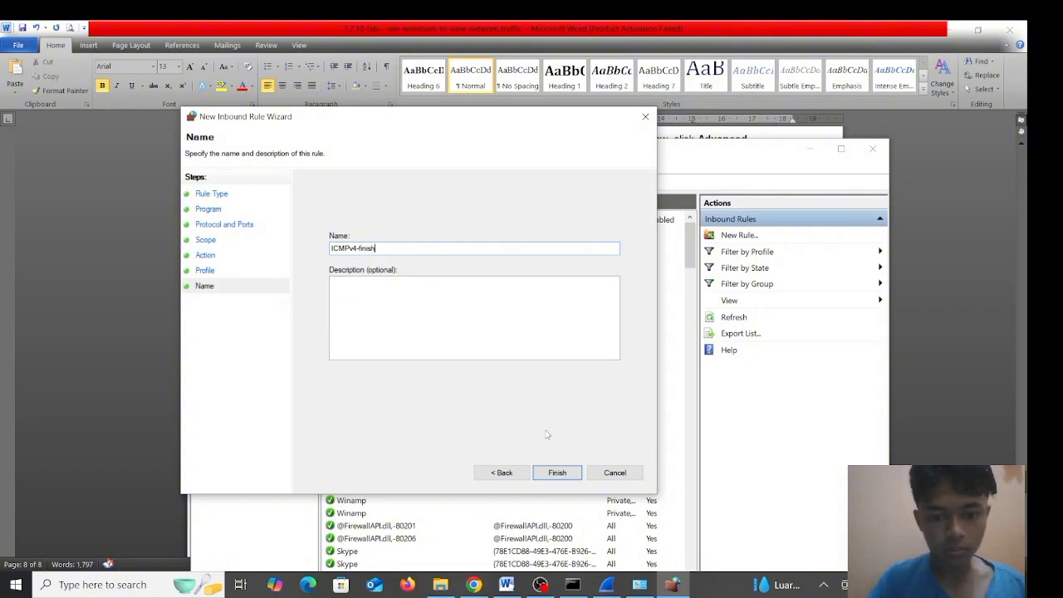
- Finish creating the ICMPv4-finish inbound rule and consult the lab document's Part 2 on disabling or deleting the rule
{"action": "left_click", "coordinate": [556, 473]}
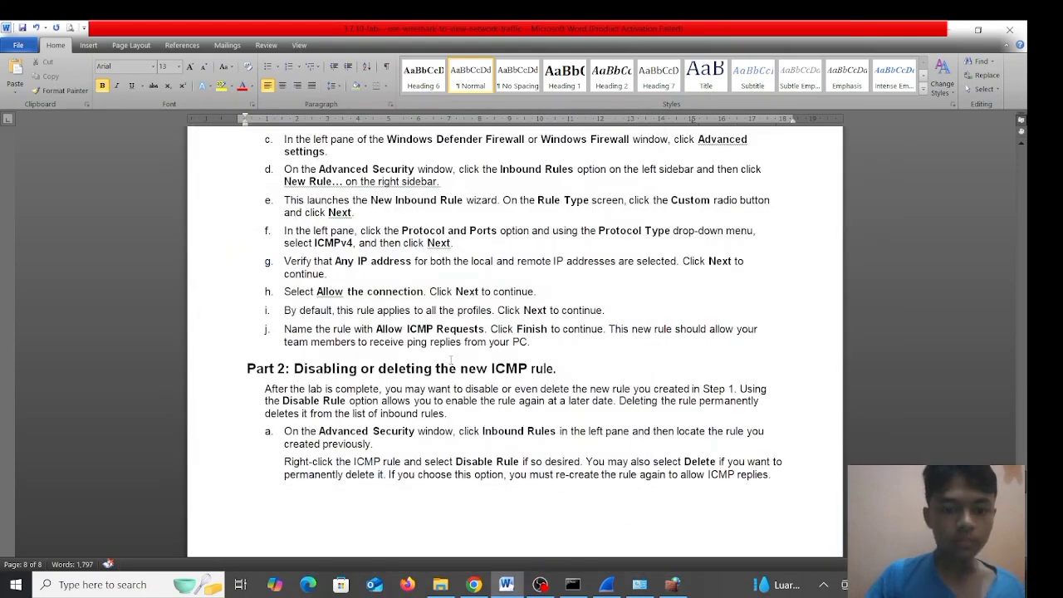
{"action": "scroll", "coordinate": [452, 357], "scroll_direction": "down", "scroll_amount": 1}
{"action": "scroll", "coordinate": [450, 356], "scroll_direction": "down", "scroll_amount": 2}
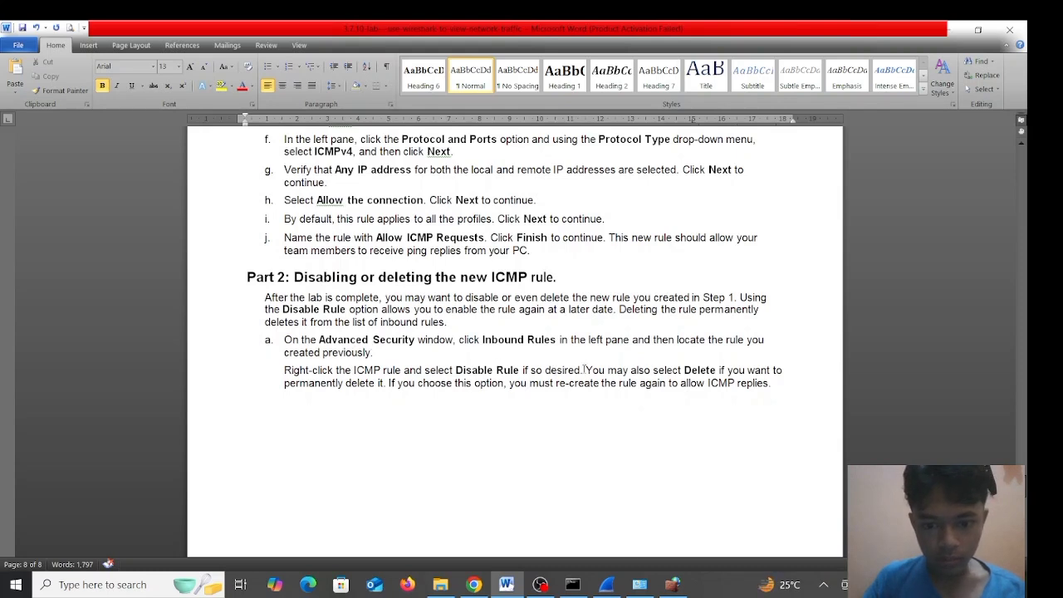
- Switch to Windows Defender Firewall with Advanced Security and disable the ICMPv4-finish inbound rule
{"action": "left_click", "coordinate": [673, 585]}
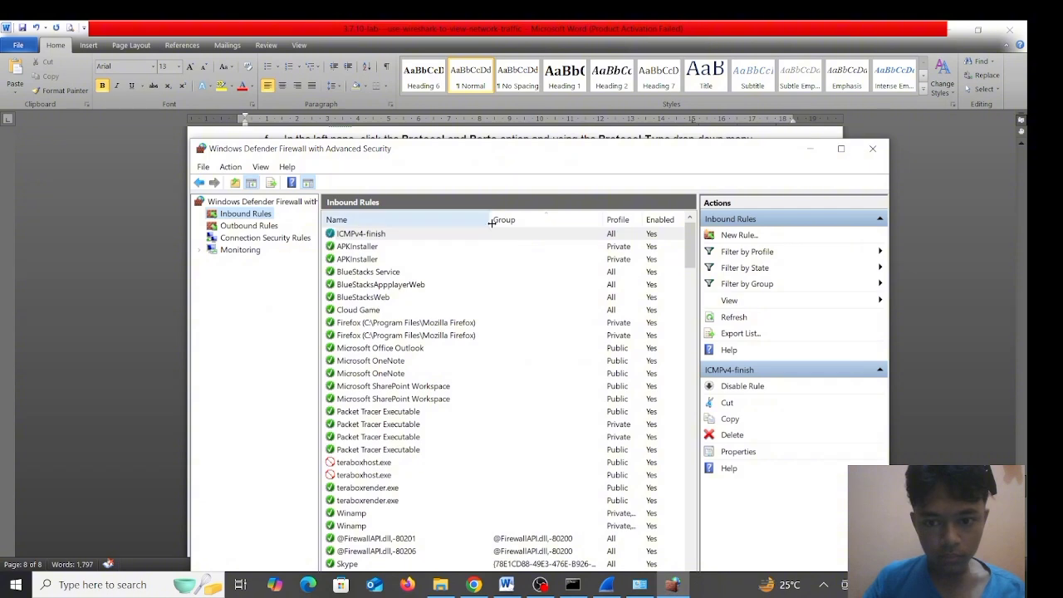
{"action": "left_click_drag", "start_coordinate": [513, 159], "coordinate": [476, 143]}
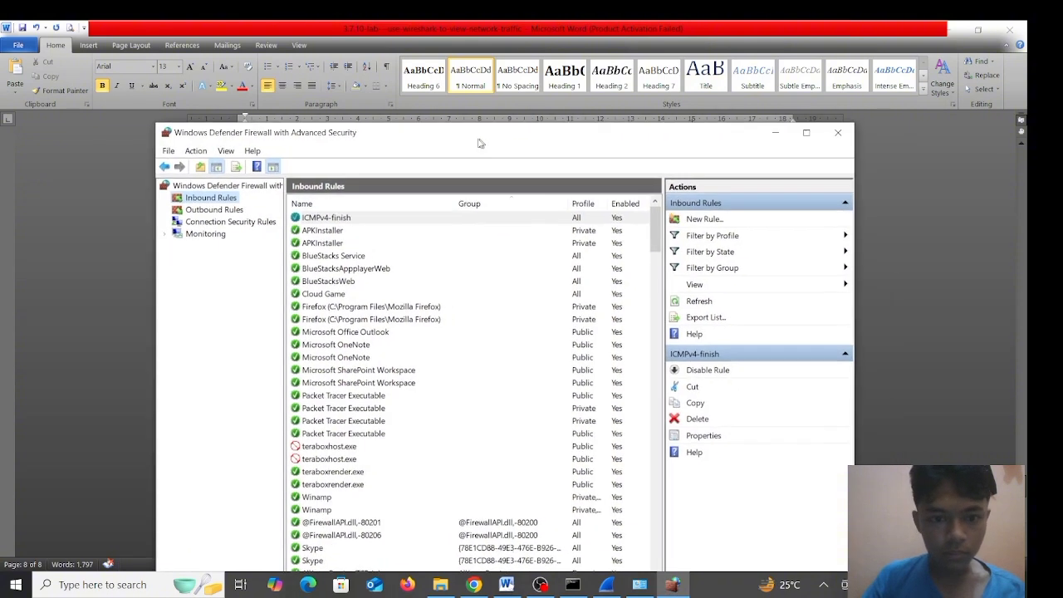
{"action": "left_click", "coordinate": [488, 218]}
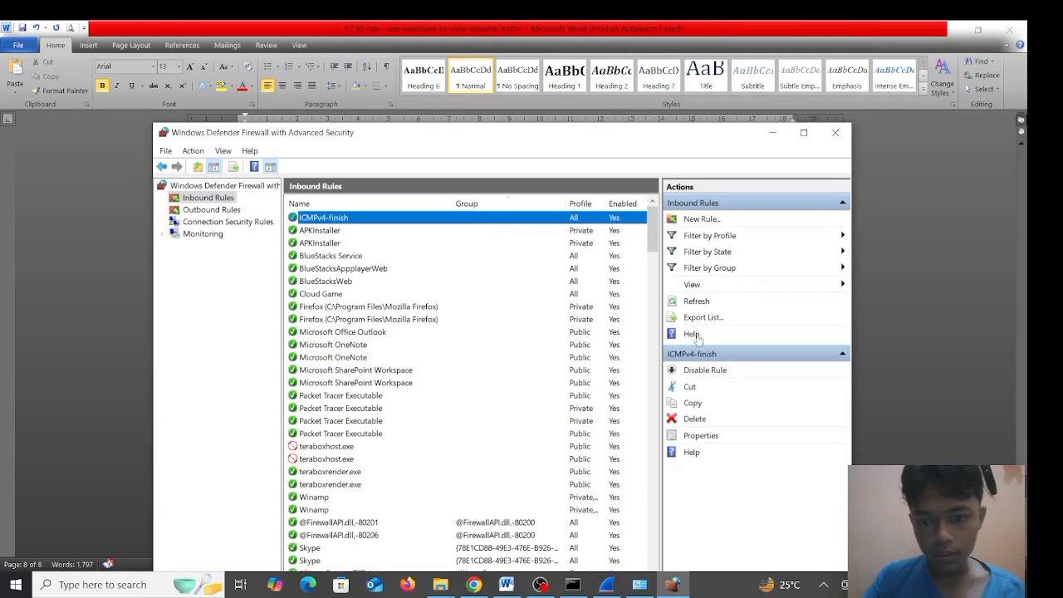
{"action": "left_click", "coordinate": [711, 372]}
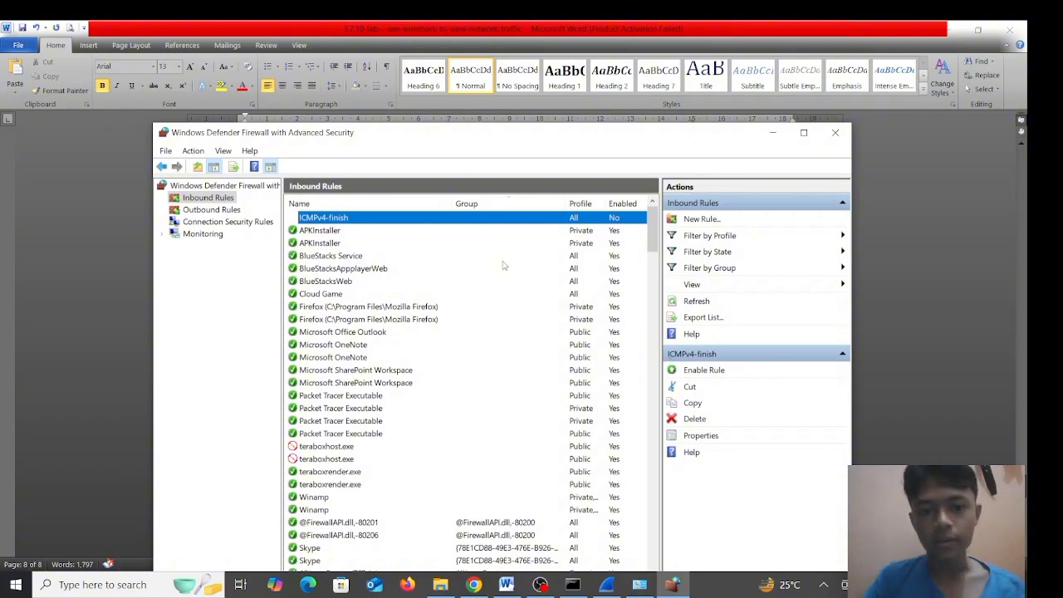
- Switch to the lab document in Word and review it from the Part 2 instructions back to the Topology section on the first page
{"action": "left_click", "coordinate": [910, 149]}
{"action": "scroll", "coordinate": [613, 329], "scroll_direction": "down", "scroll_amount": 3}
{"action": "scroll", "coordinate": [614, 329], "scroll_direction": "up", "scroll_amount": 5}
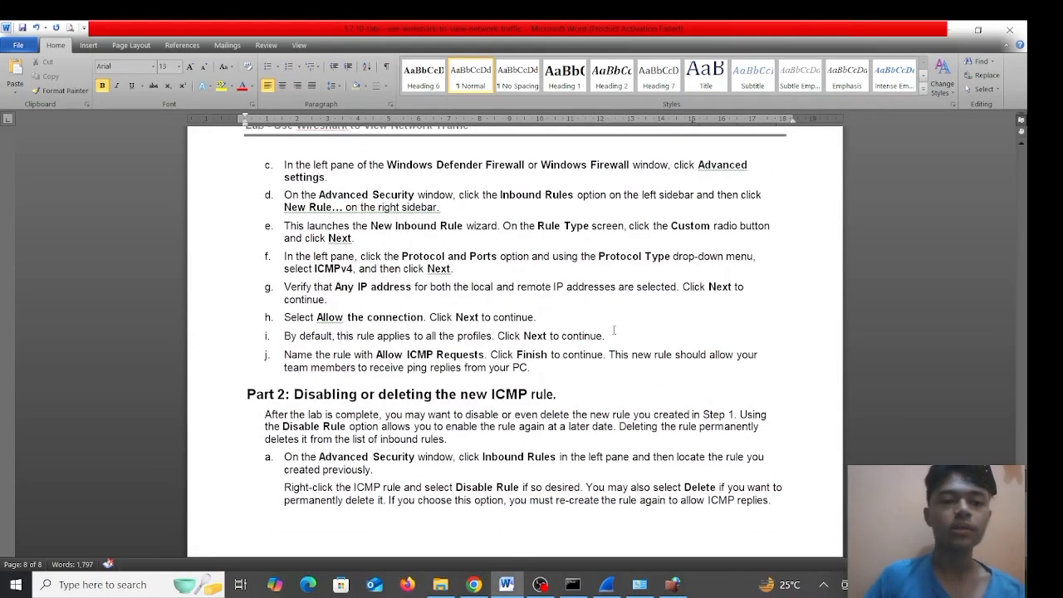
{"action": "scroll", "coordinate": [536, 319], "scroll_direction": "up", "scroll_amount": 20}
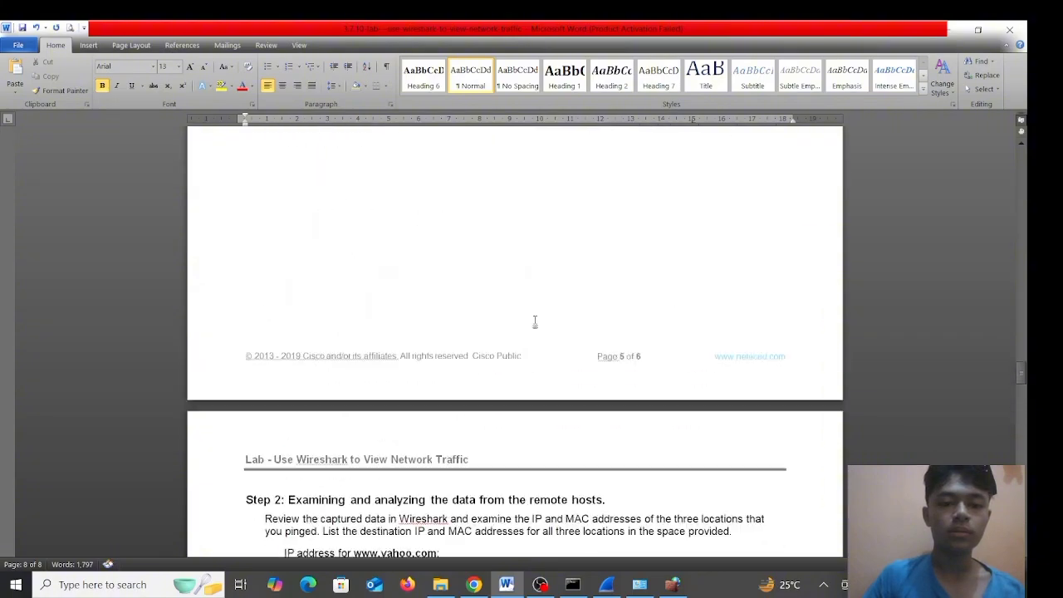
{"action": "scroll", "coordinate": [536, 318], "scroll_direction": "up", "scroll_amount": 15}
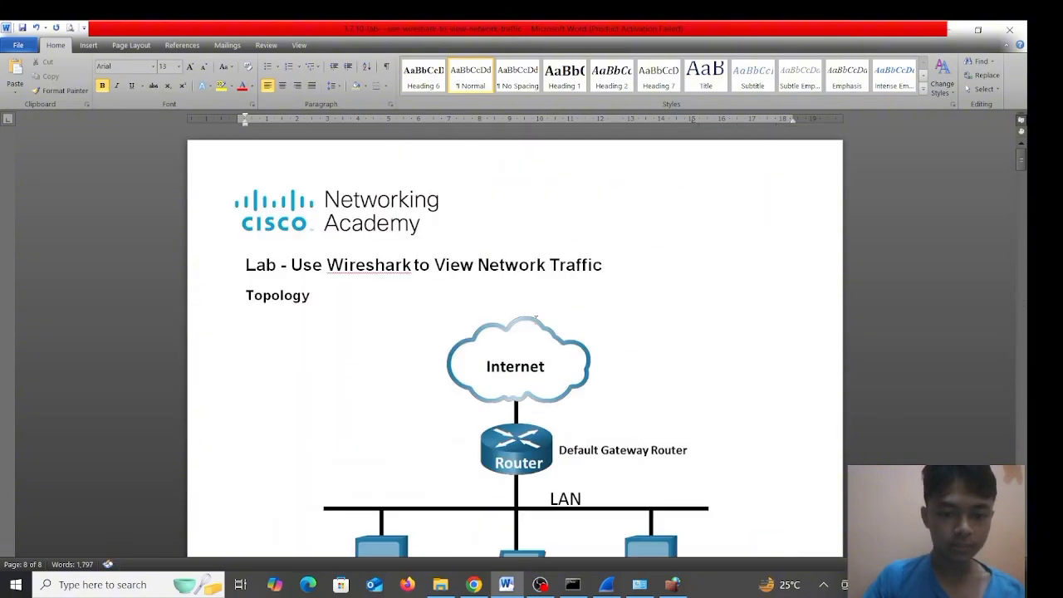